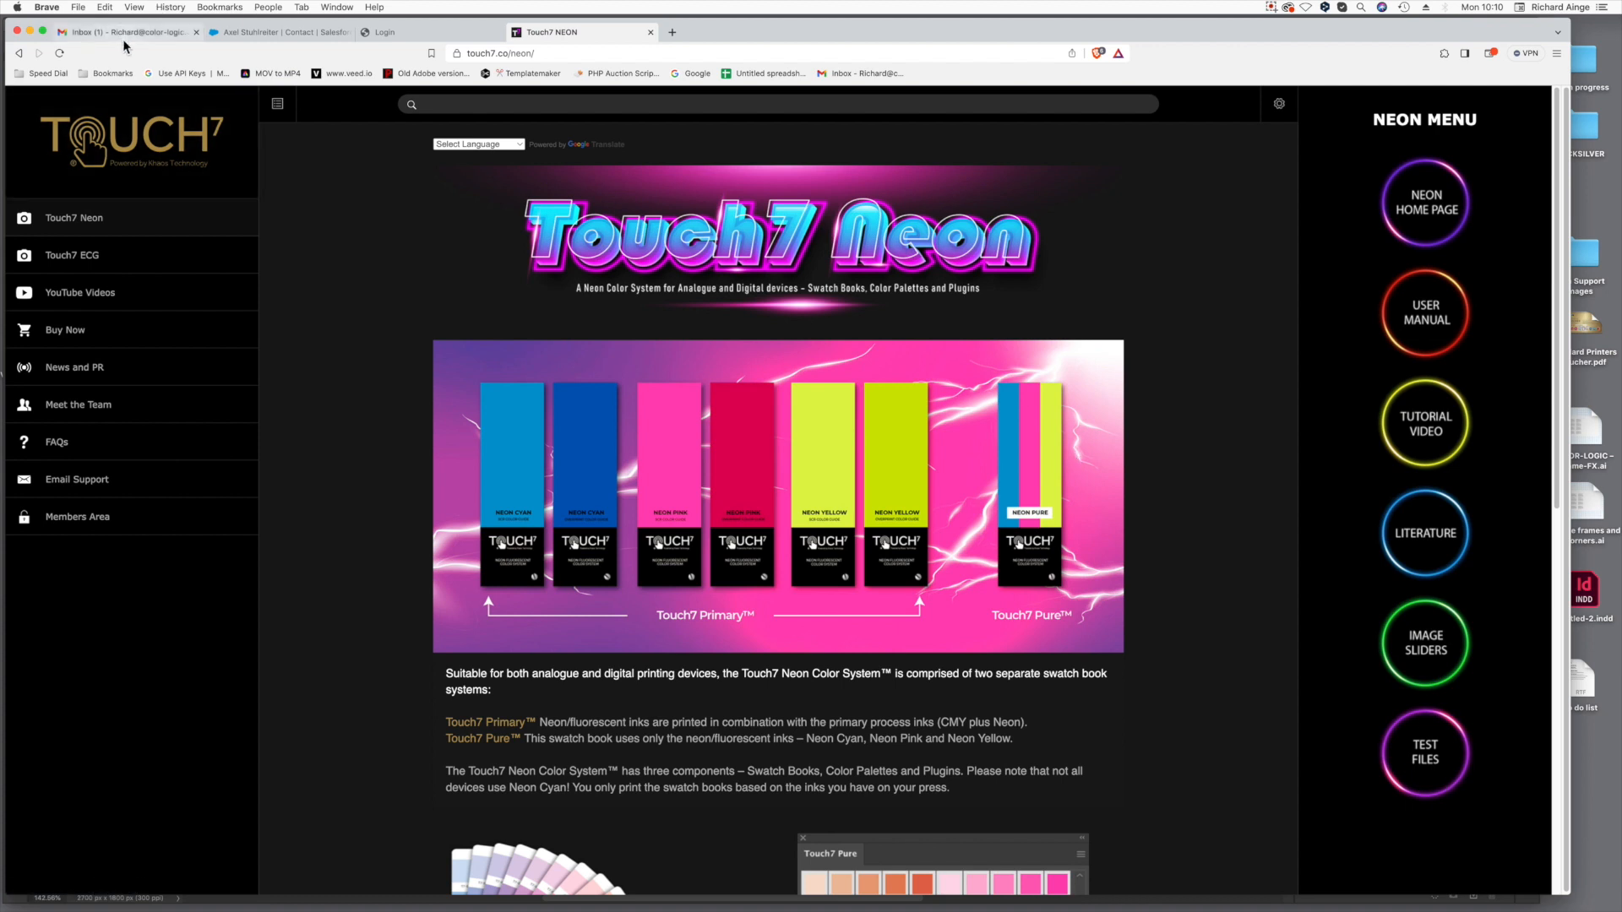
Switch from the browser to Photoshop, open the Touch7 Photo NEON extension and dock it above the Channels panel.
left_click(30, 32)
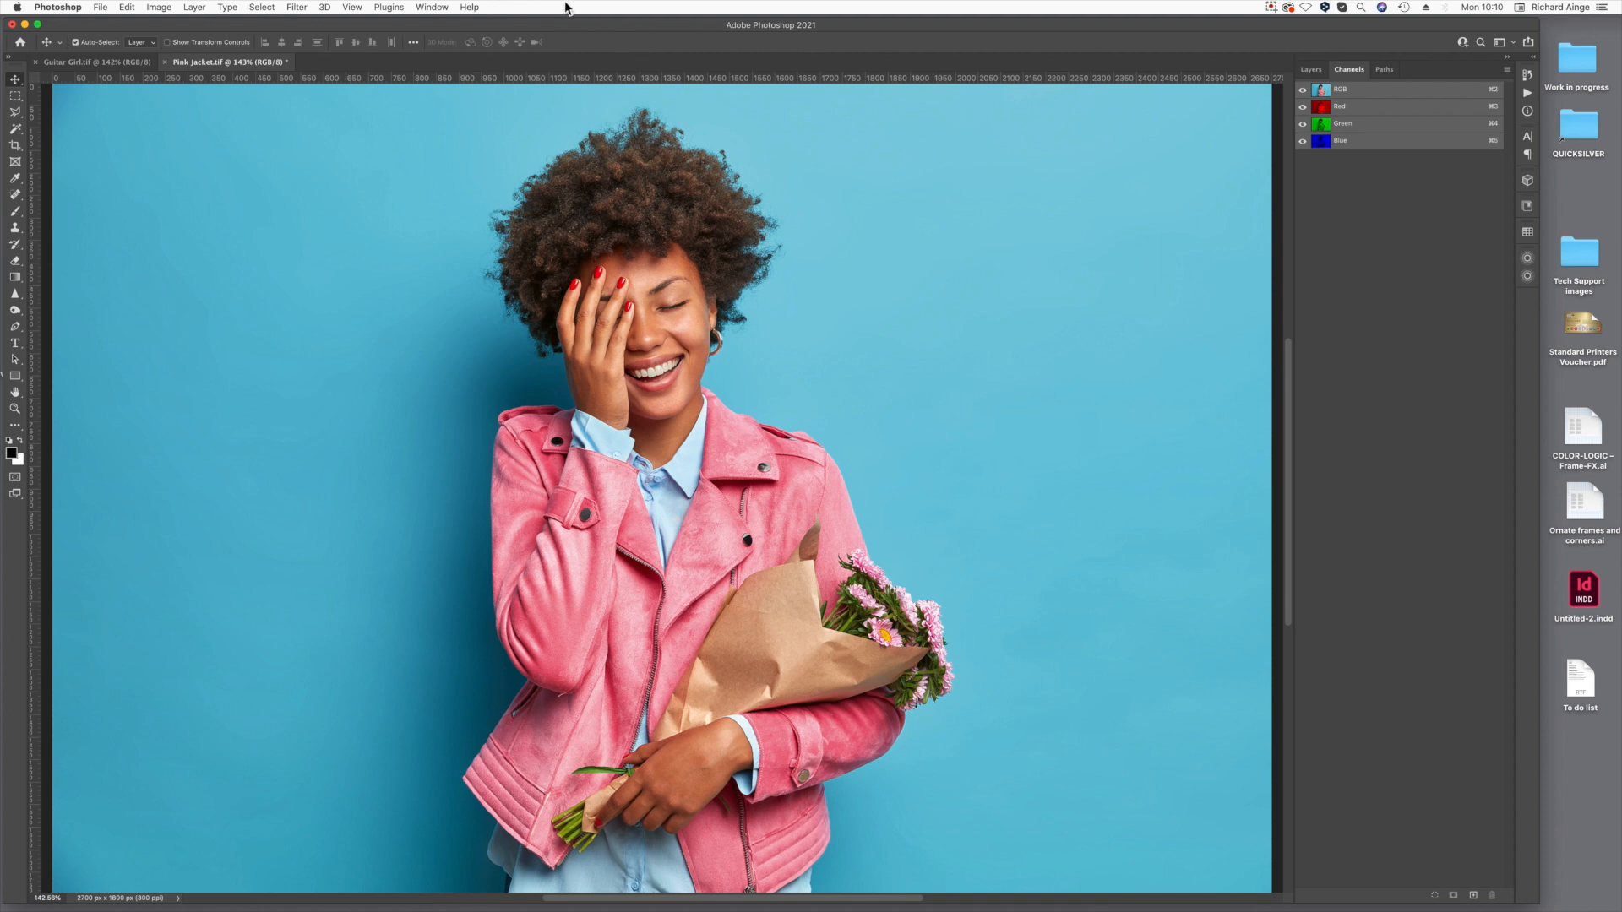
left_click(466, 8)
mouse_move(432, 8)
mouse_move(433, 67)
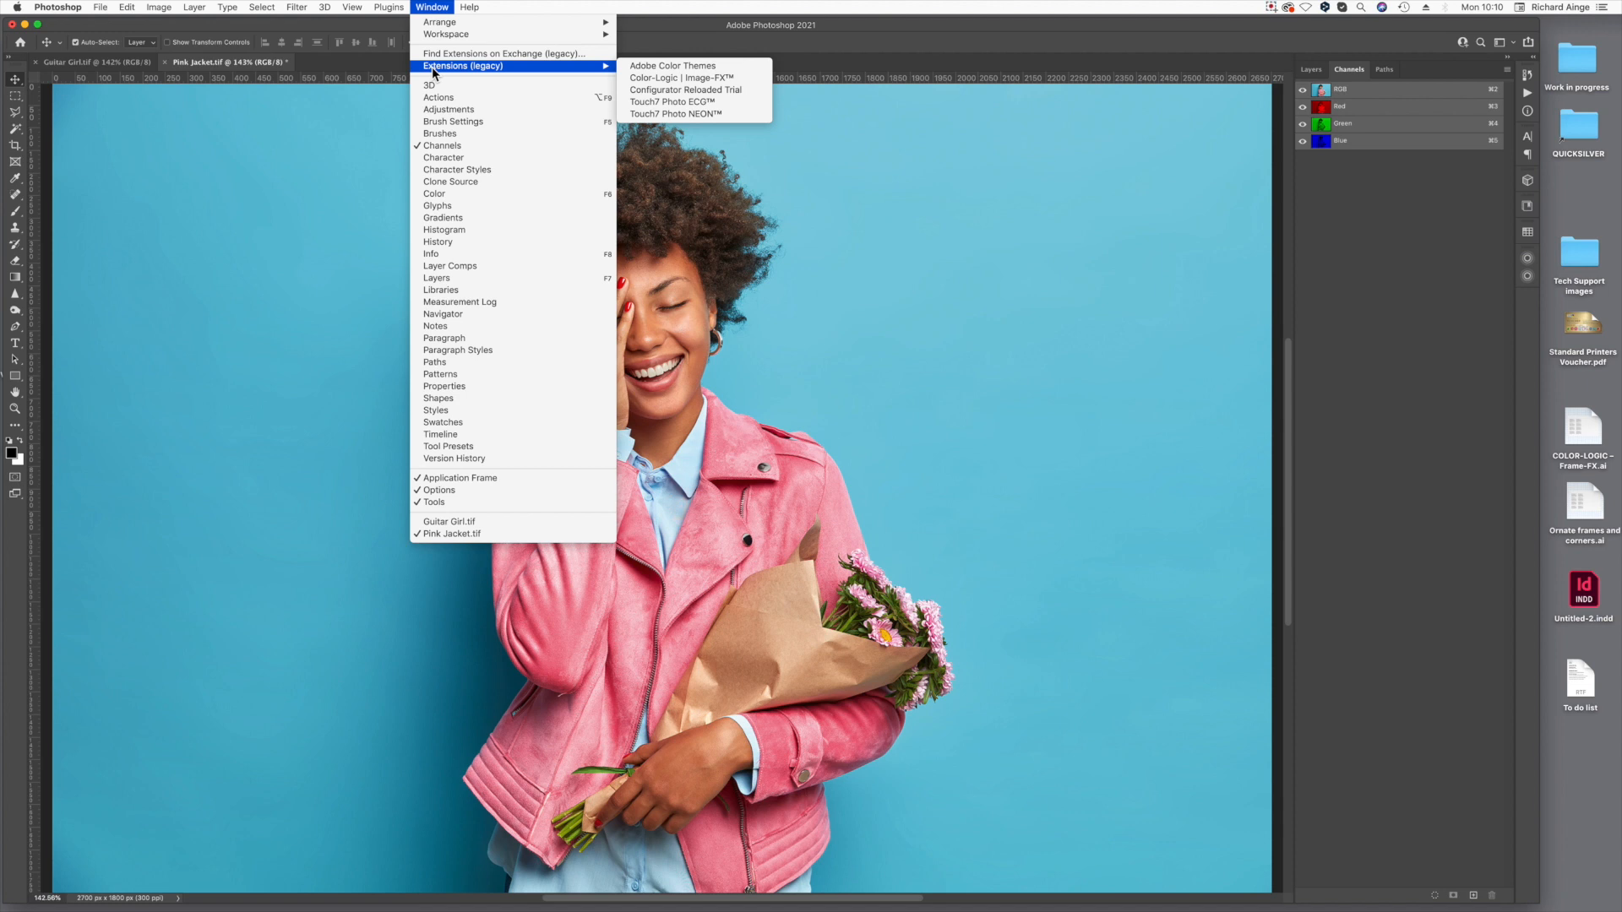
left_click(745, 115)
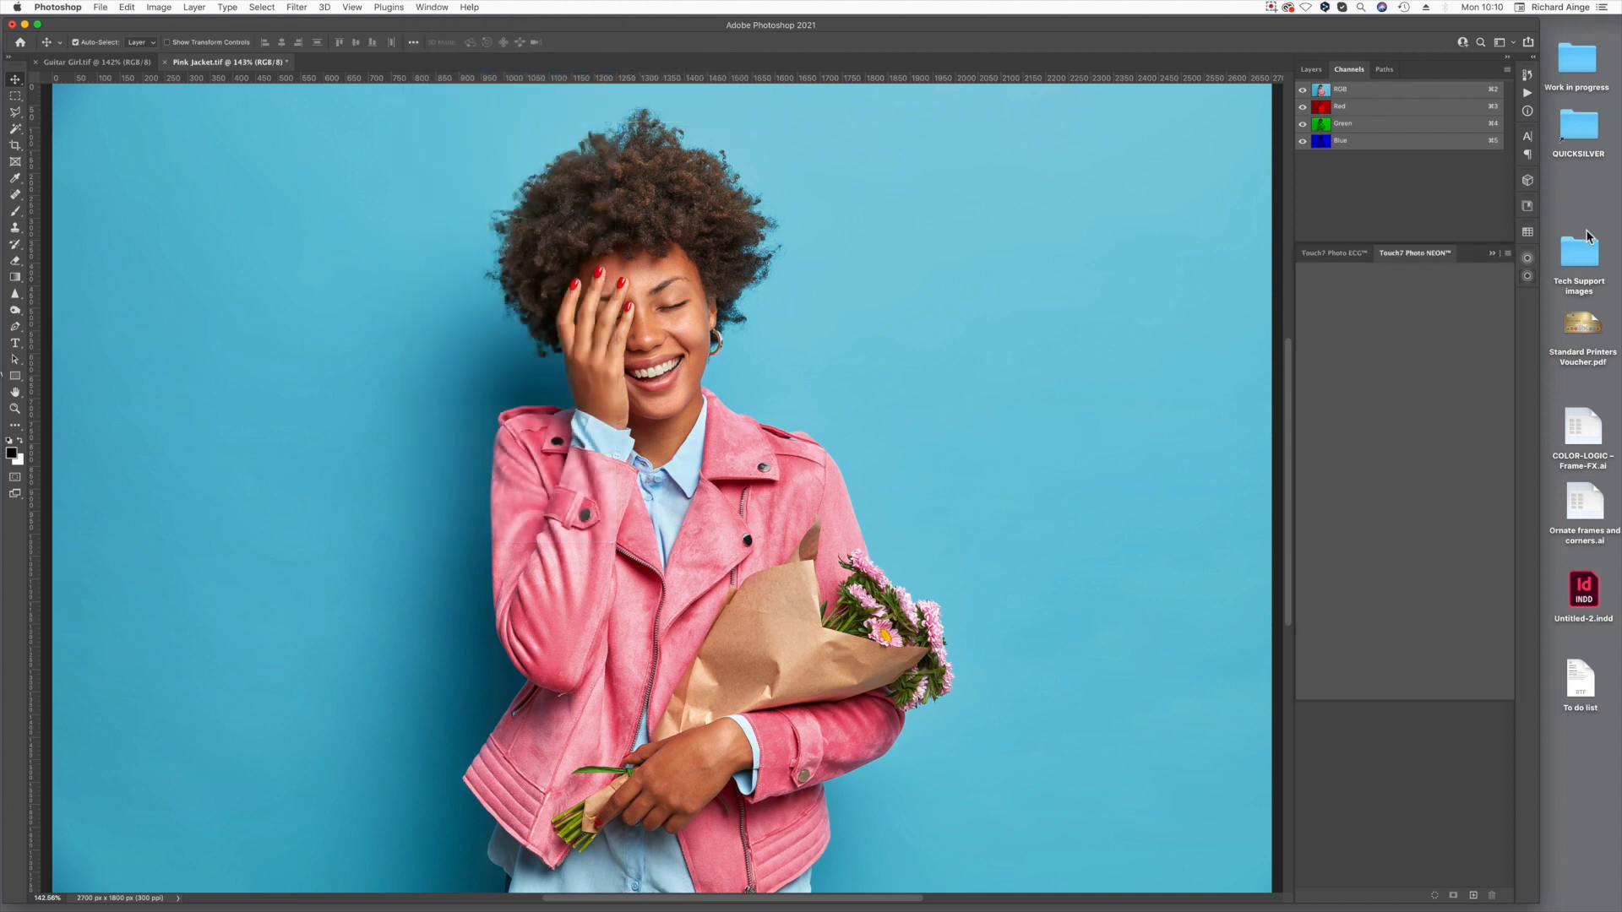
left_click_drag(1474, 254, 1423, 68)
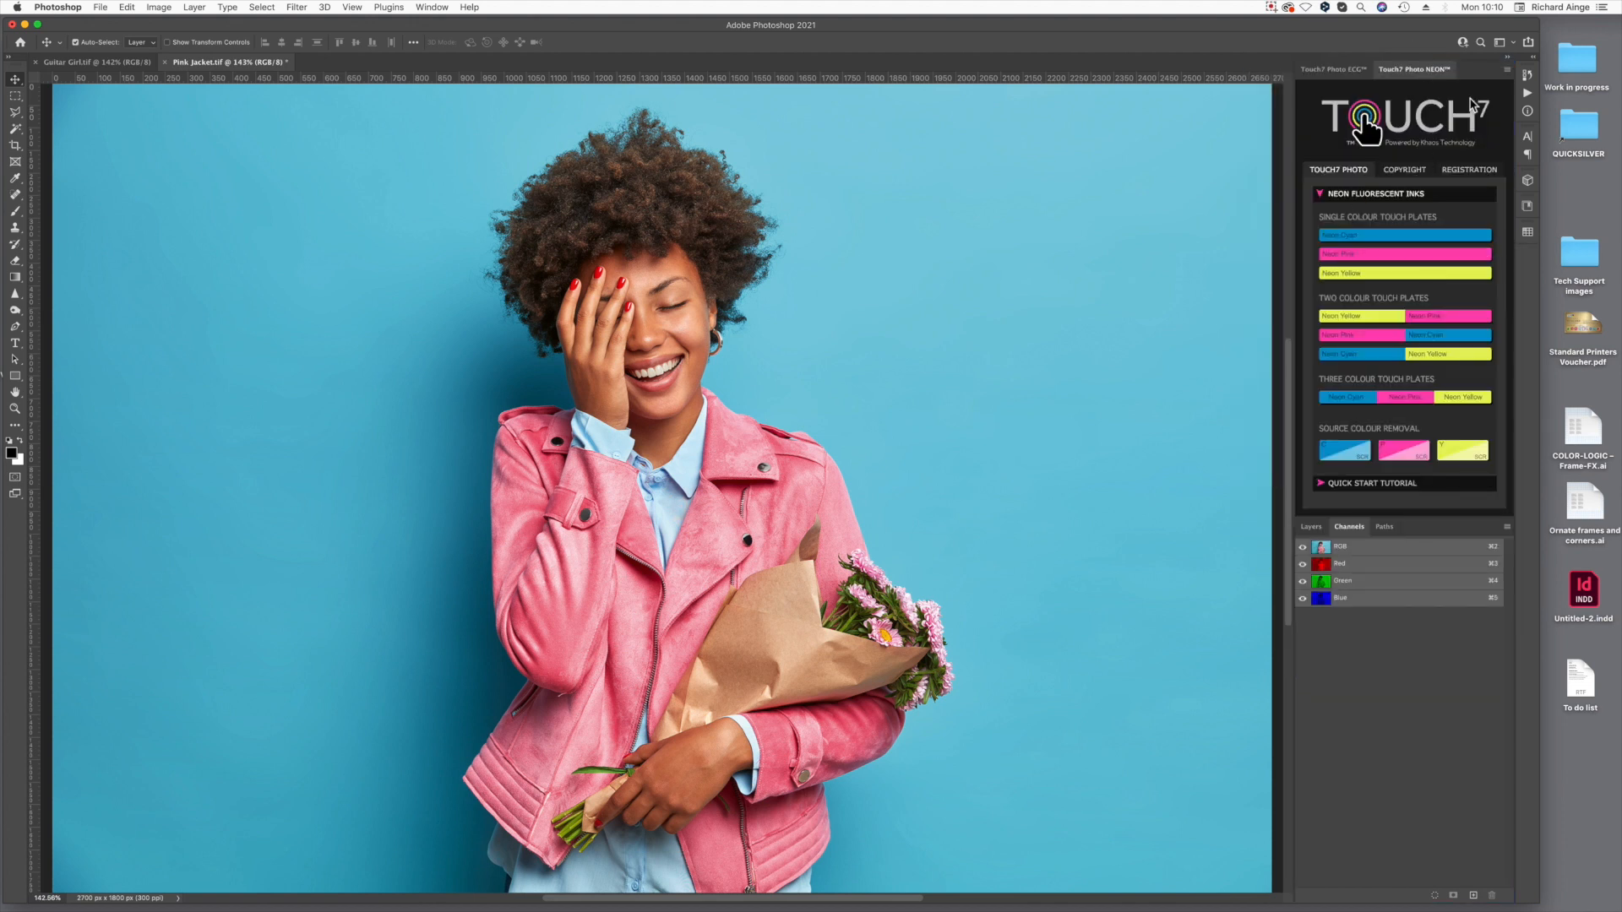
Examine the NEON plugin's registration page, including its e-mail, activation code and license code fields, and return to the touch plate options.
left_click(1469, 170)
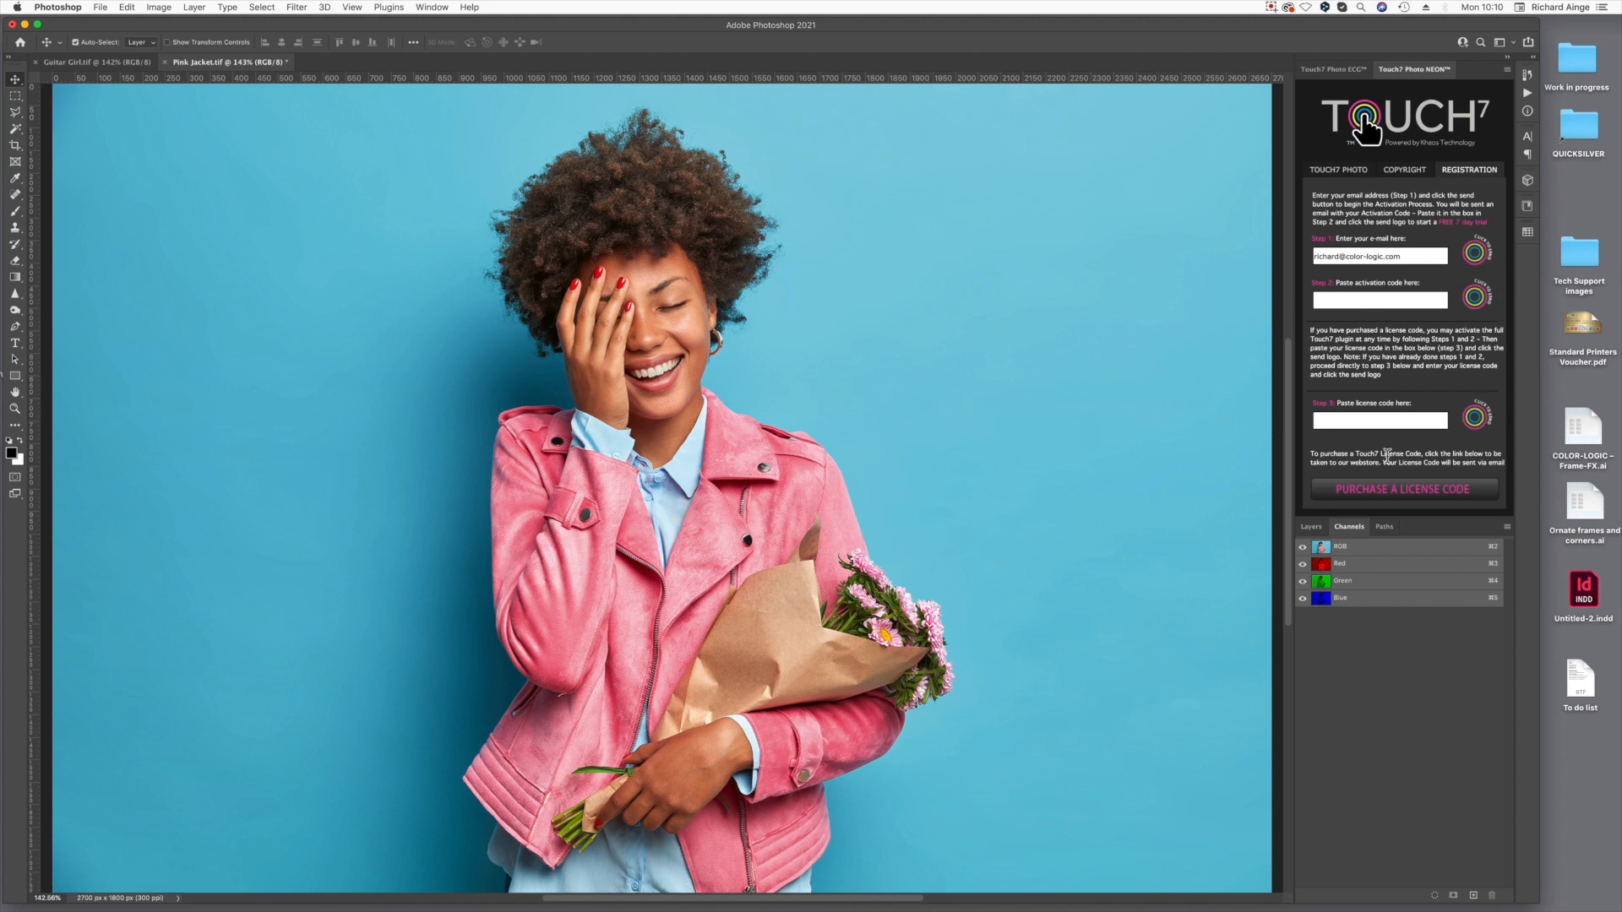
triple_click(1329, 256)
double_click(1394, 257)
left_click_drag(1316, 258, 1432, 258)
left_click(1391, 301)
left_click(1344, 179)
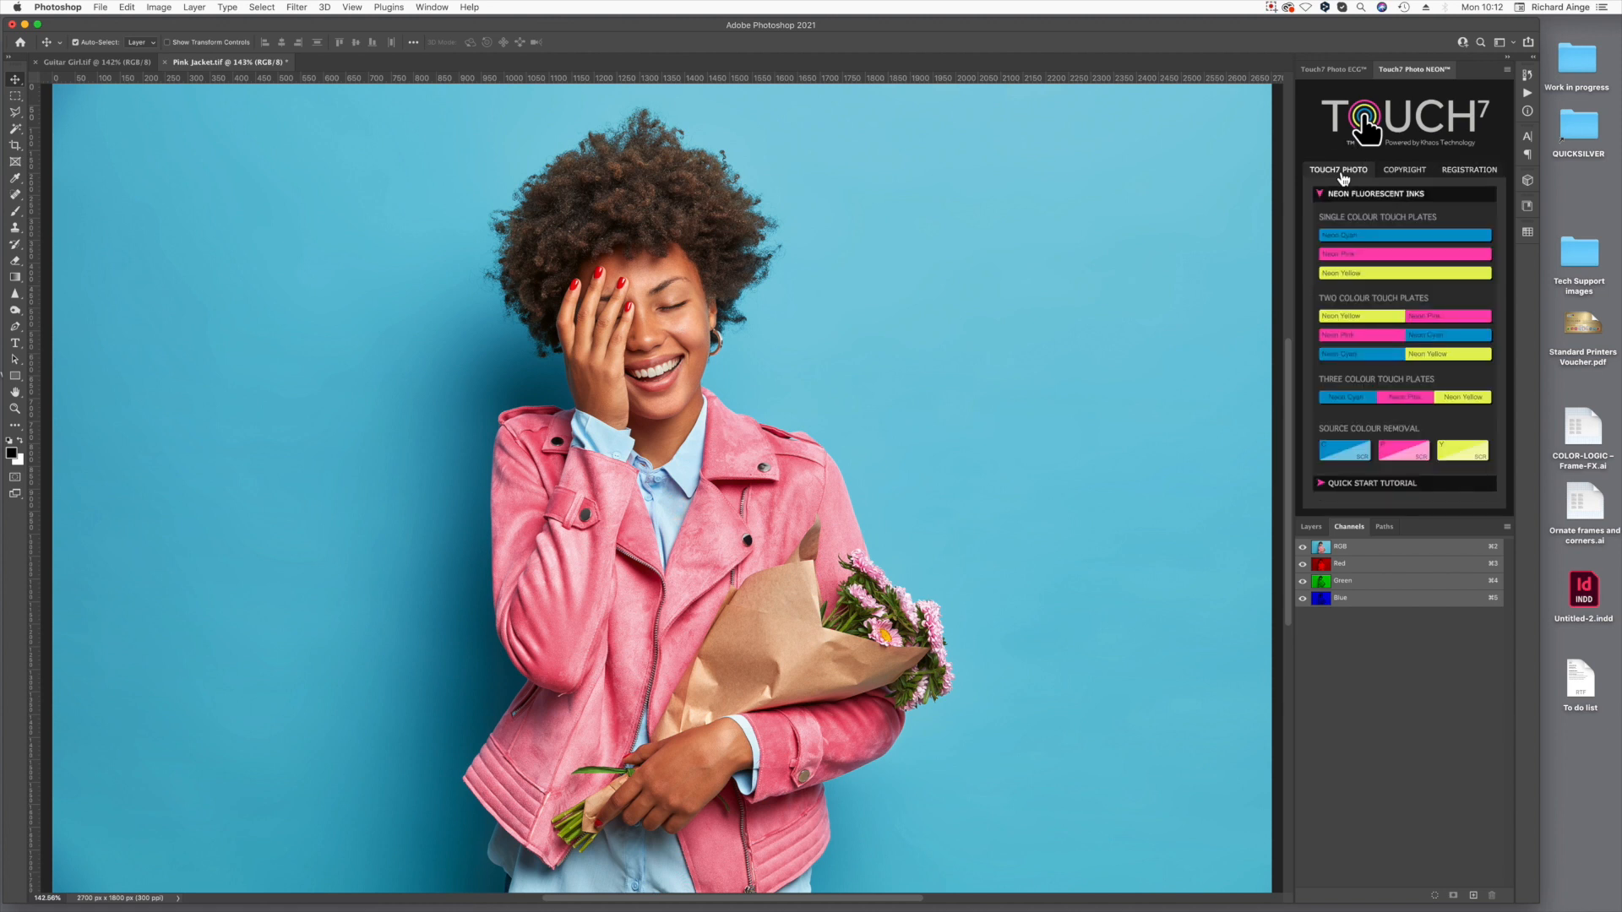
left_click(1474, 177)
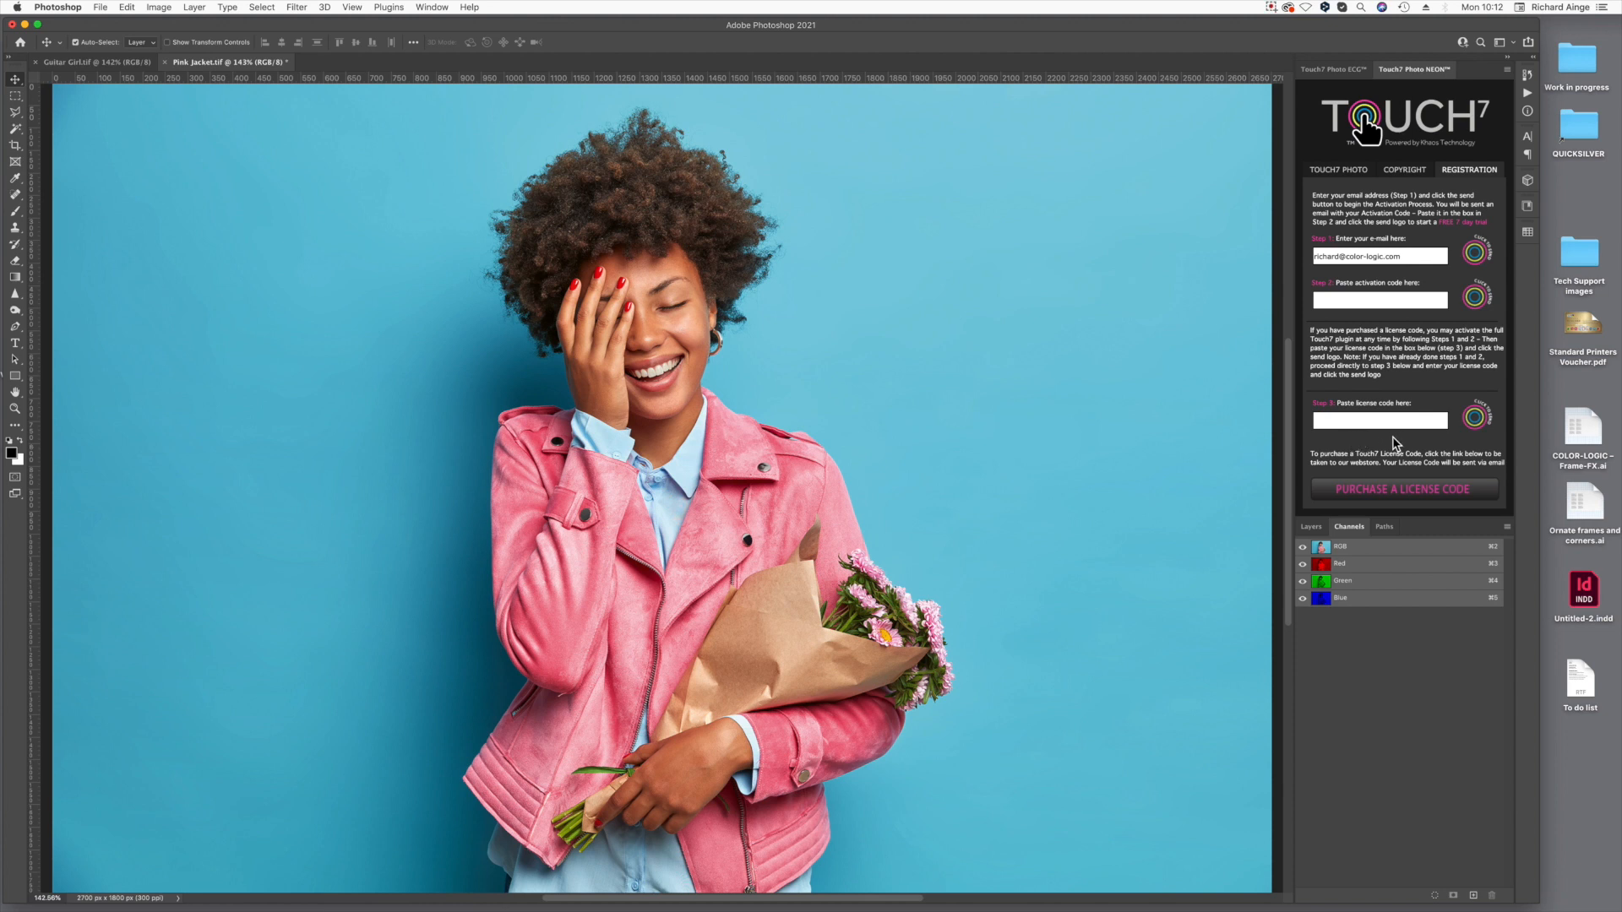
left_click(1346, 172)
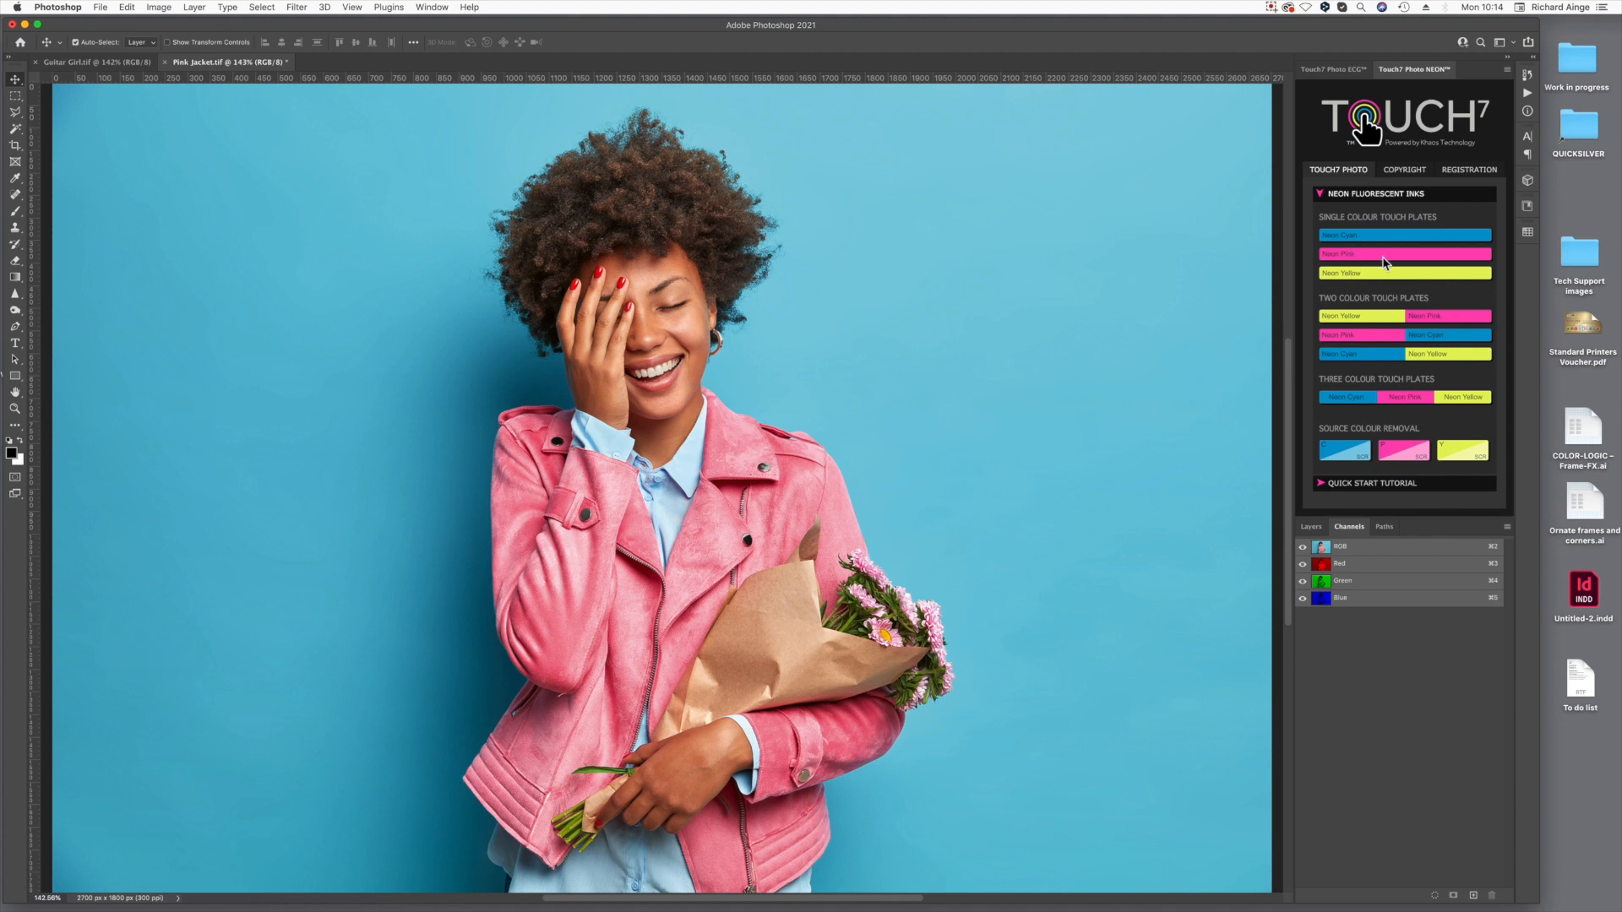
Generate a single-colour Neon Pink touch plate for the Pink Jacket image.
left_click(1527, 82)
left_click_drag(1436, 109, 1492, 584)
left_click(1492, 73)
left_click(1384, 254)
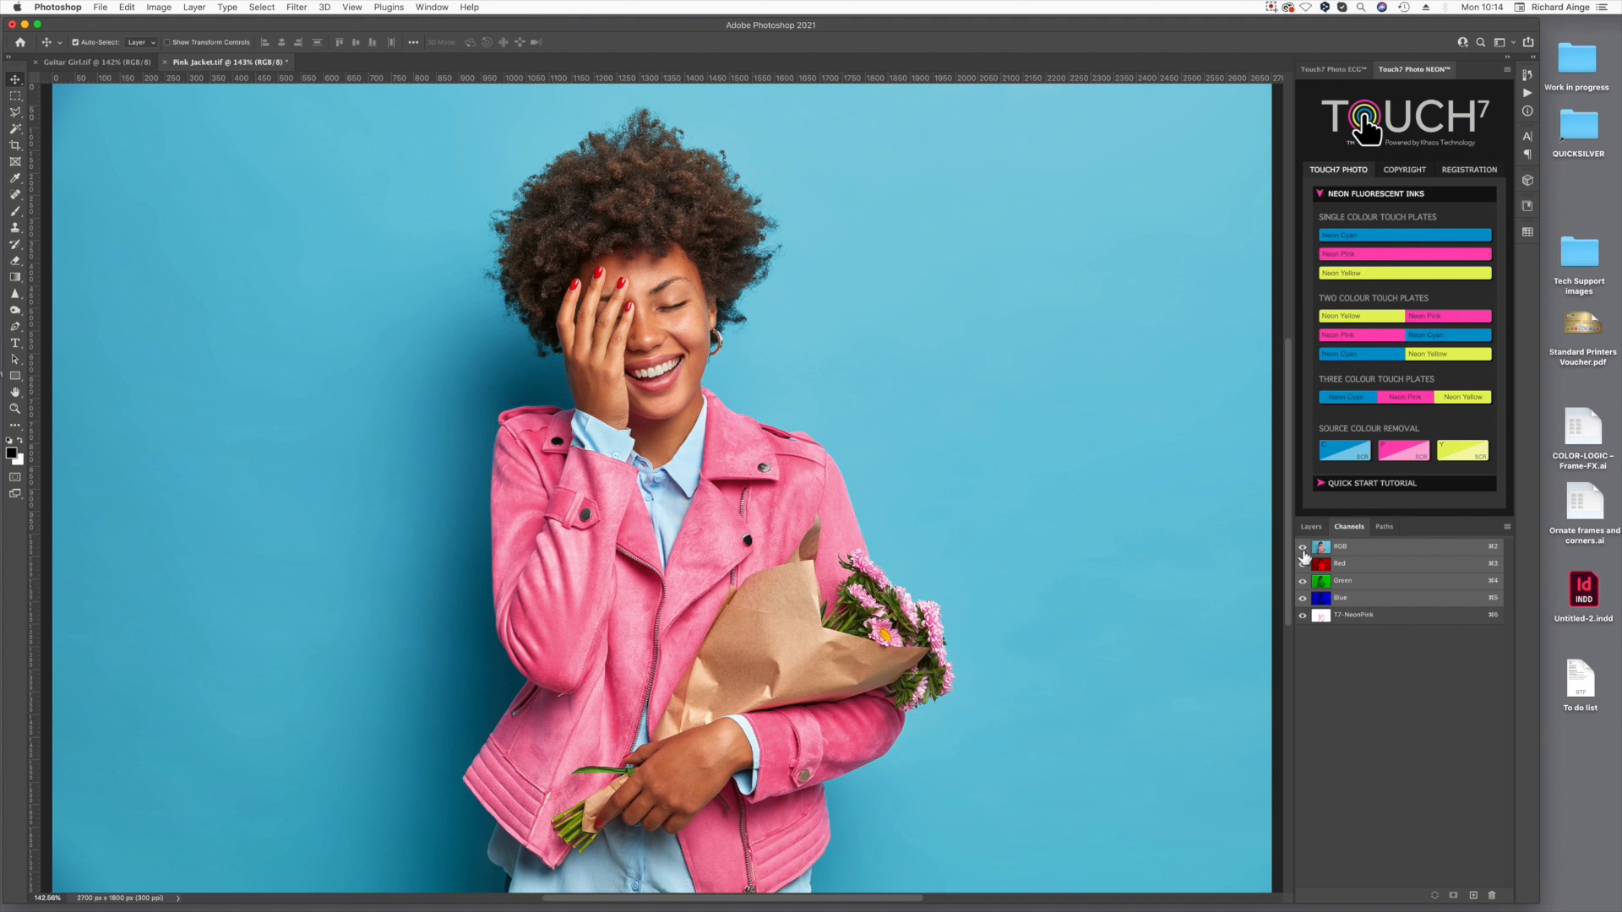
Compare the image with and without the T7-NeonPink channel, view that plate alone, and inspect the jacket up close in the composite.
left_click(1303, 616)
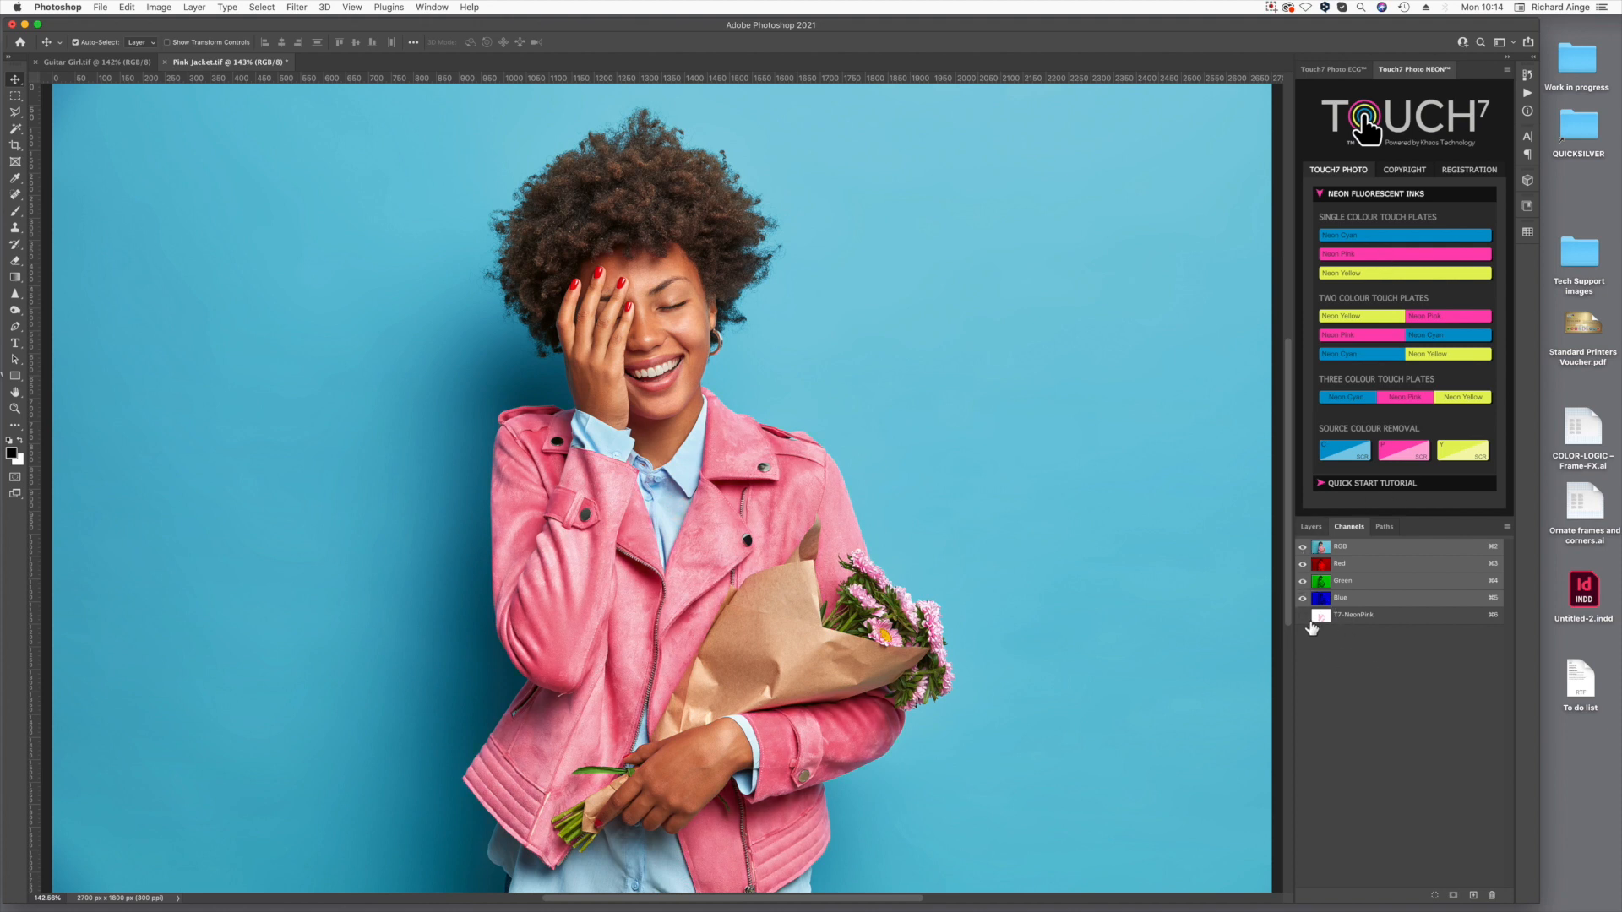
left_click(1303, 616)
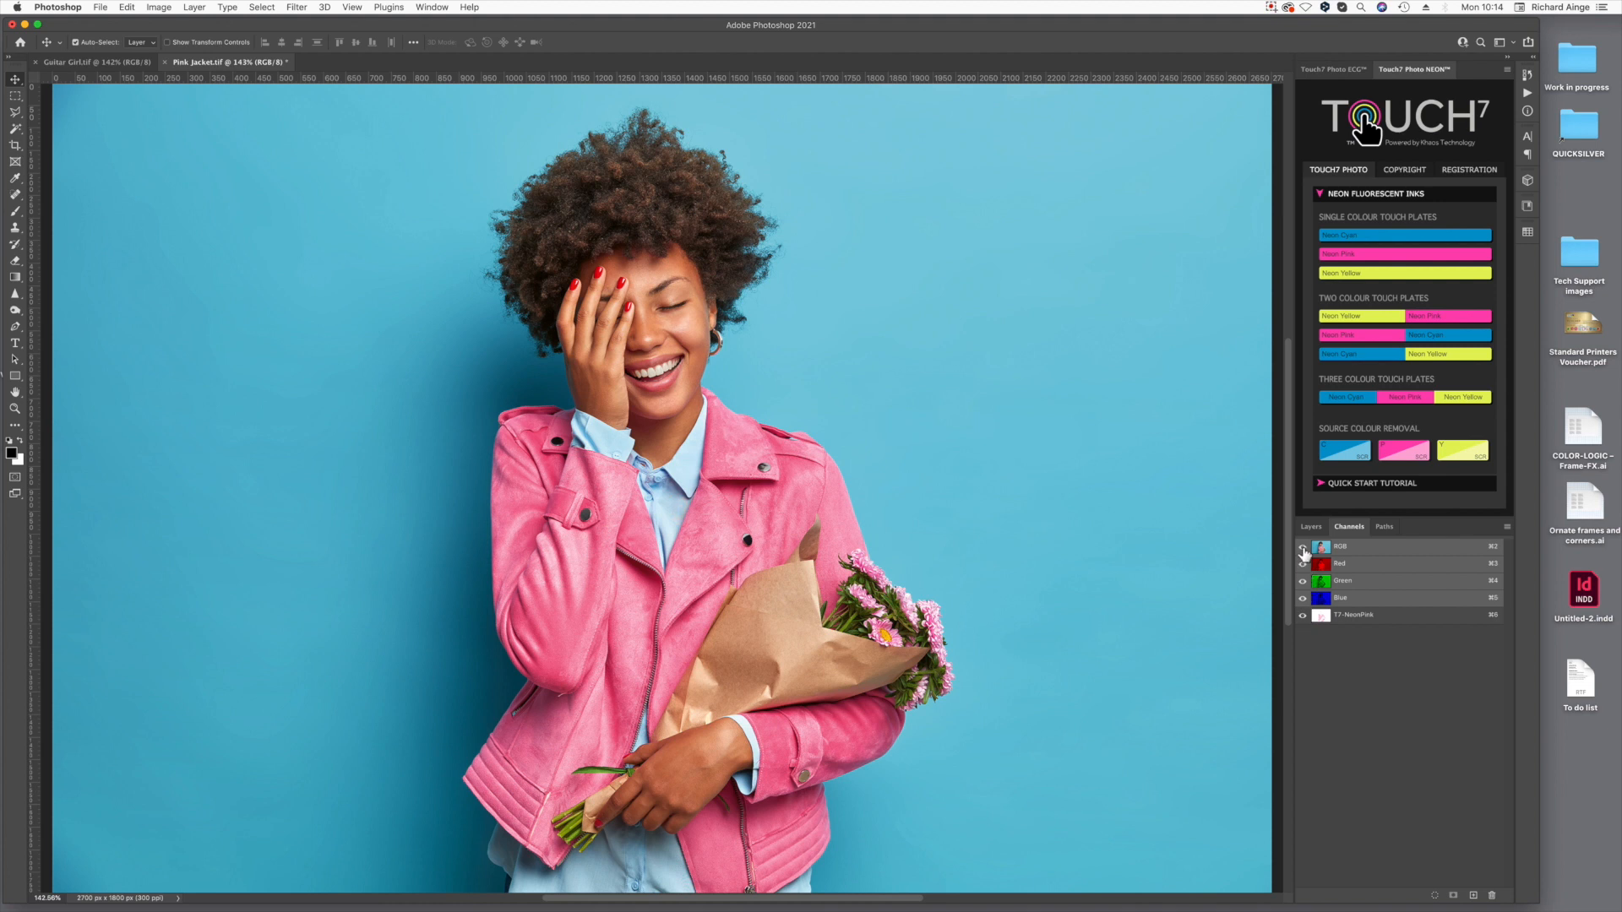
left_click(1302, 547)
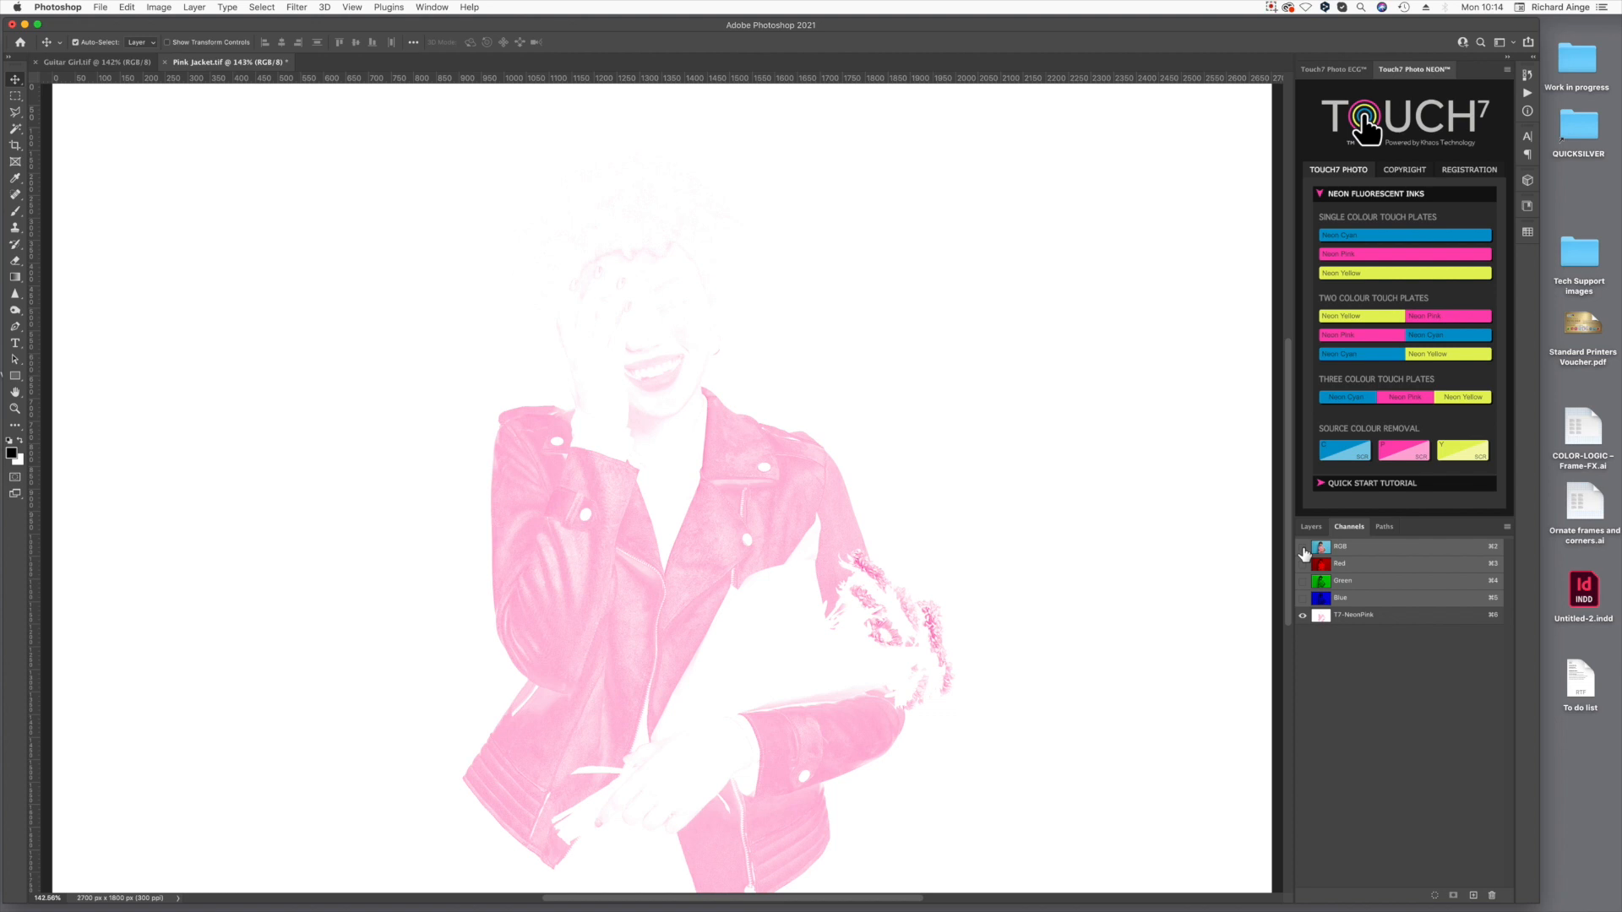
left_click(1302, 547)
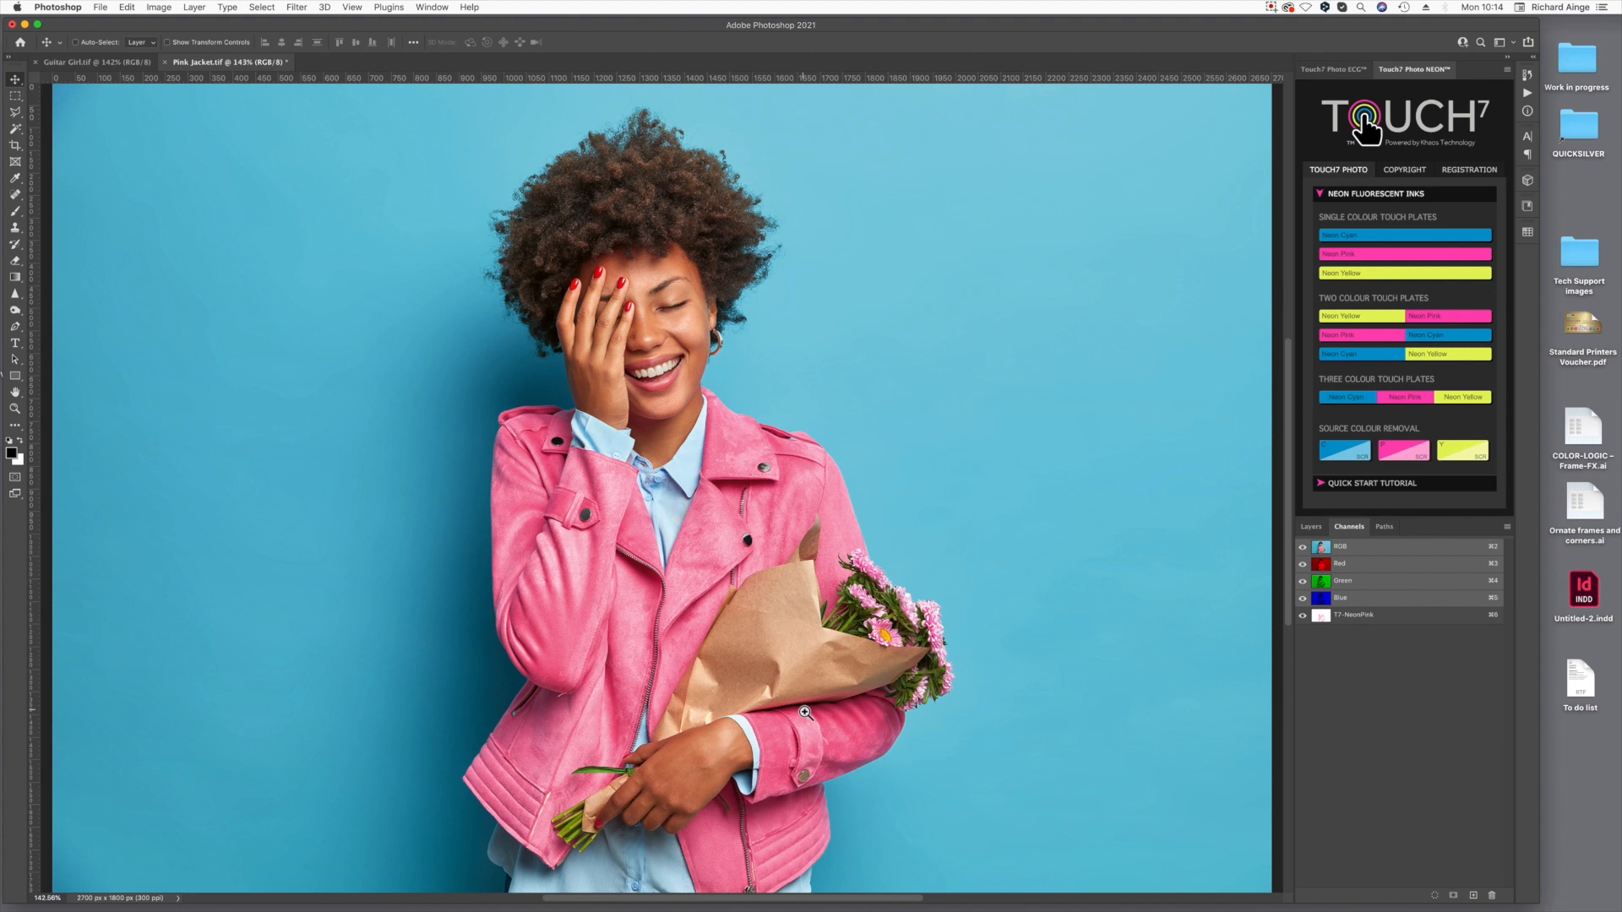
left_click(805, 712, "super")
left_click(805, 713, "super")
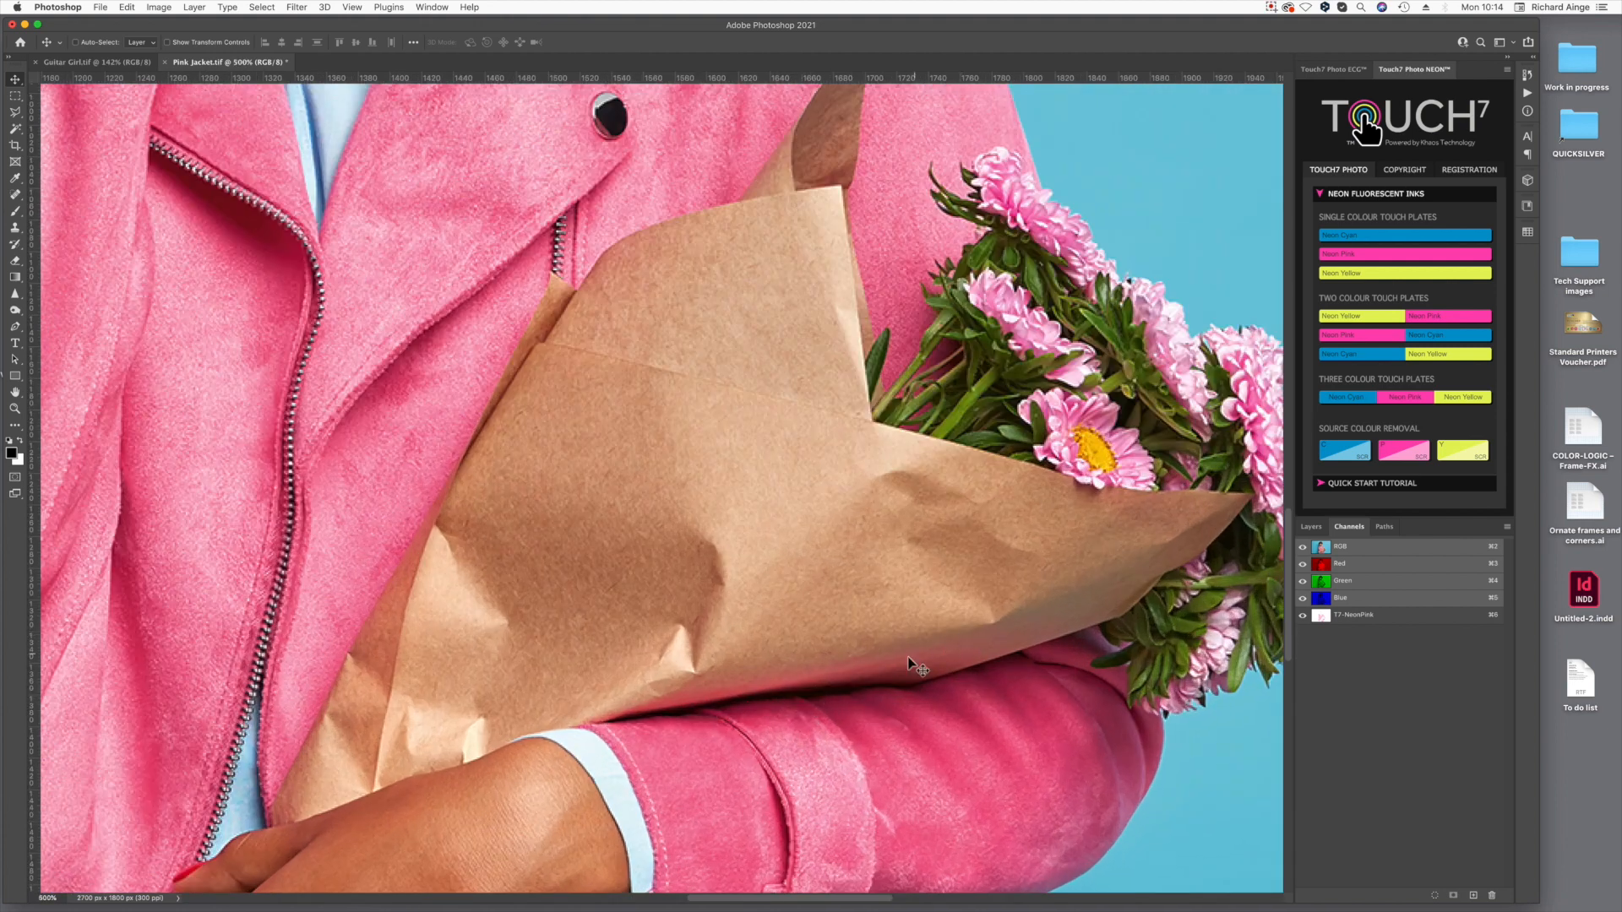
left_click(828, 684, "alt+super")
left_click(827, 685, "alt+super")
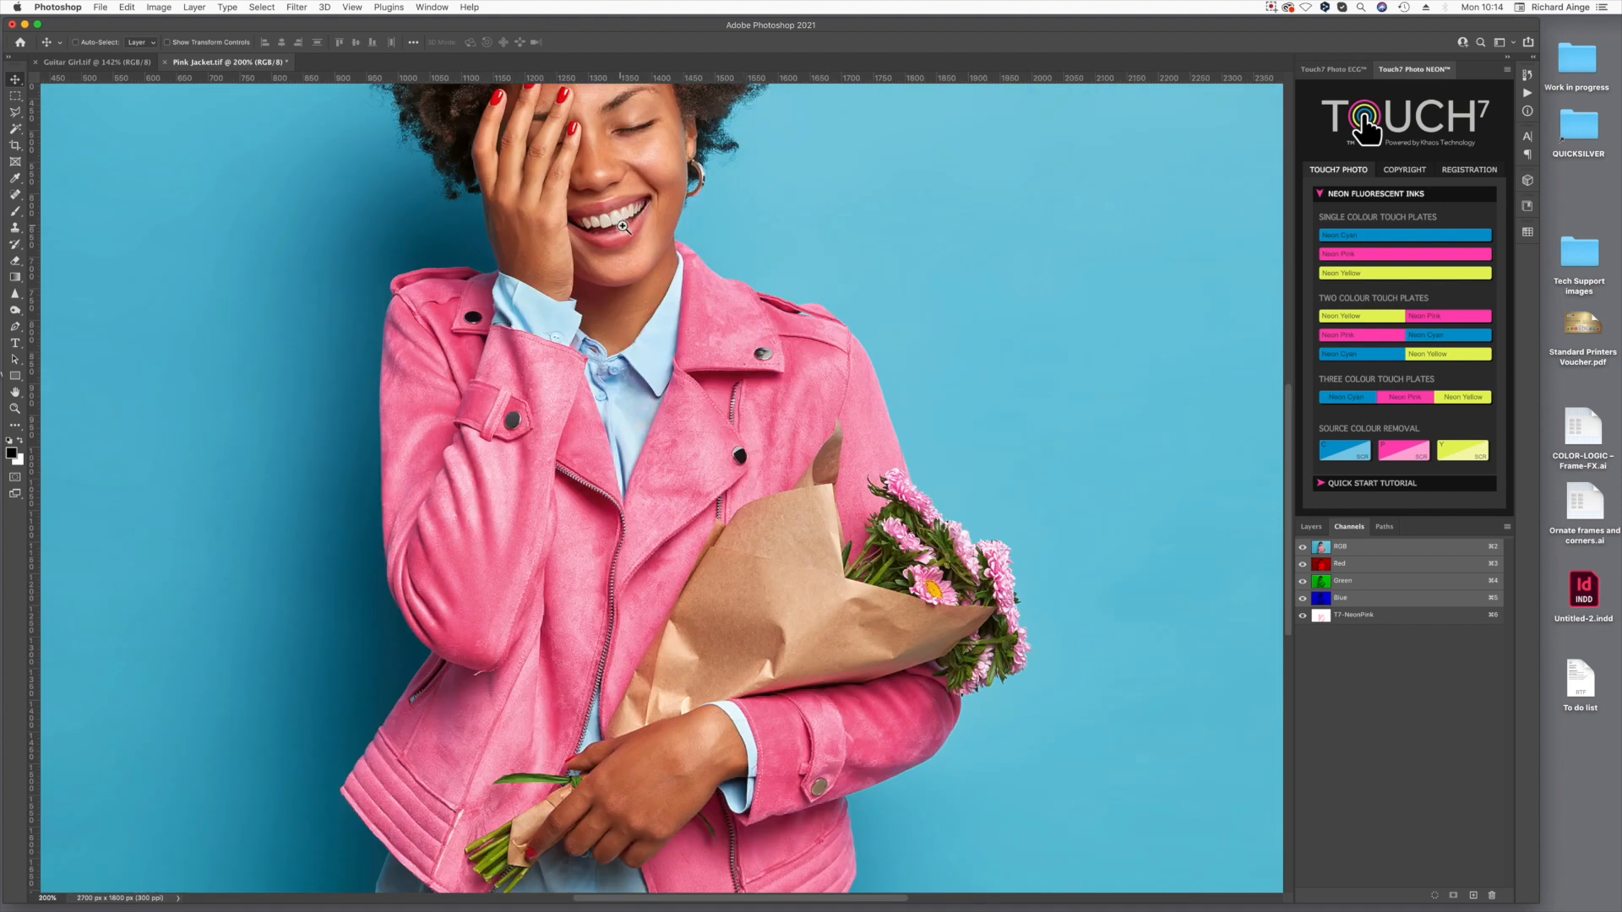
left_click_drag(636, 300, 633, 310)
left_click(633, 309, "alt+super")
left_click(770, 601, "alt+super")
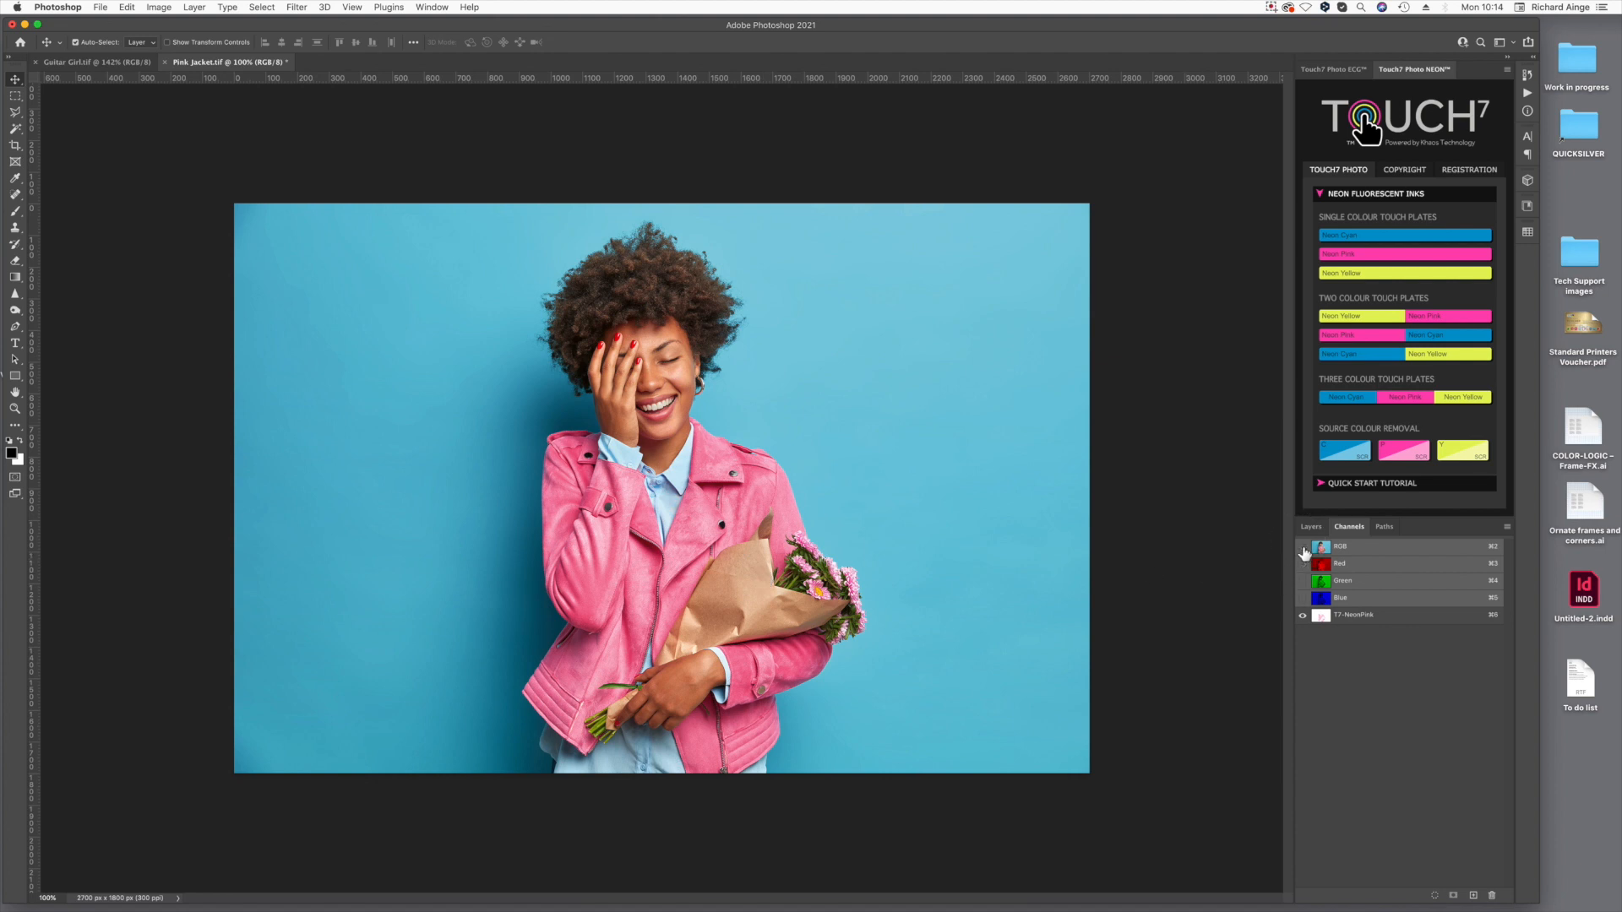
Isolate and select the T7-NeonPink channel, and use the Dodge tool on Highlights to remove the pink from the face, hair and raised hand.
left_click(1302, 547)
left_click(735, 569, "super")
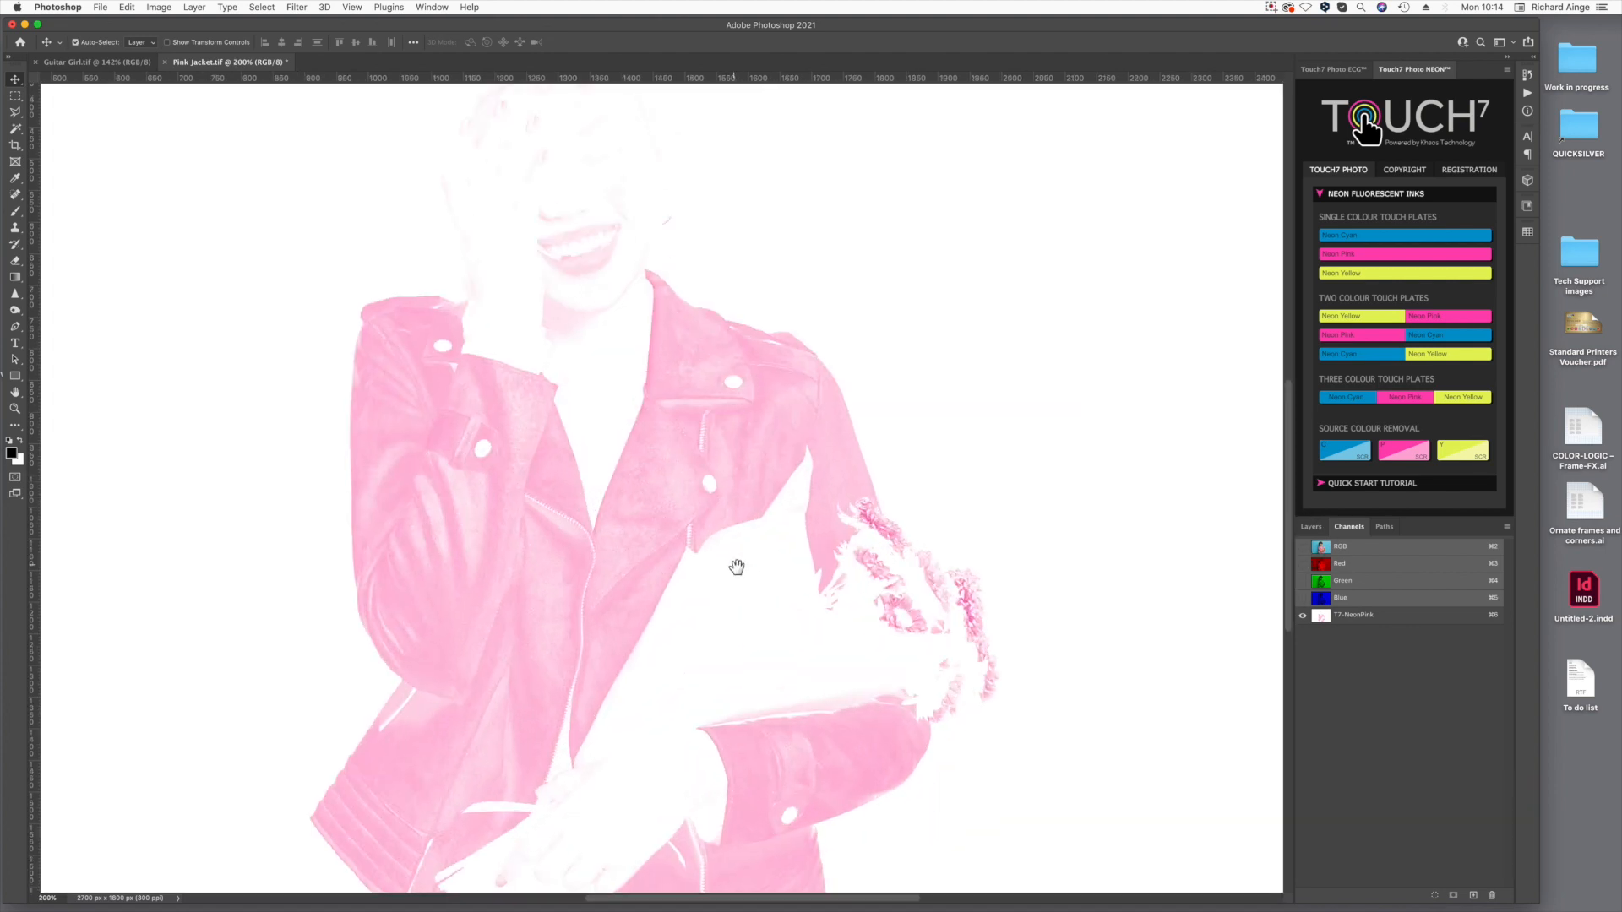
left_click_drag(633, 390, 706, 543)
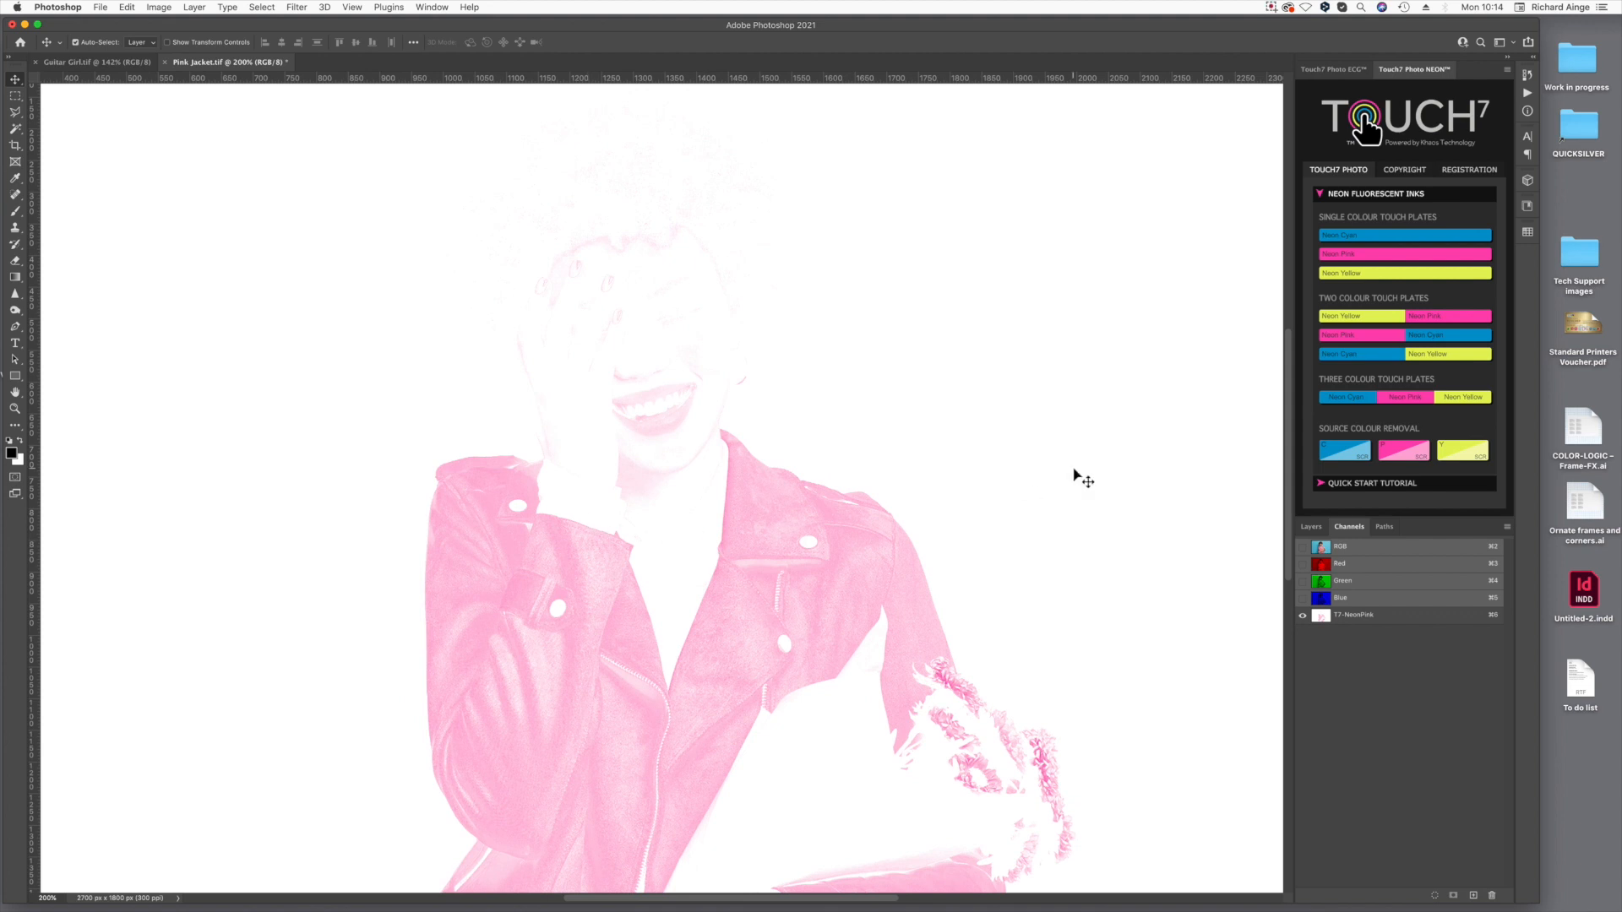
scroll(1149, 613, "down", 2)
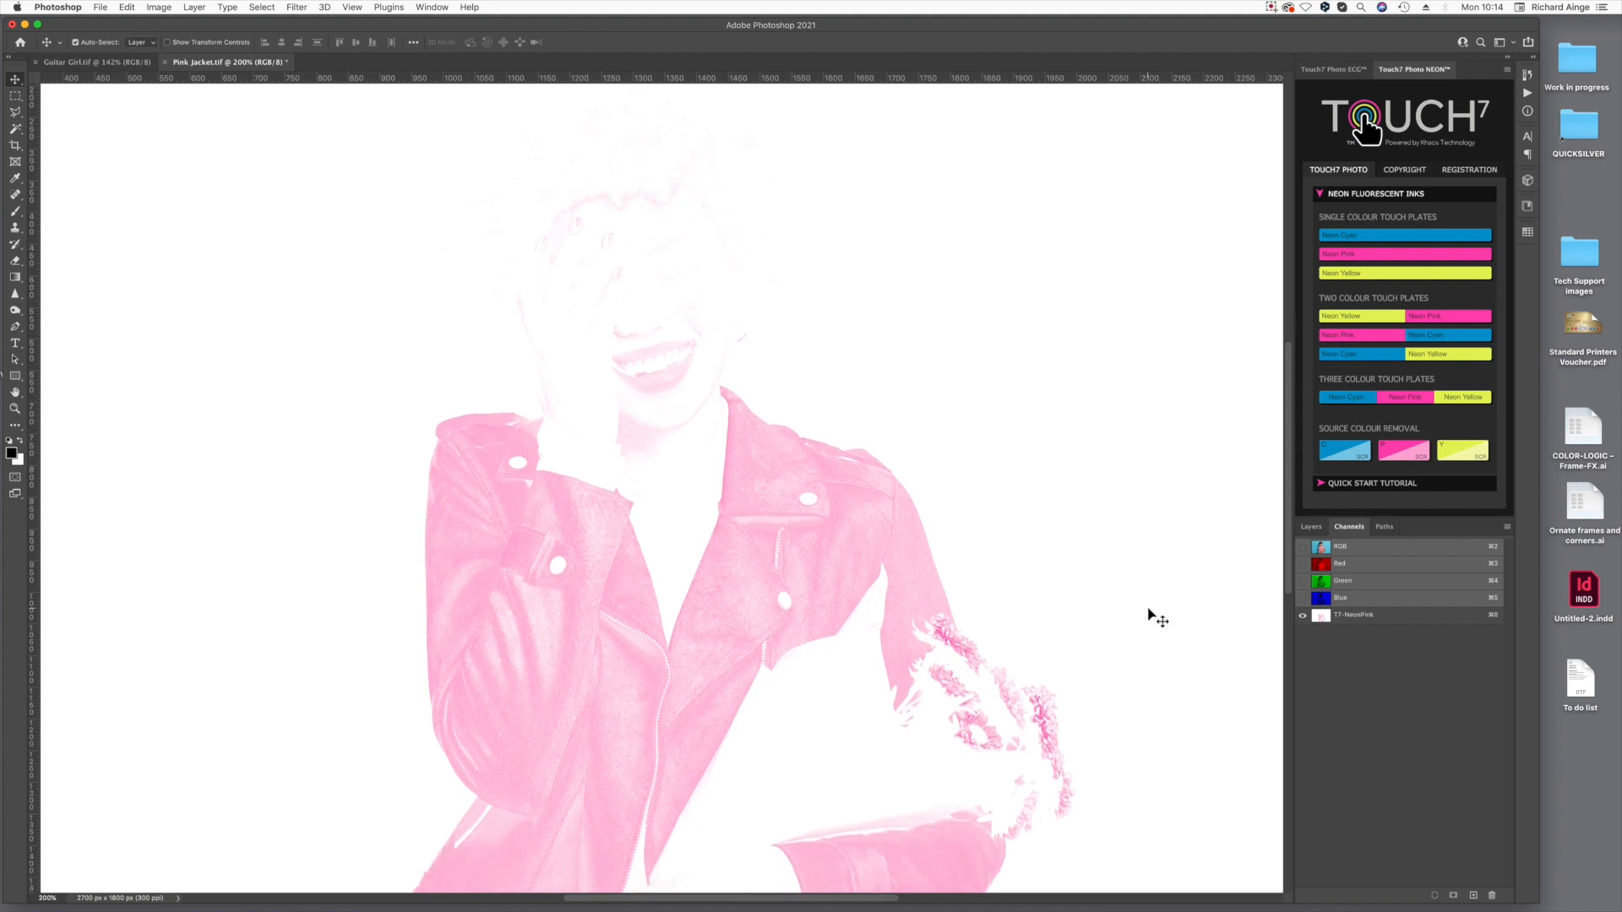
left_click(15, 310)
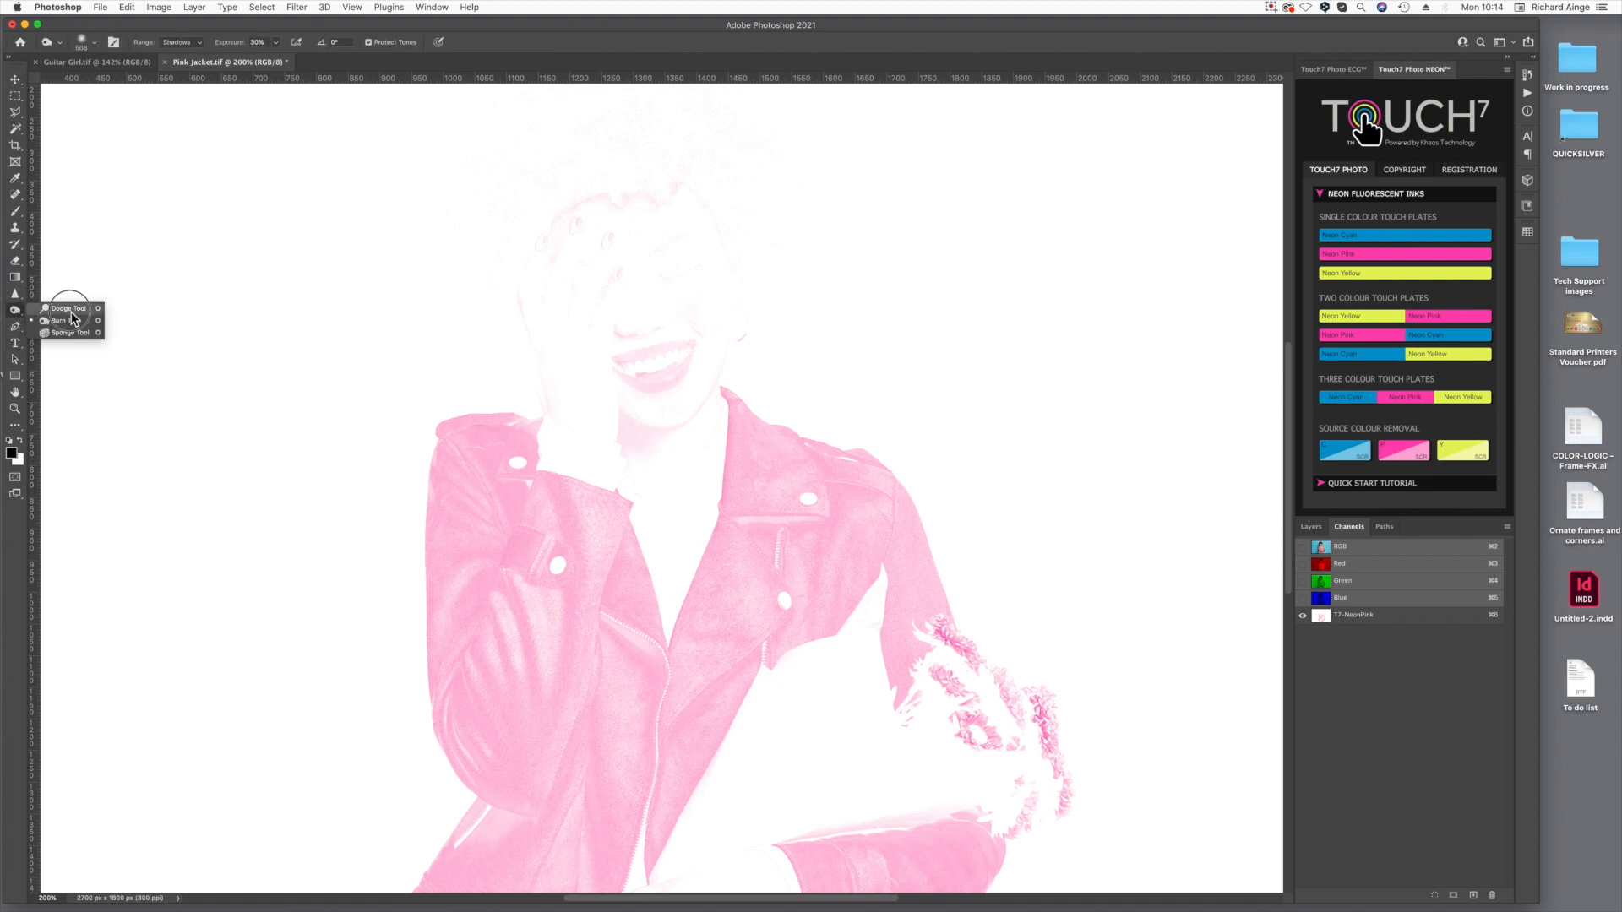
left_click(69, 310)
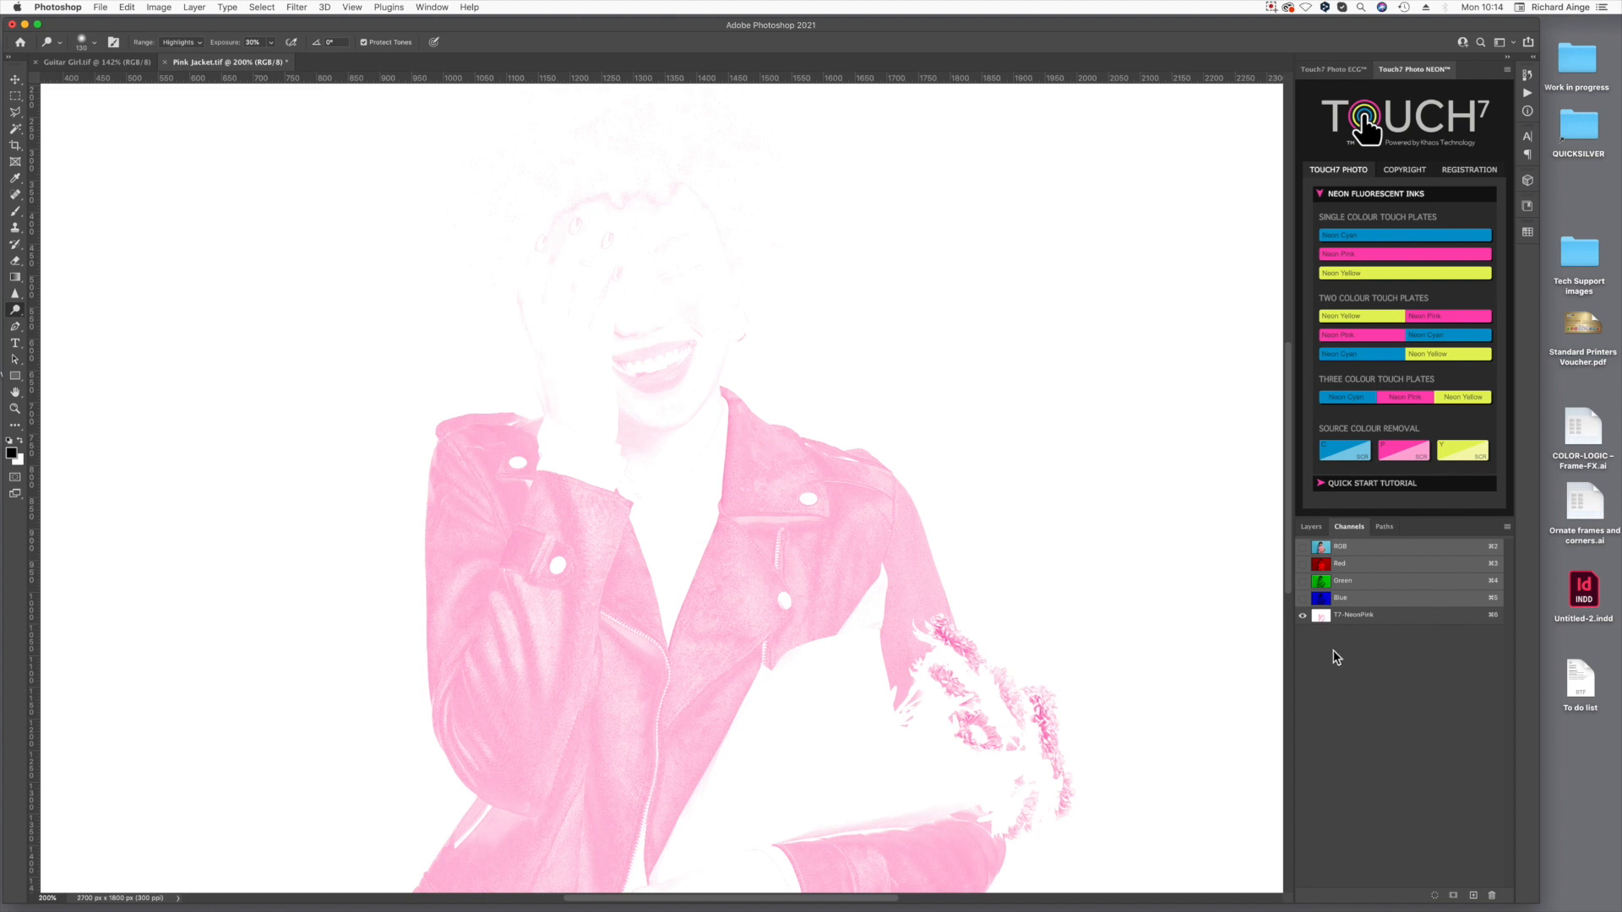
left_click(1325, 617)
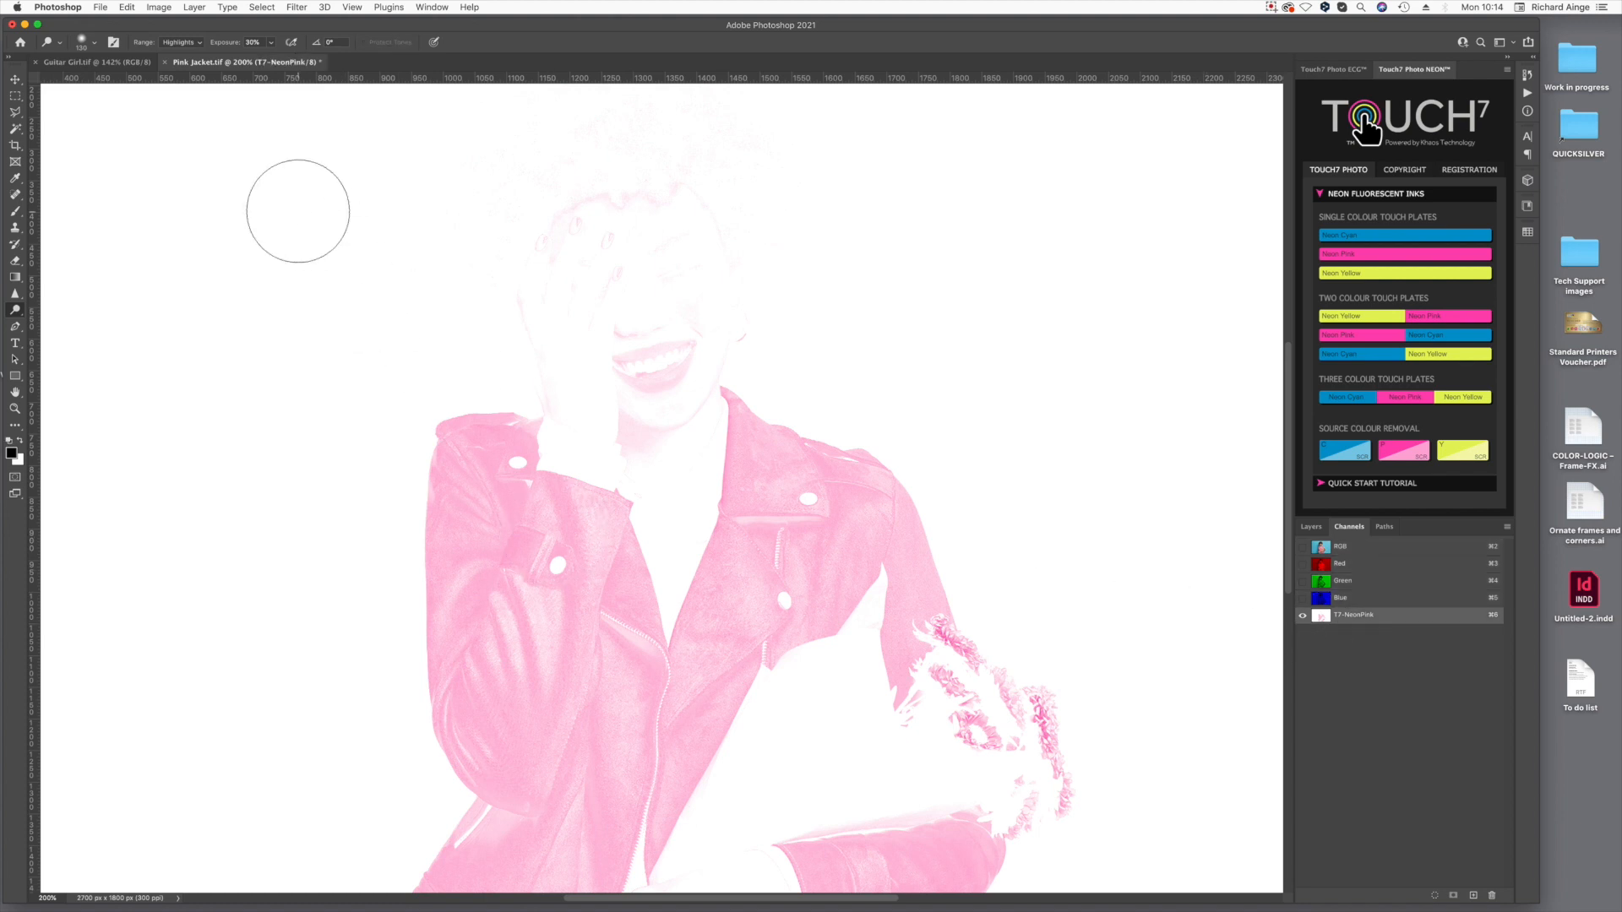
left_click(179, 42)
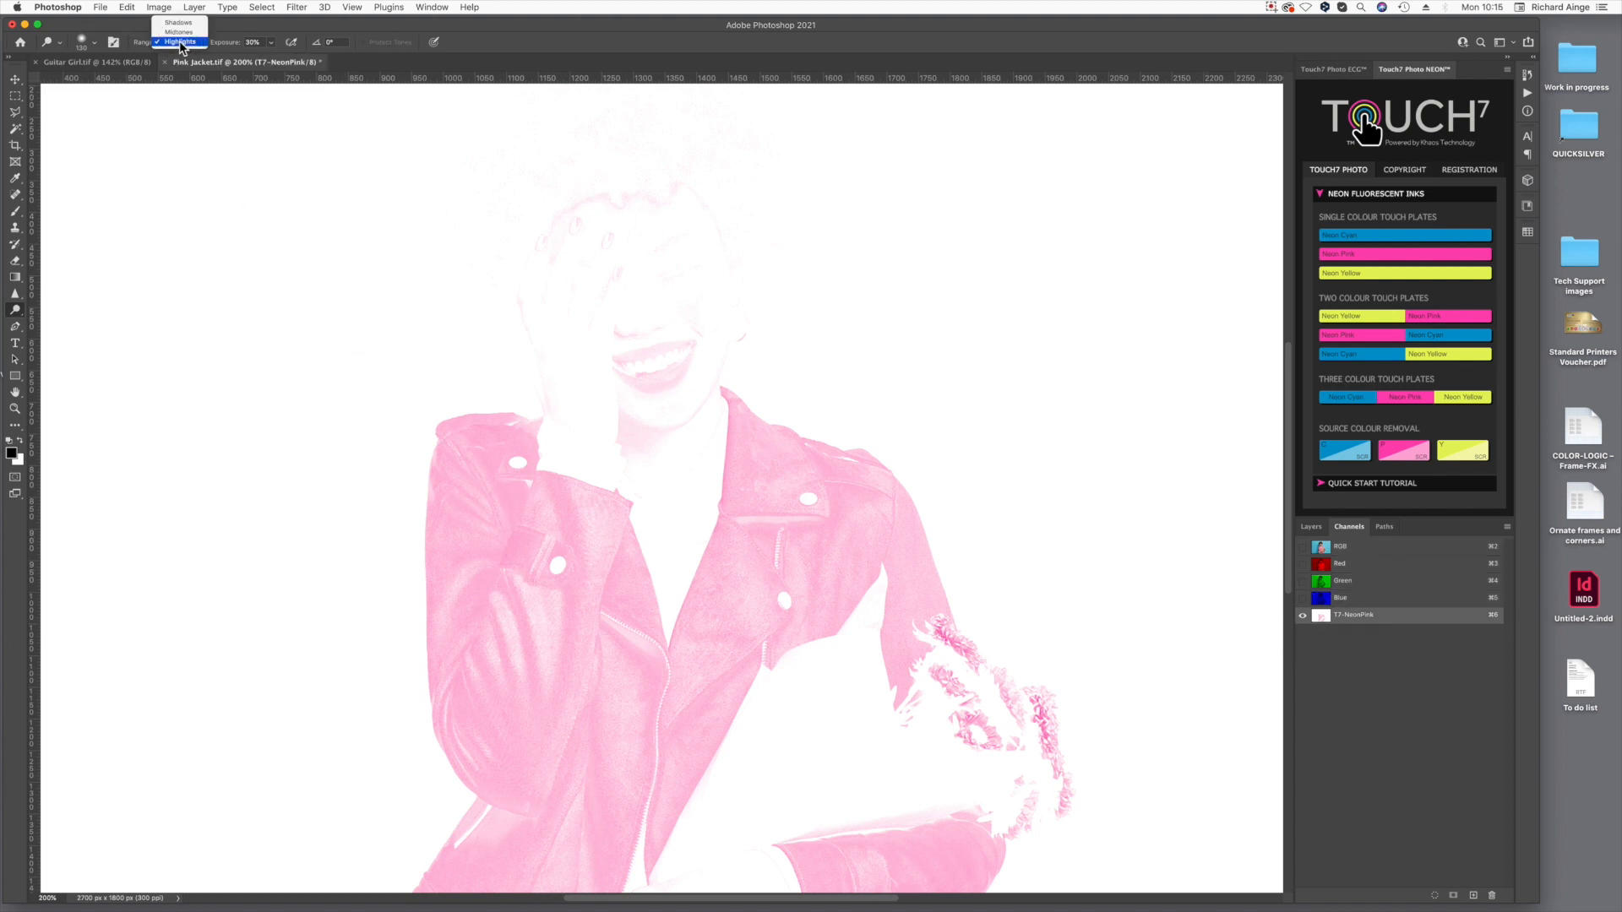
left_click(179, 41)
left_click(253, 42)
mouse_move(427, 156)
left_mouse_down()
mouse_move(625, 249)
mouse_move(623, 224)
mouse_move(511, 227)
mouse_move(732, 220)
mouse_move(728, 198)
mouse_move(574, 197)
mouse_move(571, 264)
mouse_move(691, 385)
mouse_move(545, 329)
mouse_move(787, 316)
mouse_move(452, 348)
mouse_move(637, 420)
mouse_move(638, 398)
mouse_move(647, 429)
mouse_move(567, 398)
mouse_move(676, 380)
left_mouse_up()
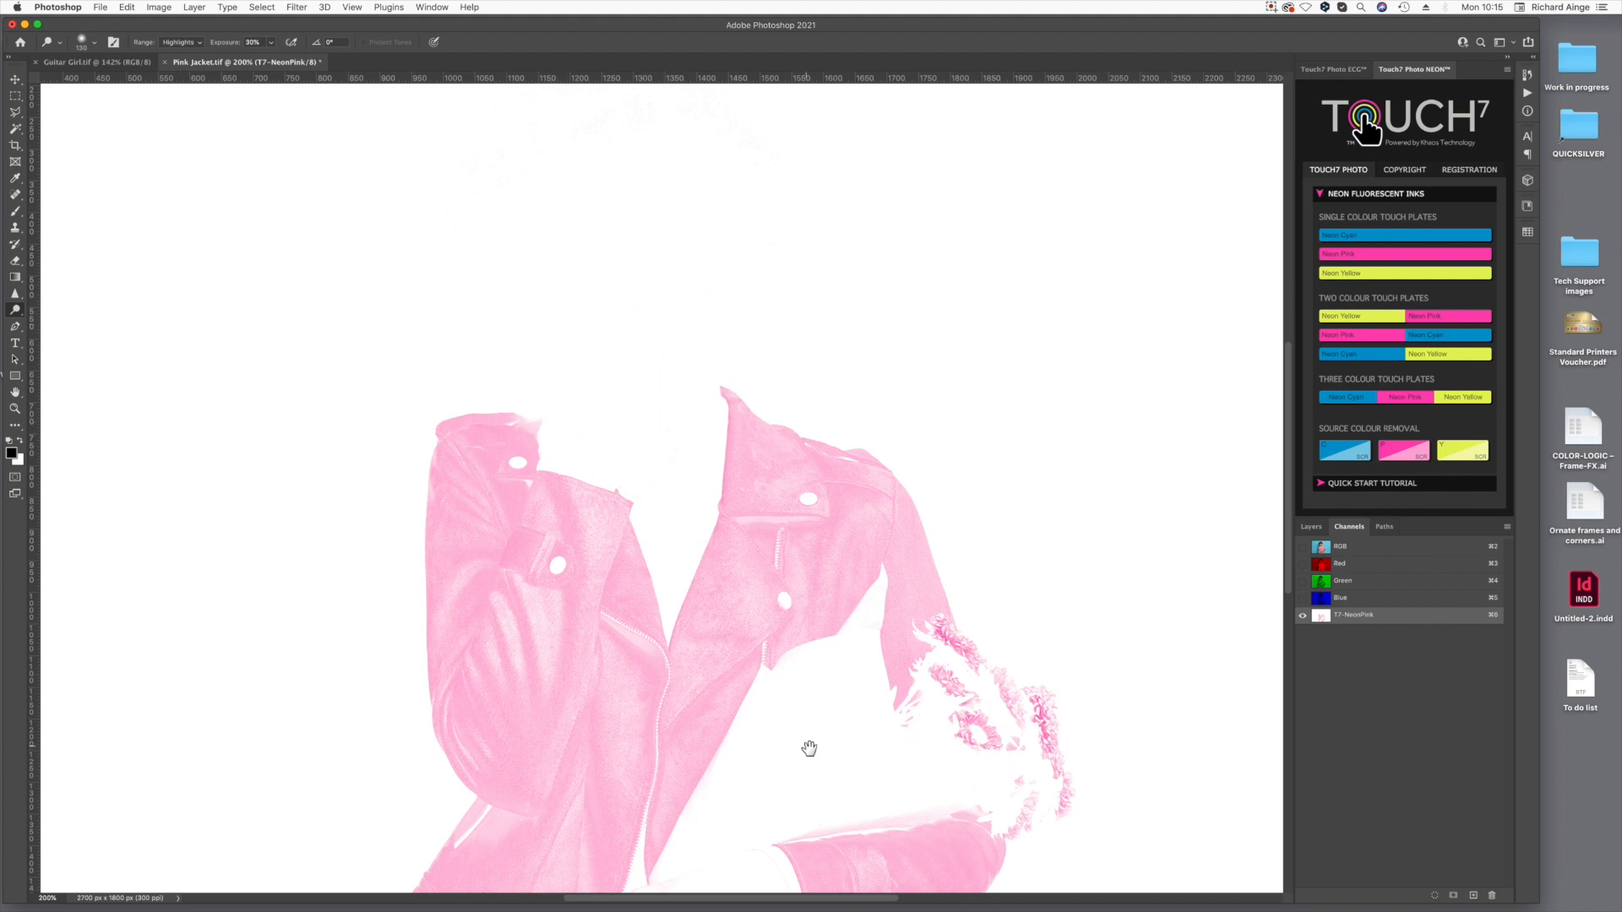
Dodge away the remaining faint pink around the bouquet's paper wrap, the lower hand and the shirt in the T7-NeonPink channel.
left_click_drag(809, 748, 805, 432)
mouse_move(731, 589)
left_mouse_down()
mouse_move(633, 683)
mouse_move(681, 597)
mouse_move(630, 644)
mouse_move(685, 532)
mouse_move(639, 610)
mouse_move(636, 667)
mouse_move(585, 695)
mouse_move(606, 692)
mouse_move(598, 753)
mouse_move(750, 580)
mouse_move(734, 547)
mouse_move(754, 497)
mouse_move(647, 638)
mouse_move(763, 336)
mouse_move(627, 618)
mouse_move(629, 572)
mouse_move(787, 328)
mouse_move(679, 533)
mouse_move(740, 386)
mouse_move(651, 549)
mouse_move(826, 313)
mouse_move(716, 520)
mouse_move(769, 435)
mouse_move(723, 498)
mouse_move(751, 450)
mouse_move(751, 467)
mouse_move(817, 492)
mouse_move(914, 471)
mouse_move(754, 495)
mouse_move(796, 502)
mouse_move(939, 458)
mouse_move(836, 469)
mouse_move(1003, 512)
left_mouse_up()
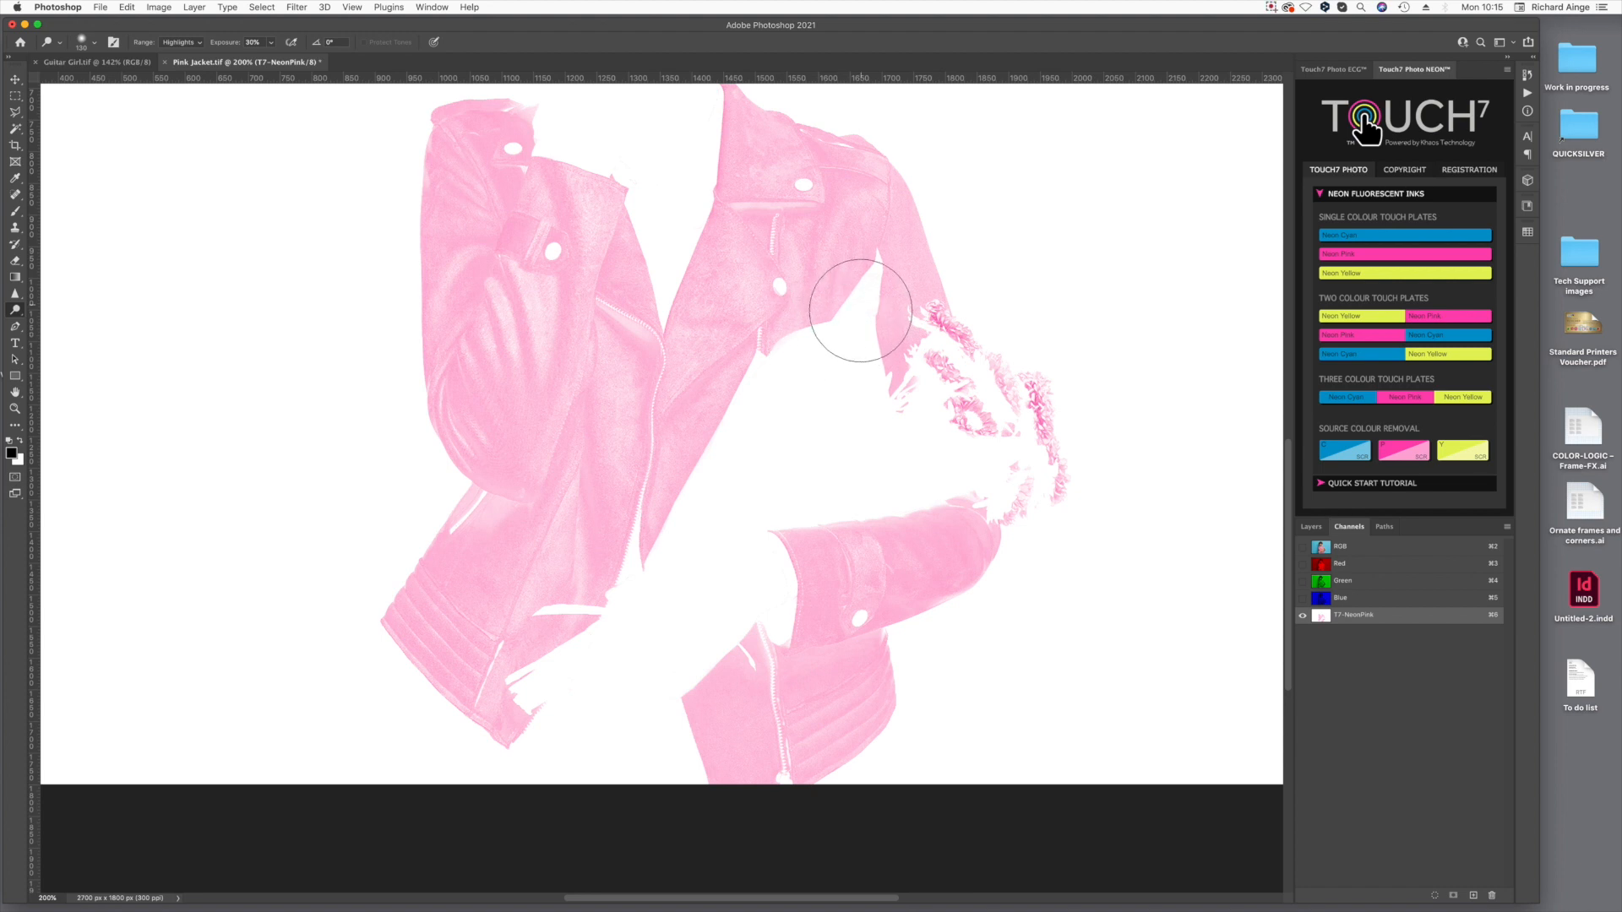
left_click_drag(1109, 313, 1079, 402)
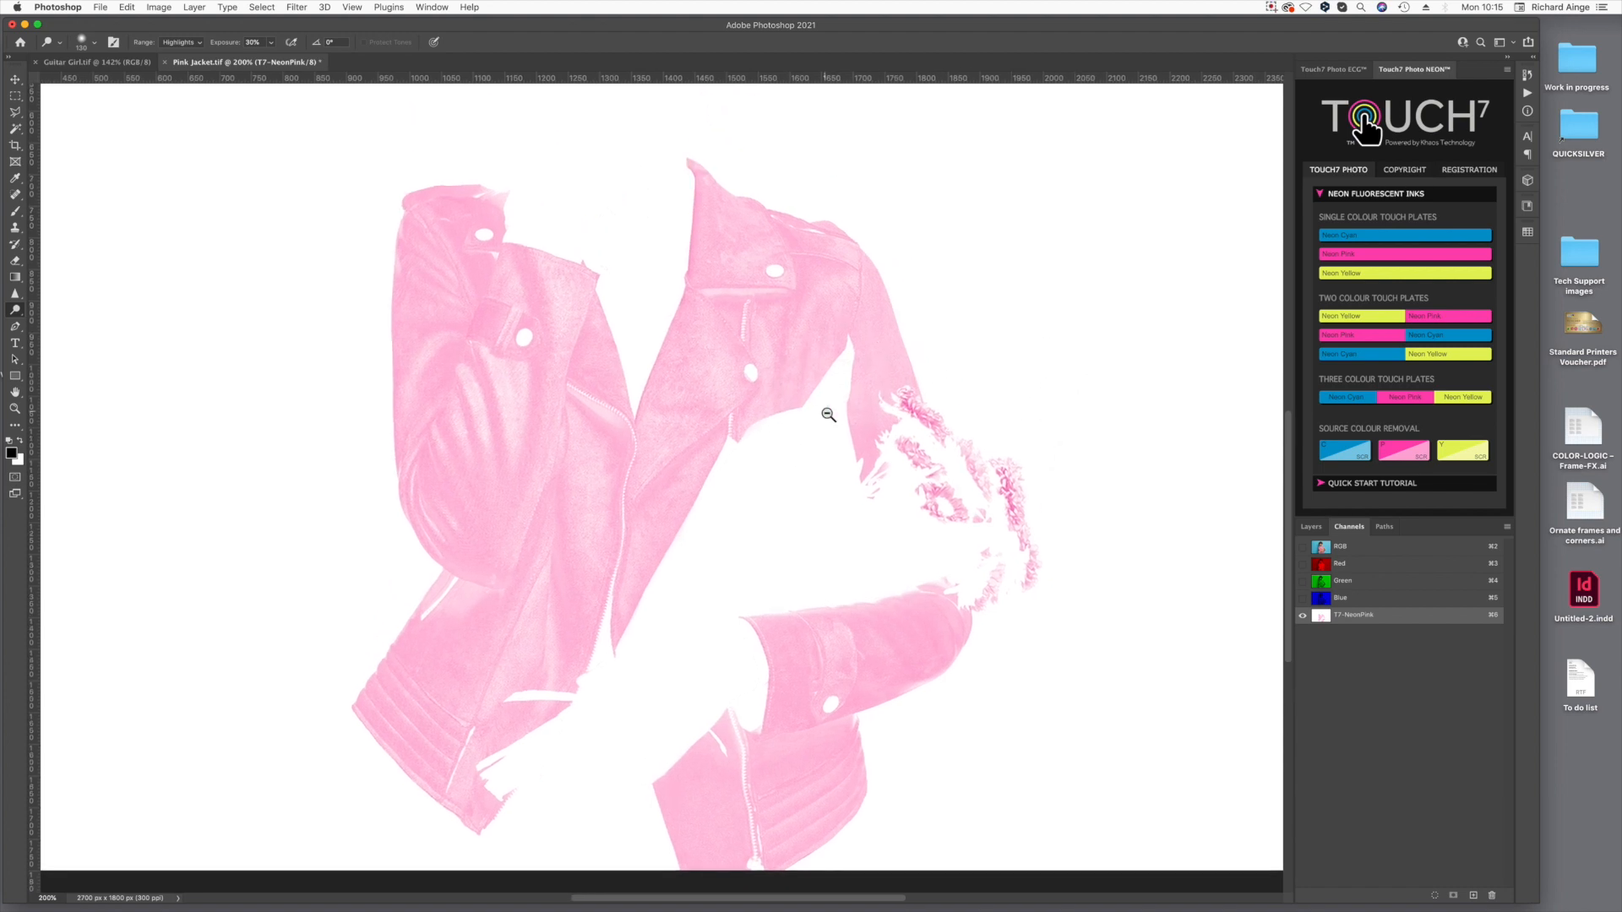
left_click_drag(828, 415, 651, 662)
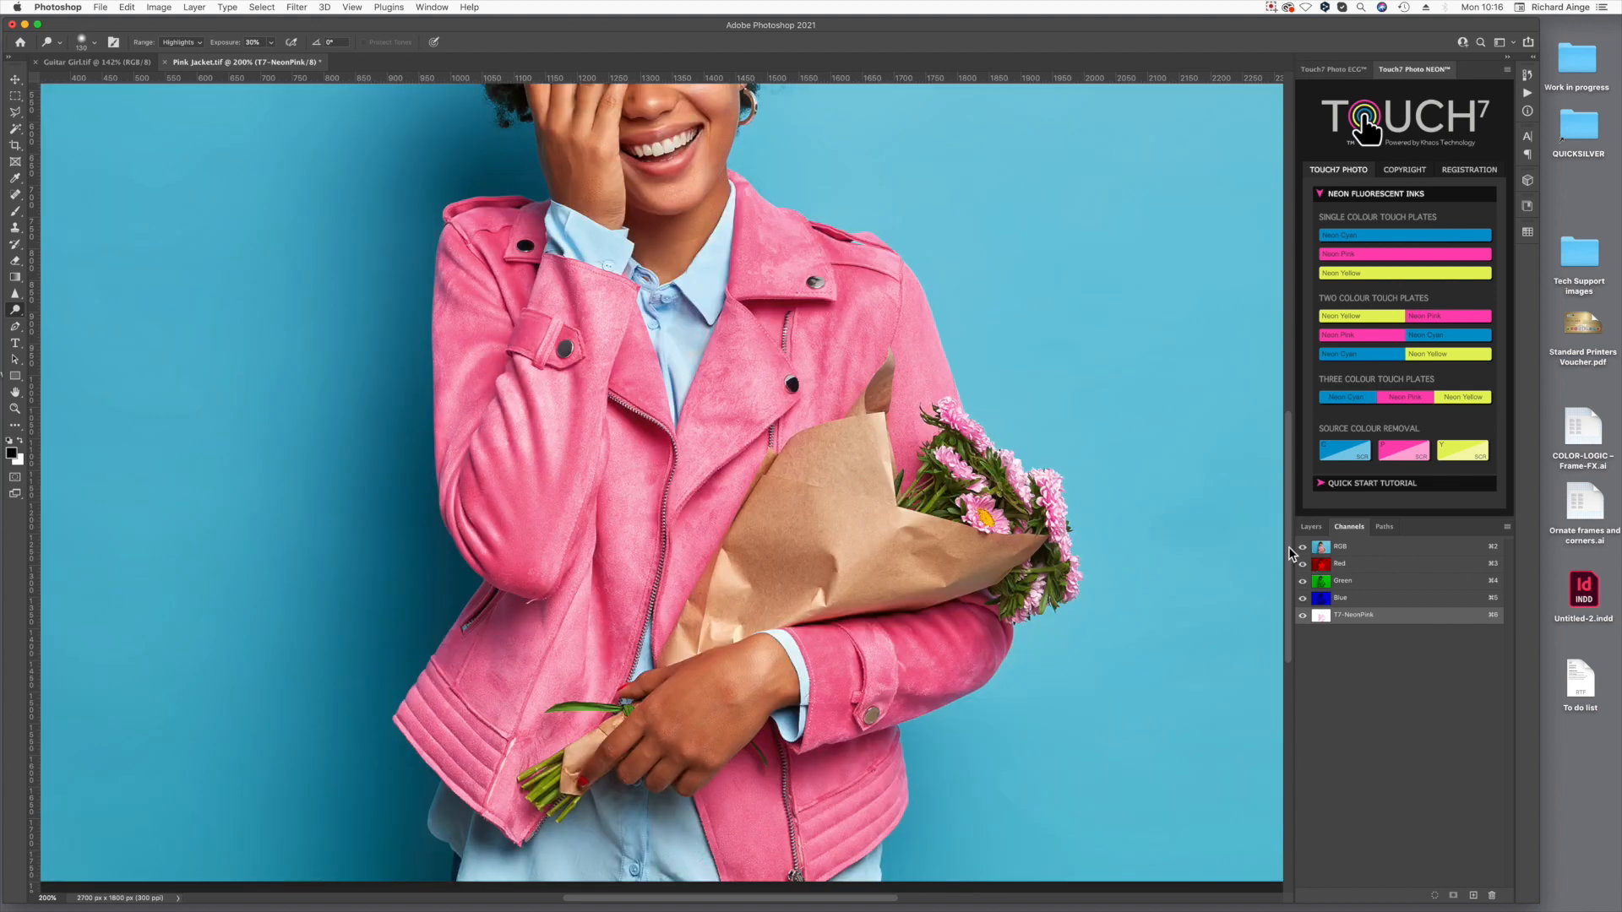
Show the RGB composite with the cleaned T7-NeonPink plate, toggle the plate to compare, and inspect the jacket up close.
left_click(1301, 546)
left_click(992, 418, "alt")
left_click(687, 491, "super")
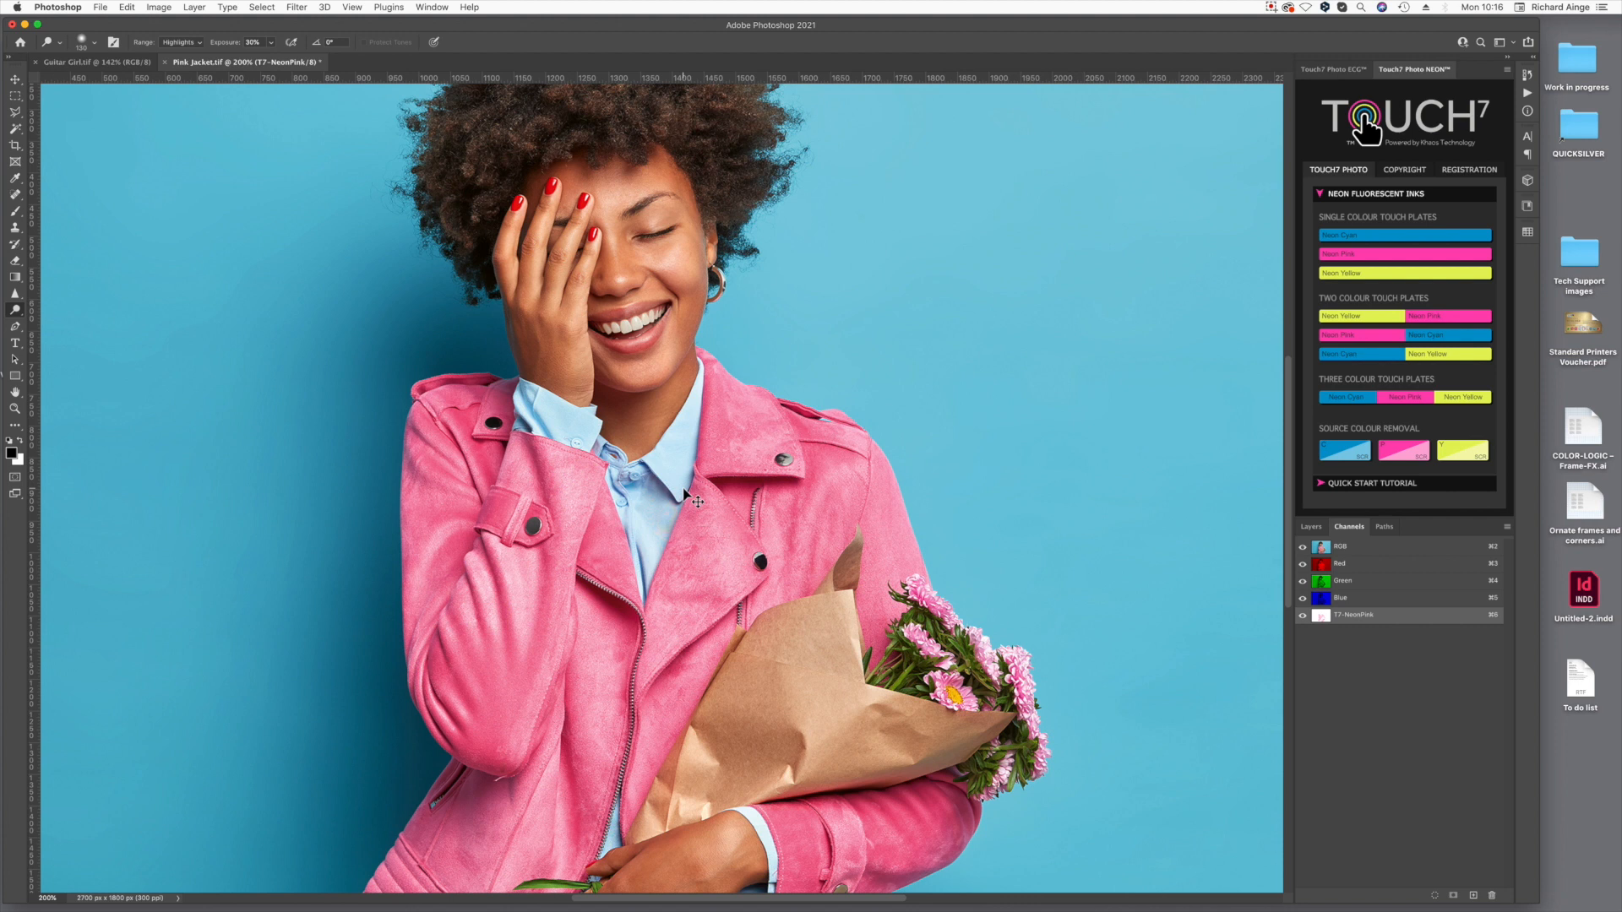
key("super+0")
left_click(1301, 615)
left_click(1301, 616)
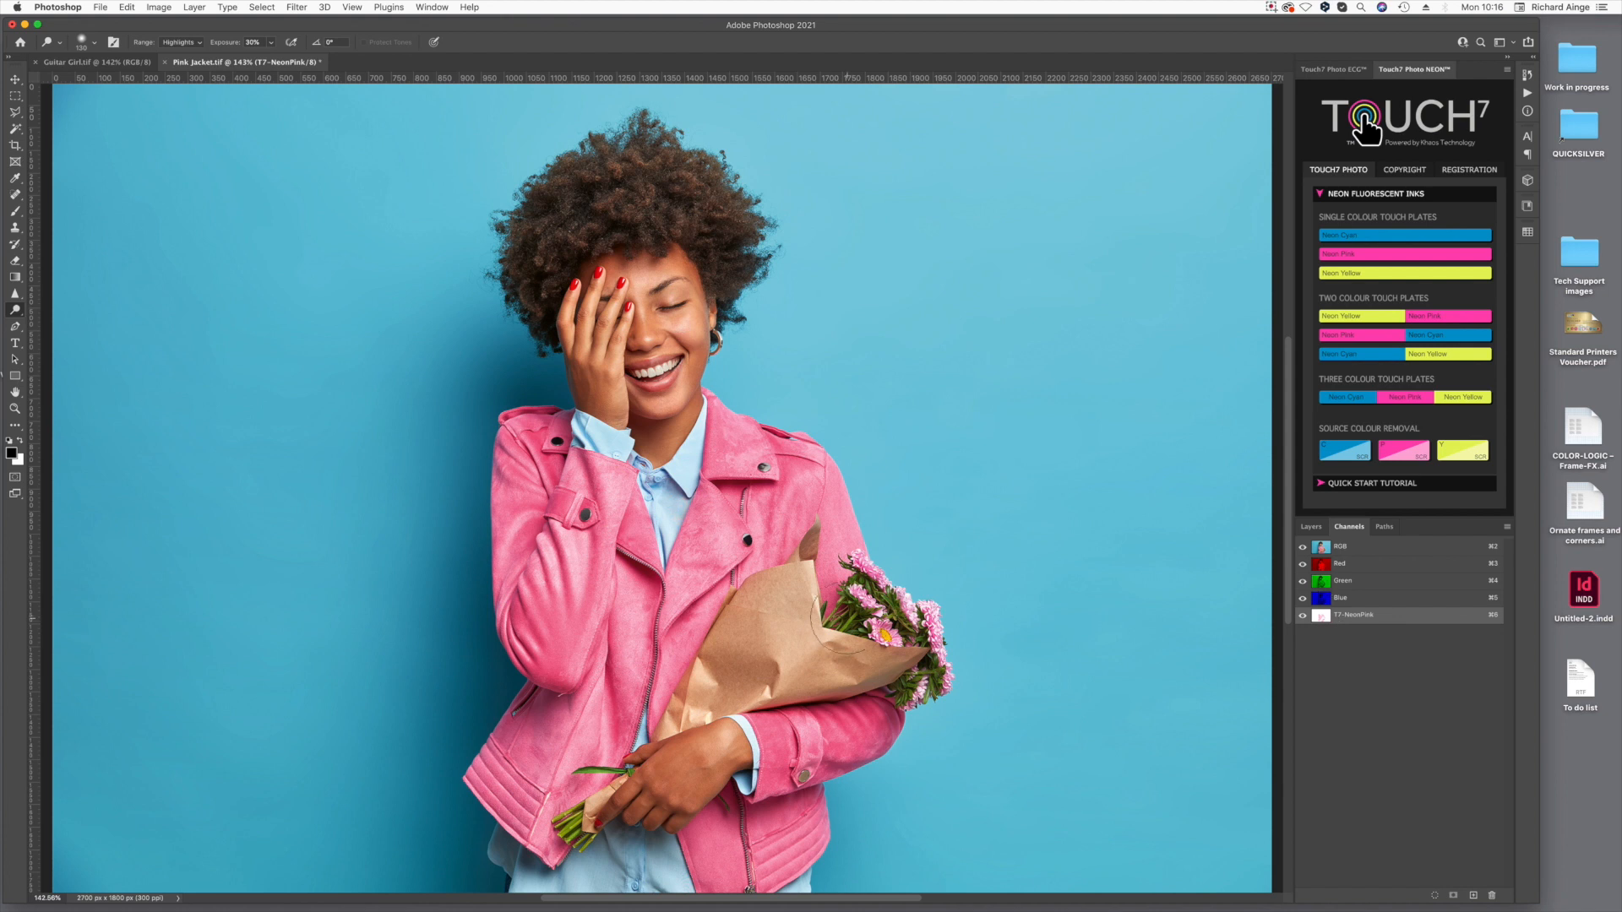
left_click(696, 620, "super")
left_click(696, 620, "super")
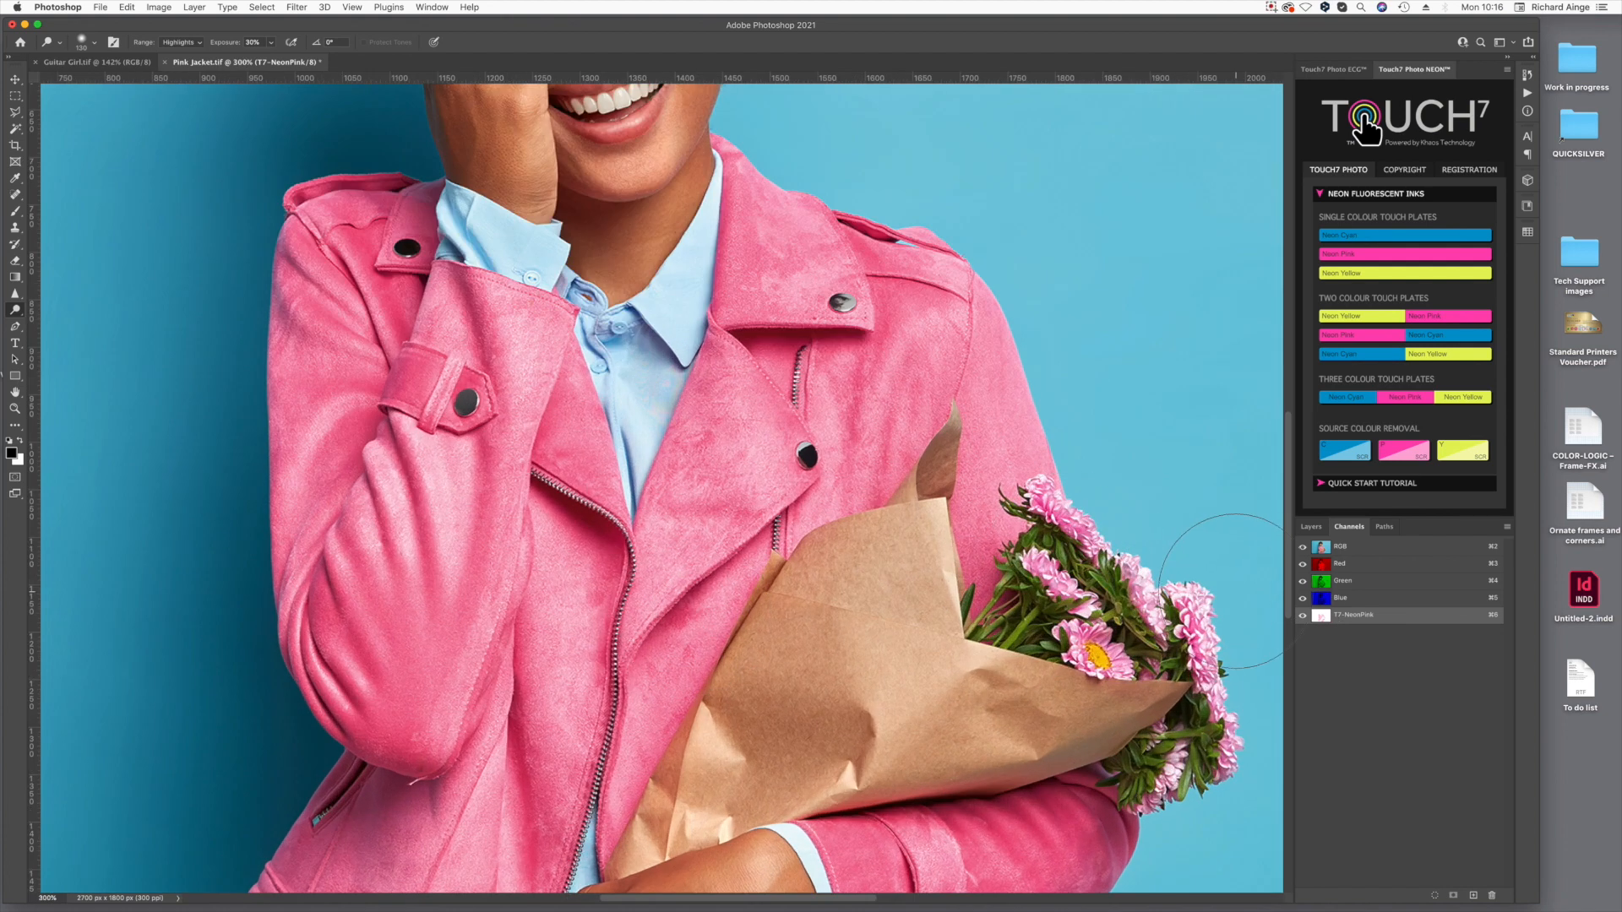
left_click(879, 581, "alt")
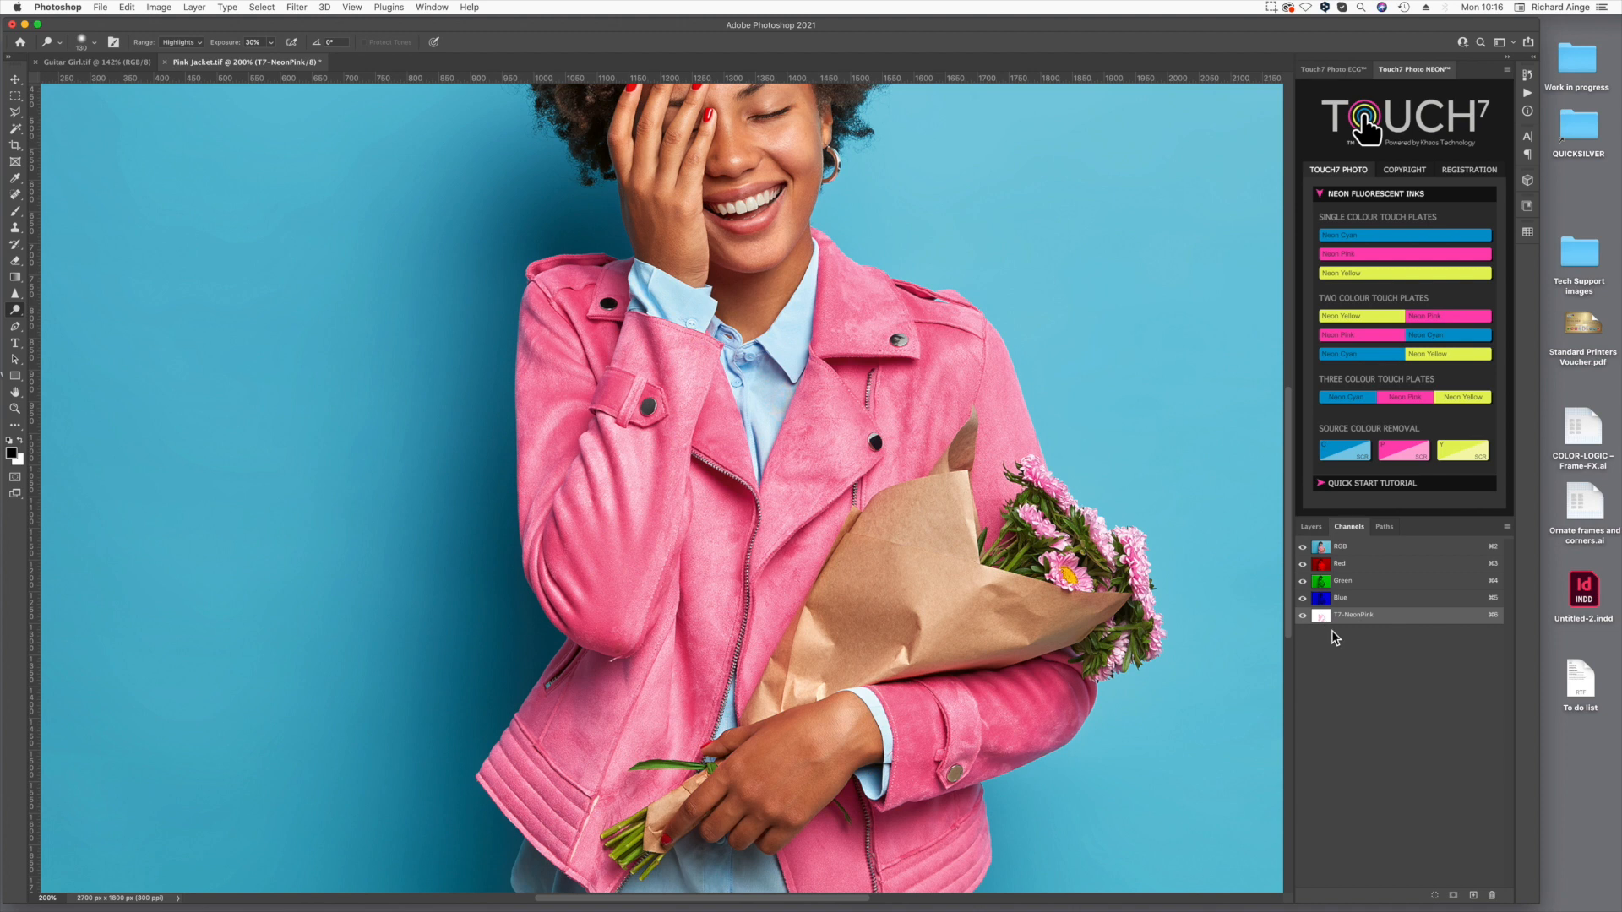
Try merging the T7-NeonPink spot channel into the RGB channels, and undo the merge.
left_click(1365, 551)
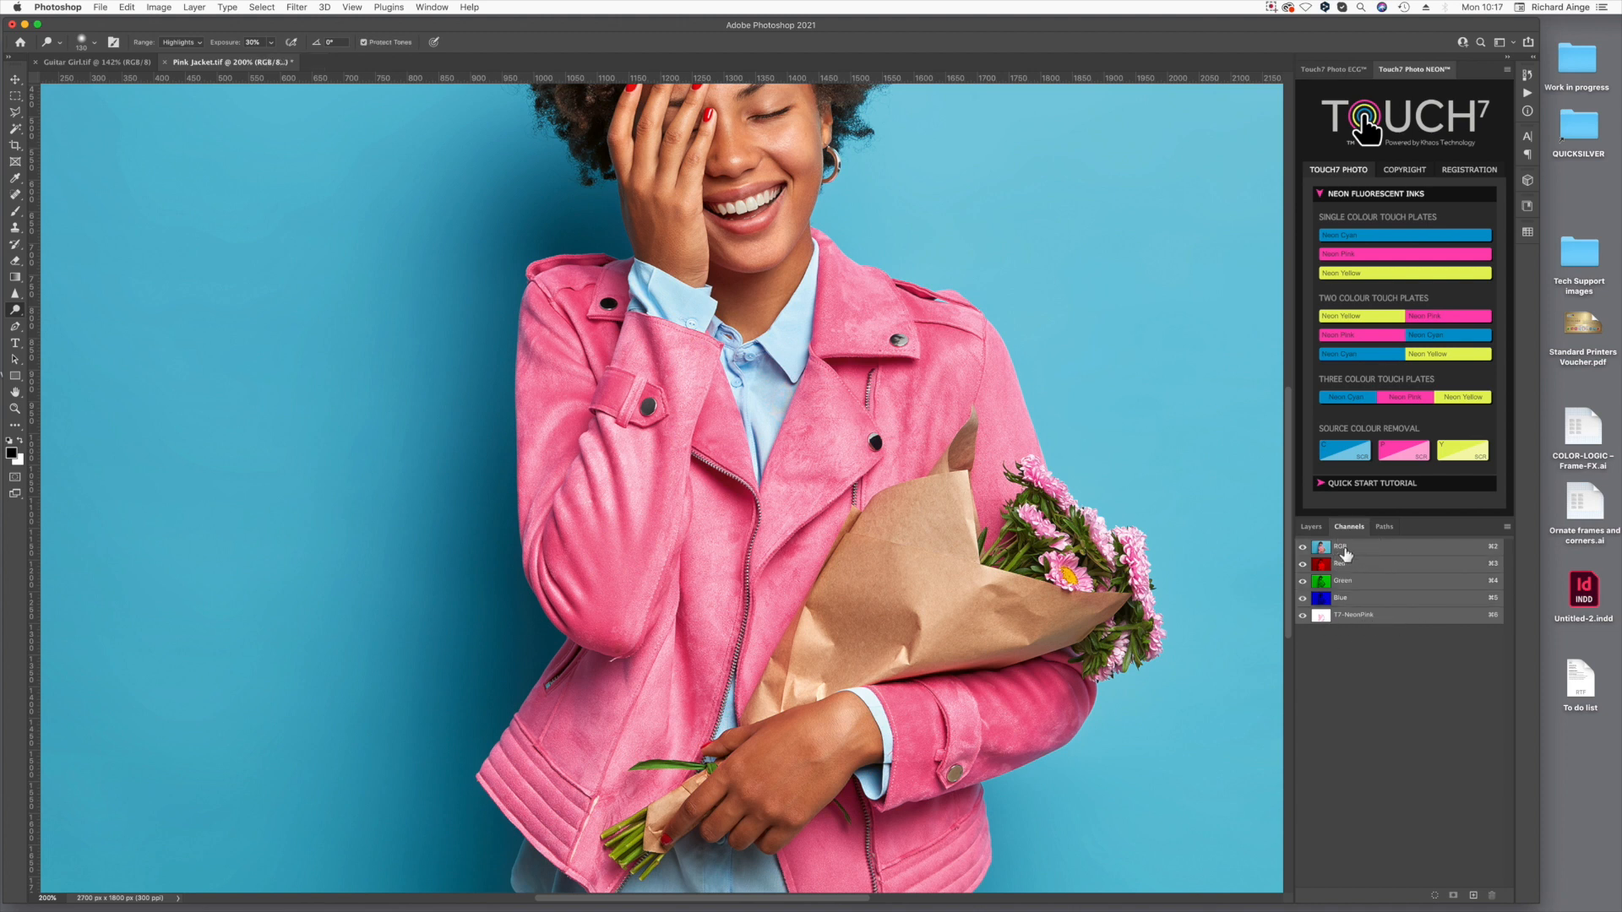
left_click(1508, 527)
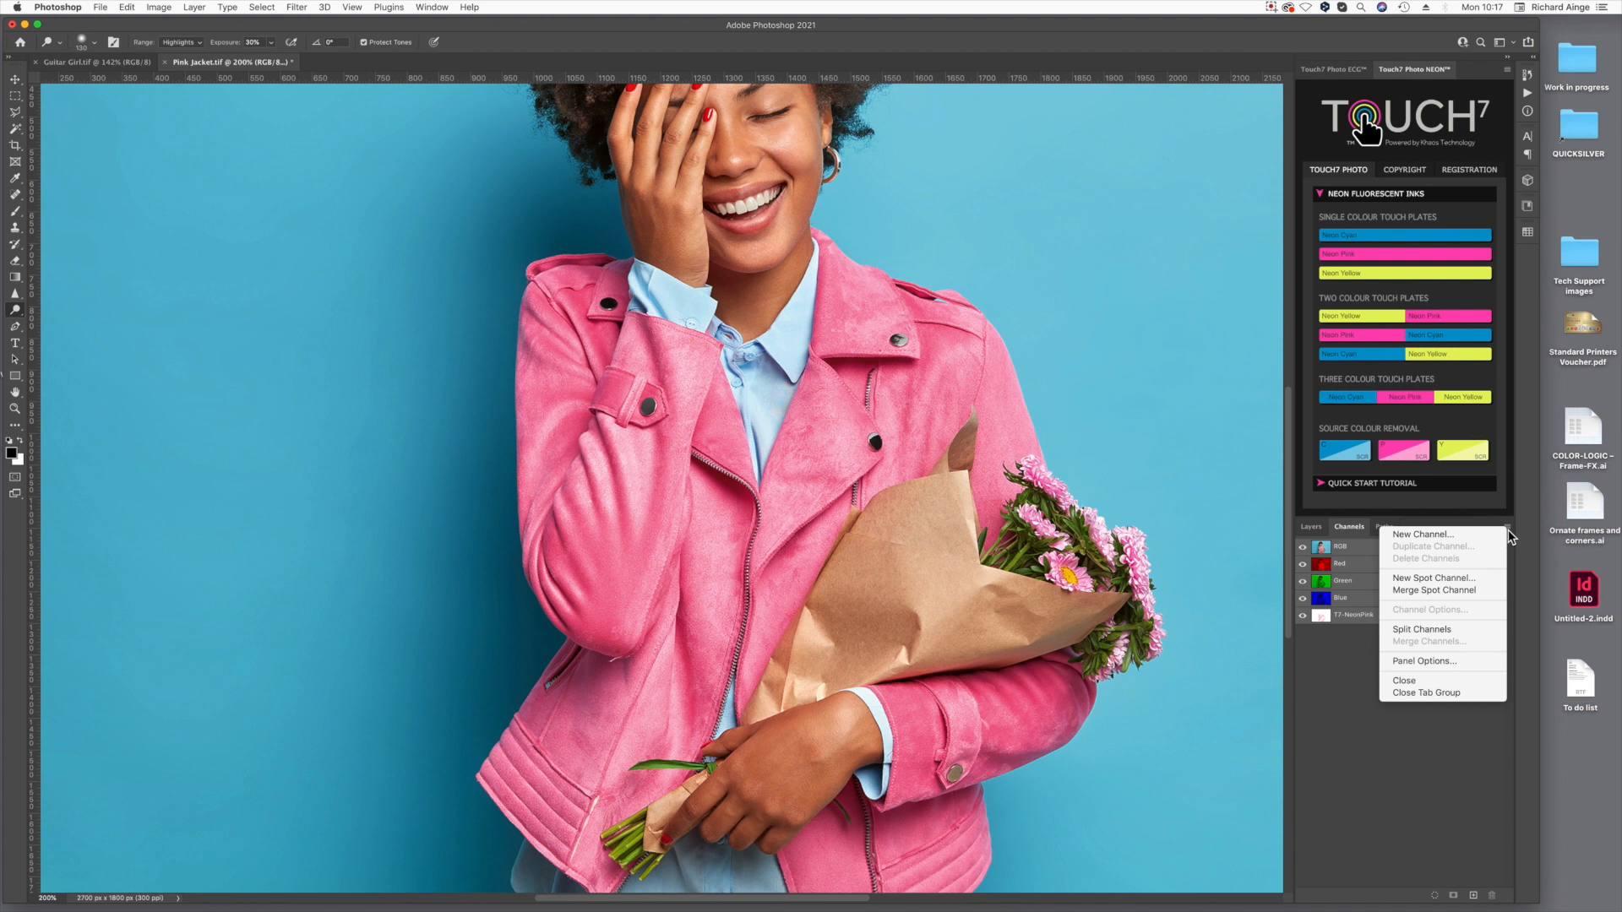
left_click(1473, 591)
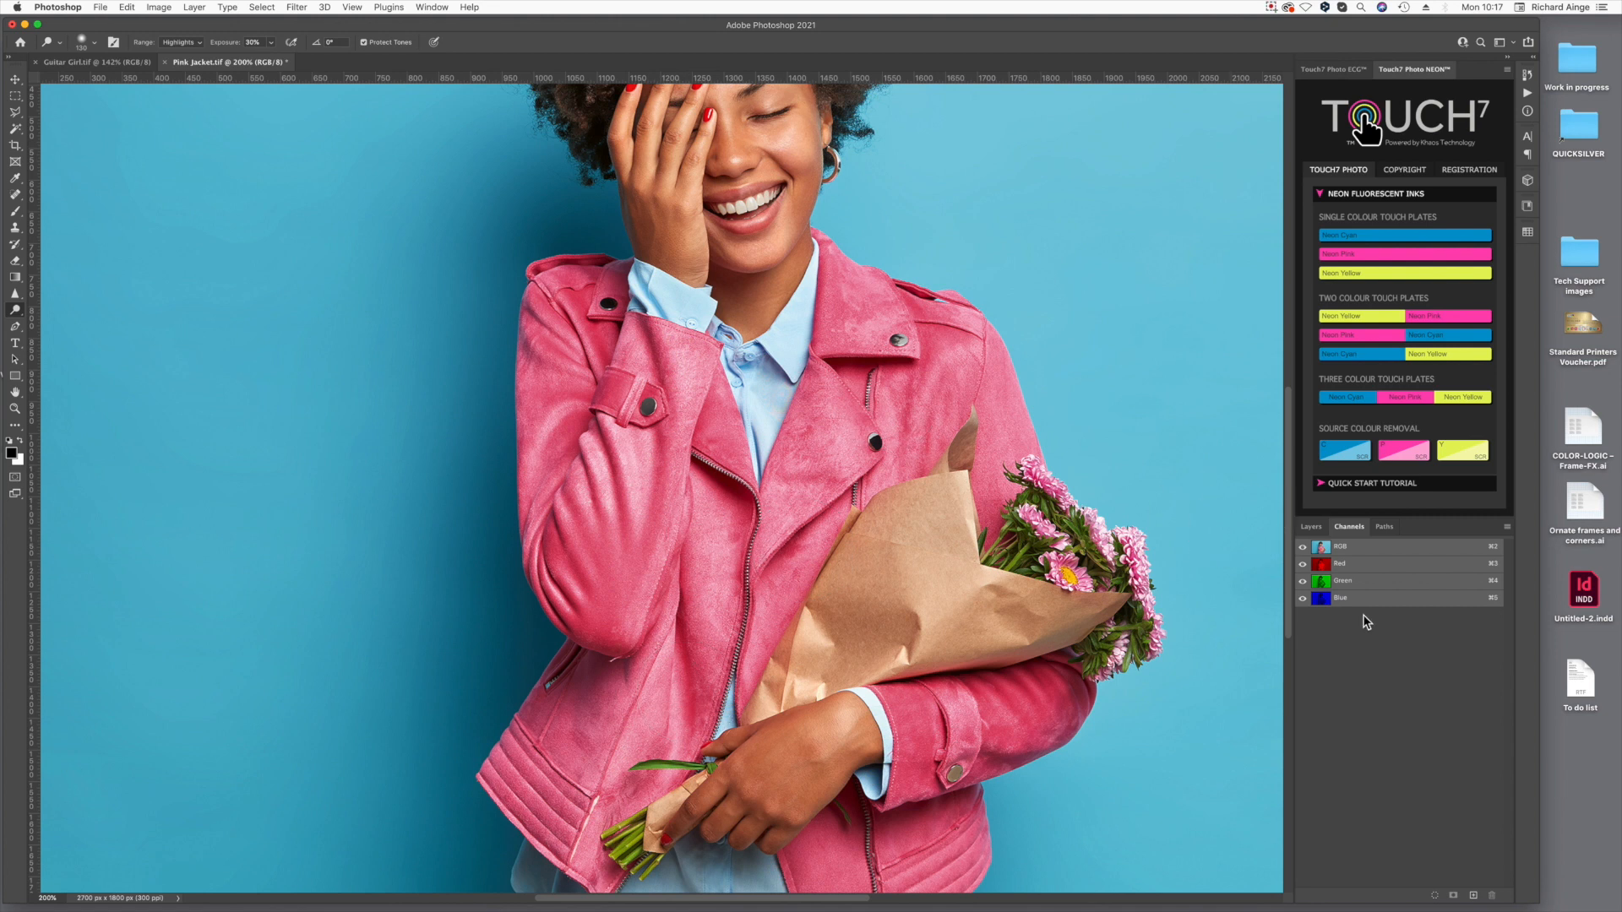
key("super+z")
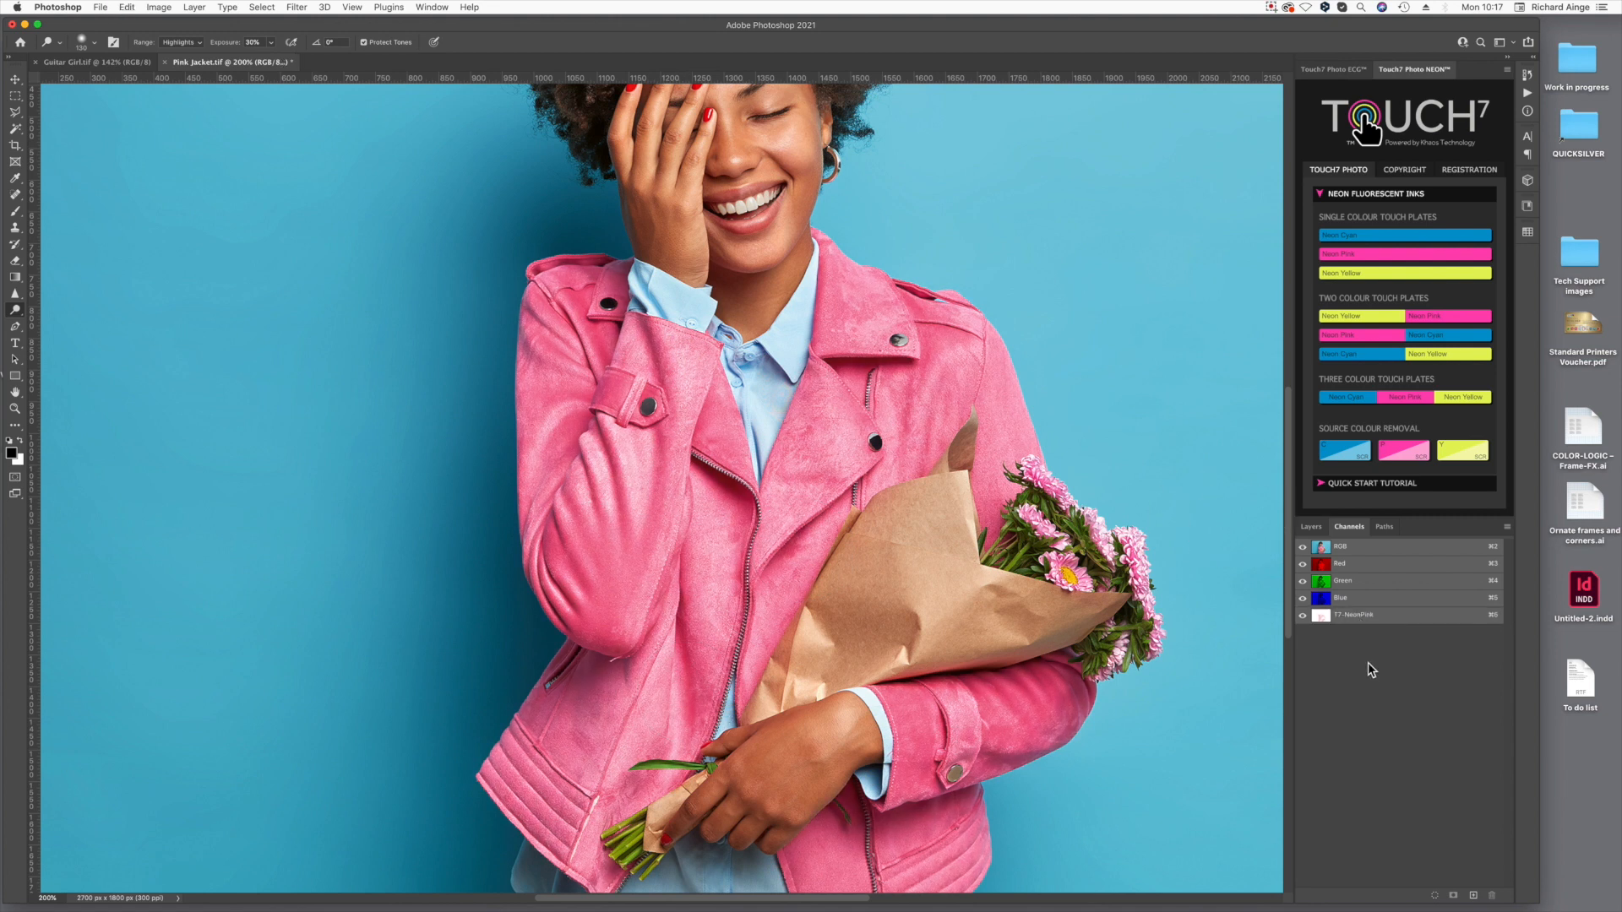
Toggle the T7-NeonPink plate to compare, try a second merge of the spot channel into RGB, undo it, and fit the image to the window.
left_click(1305, 618)
left_click(1305, 618)
left_click(1507, 526)
left_click(1487, 591)
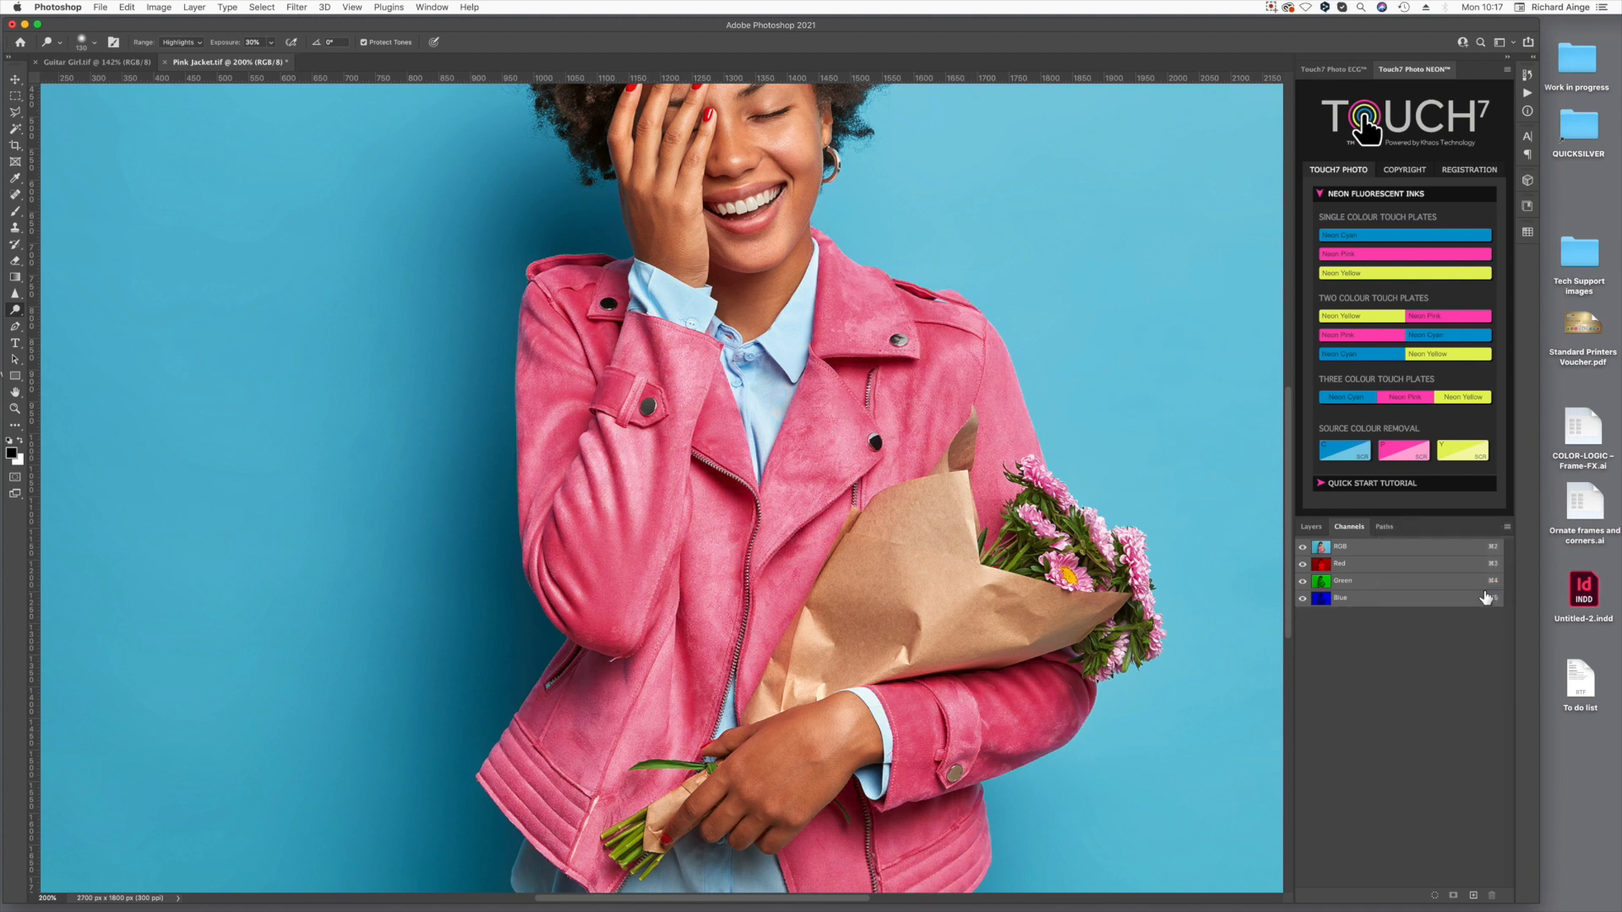
key("super+z")
key("super+0")
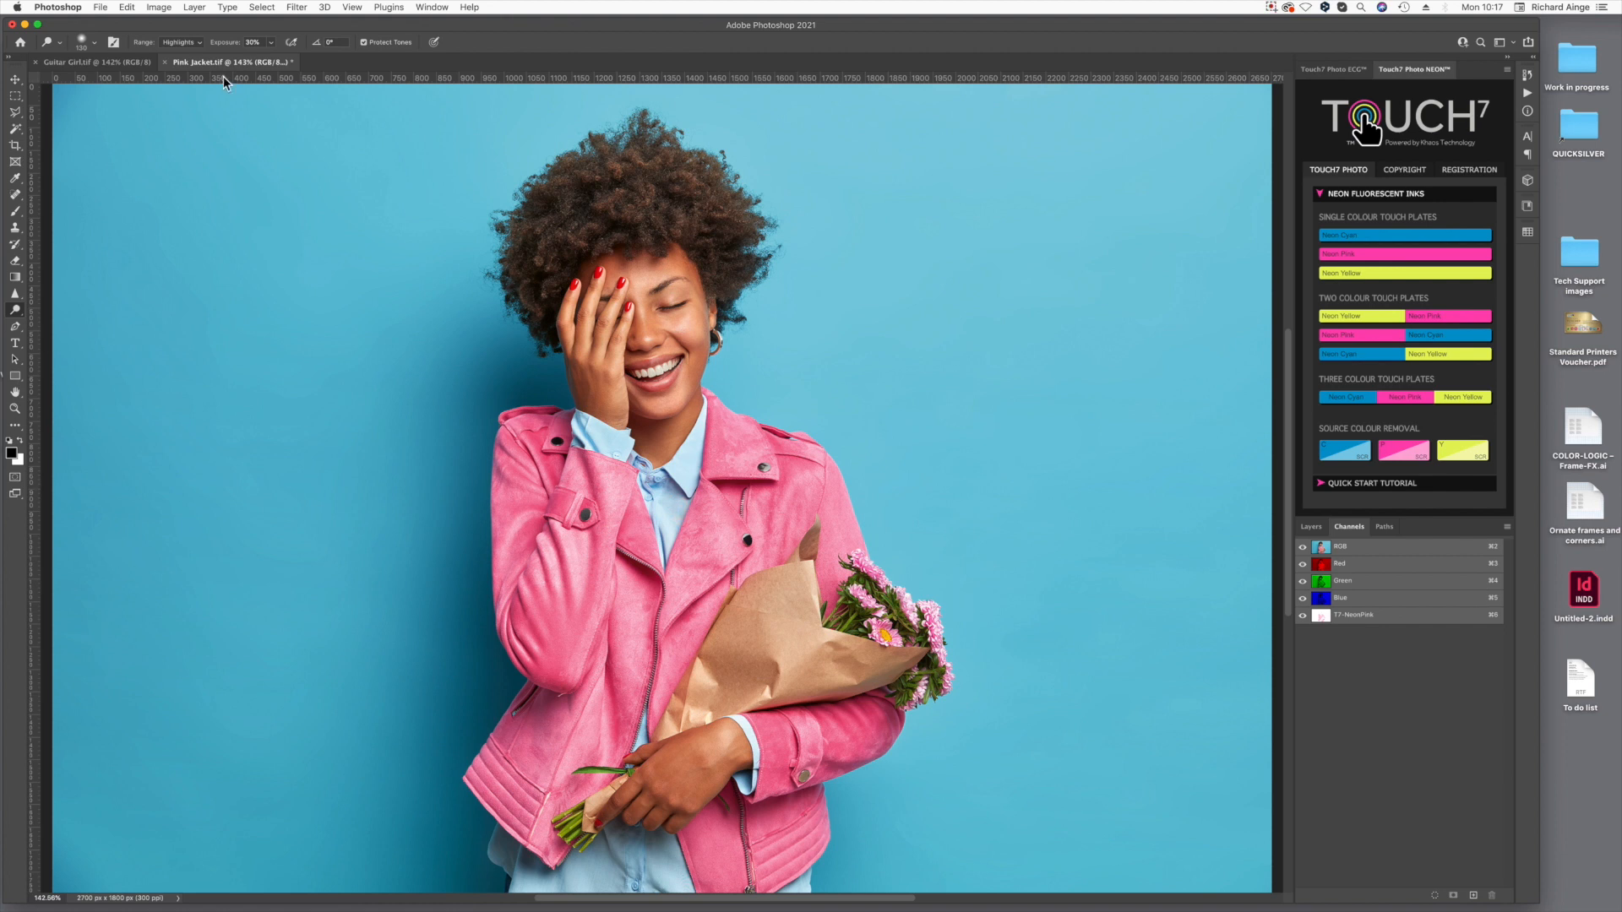
Enable Desaturate Monitor Colors By in the Color Settings and set it to 1%.
left_click(128, 7)
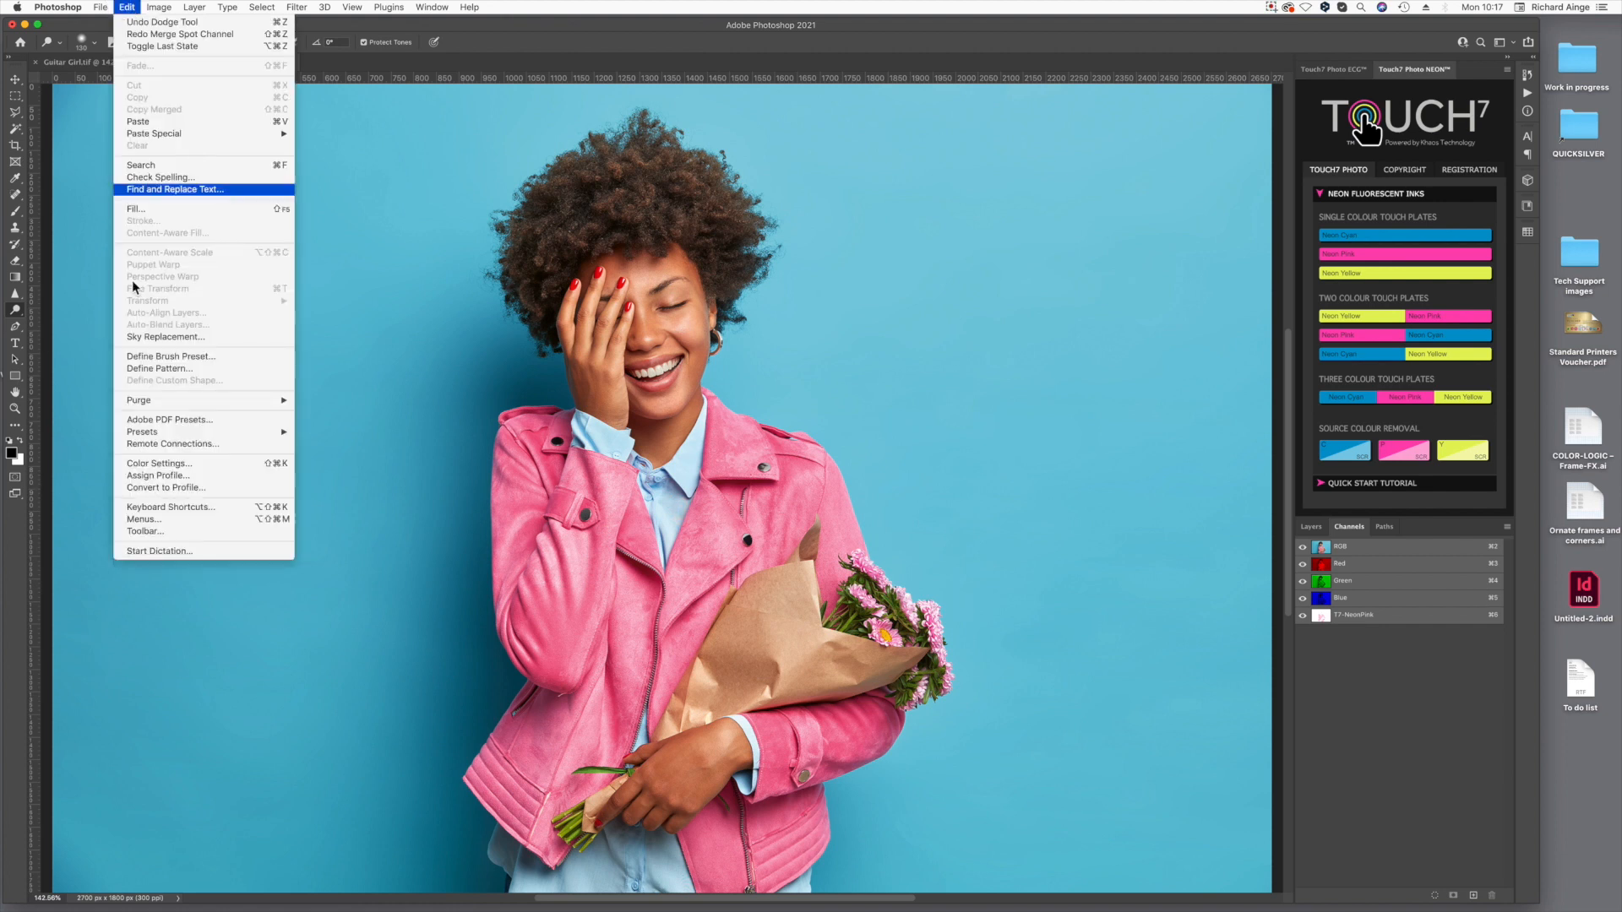
left_click(145, 464)
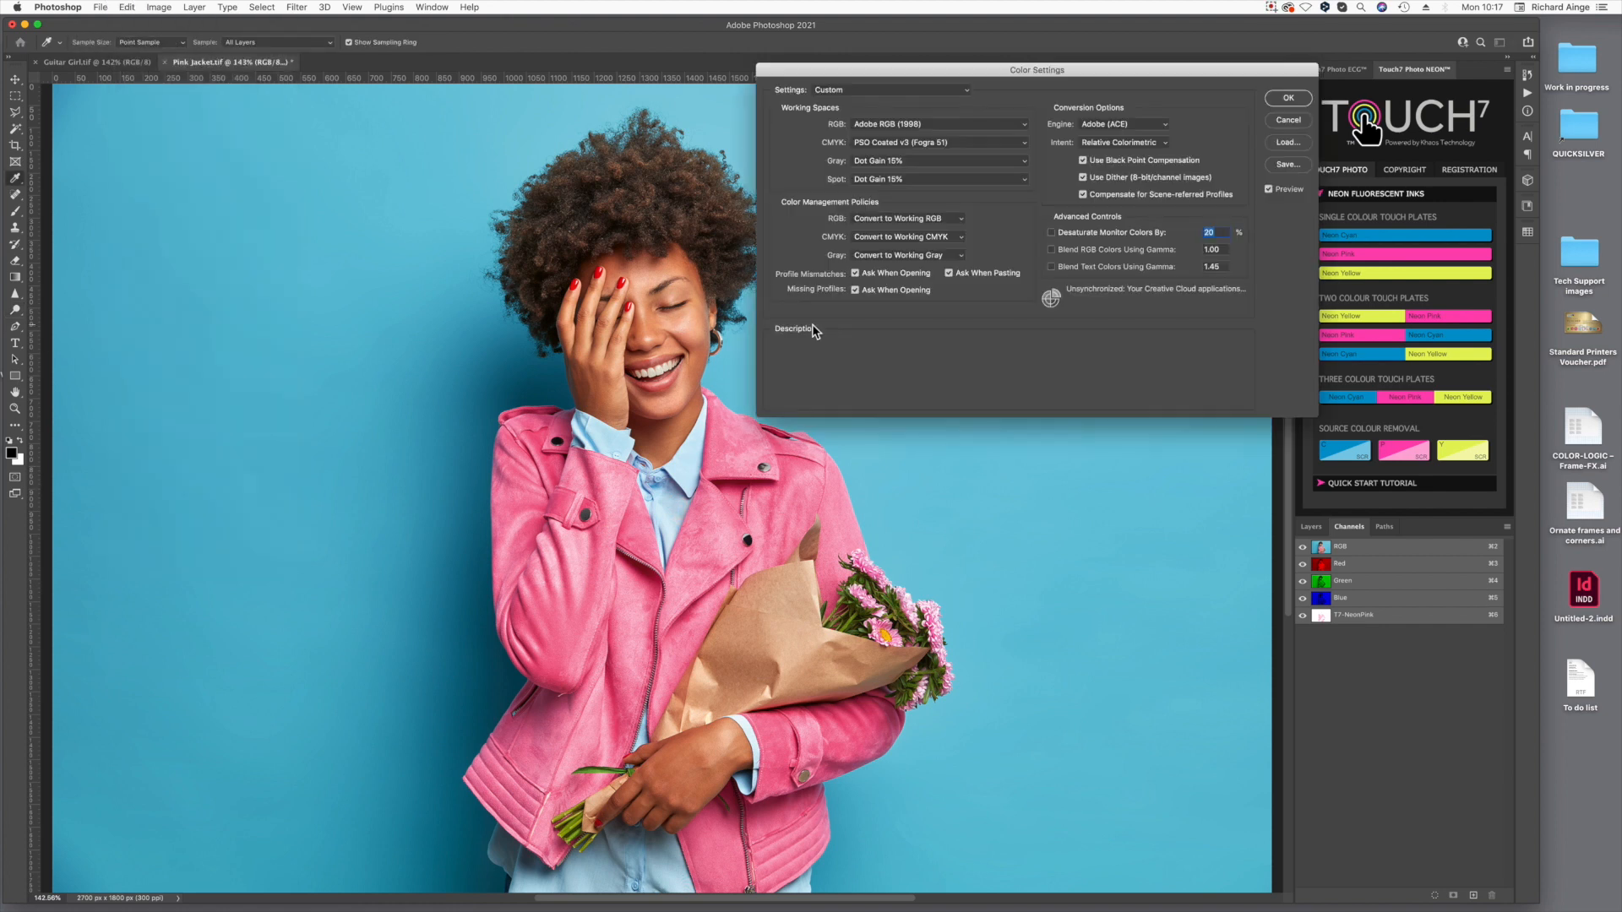
left_click_drag(1137, 79, 1067, 173)
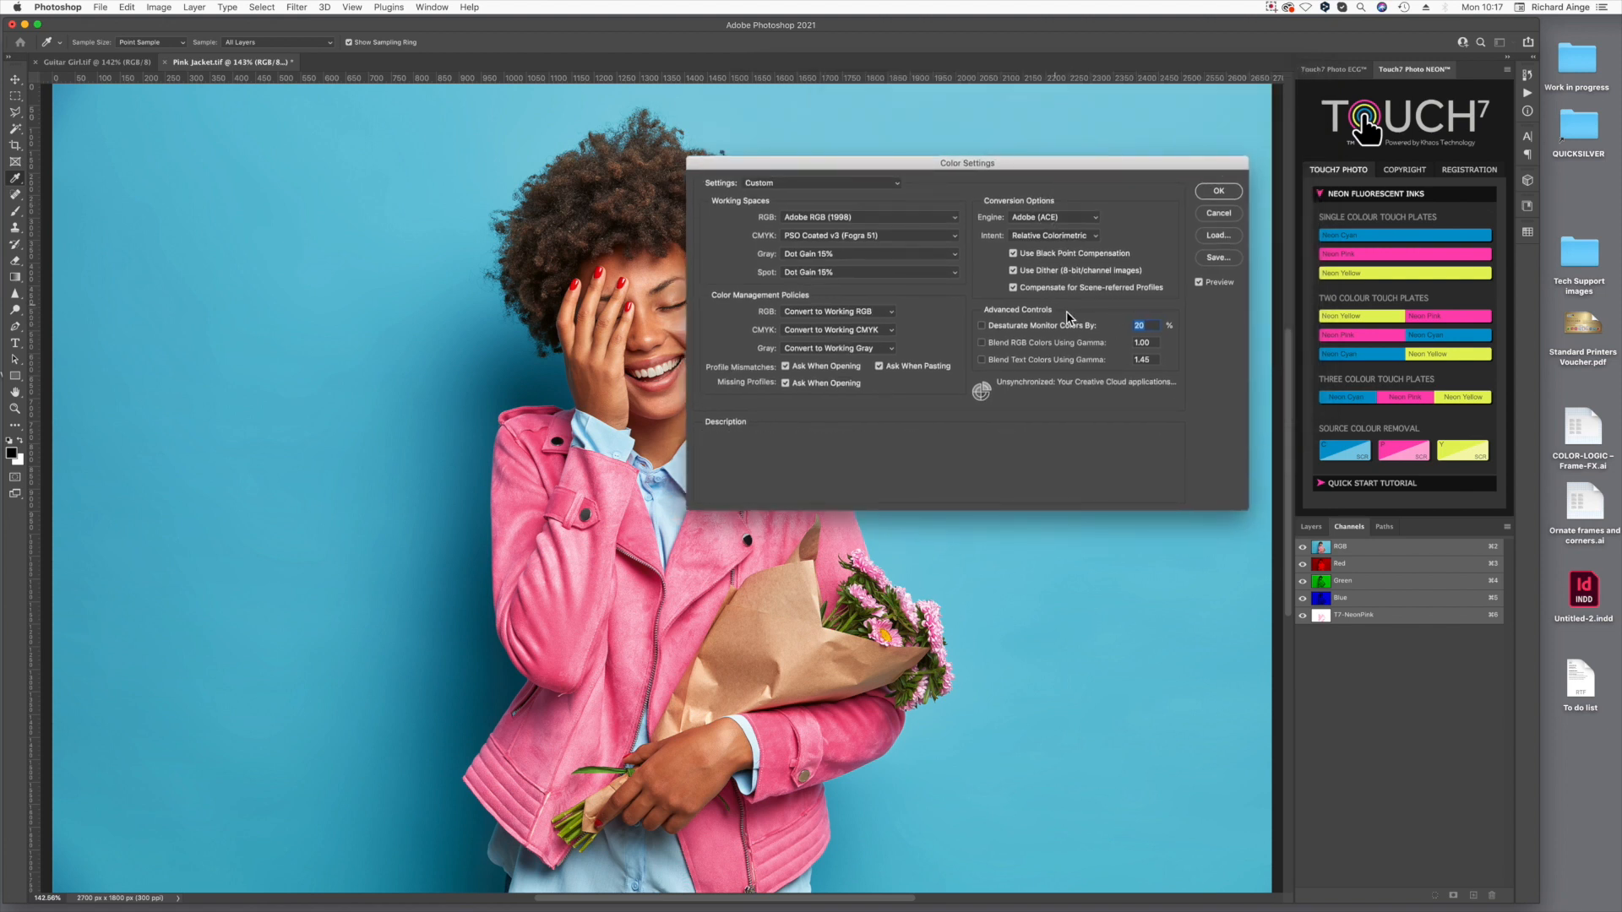
mouse_move(1021, 327)
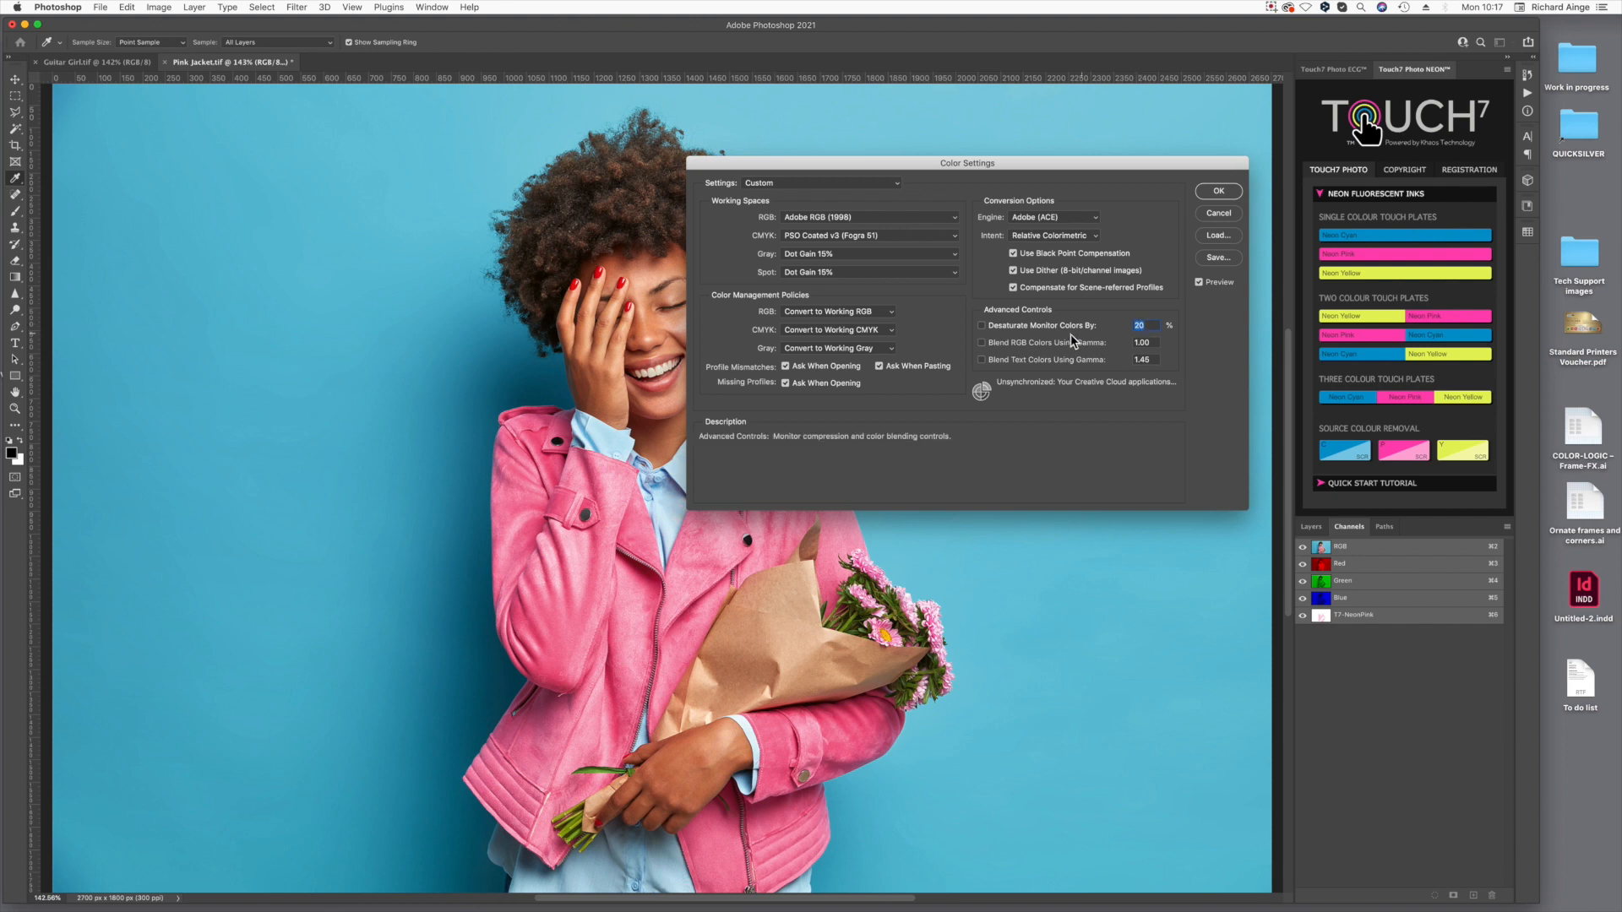
mouse_move(1070, 348)
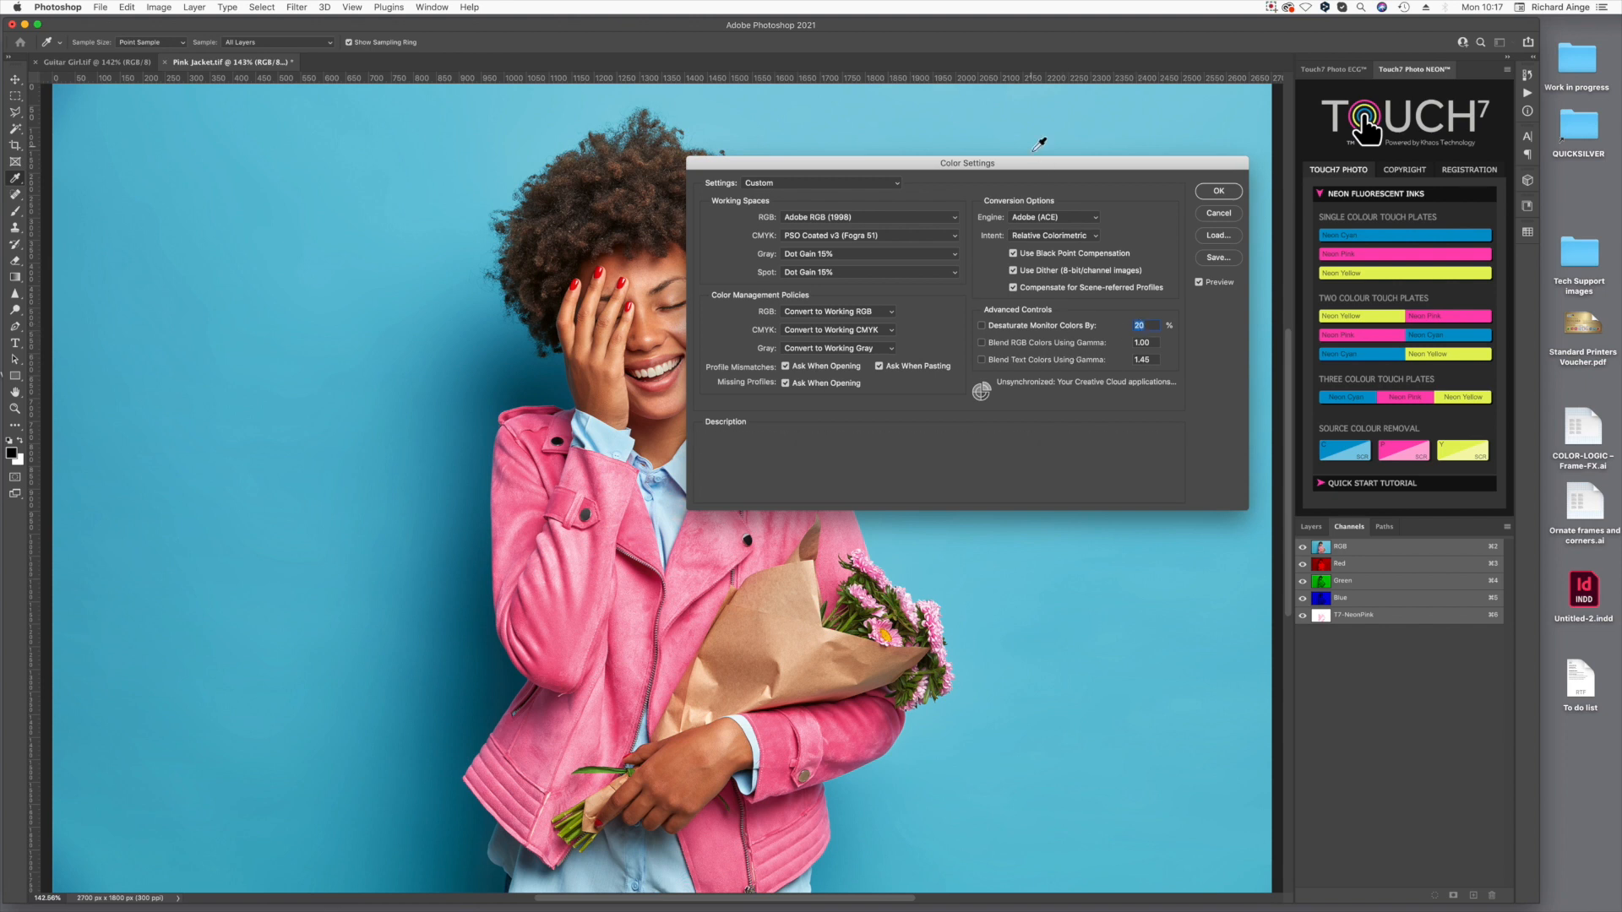
left_click_drag(1014, 172, 1035, 124)
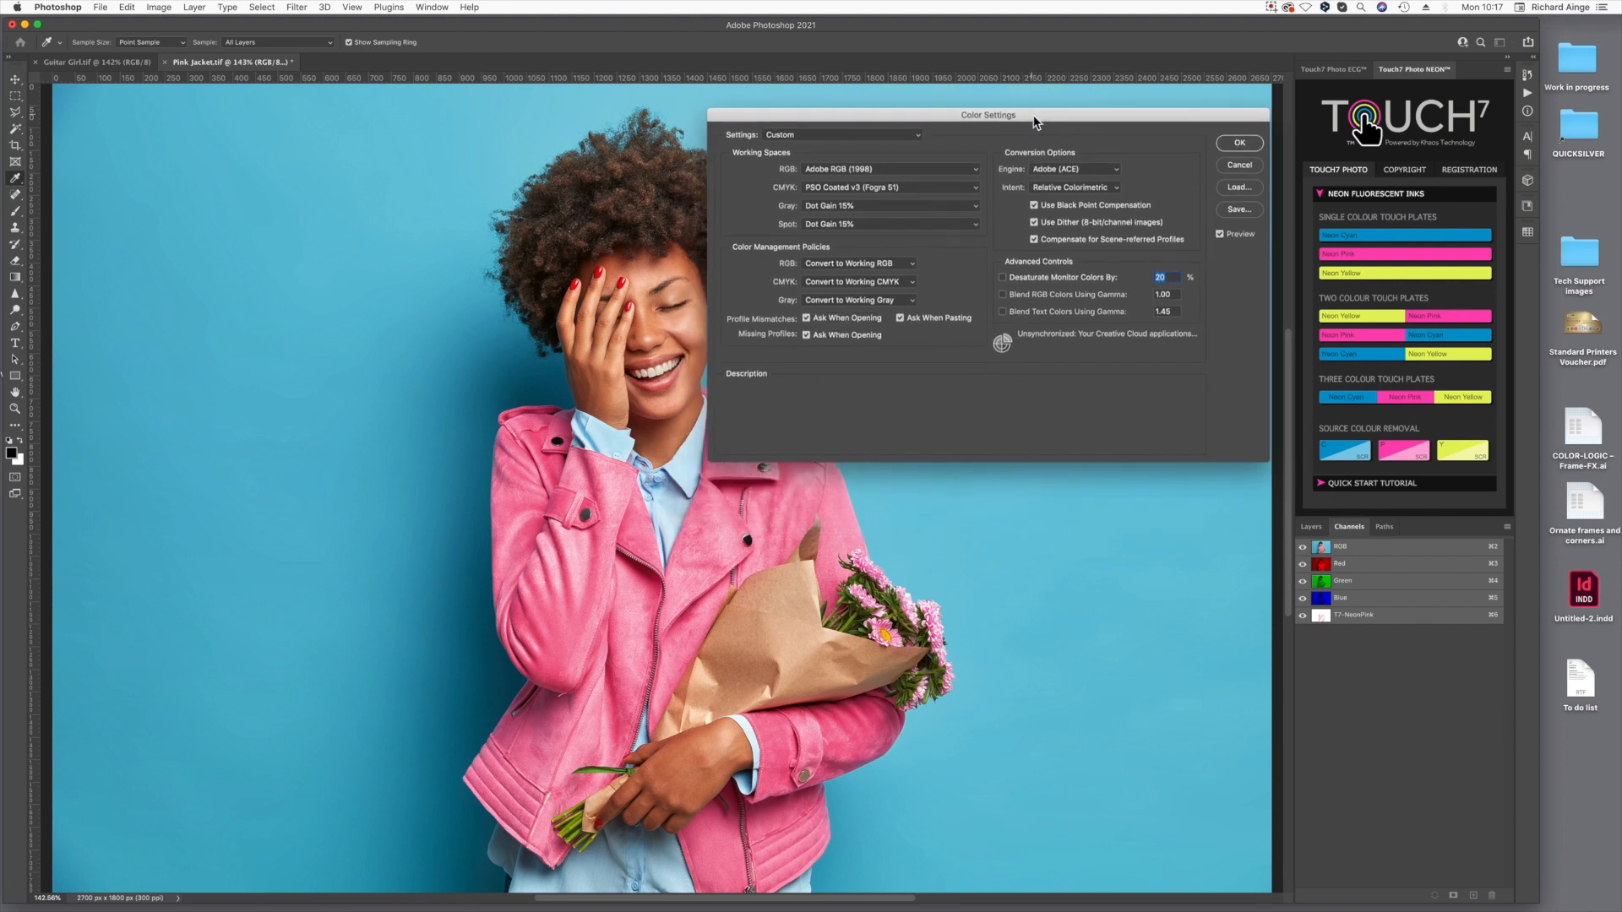
mouse_move(1161, 279)
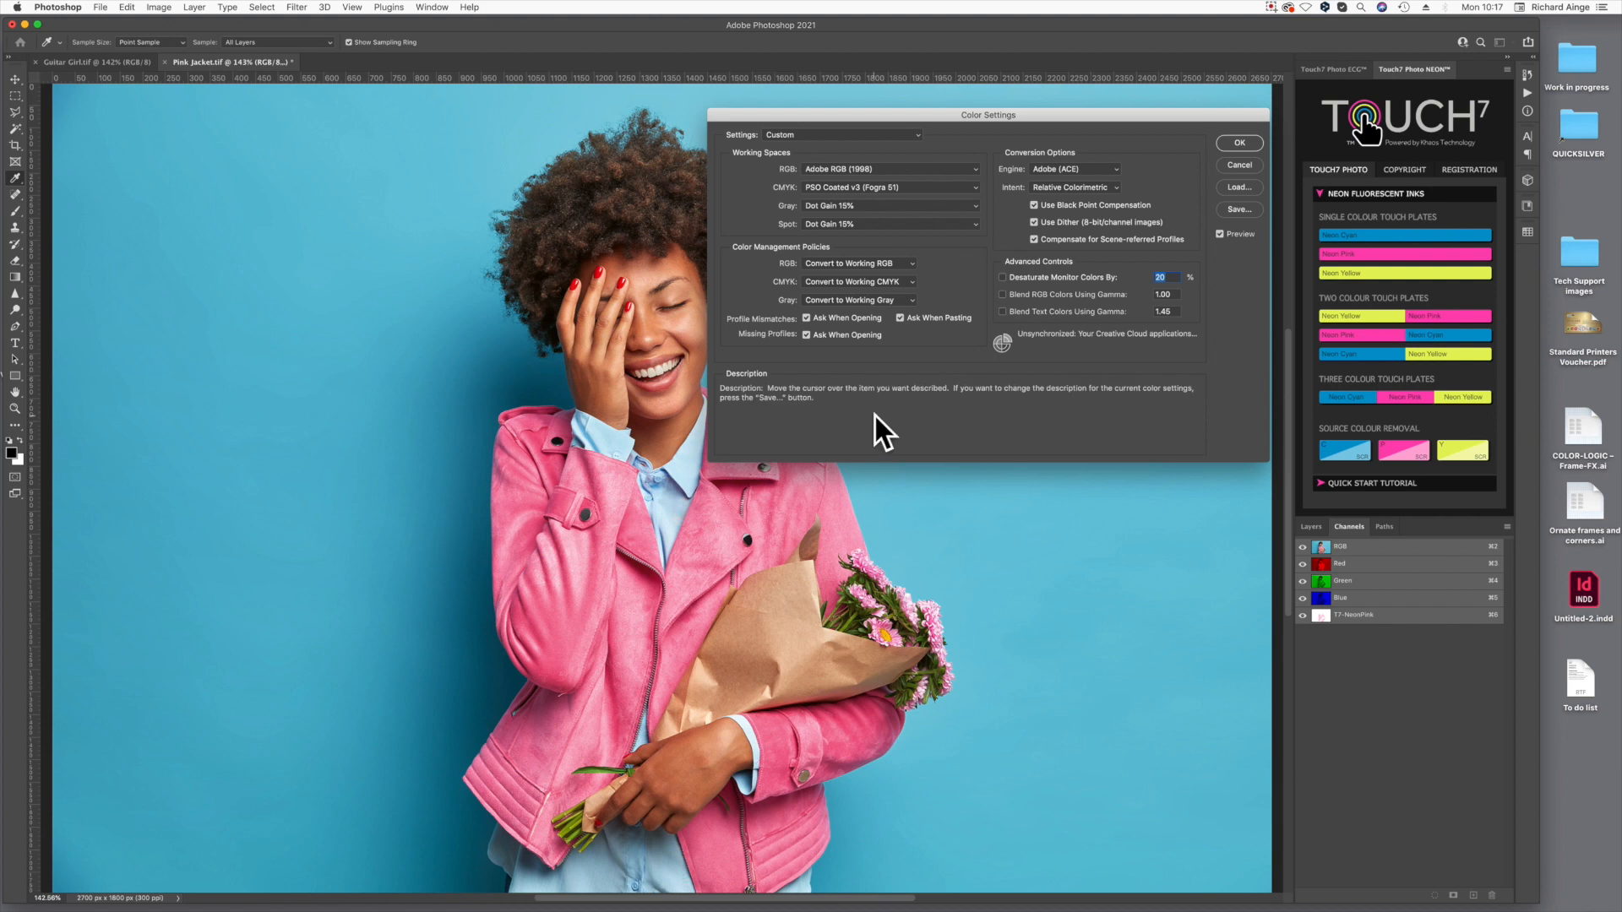
left_click(1090, 279)
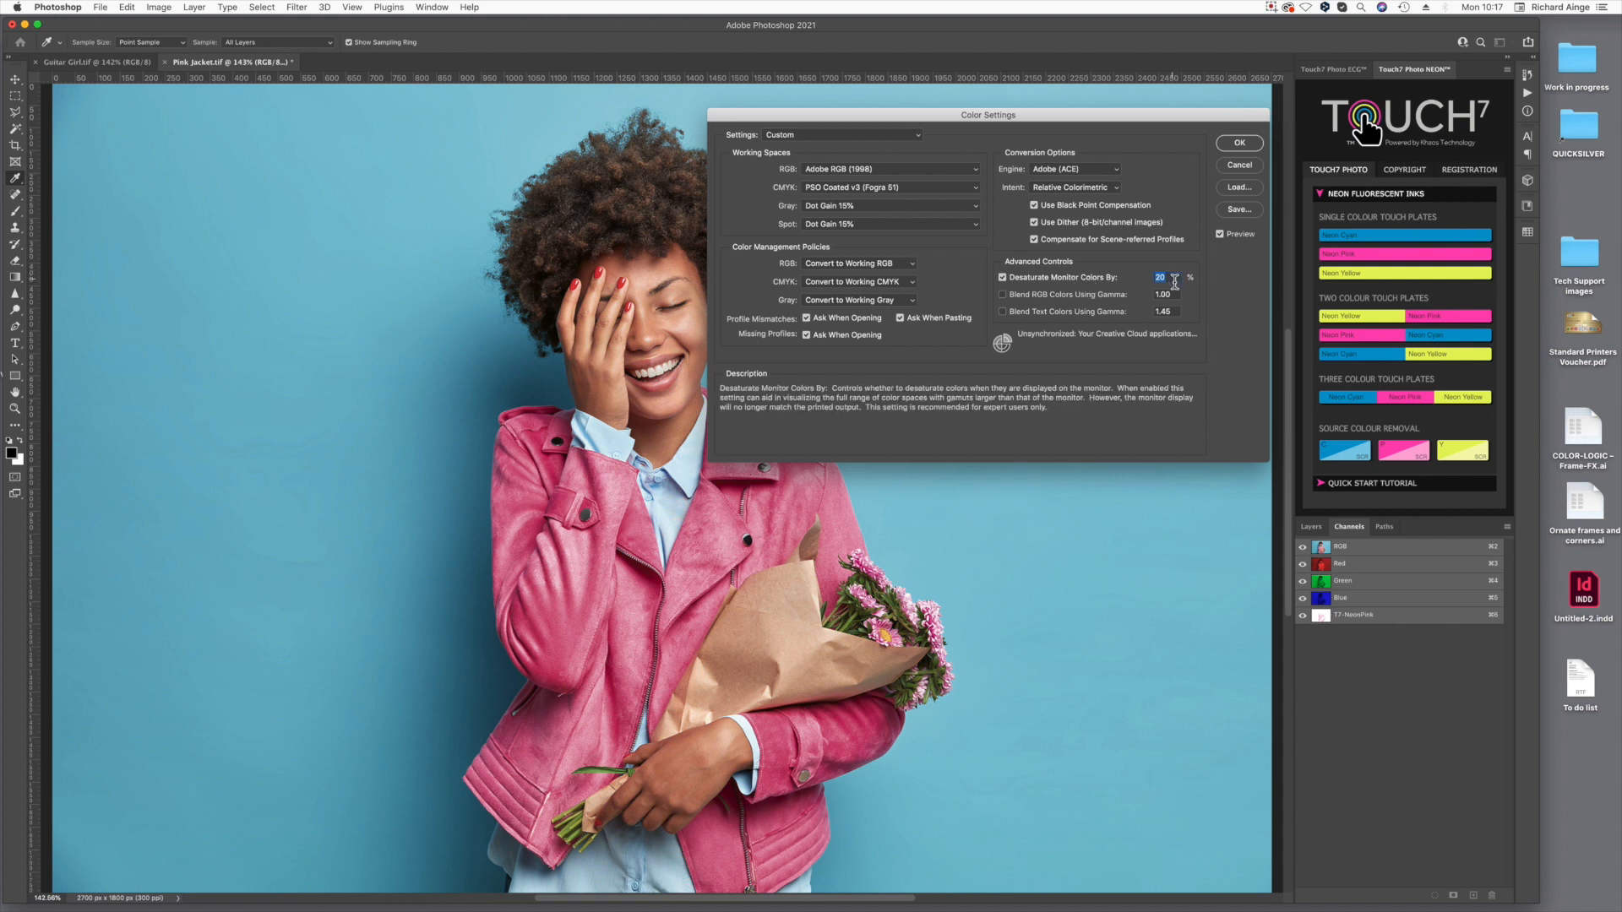
type("1")
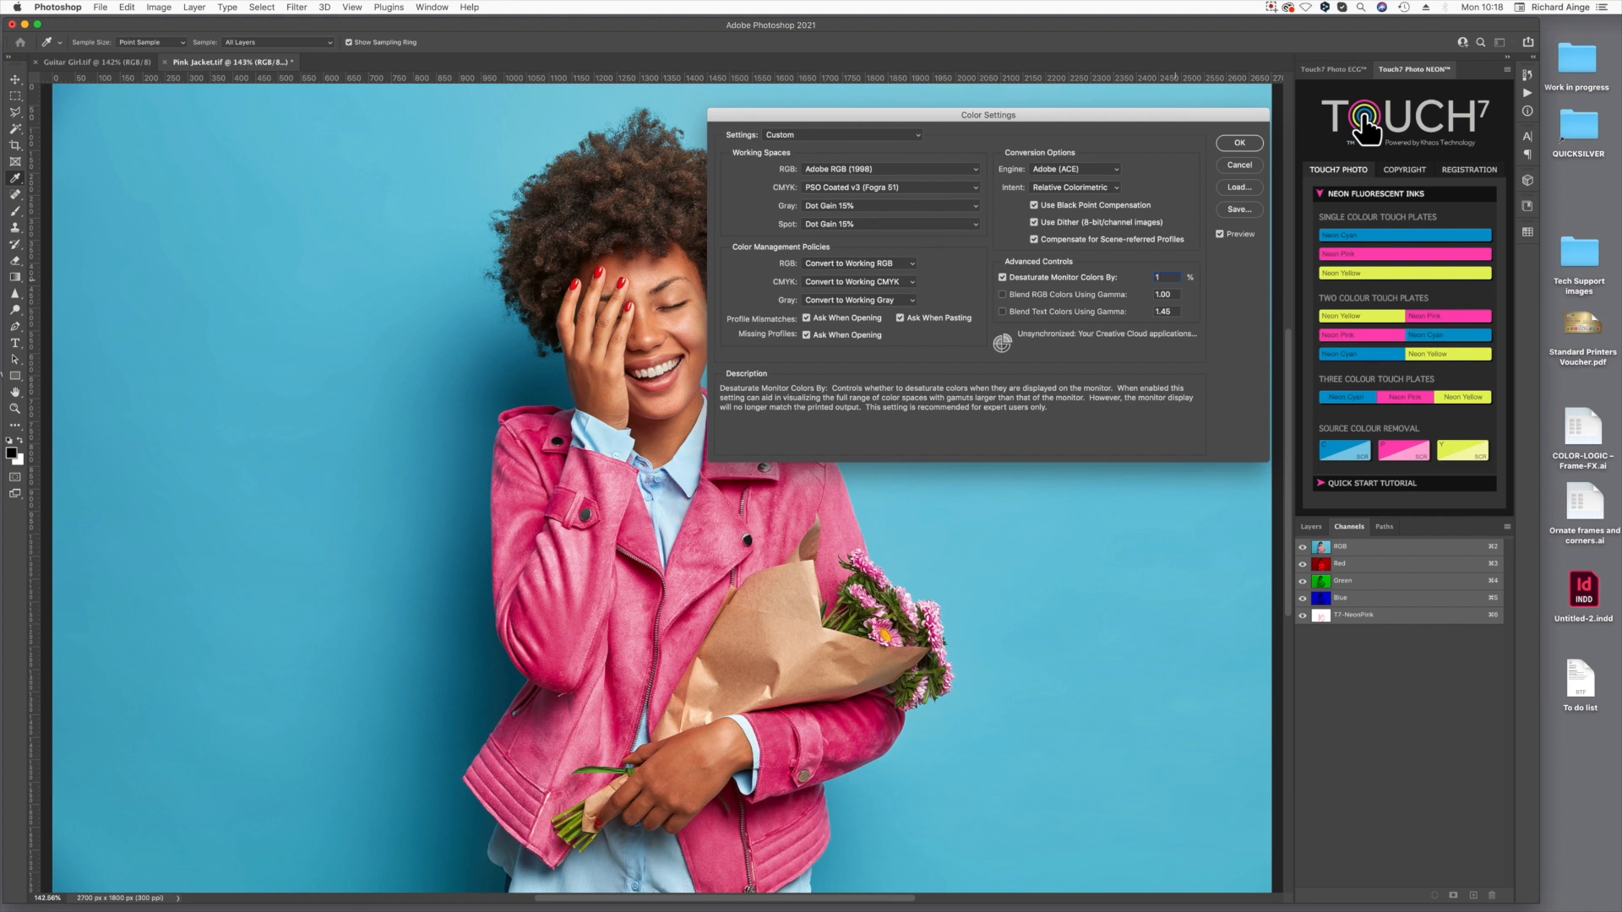
left_click(1238, 143)
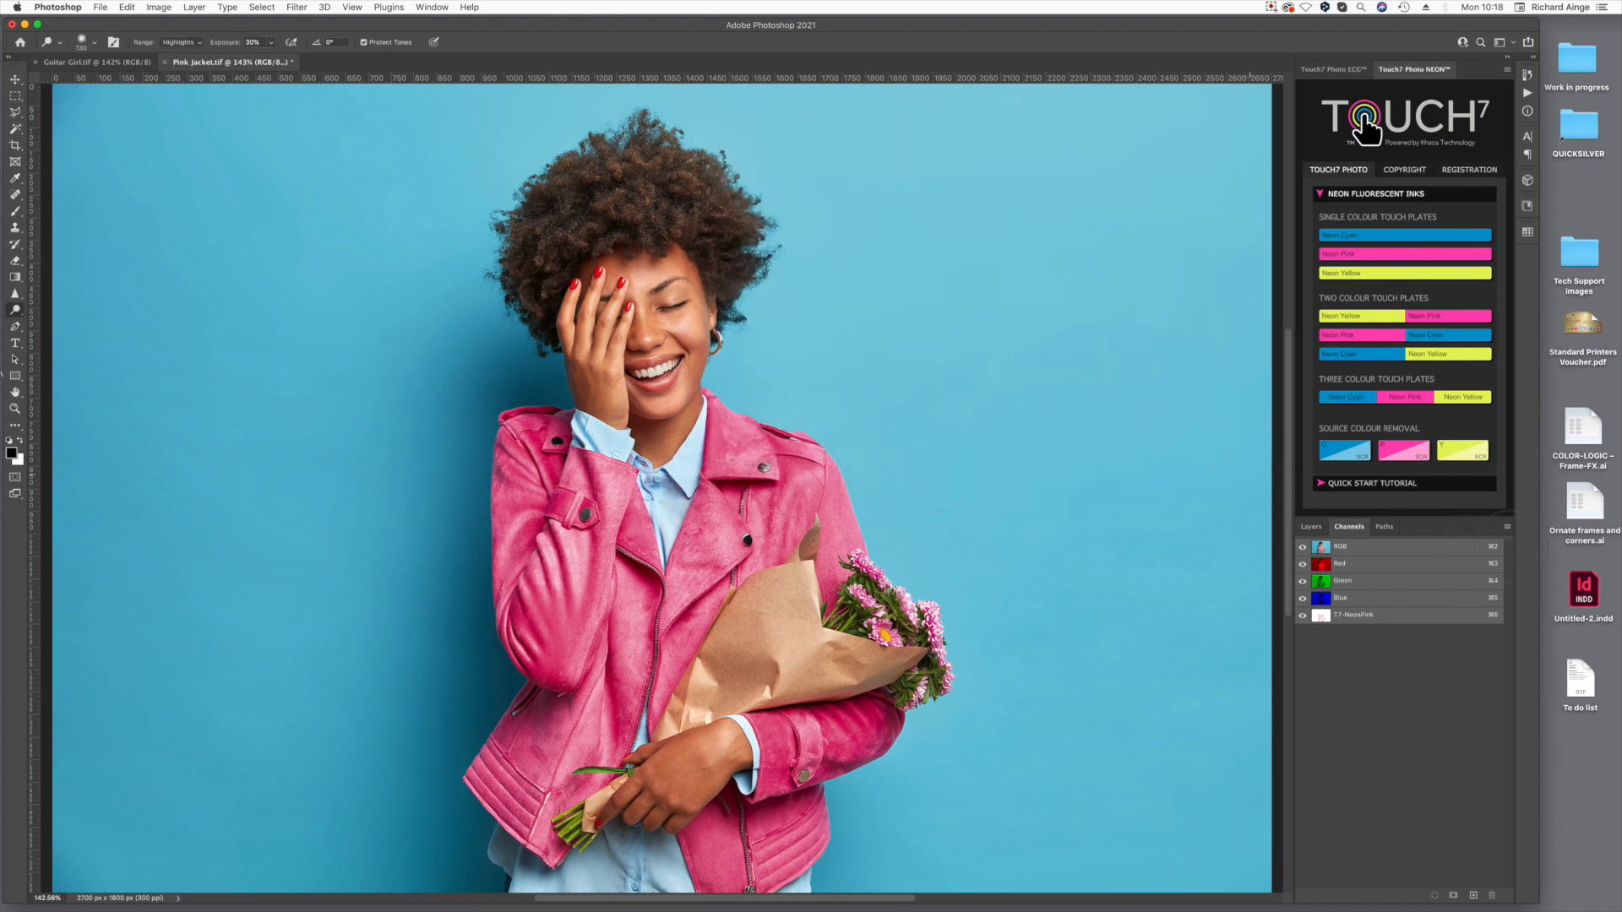
With monitor desaturation enabled, try merging the T7-NeonPink spot channel into RGB once more, and undo the merge.
left_click(1507, 526)
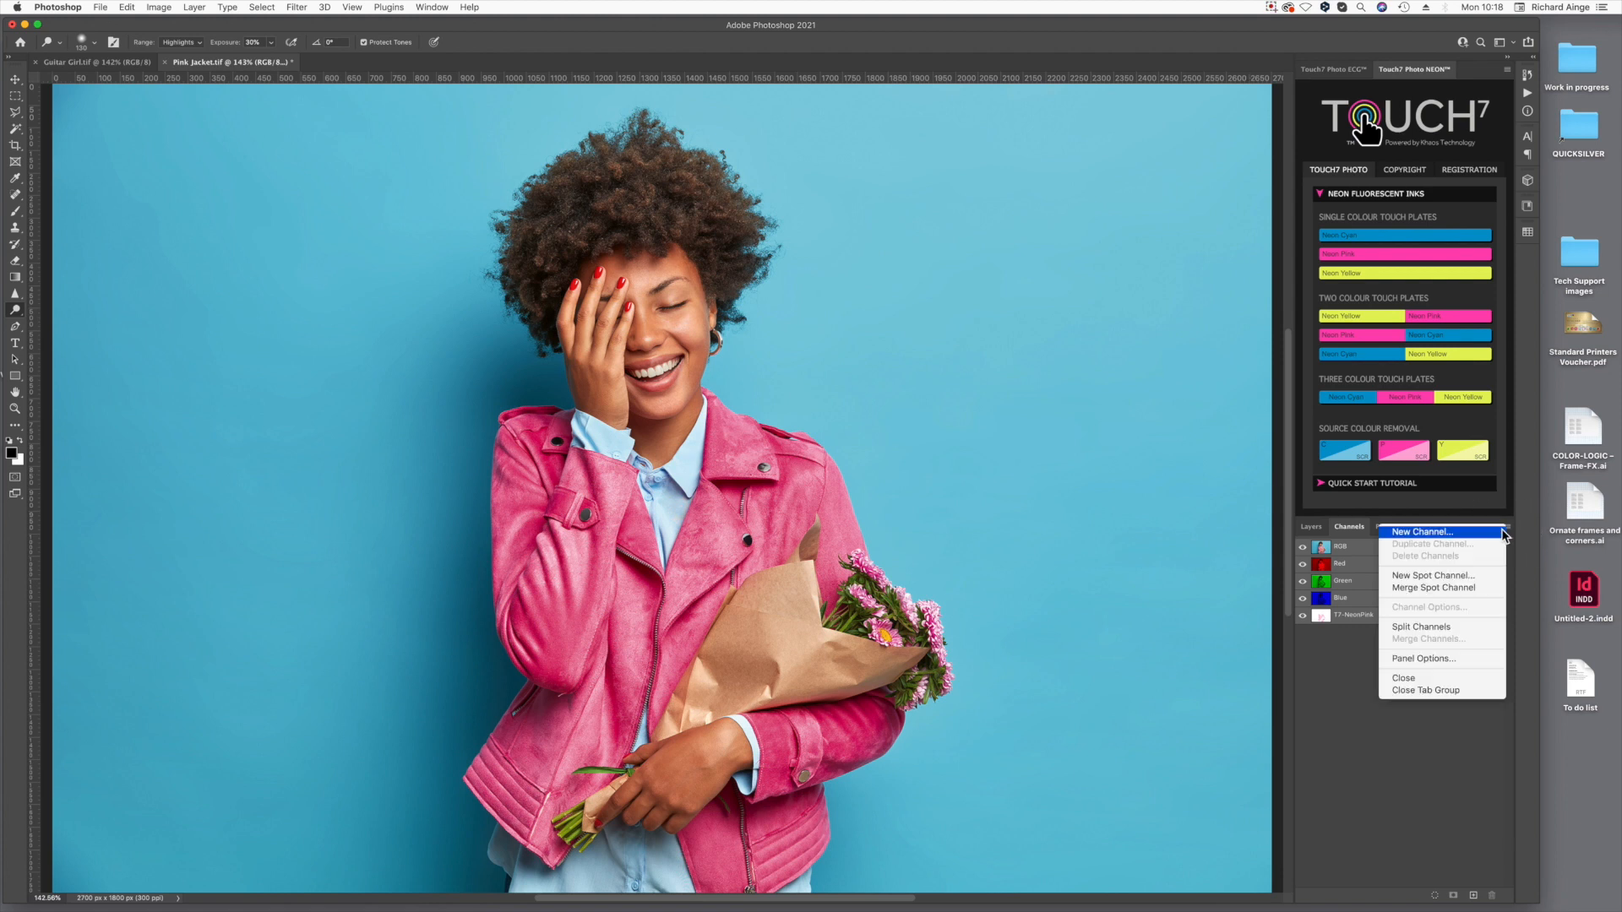
left_click(1484, 588)
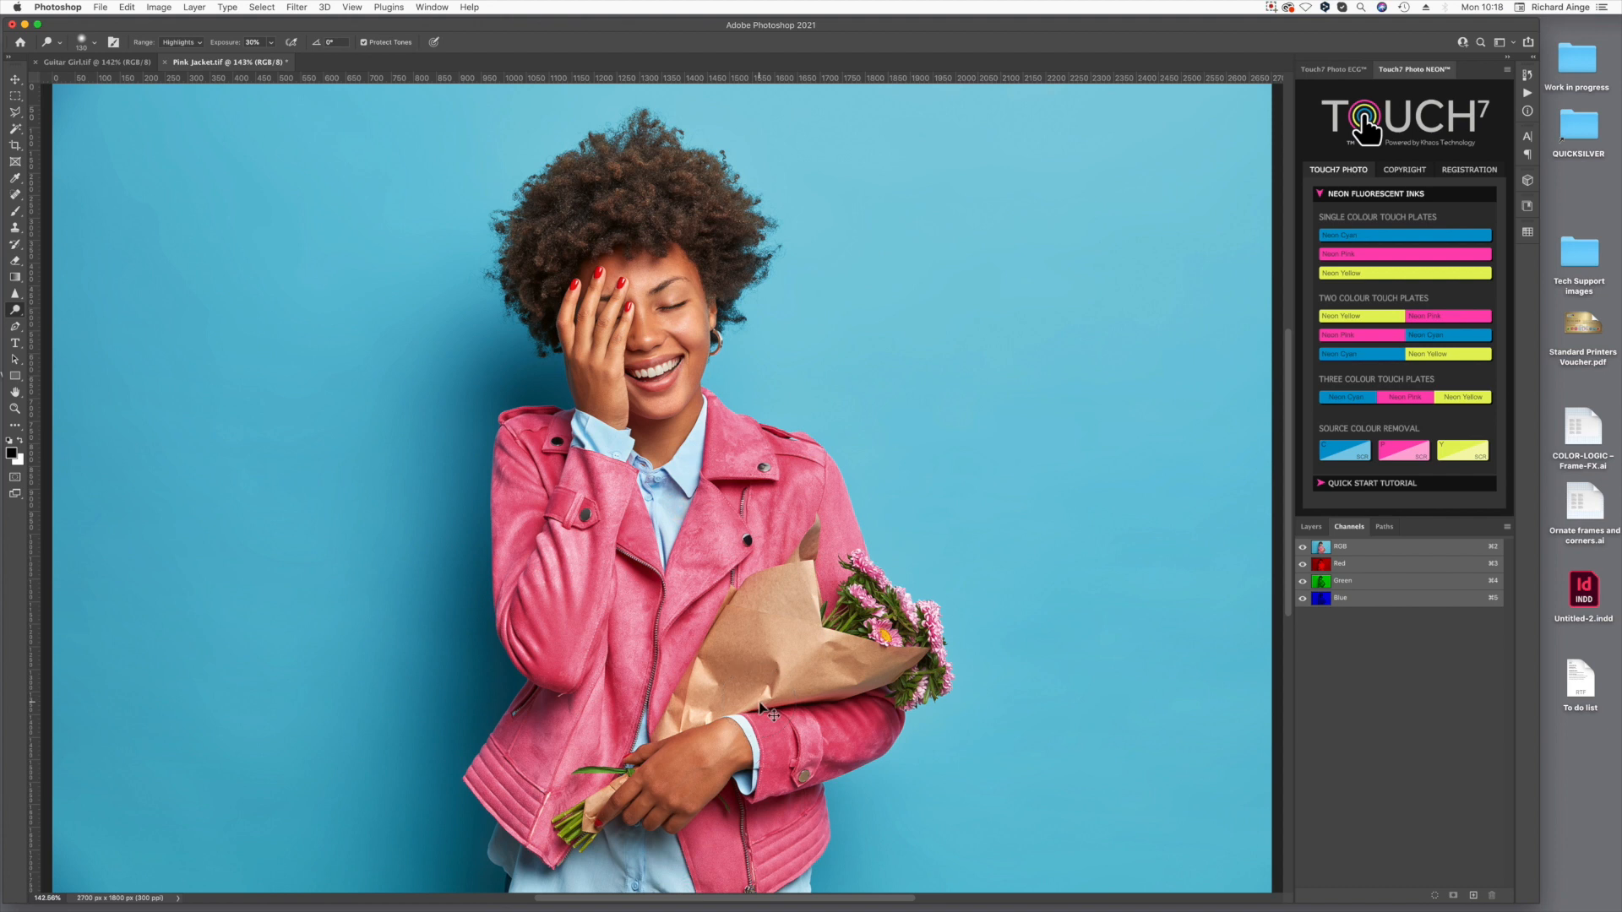
key("super+z")
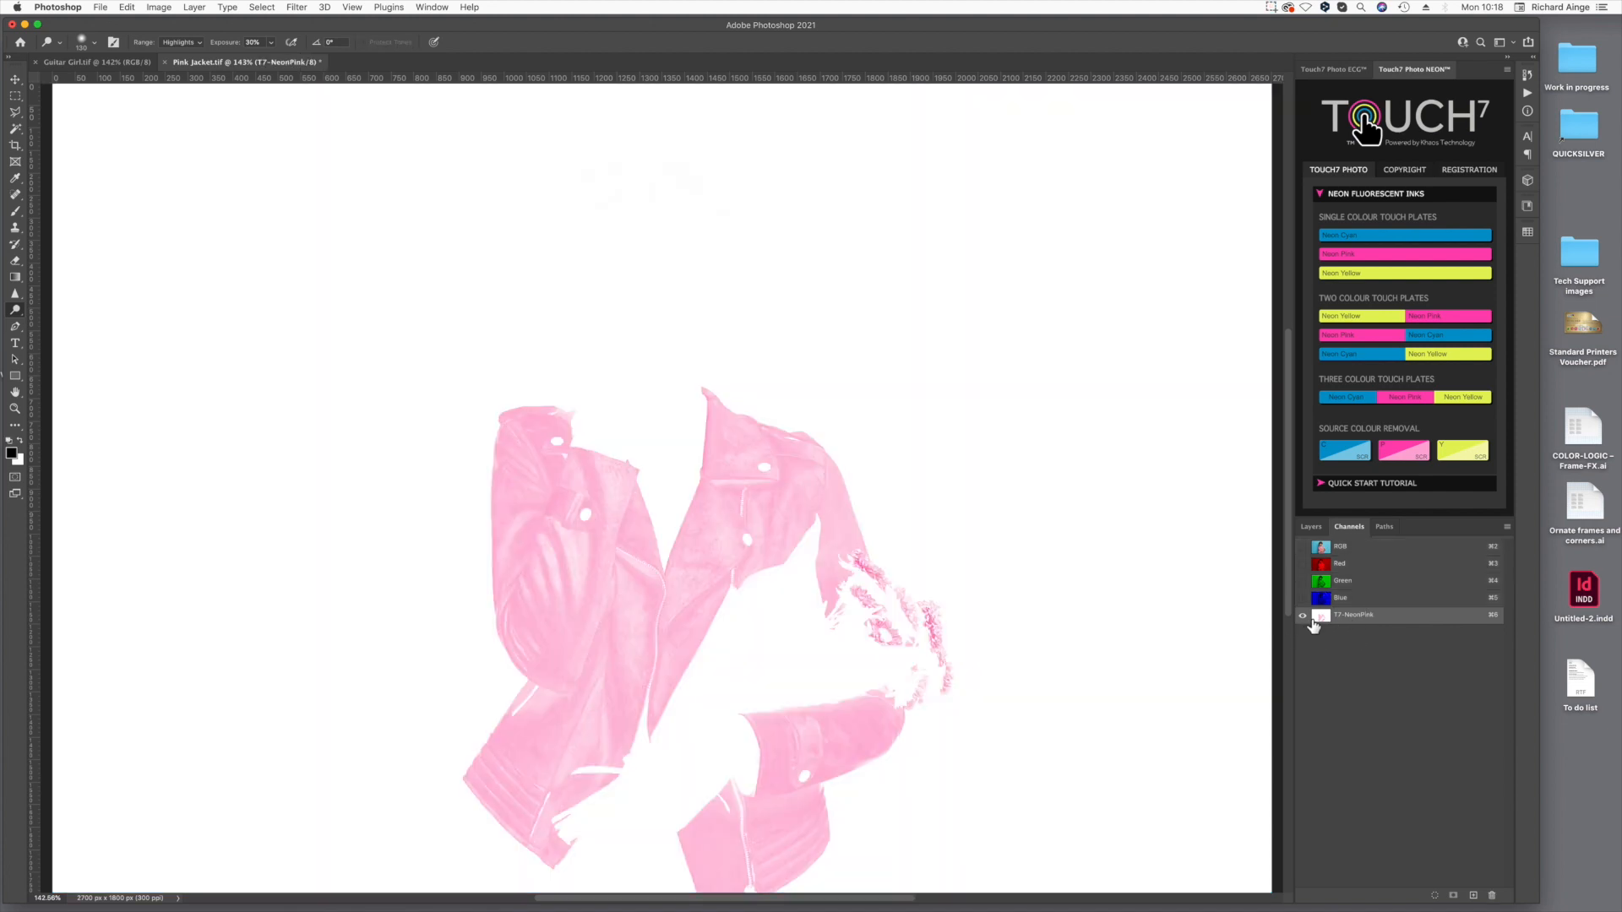
Show the RGB composite together with the T7-NeonPink plate, then hide it to view the plate on its own.
left_click(1303, 617)
left_click(1303, 547)
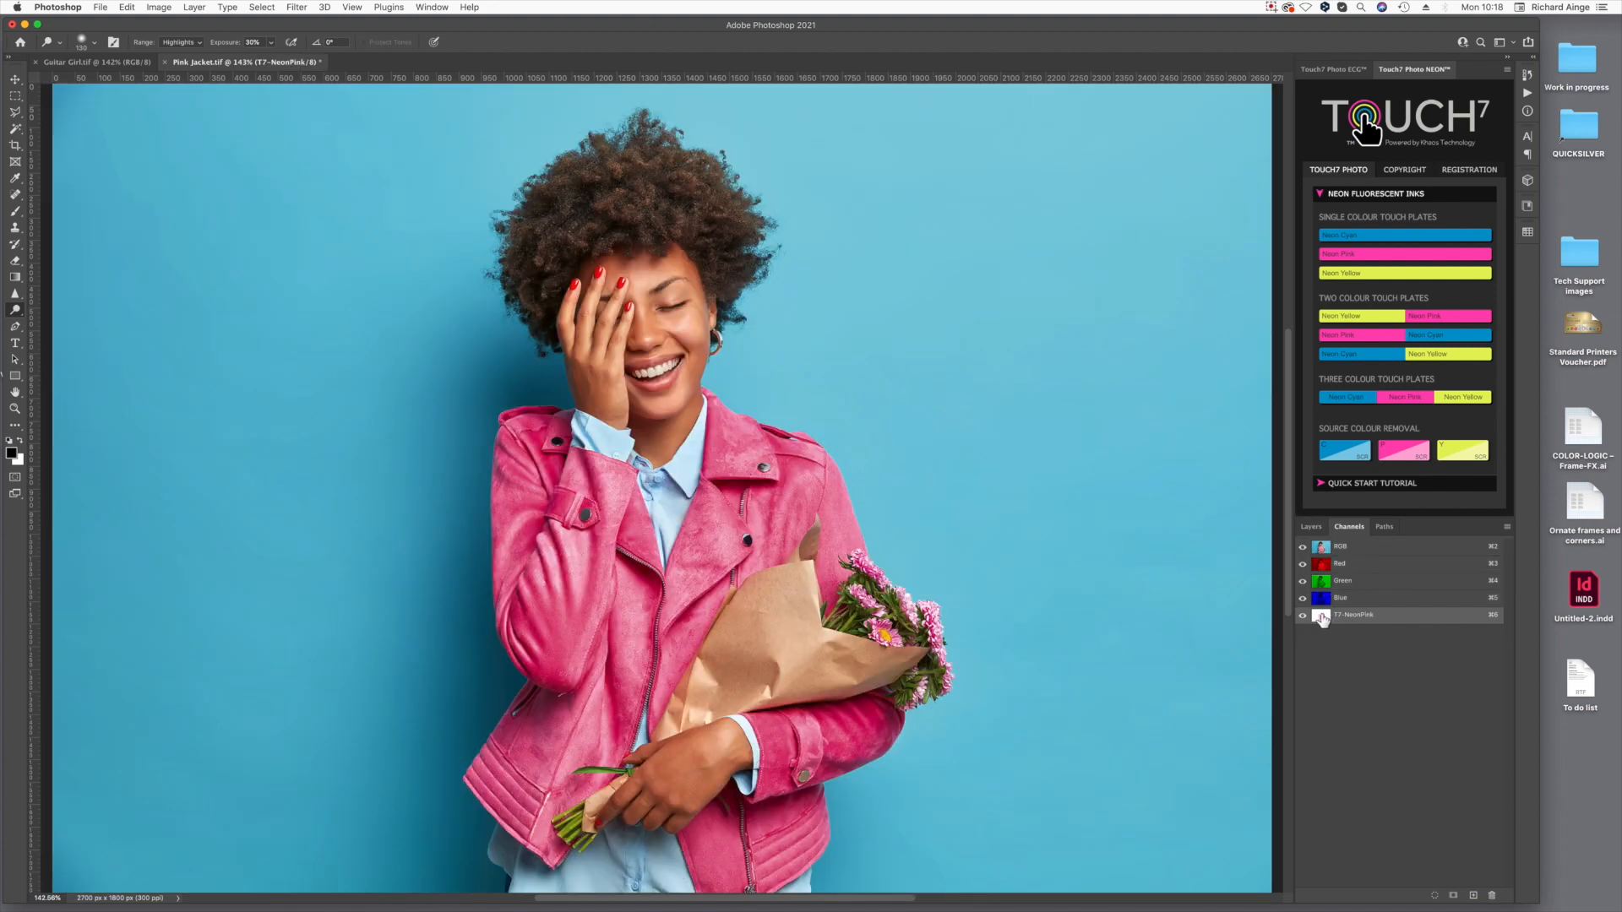
left_click(1303, 548)
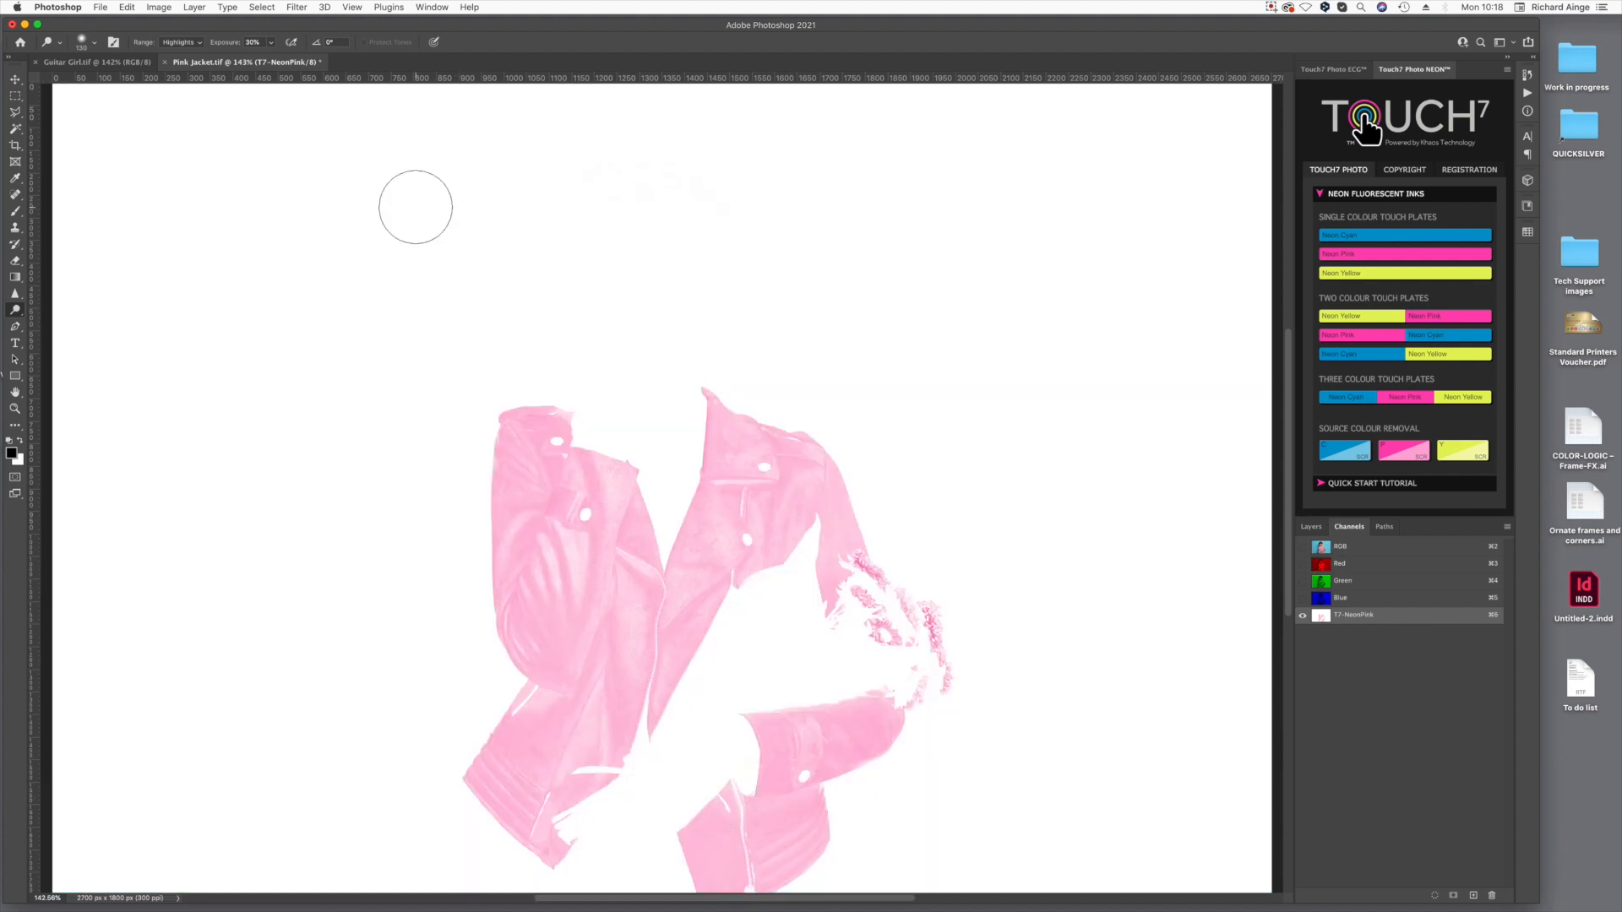
Turn off Show Channels in Color in the Interface preferences and view the T7-NeonPink plate in grayscale.
left_click(71, 7)
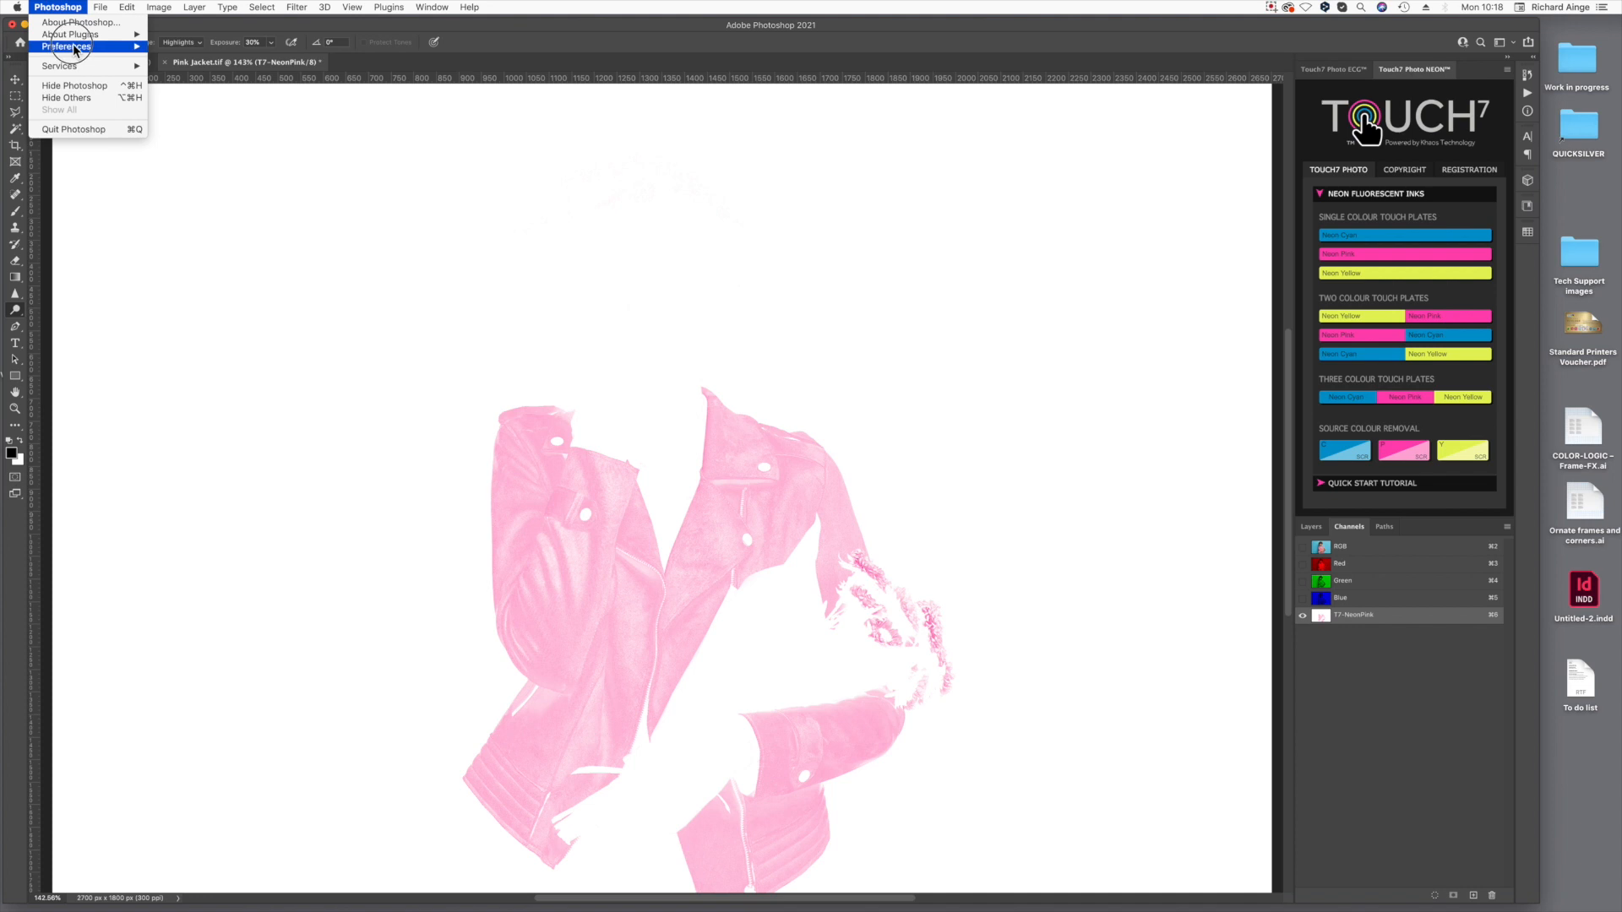
mouse_move(84, 46)
left_click(215, 73)
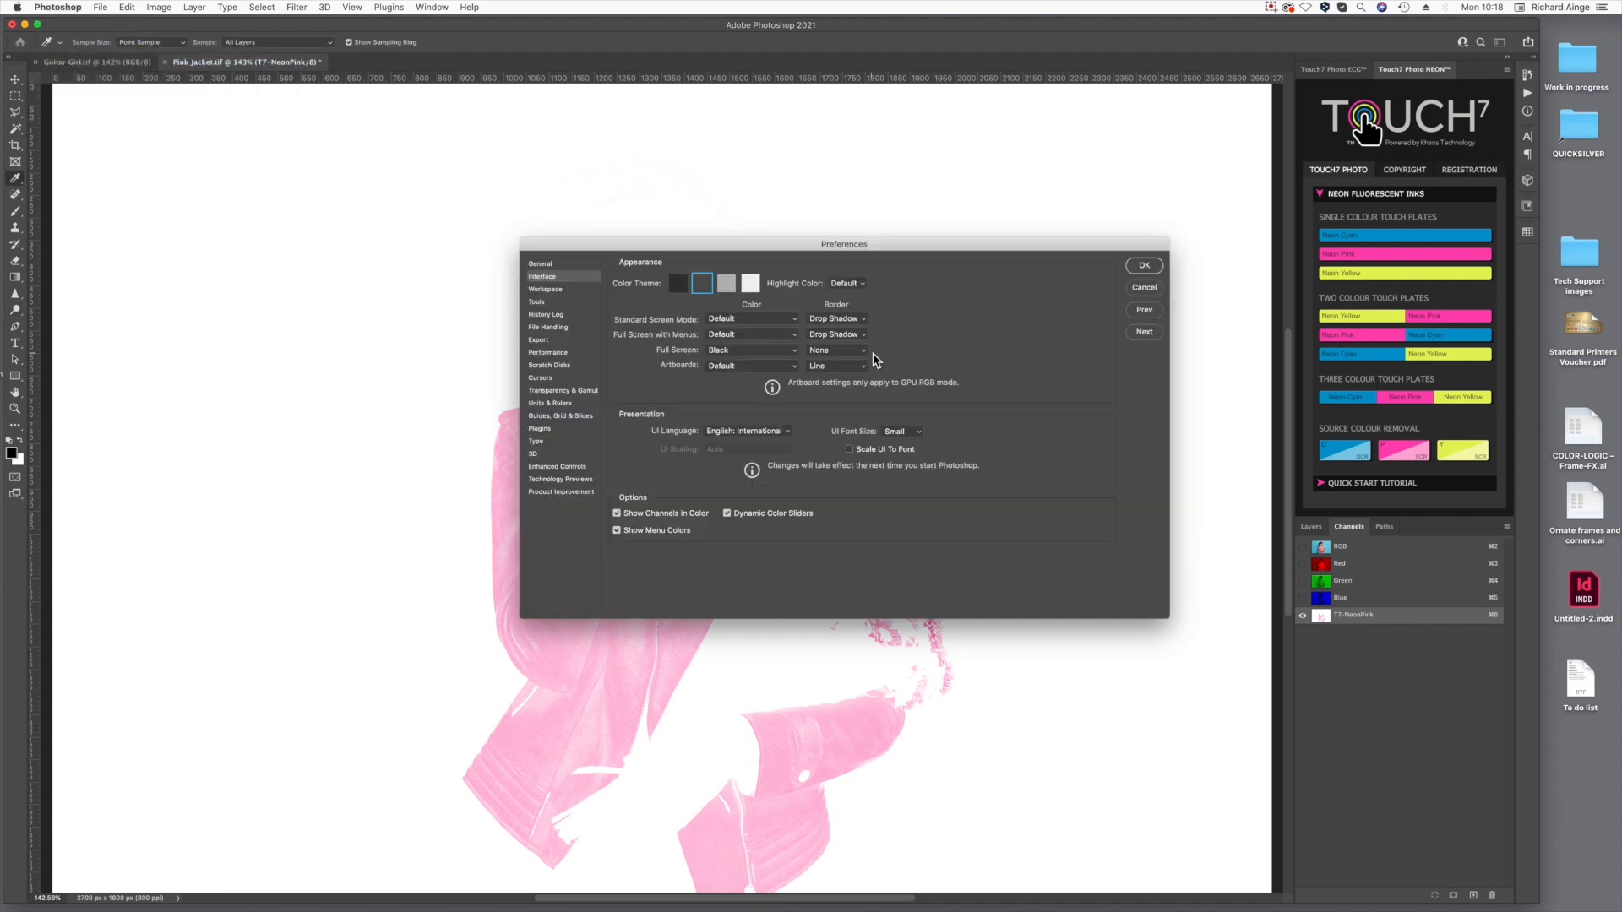
left_click(679, 515)
left_click(1144, 265)
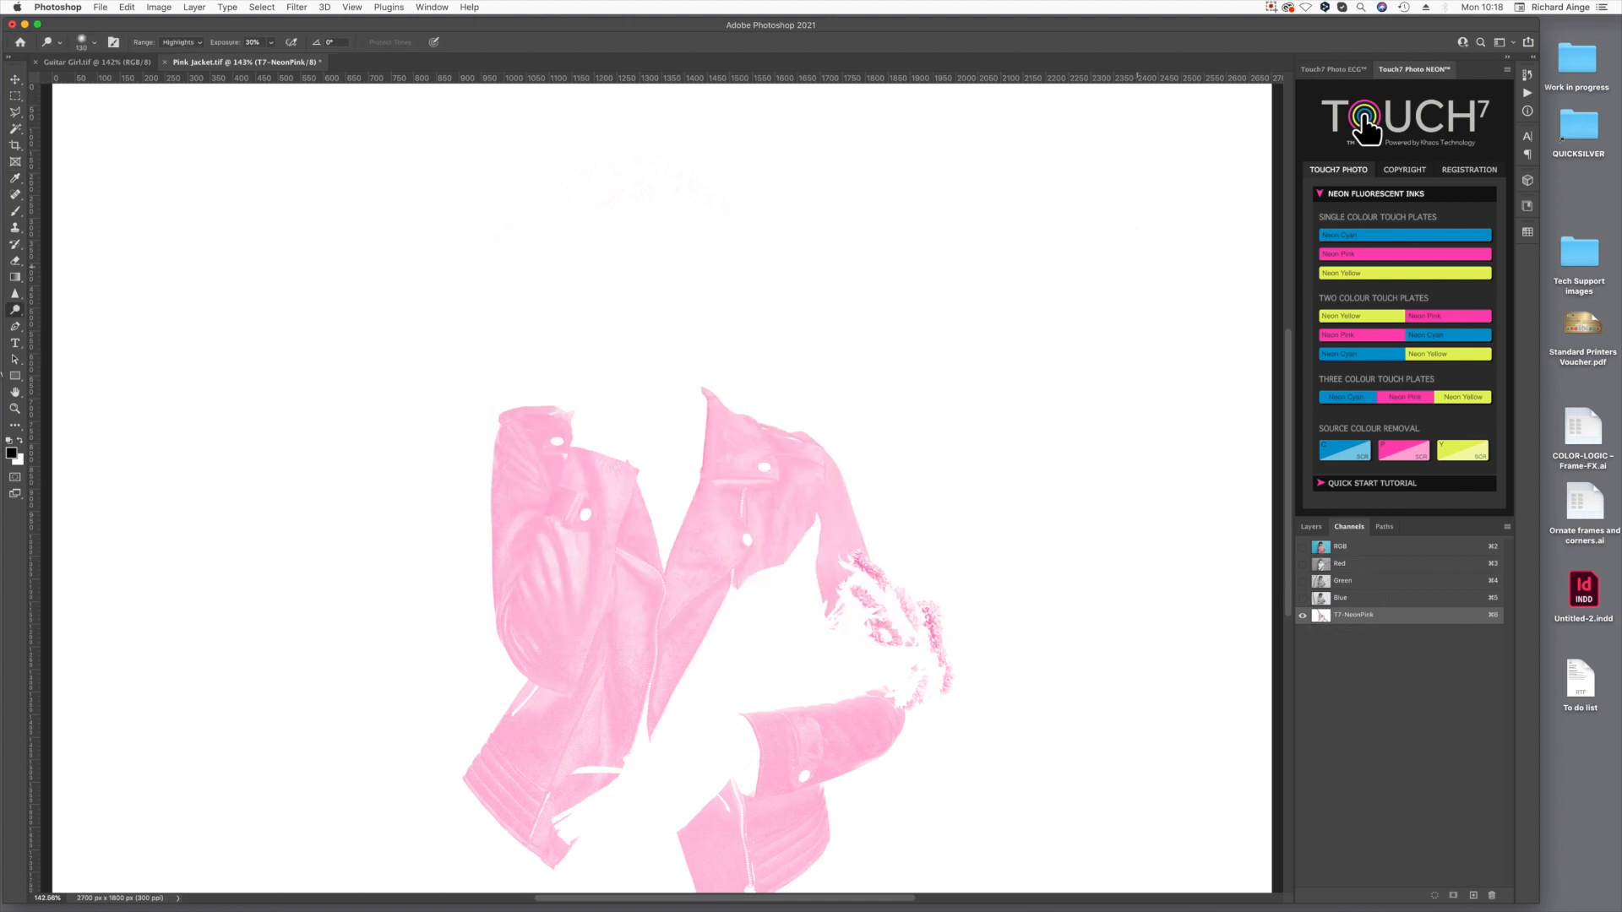
left_click(1348, 598)
left_click(1344, 616)
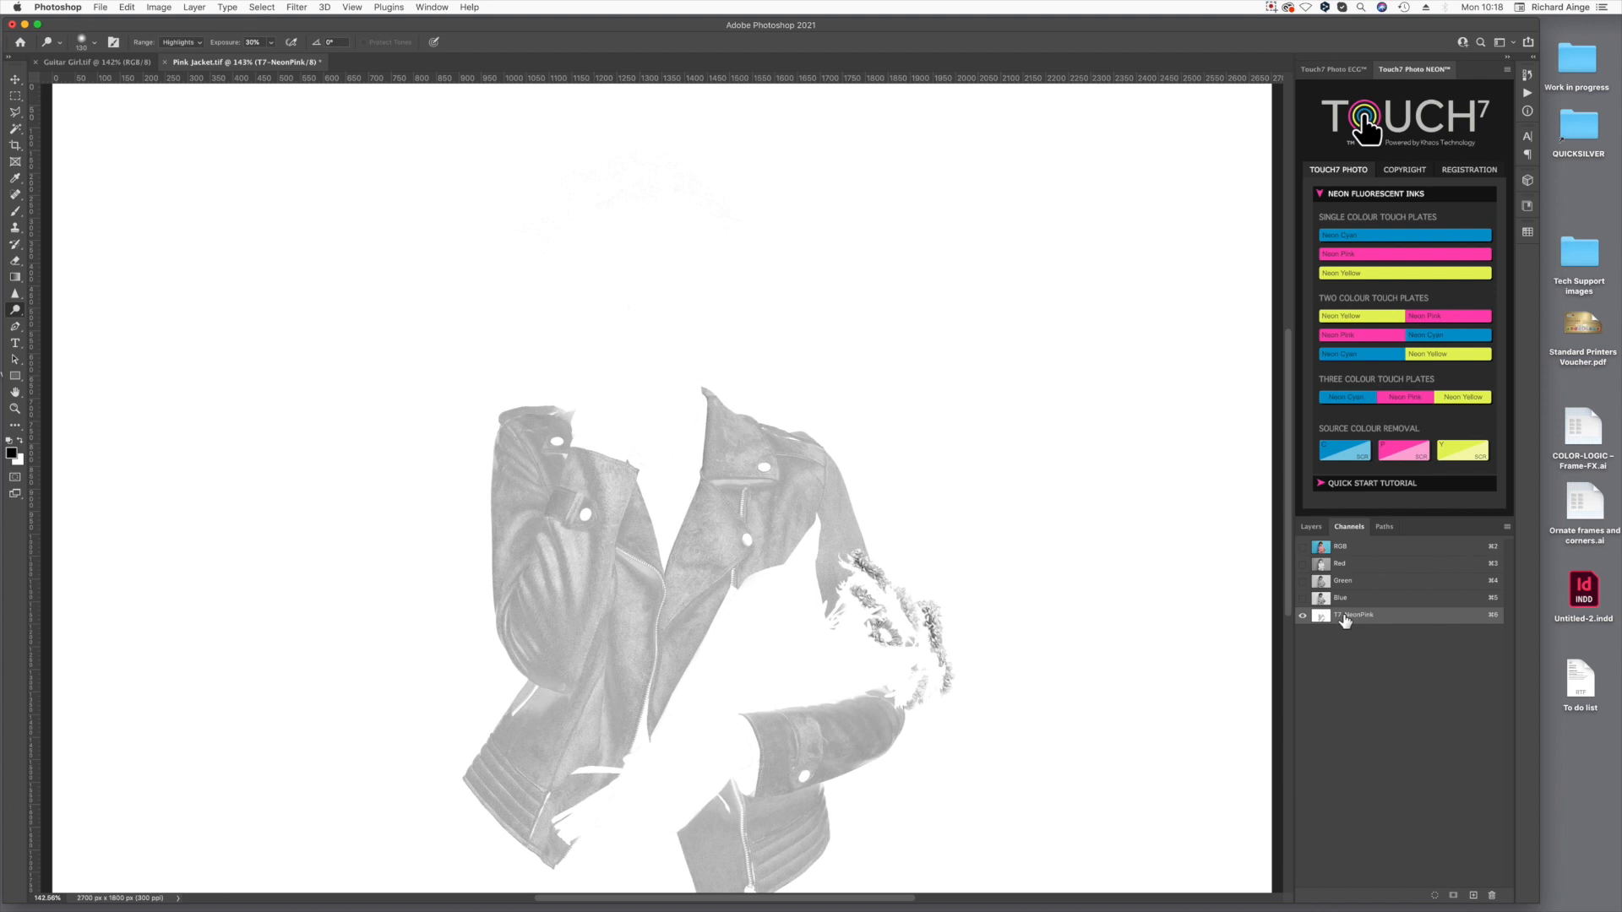
Turn Show Channels in Color back on in the Interface preferences, and toggle the RGB composite to redisplay the T7-NeonPink plate in pink.
left_click(58, 7)
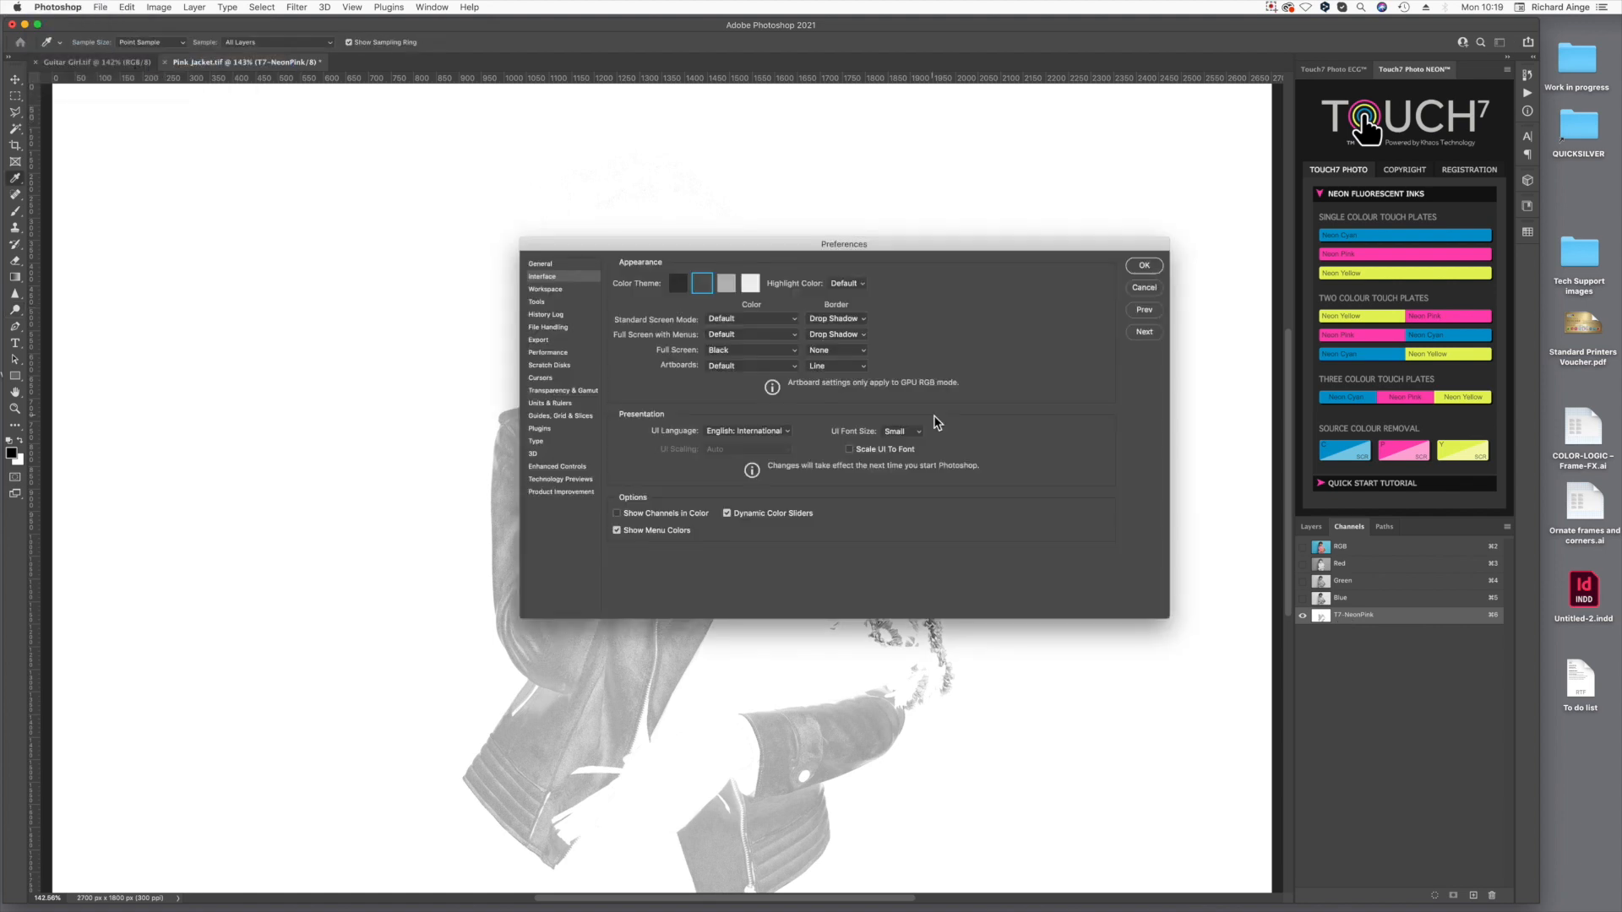
left_click(674, 513)
left_click(1144, 265)
key("o")
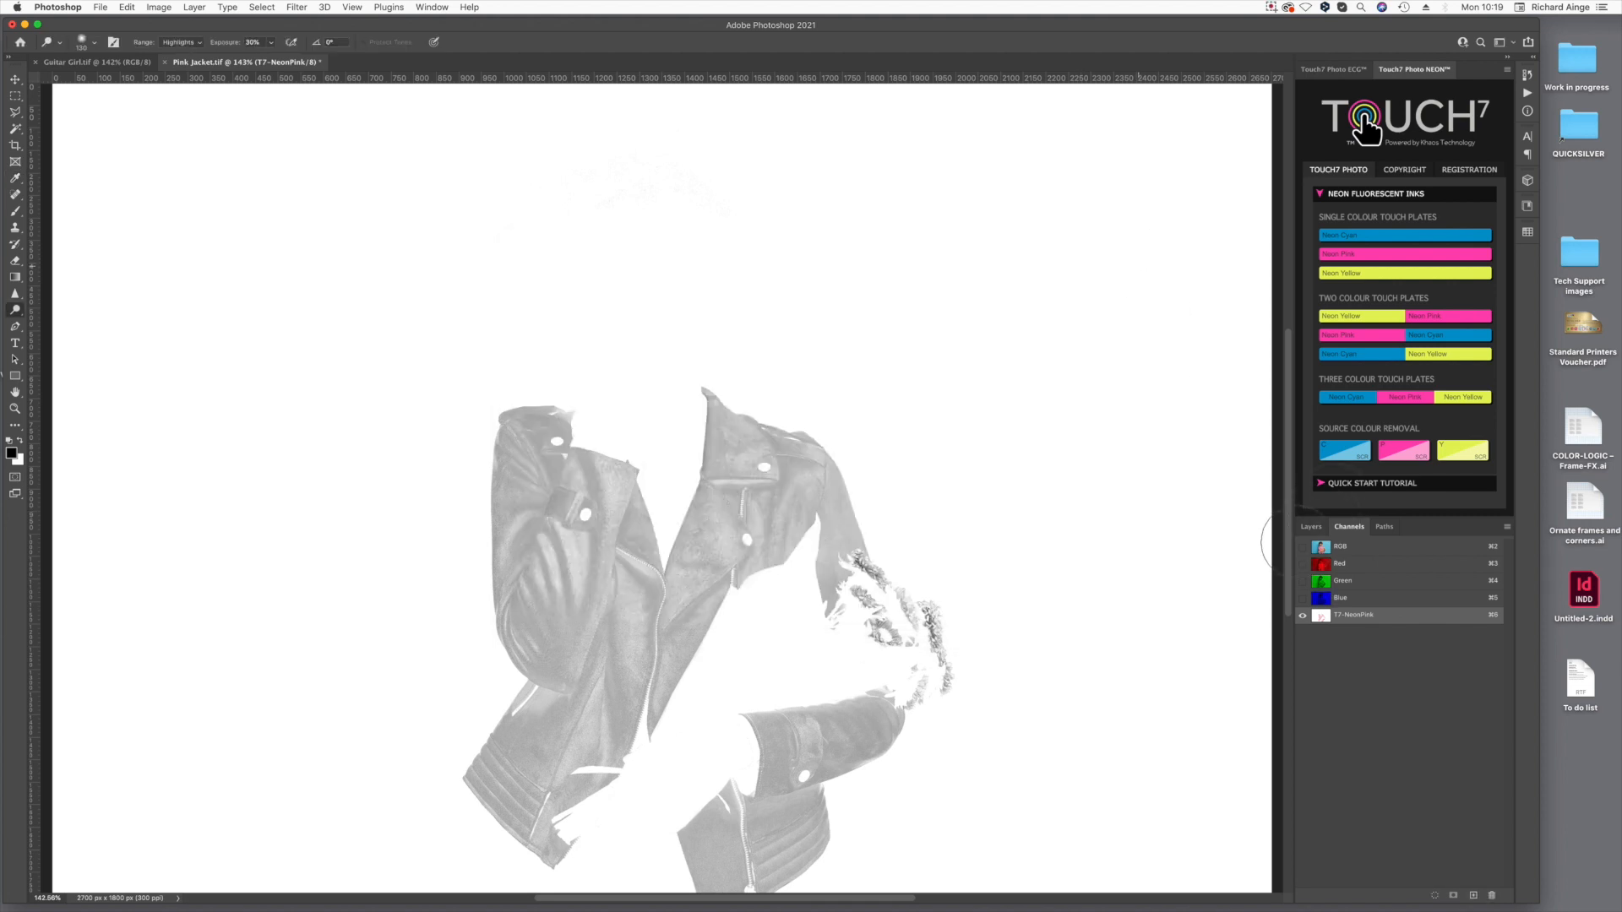
left_click(1303, 546)
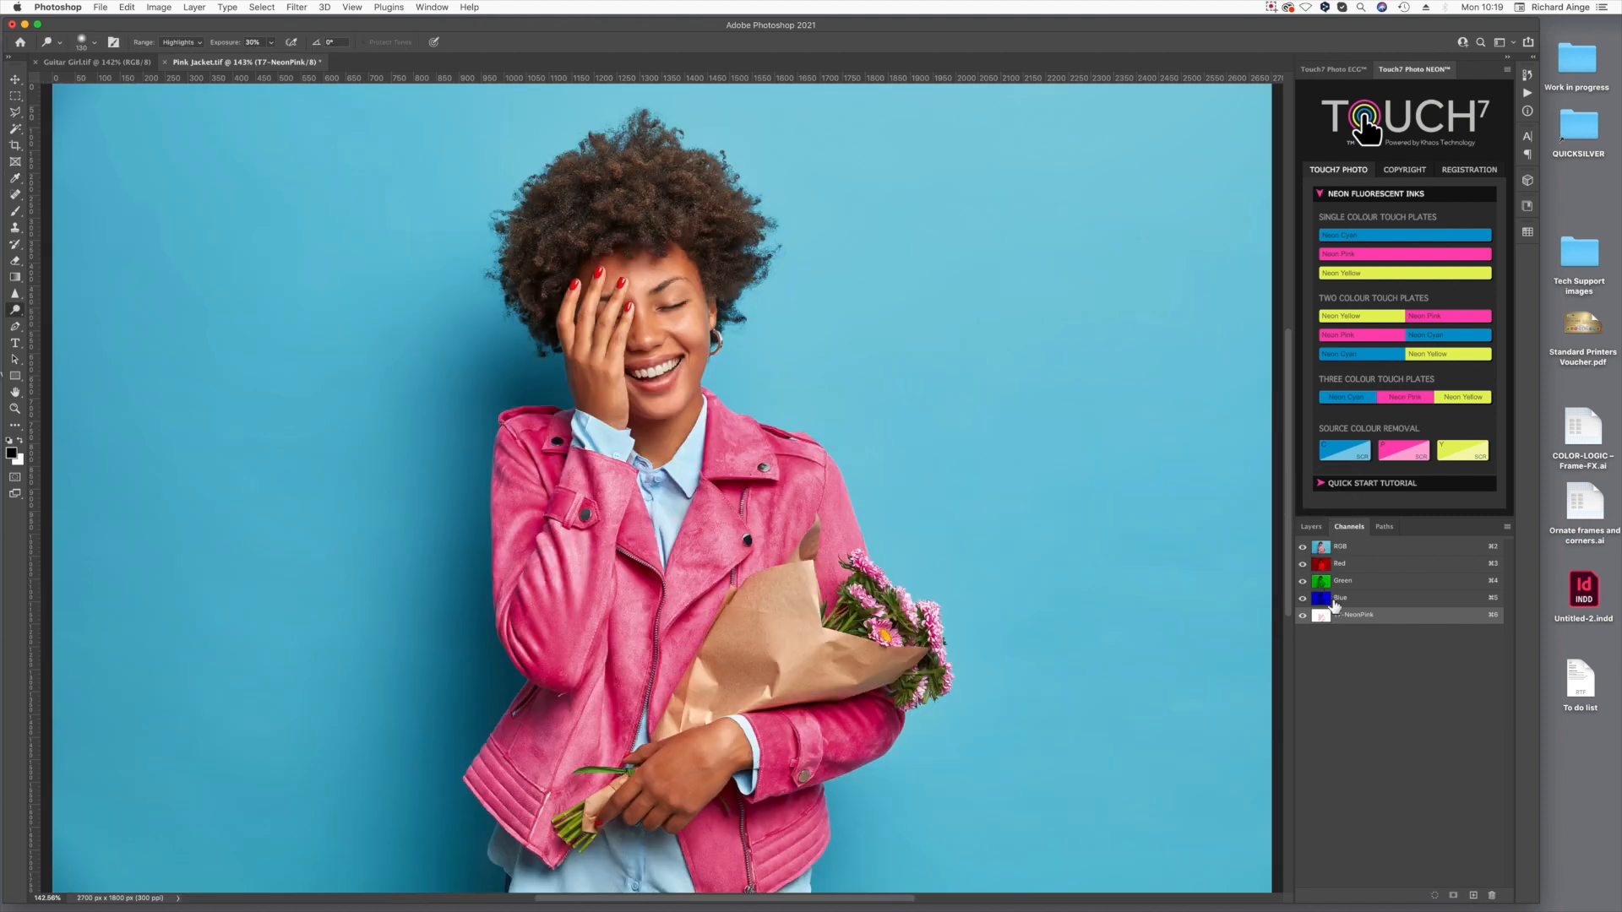
left_click(1303, 547)
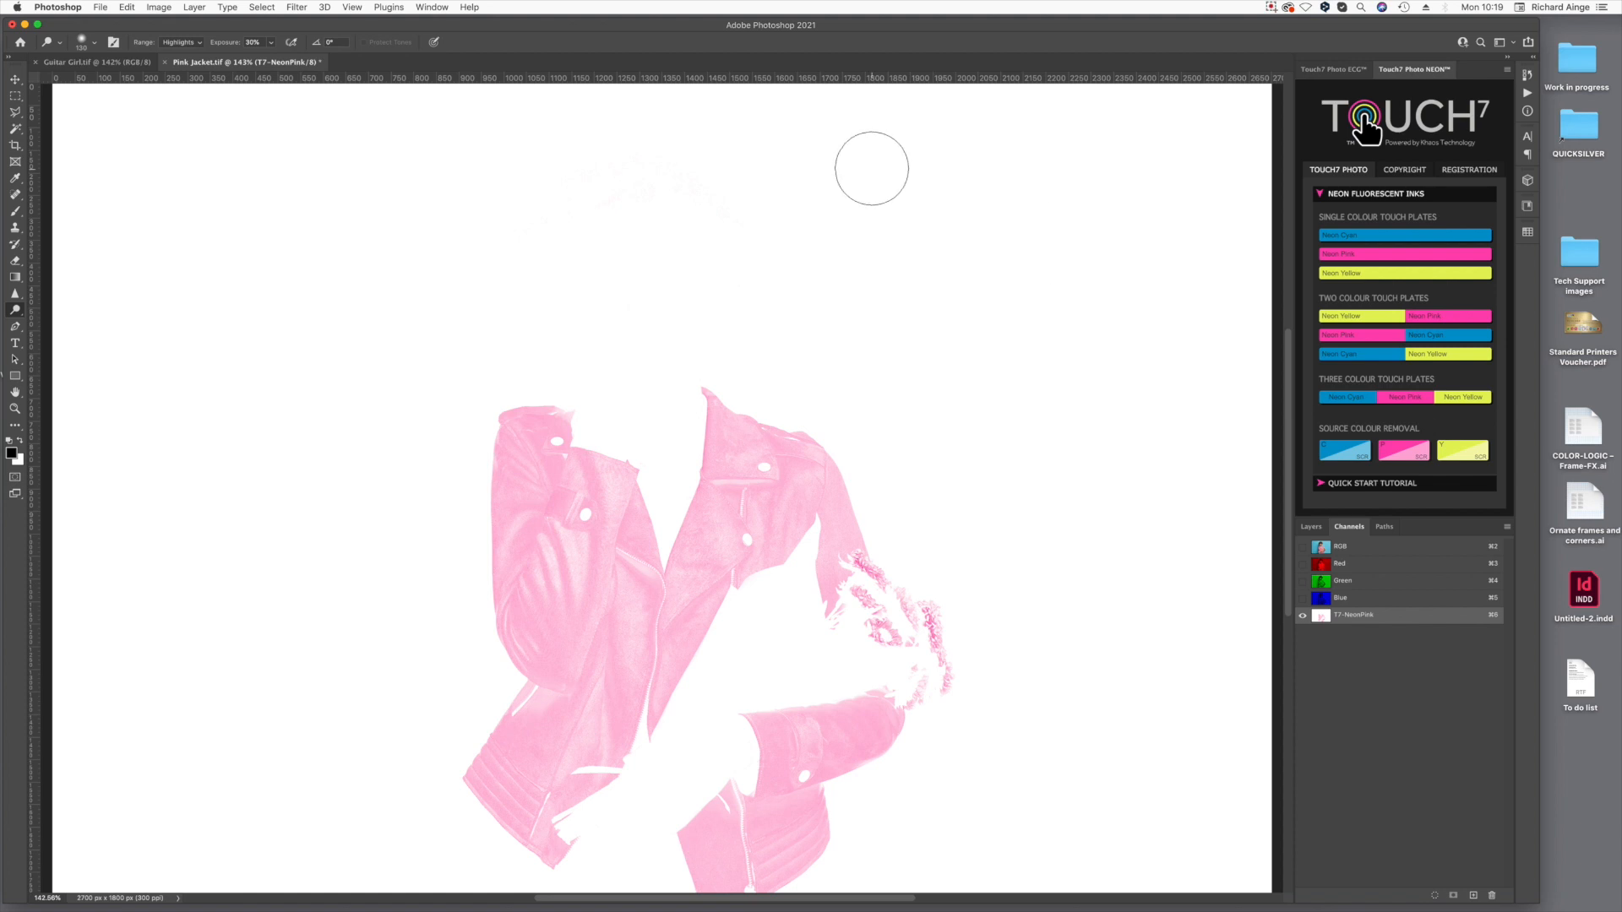
Display the Swatches as a floating window over the canvas and resize it to leave room below the Touch7 folders.
left_click(437, 8)
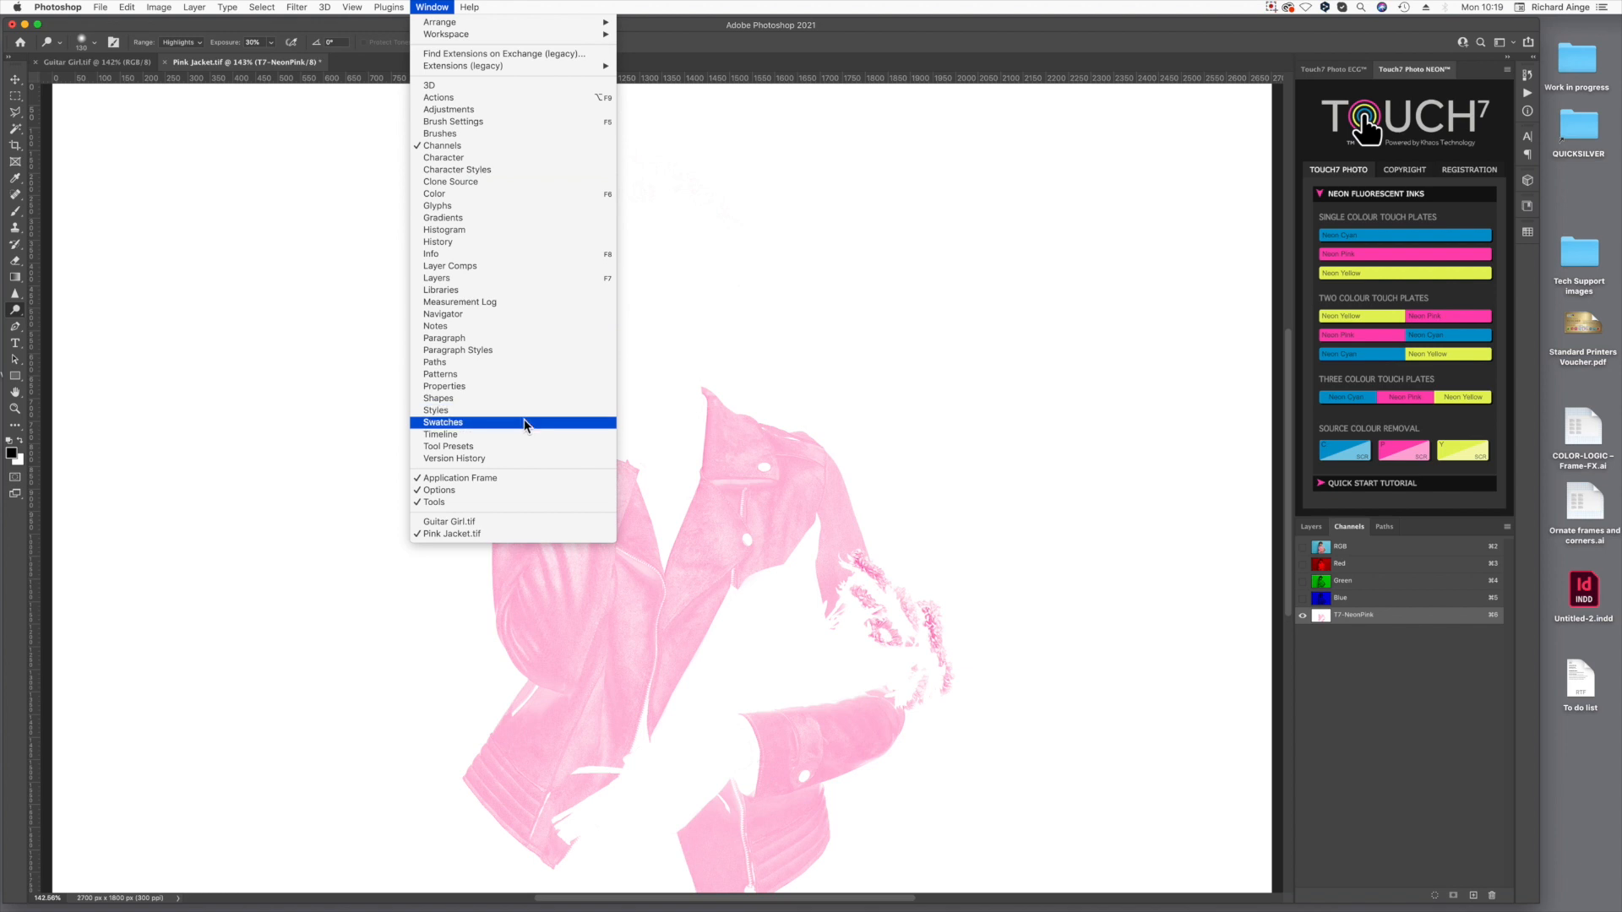
left_click(524, 422)
left_click_drag(1386, 217, 1069, 123)
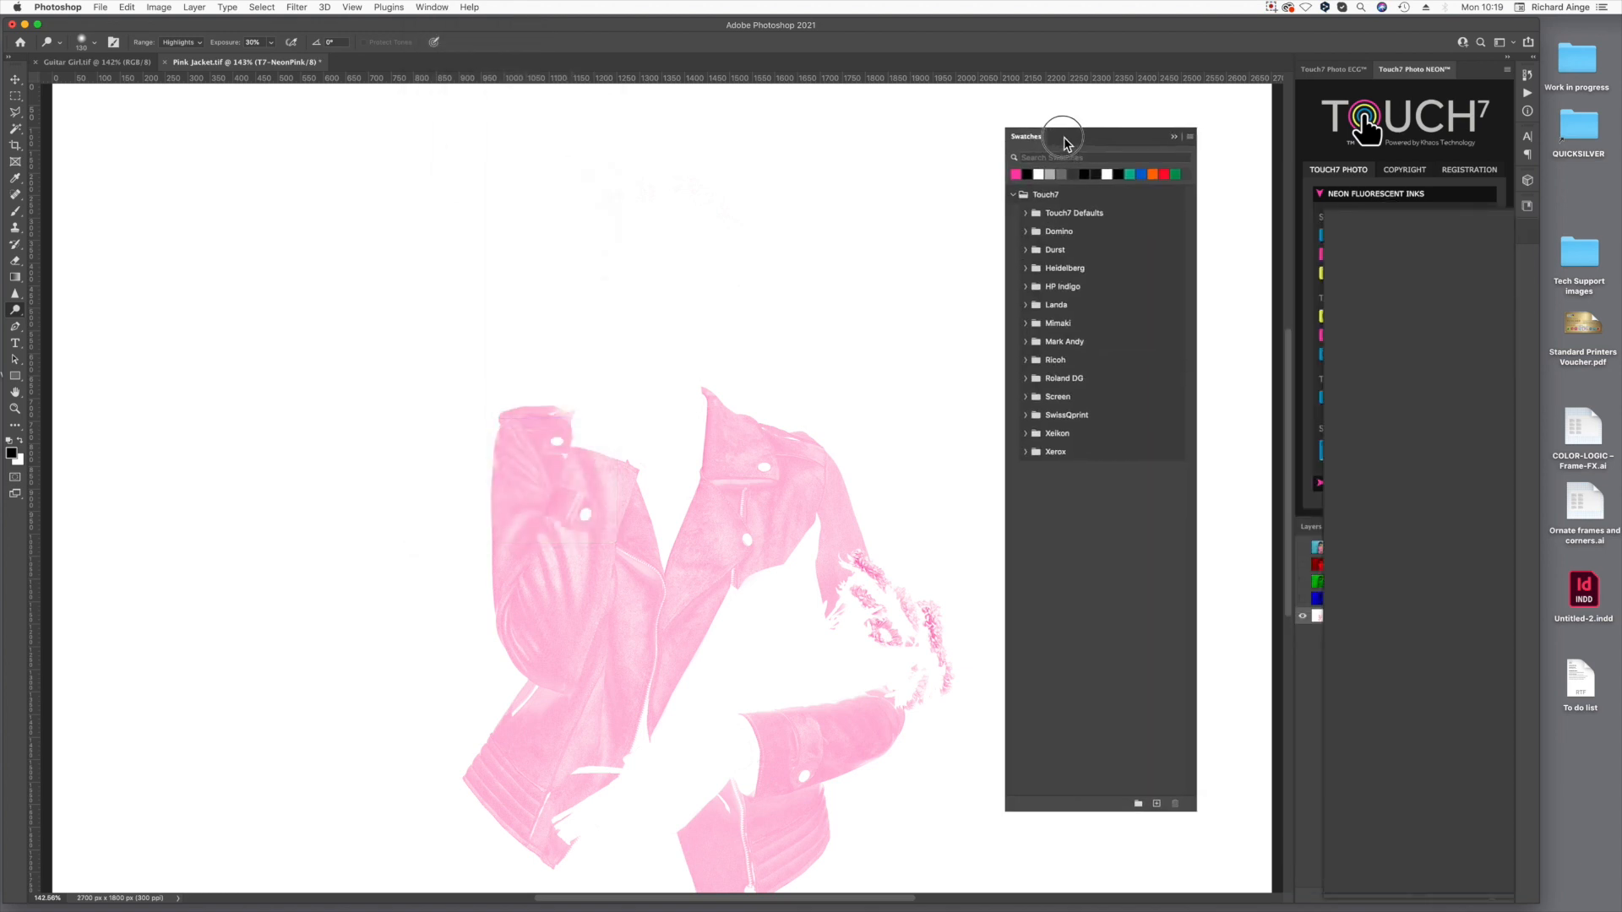
left_click_drag(1102, 804, 1121, 545)
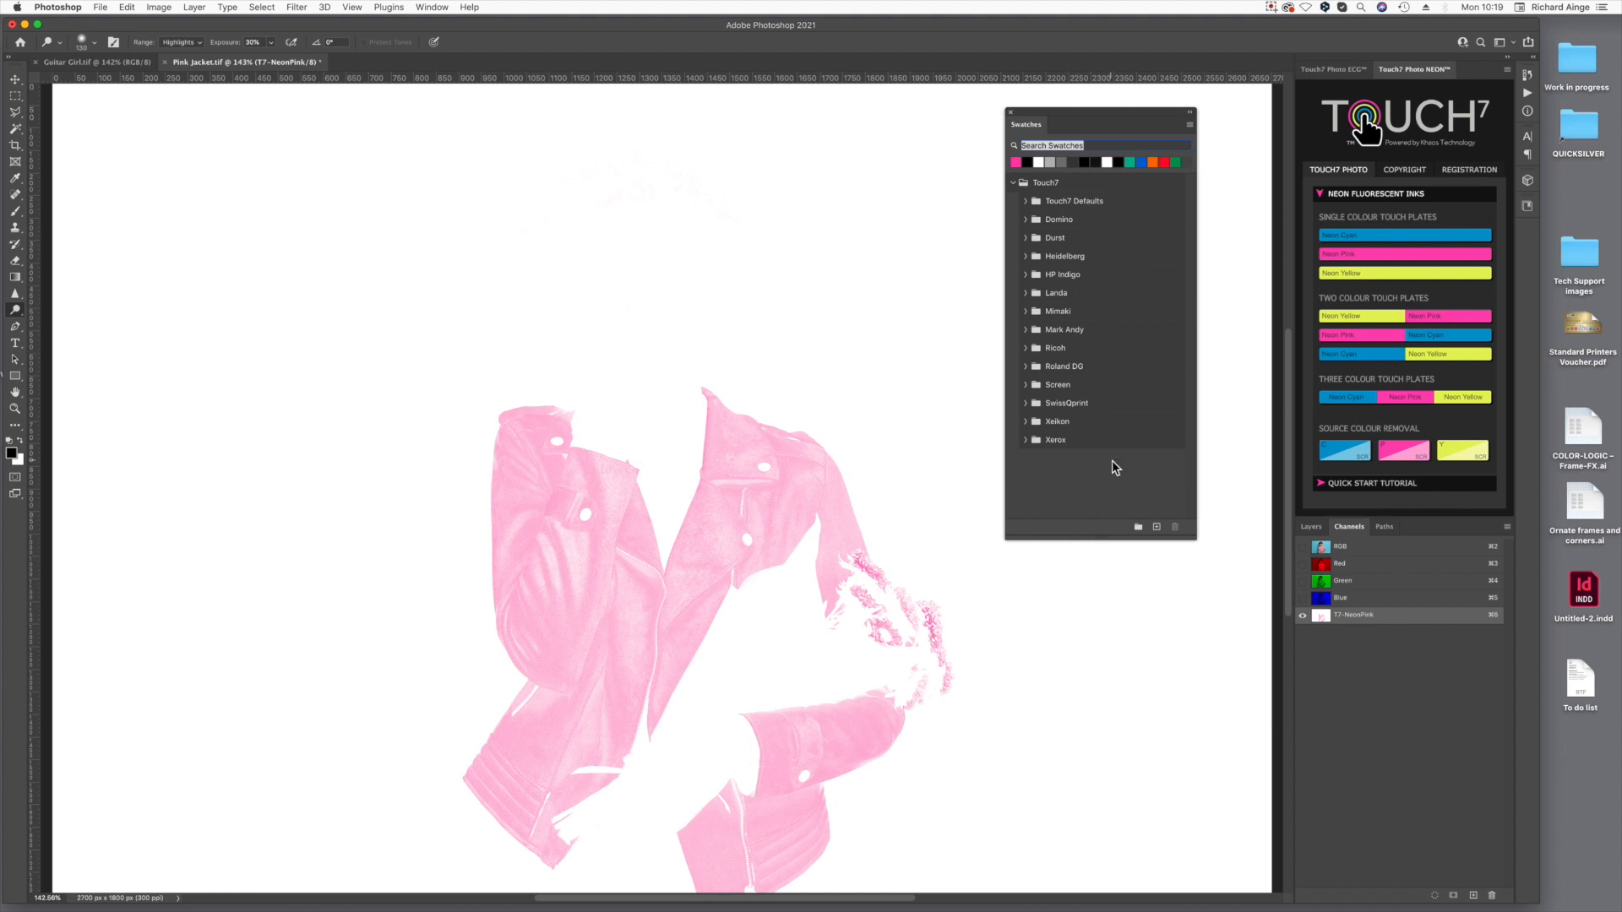
left_click_drag(1196, 538, 1235, 654)
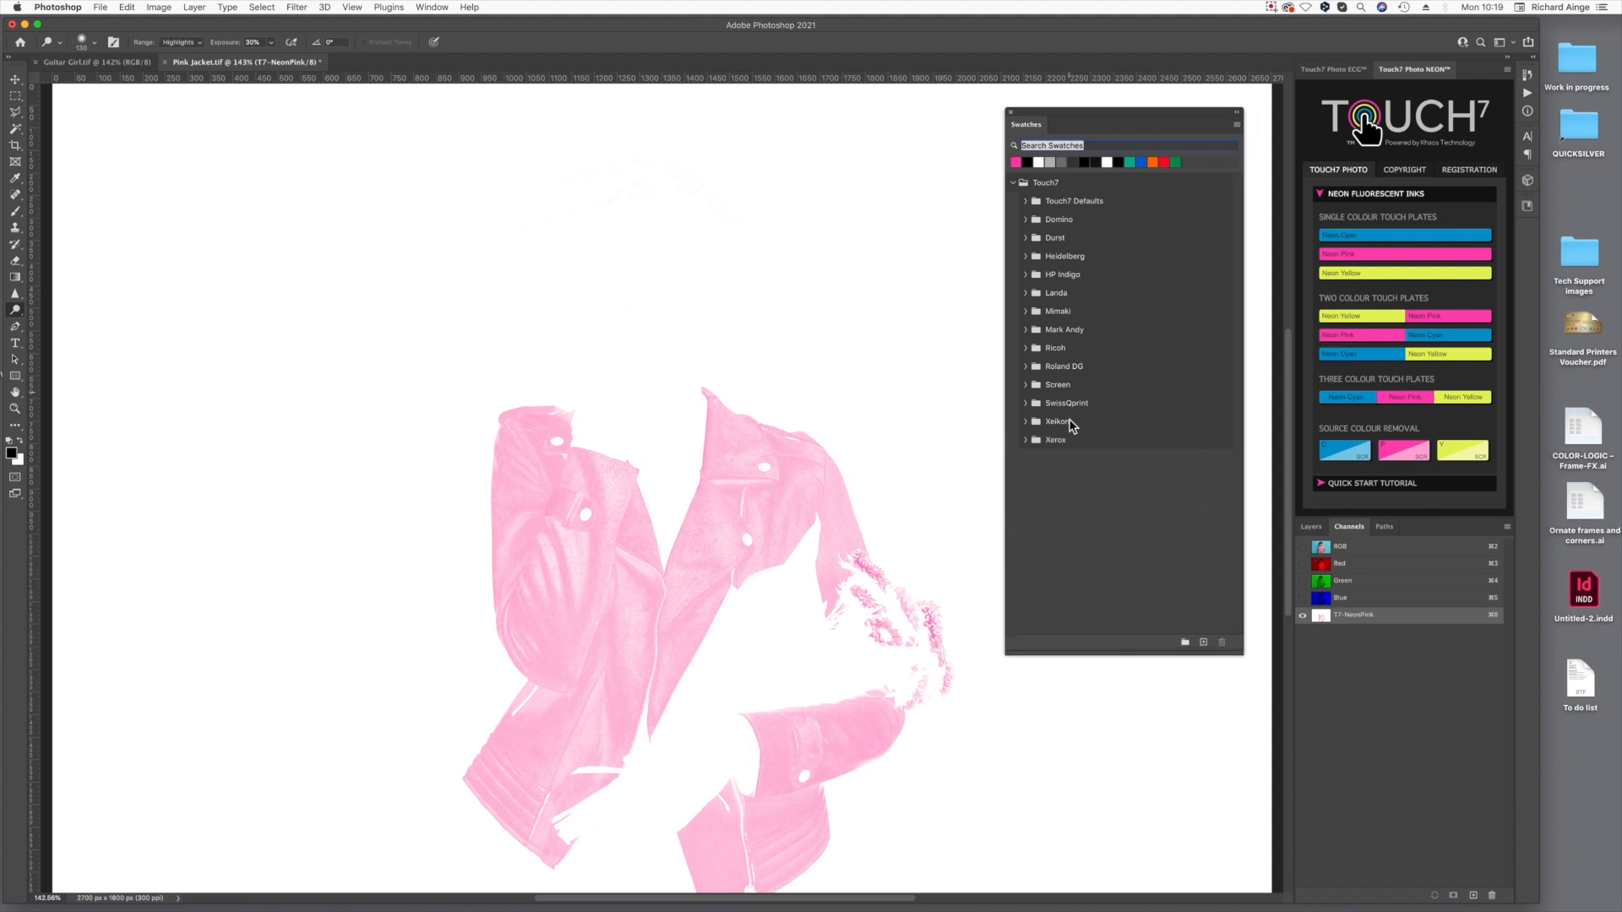
Examine the Xerox, Ricoh and HP Indigo ink swatches in the Touch7 folder, leaving only the Xerox group expanded.
left_click(1025, 440)
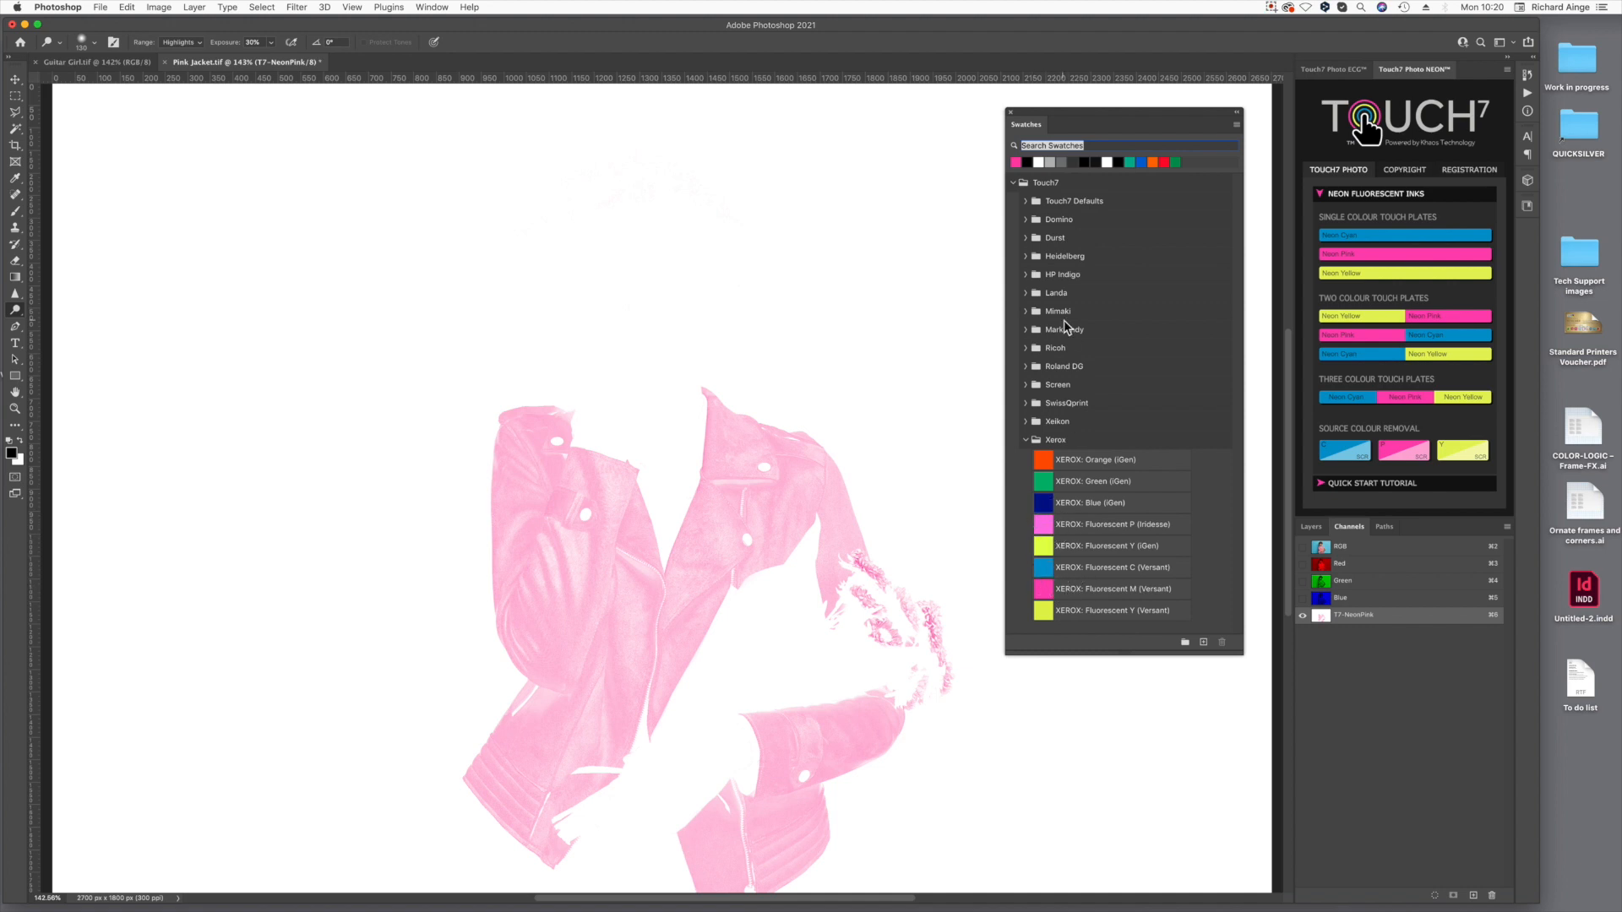
left_click(1026, 348)
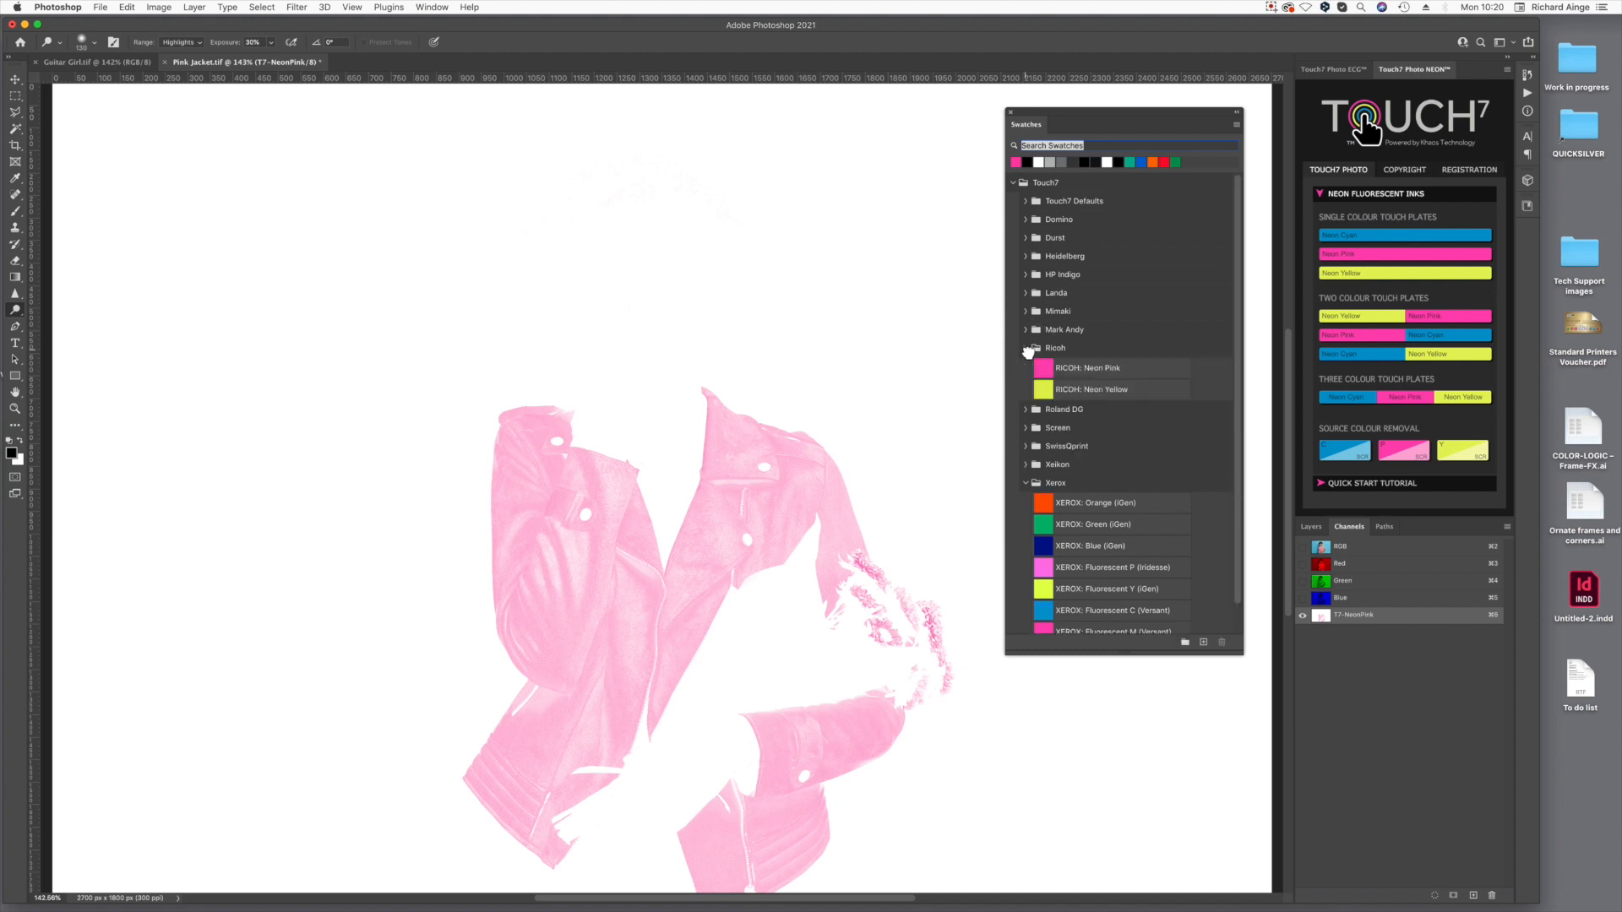
left_click(1026, 275)
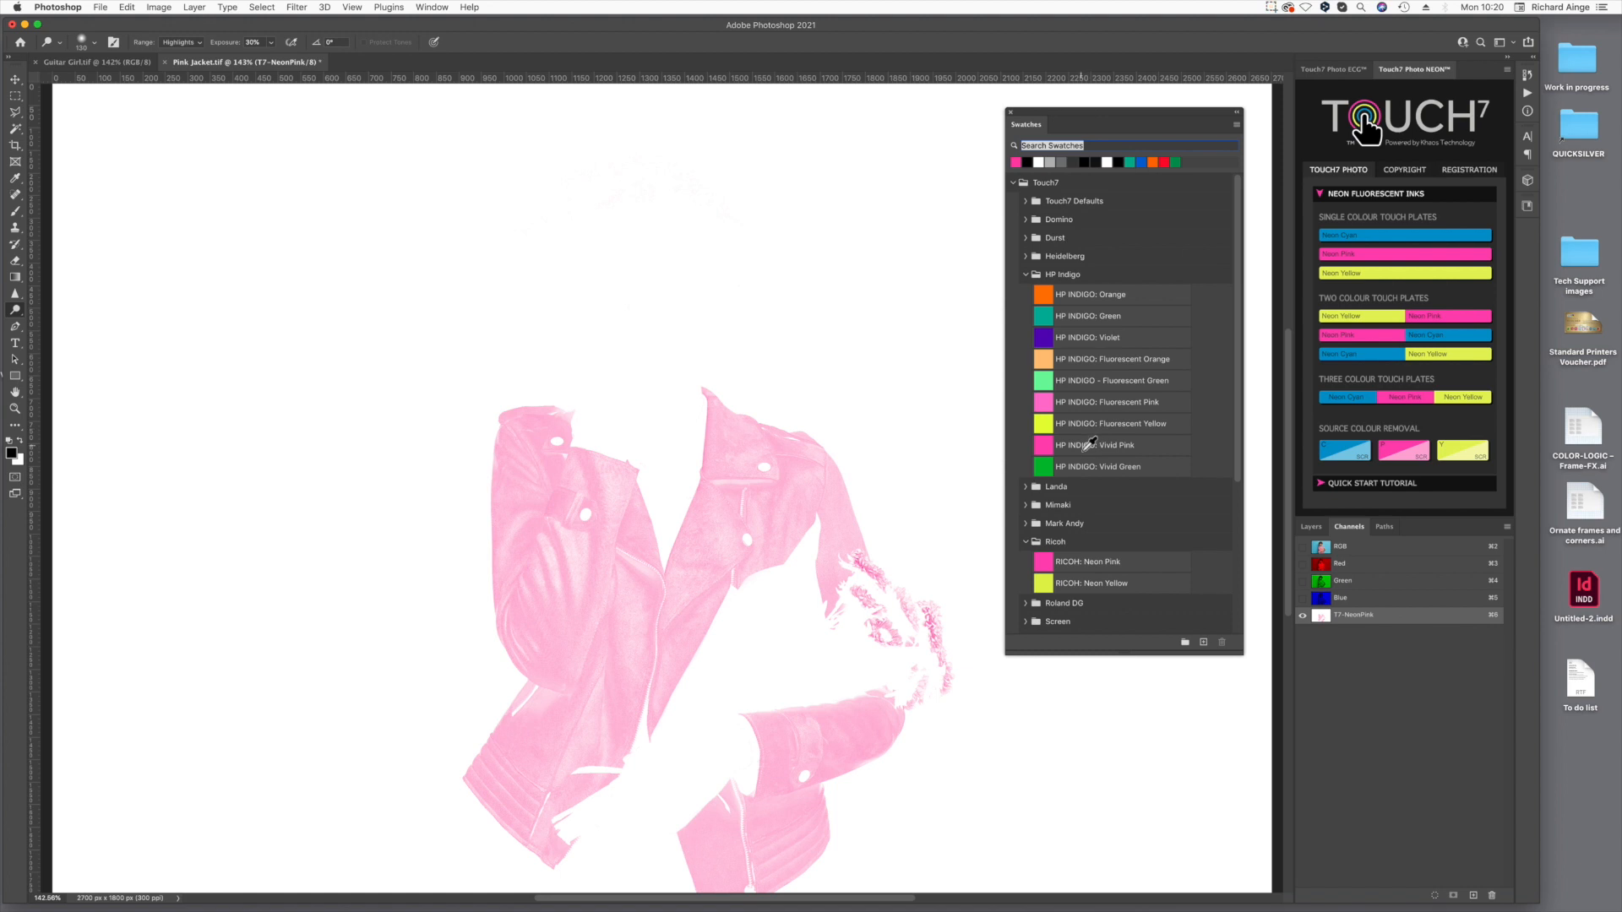
left_click(1027, 275)
left_click(1027, 348)
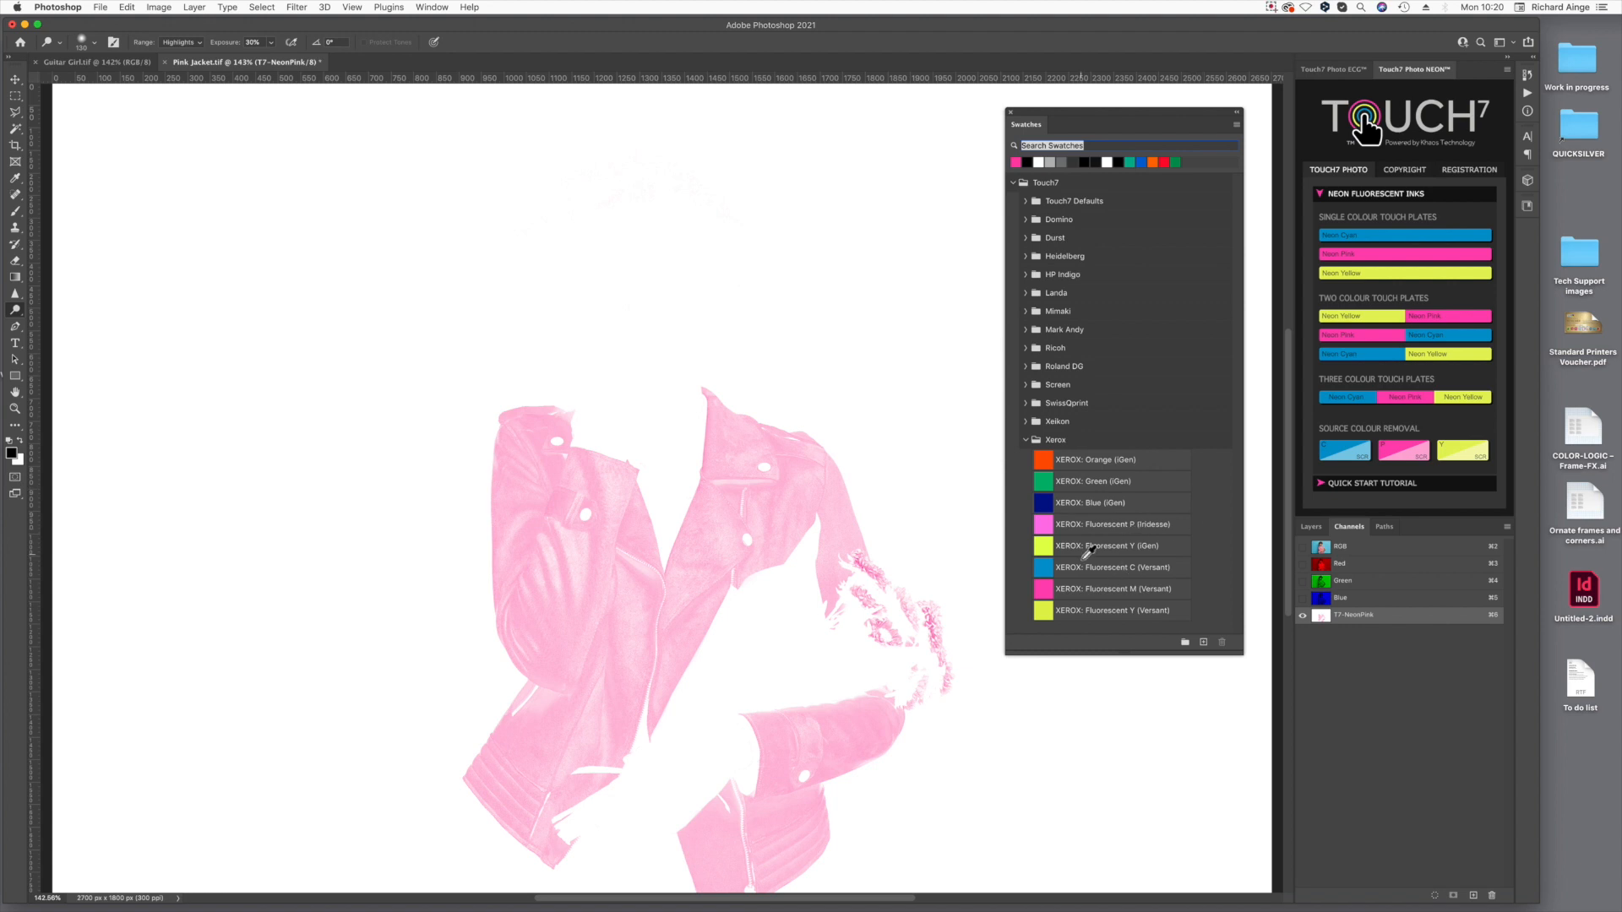
Edit the T7-NeonPink channel's spot colour and apply the XEROX: Fluorescent P (Iridesse) swatch, keeping the jacket and Xerox swatches uncovered.
double_click(1320, 617)
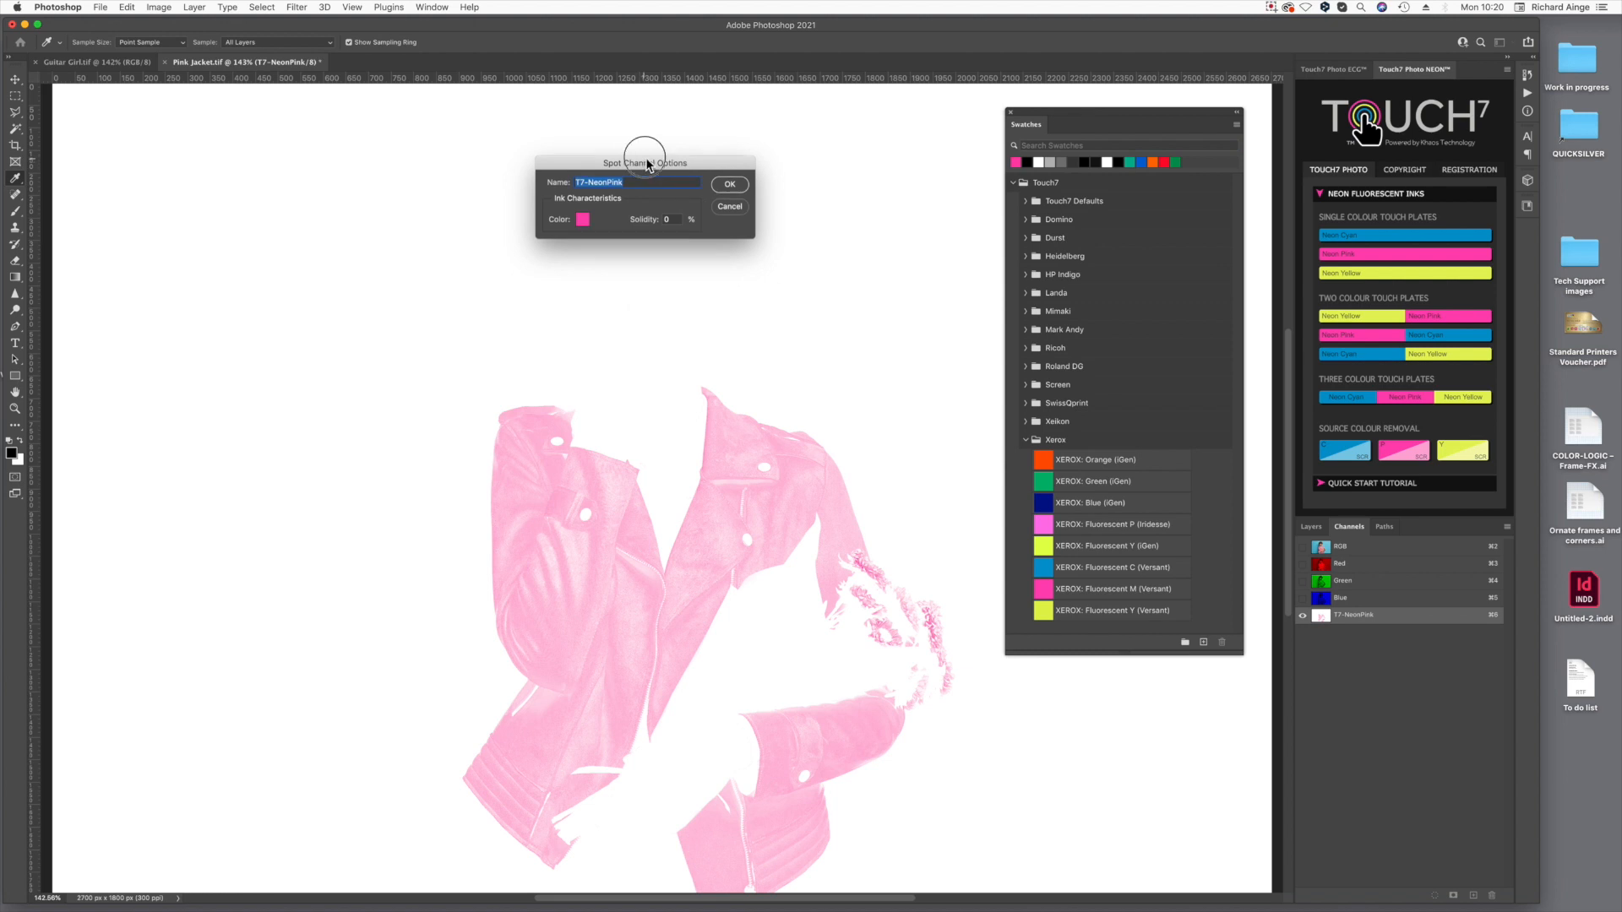
left_click_drag(642, 164, 689, 224)
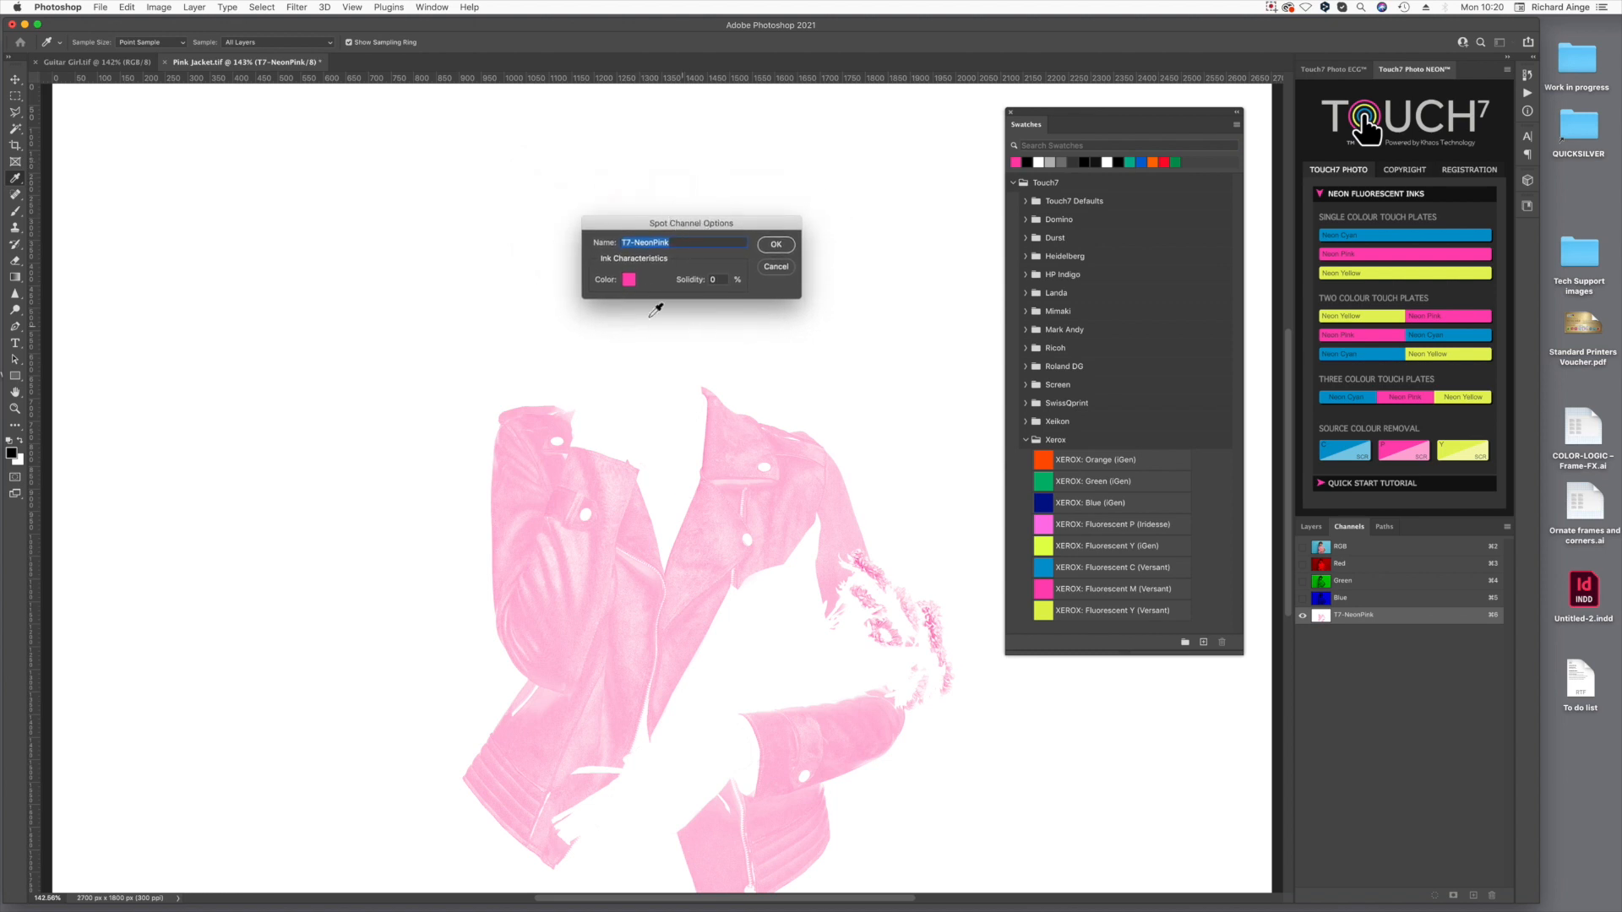
left_click(629, 280)
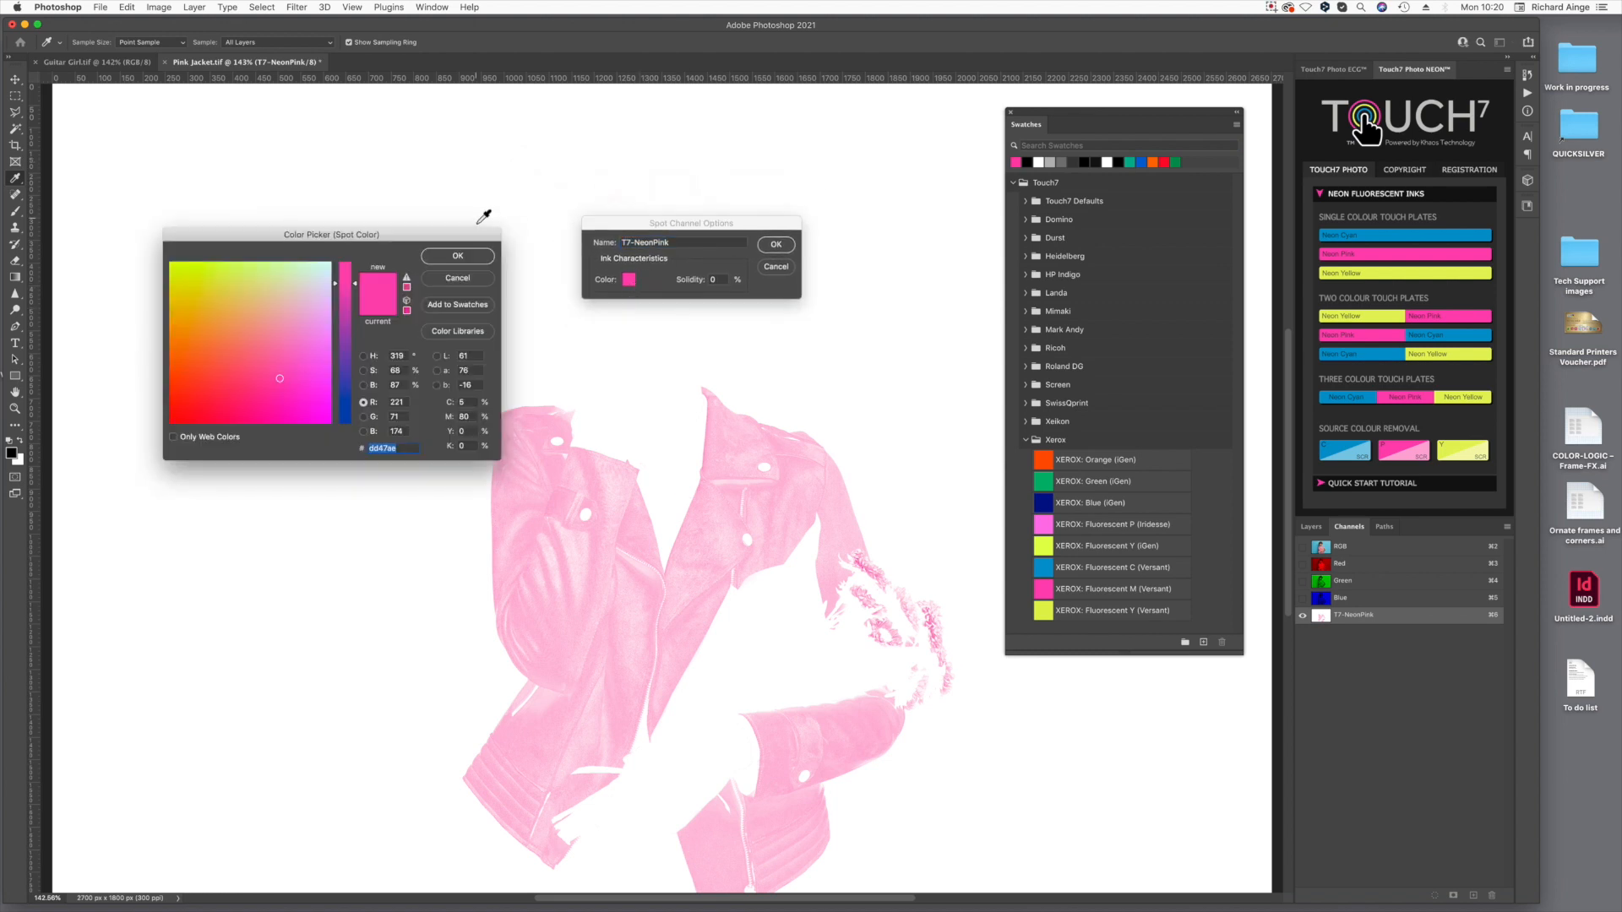
left_click_drag(460, 234, 802, 326)
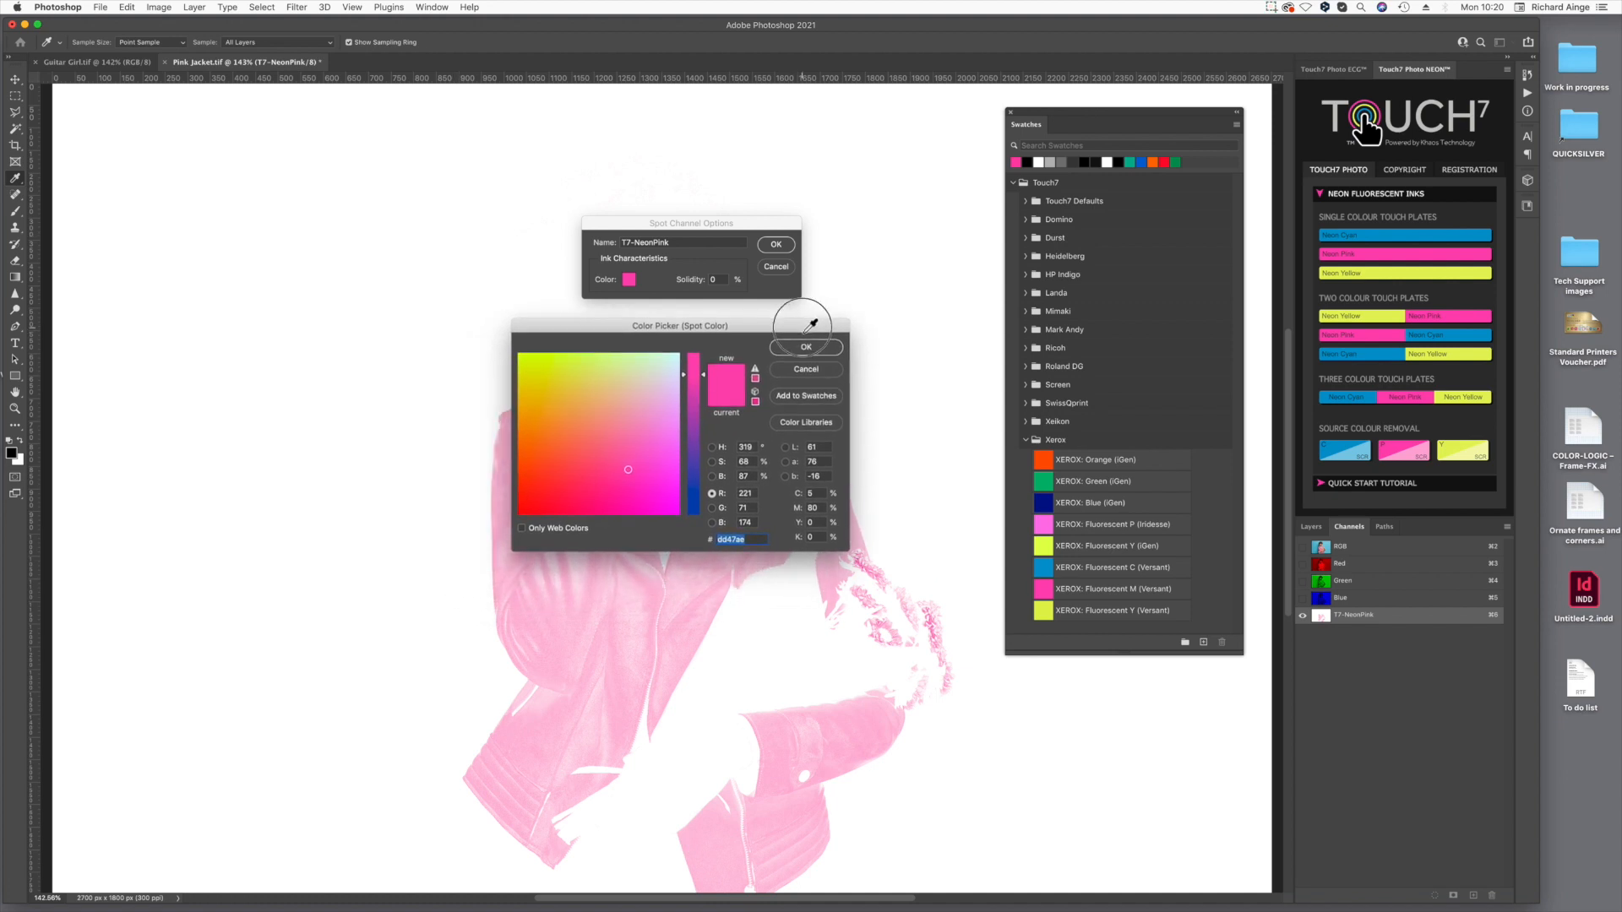
left_click(1053, 524)
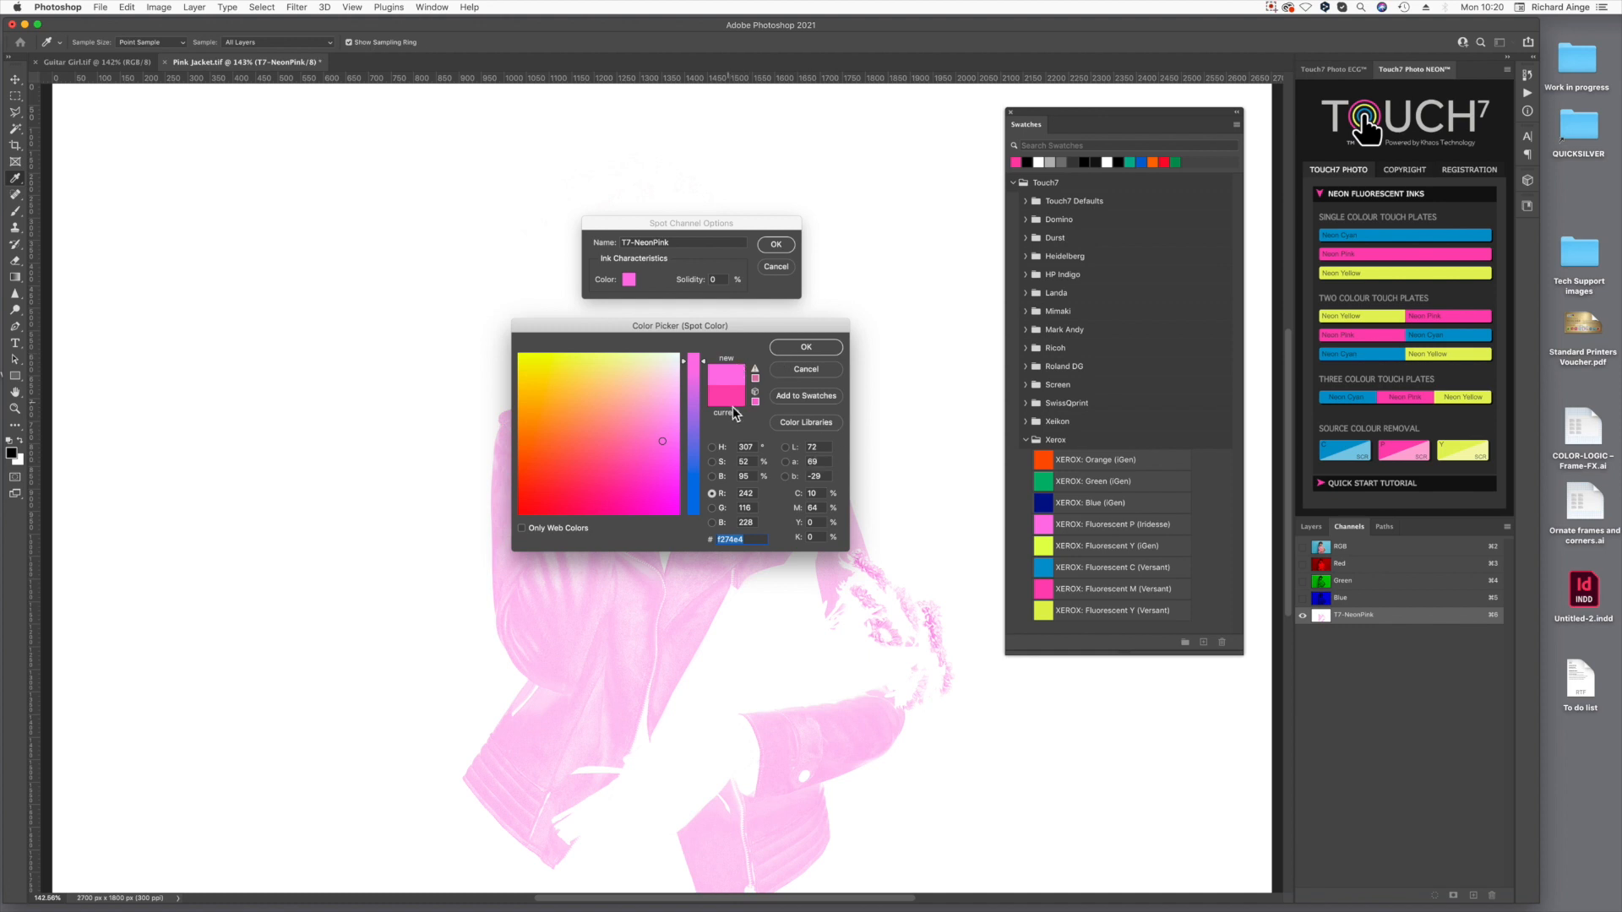
left_click_drag(762, 329, 426, 293)
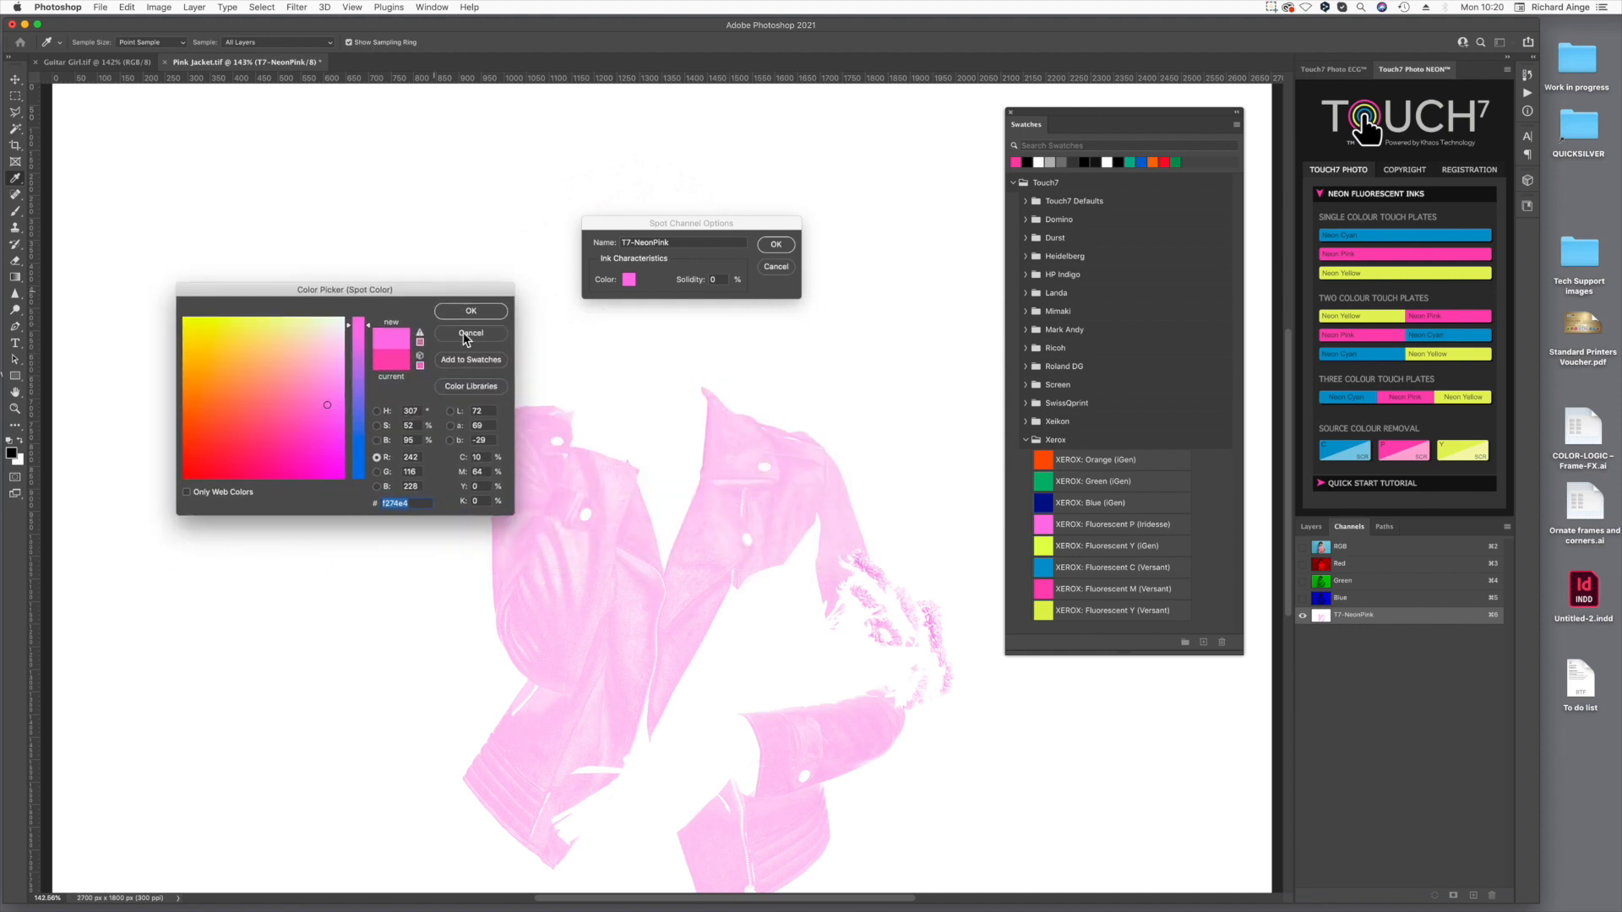
Preview the T7-NeonPink plate in the XEROX Fluorescent M (Versant), Blue (iGen), Green (iGen) and Orange (iGen) swatches.
left_click(1048, 588)
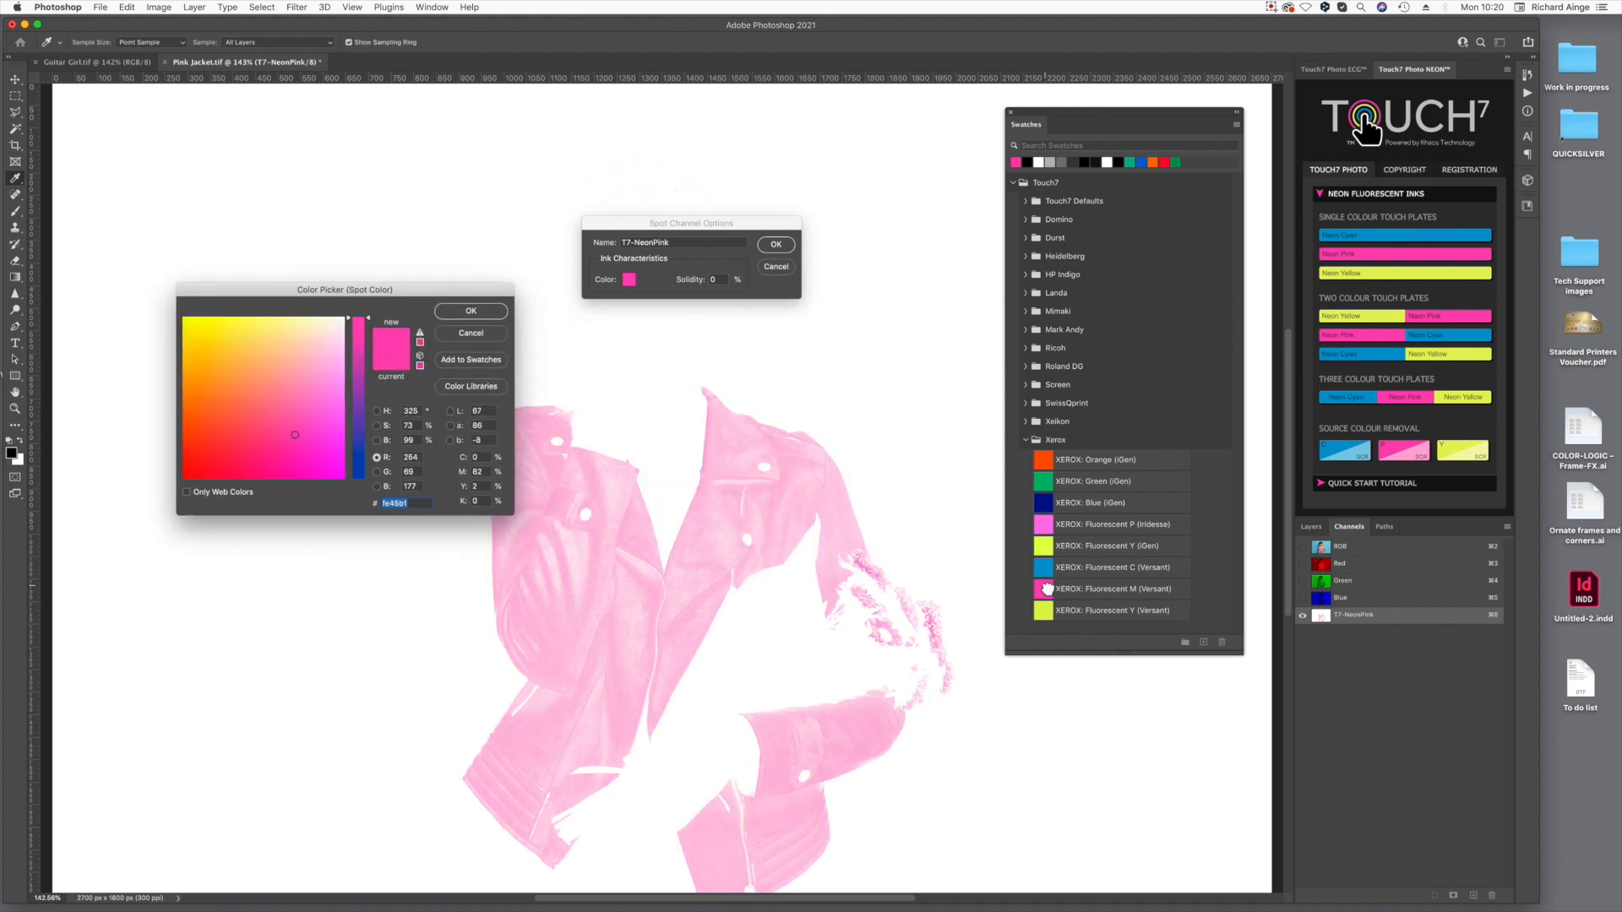
left_click(1046, 504)
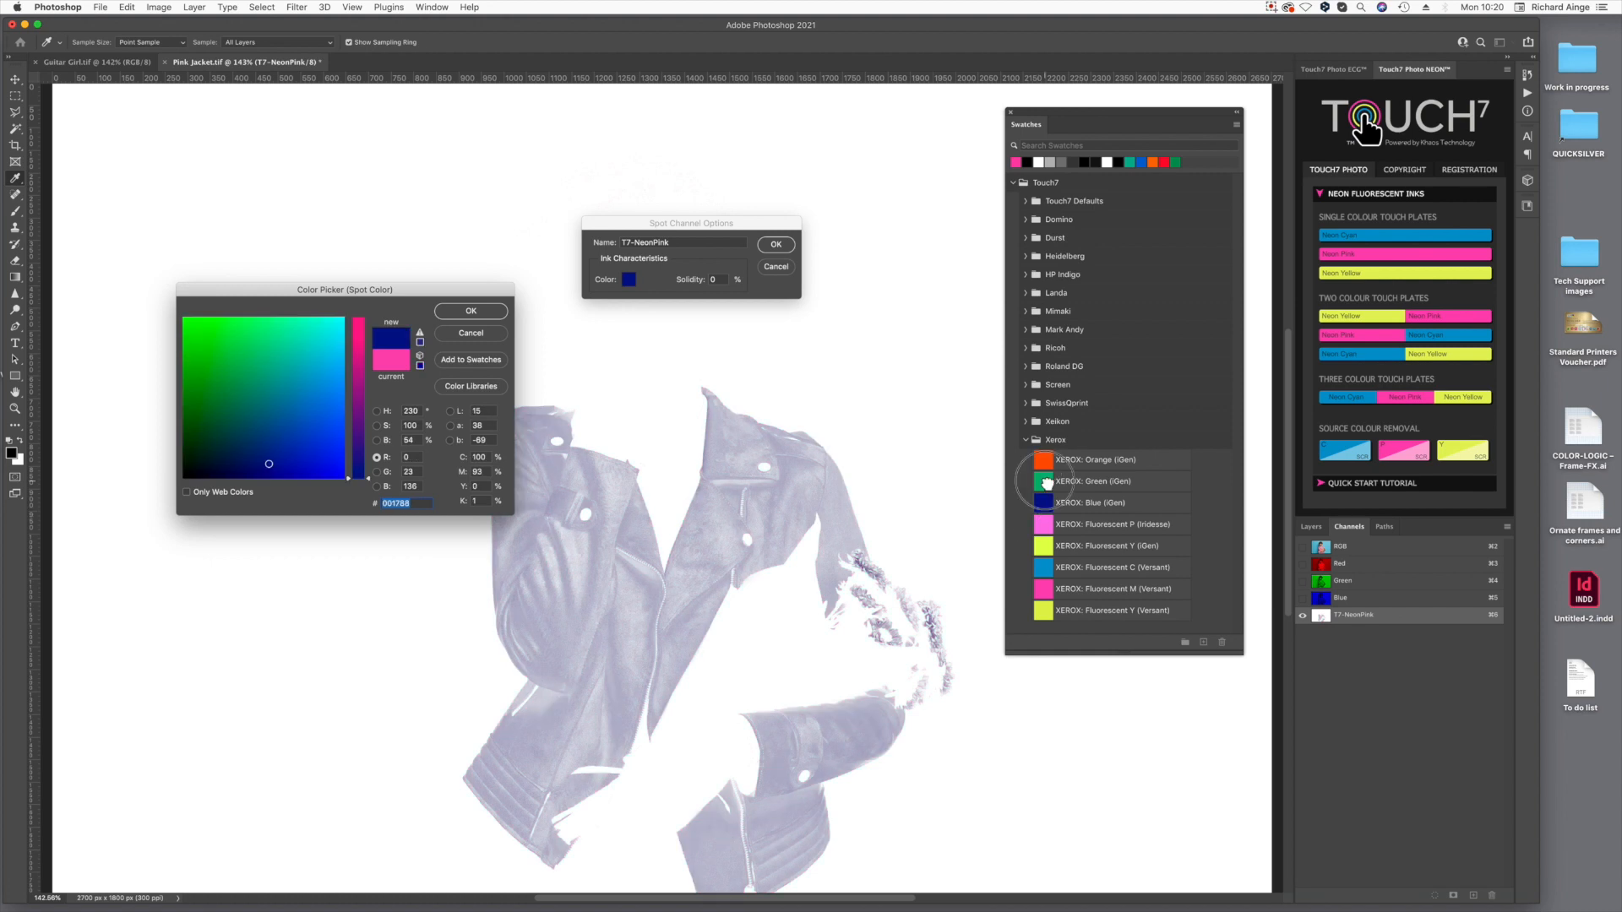
left_click(1047, 480)
left_click(1048, 459)
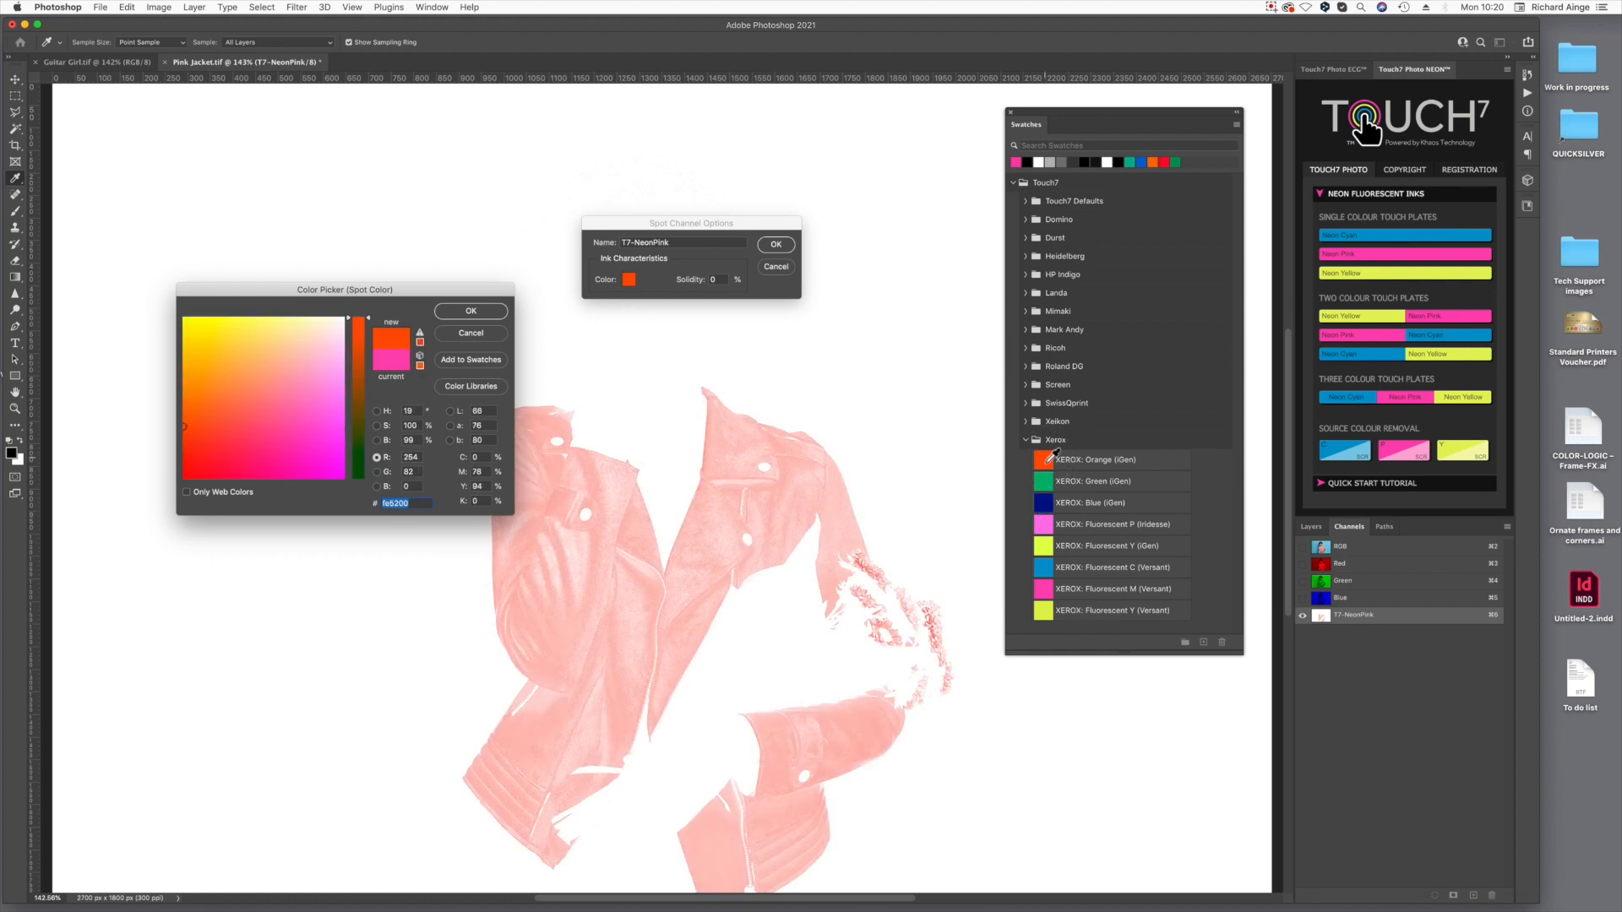
Choose XEROX: Fluorescent P (Iridesse) as the T7-NeonPink ink colour and accept the spot channel options.
left_click(1048, 524)
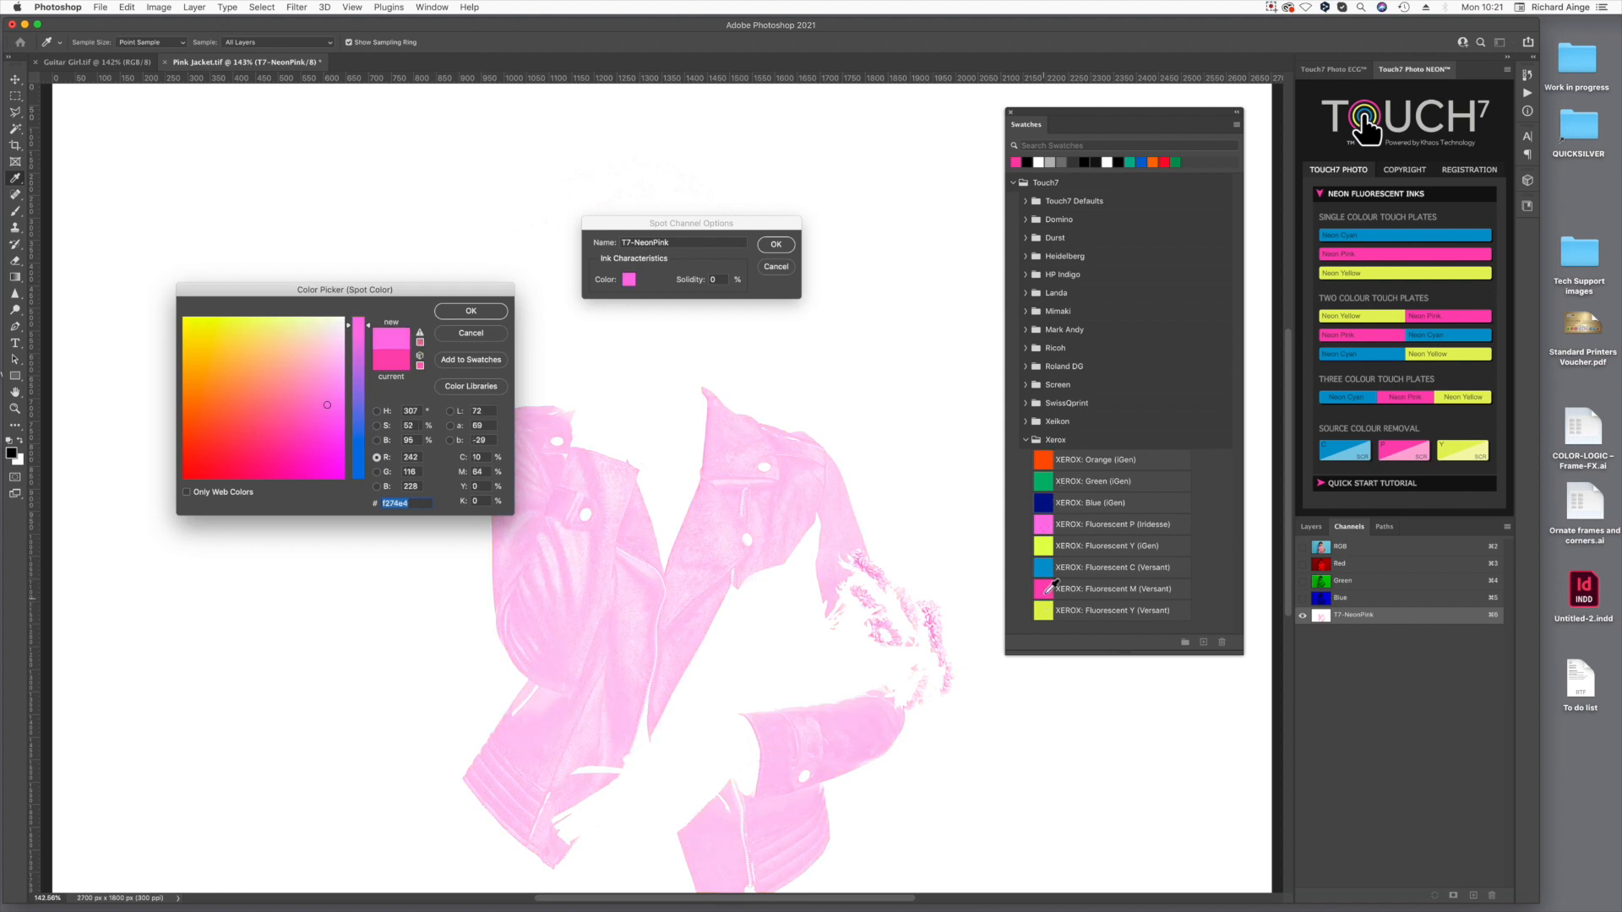
left_click(481, 313)
left_click(775, 245)
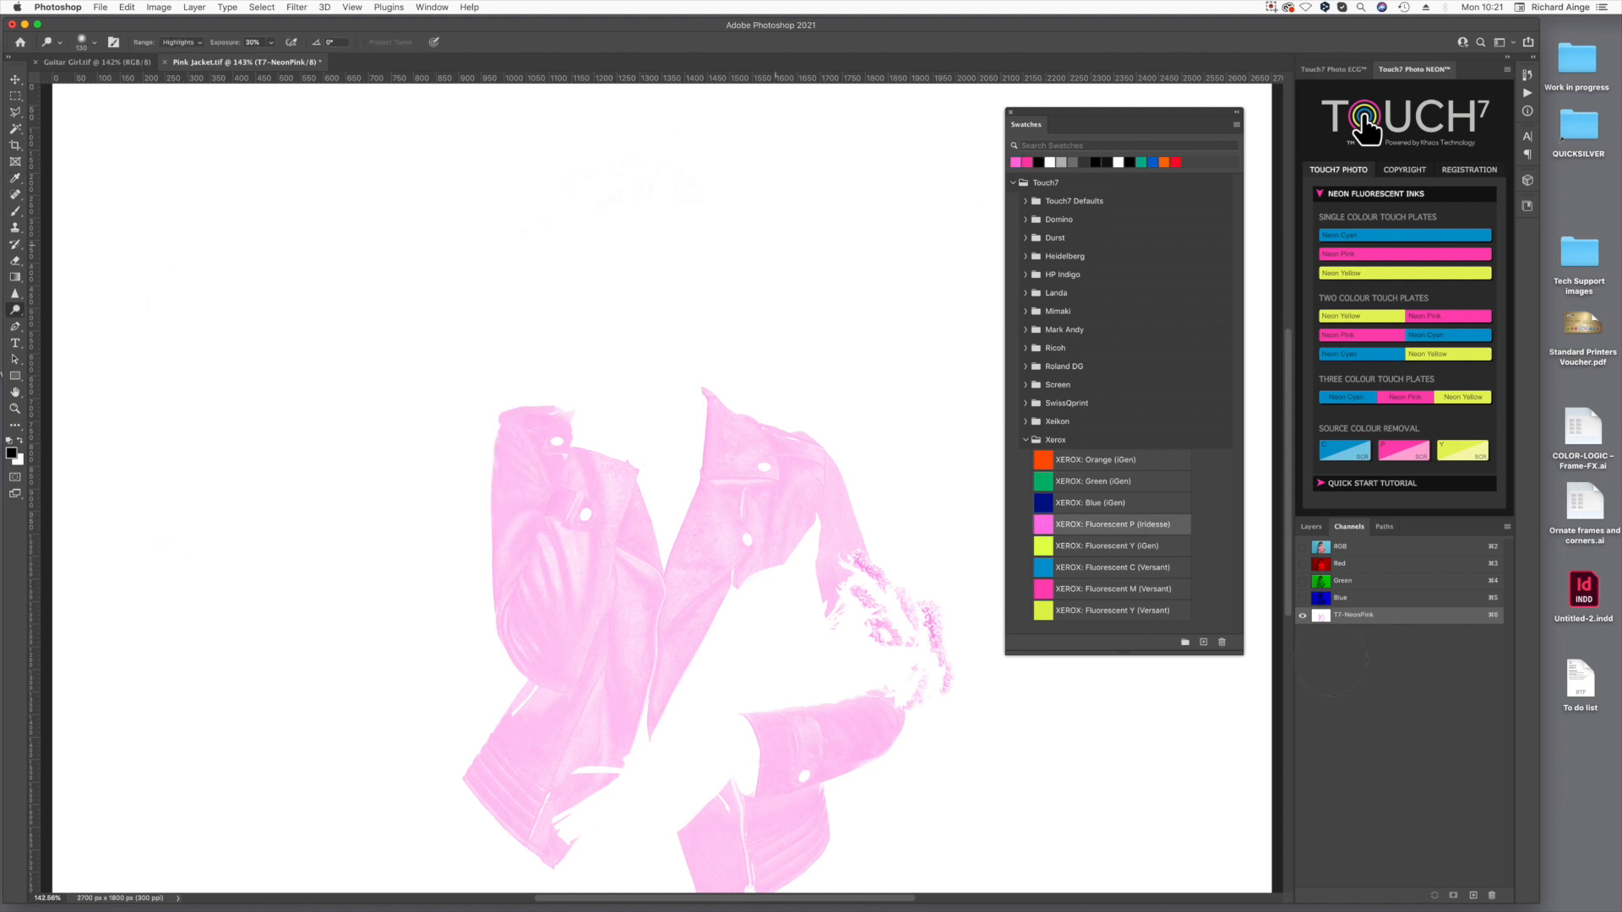
Compare the RGB image with and without the T7-NeonPink plate, and return to viewing the plate alone.
left_click(1302, 547)
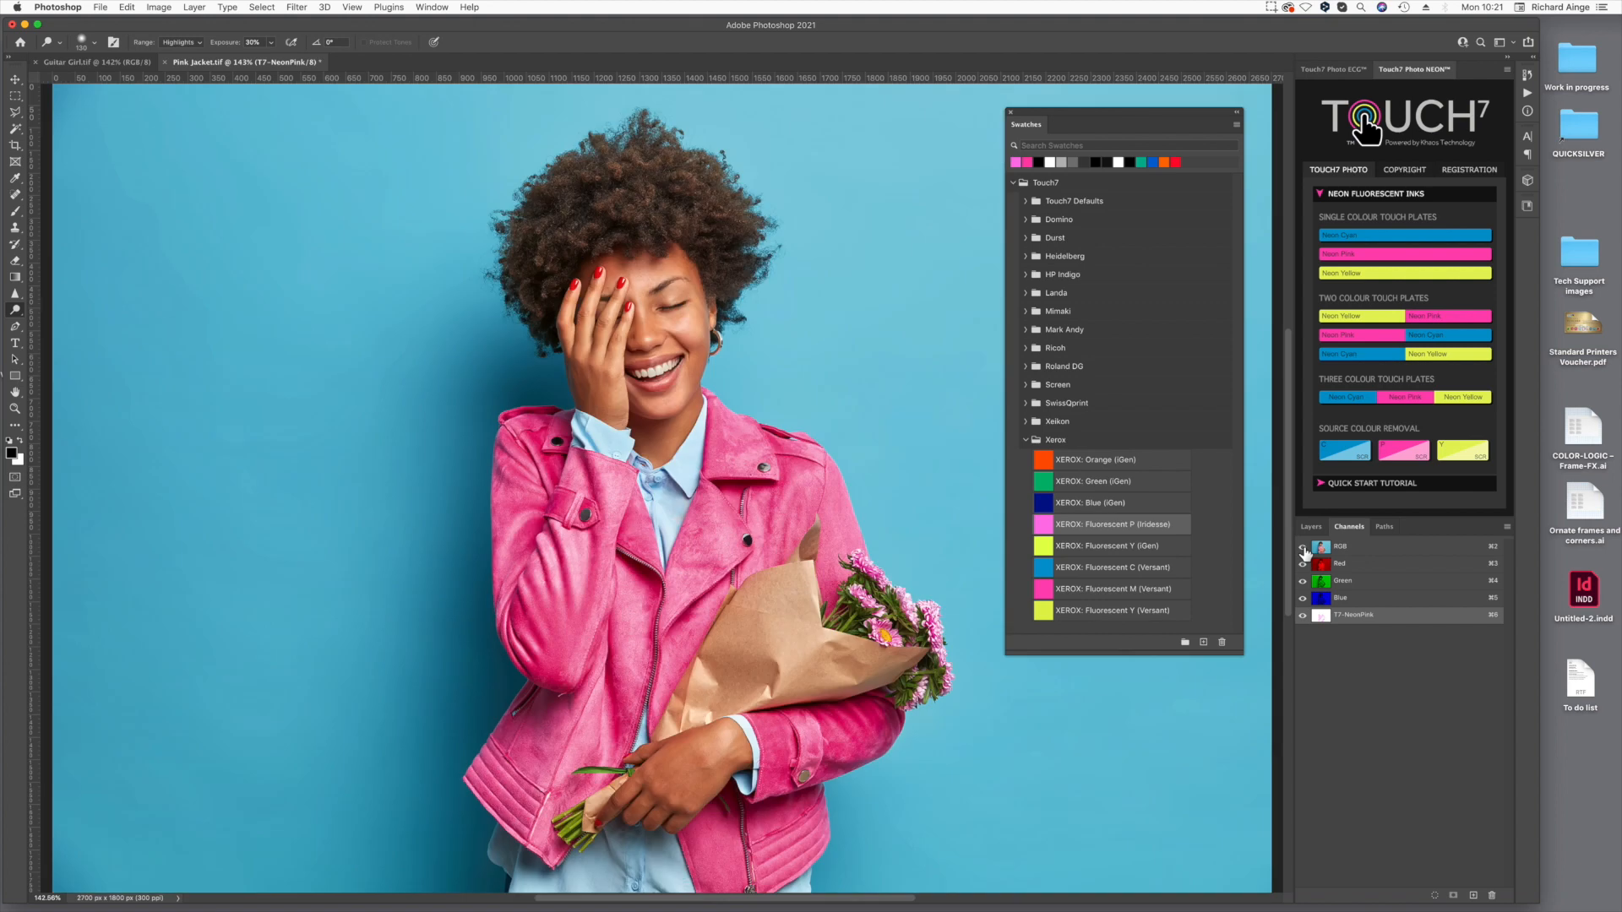
left_click(1304, 618)
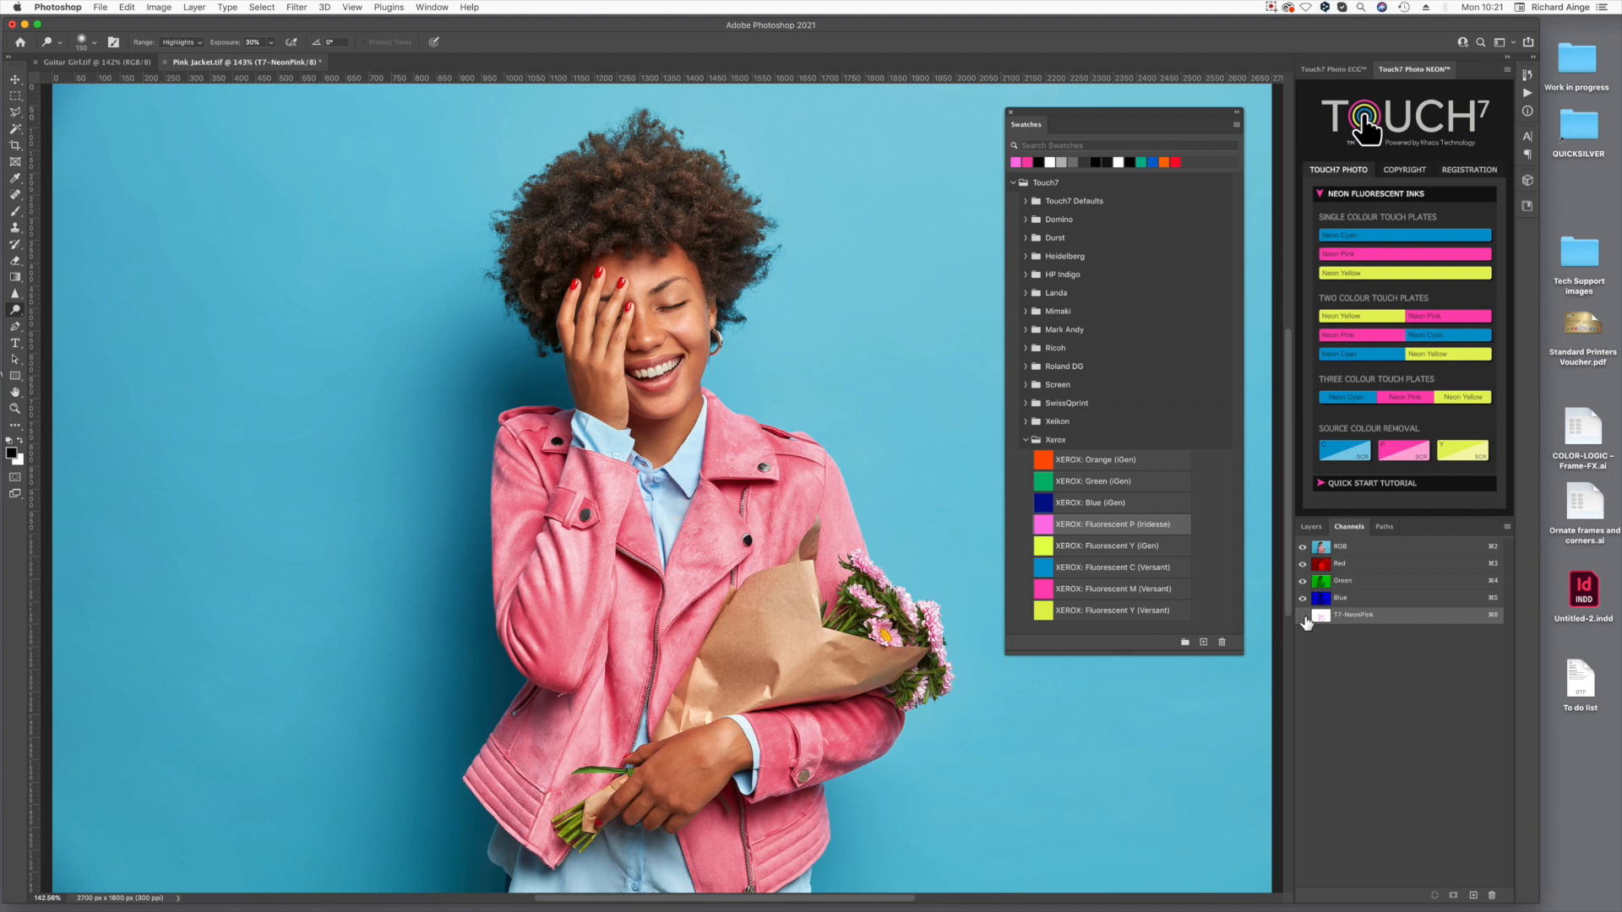
left_click(1303, 618)
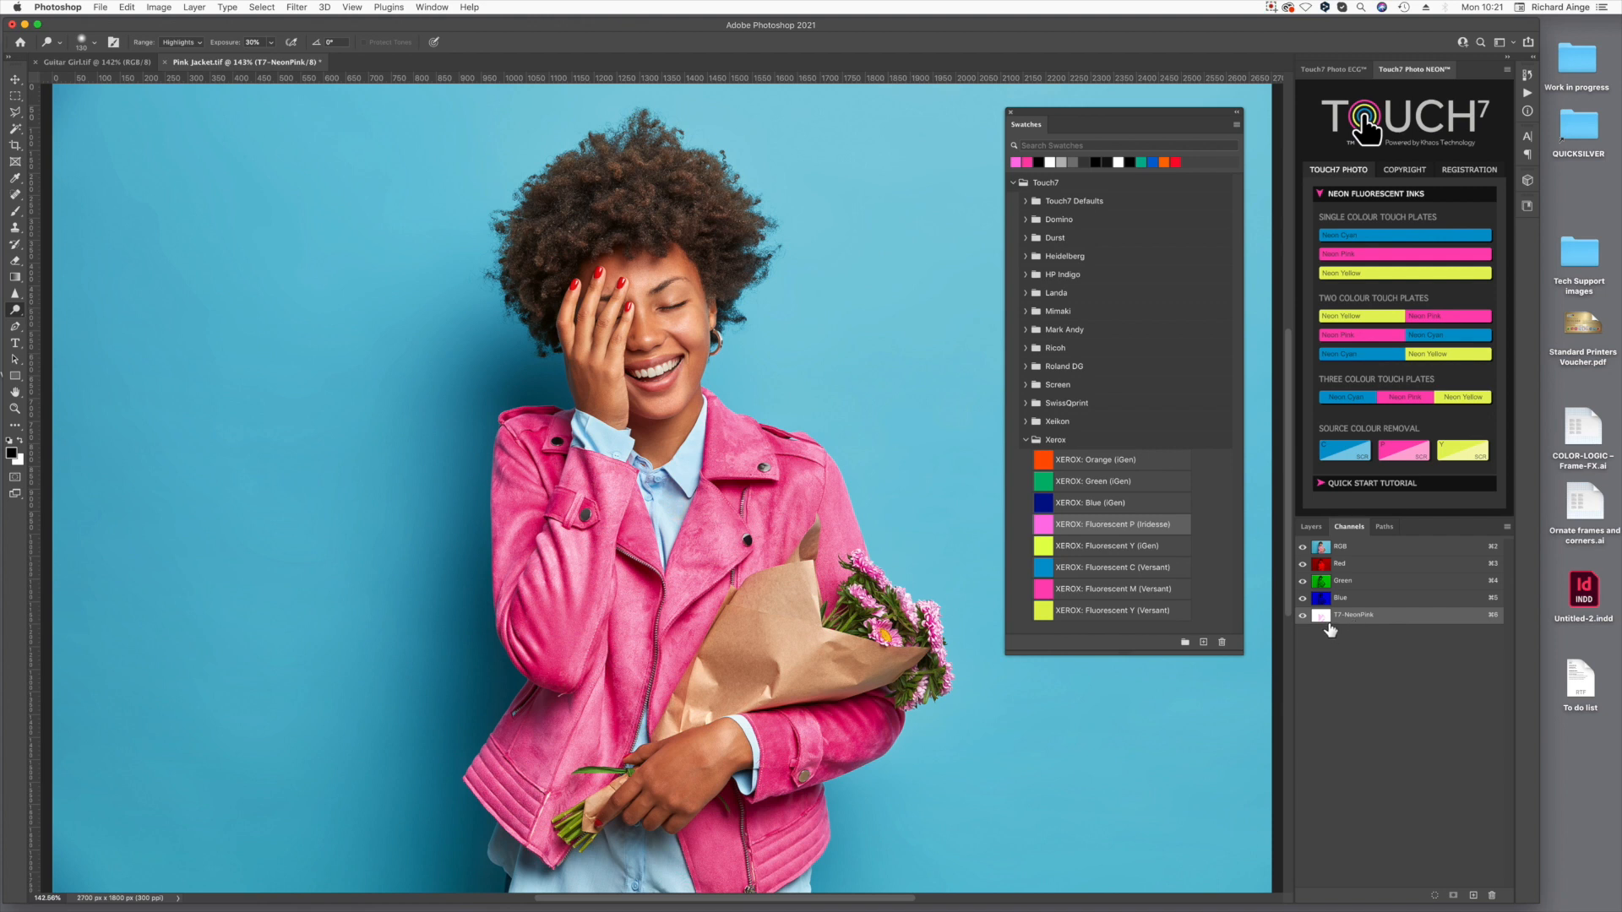
left_click(1302, 548)
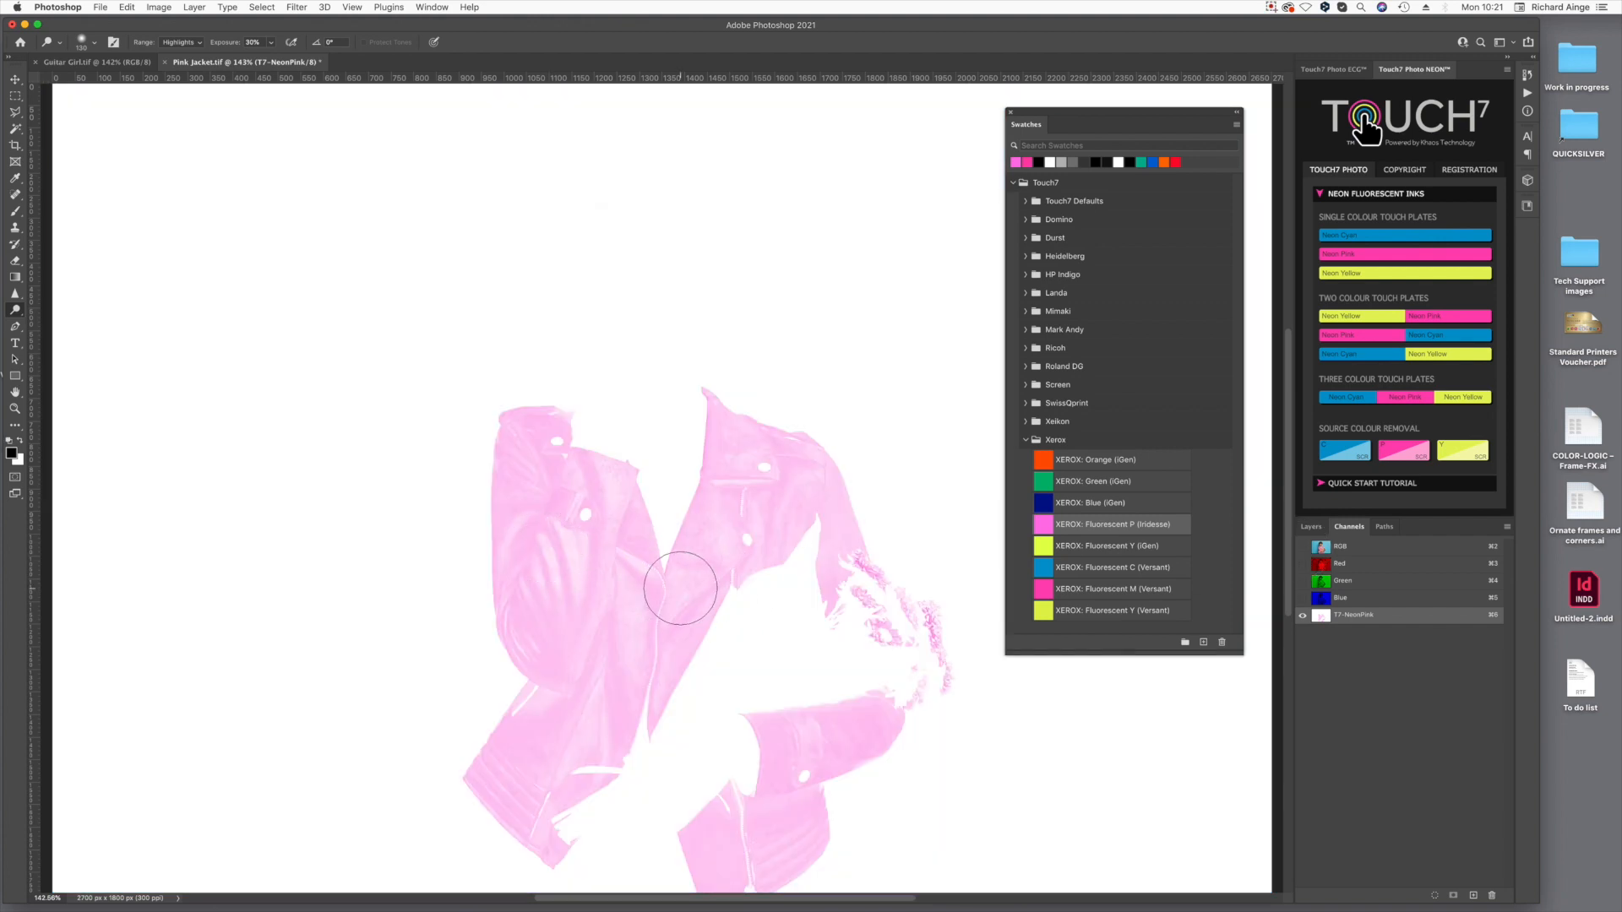
Turn off Show Channels in Color in the Interface preferences and select the T7-NeonPink plate to view it in grayscale.
left_click(83, 7)
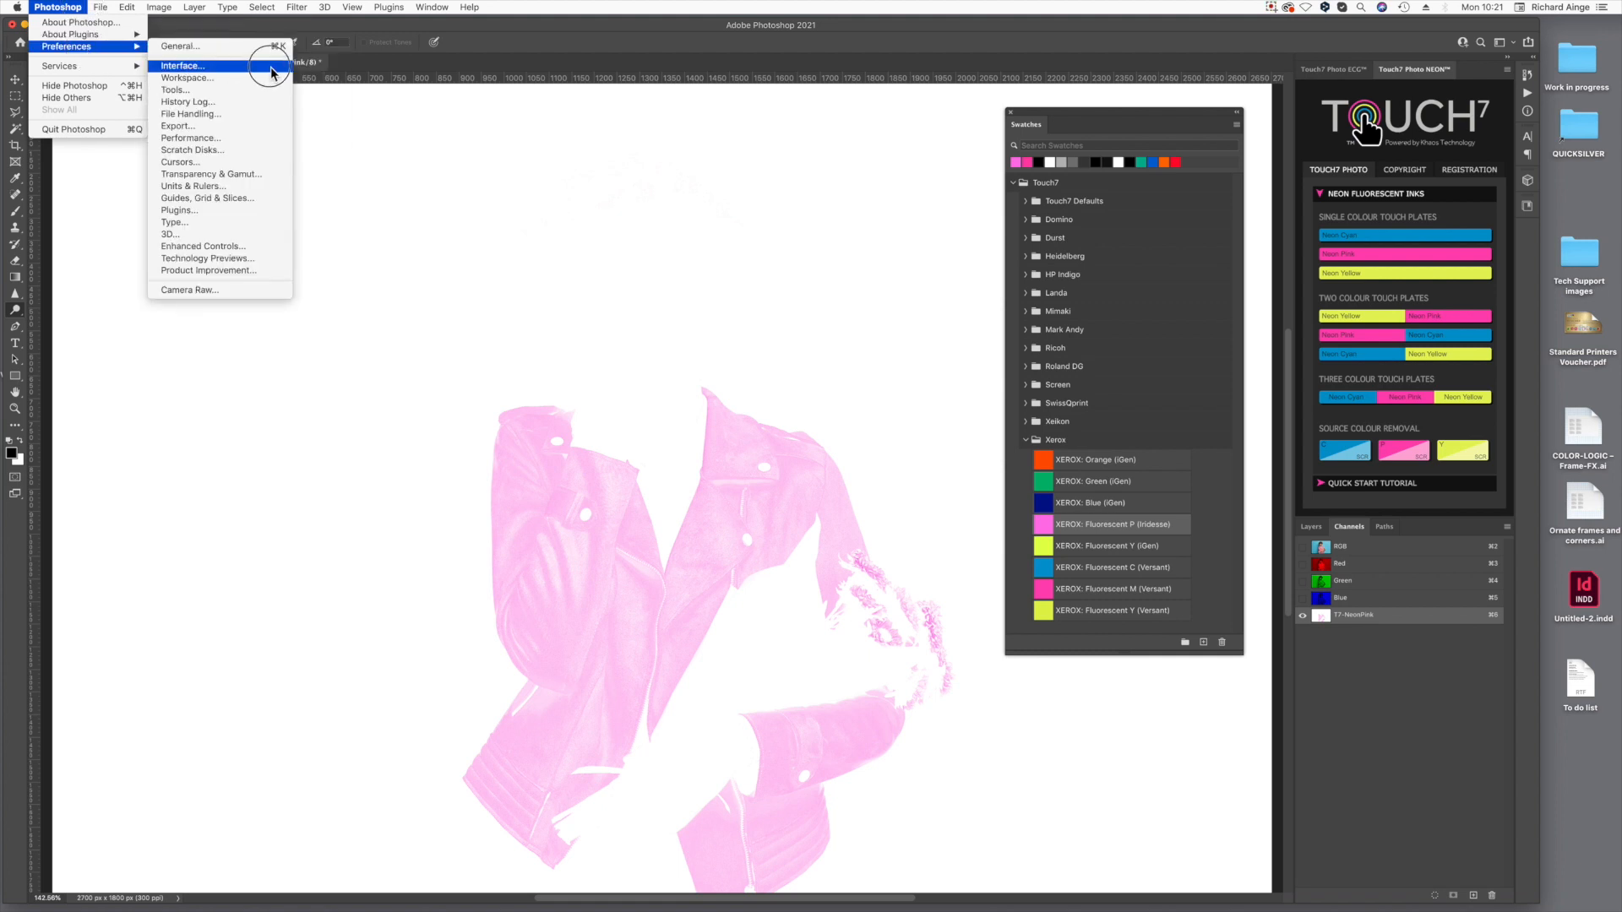
left_click(356, 237)
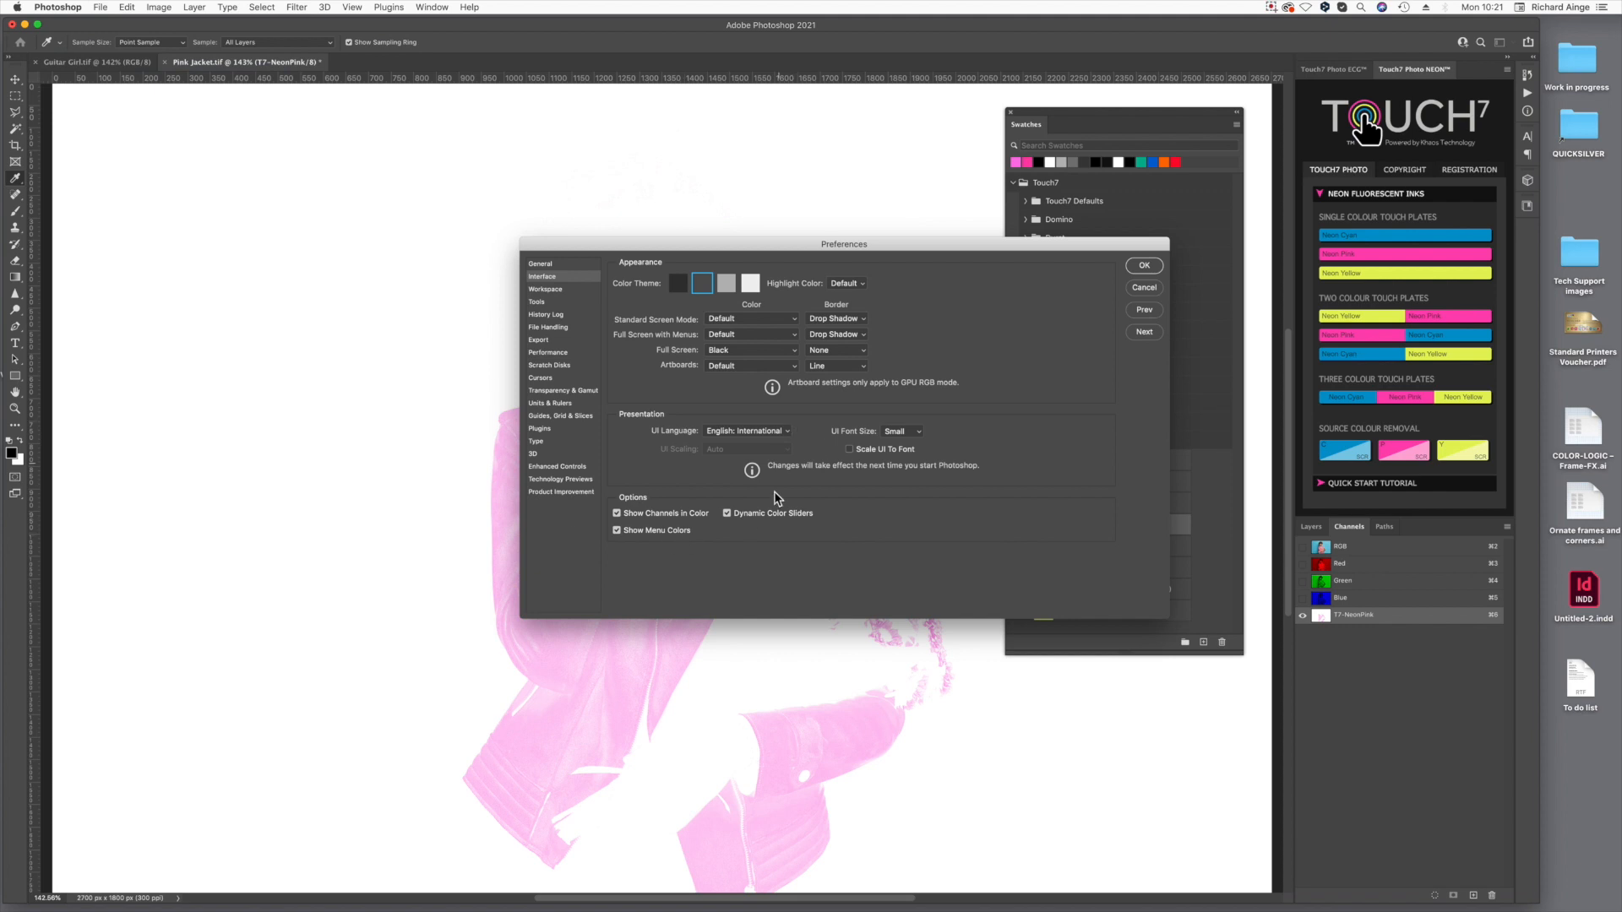
left_click(694, 514)
left_click(1144, 265)
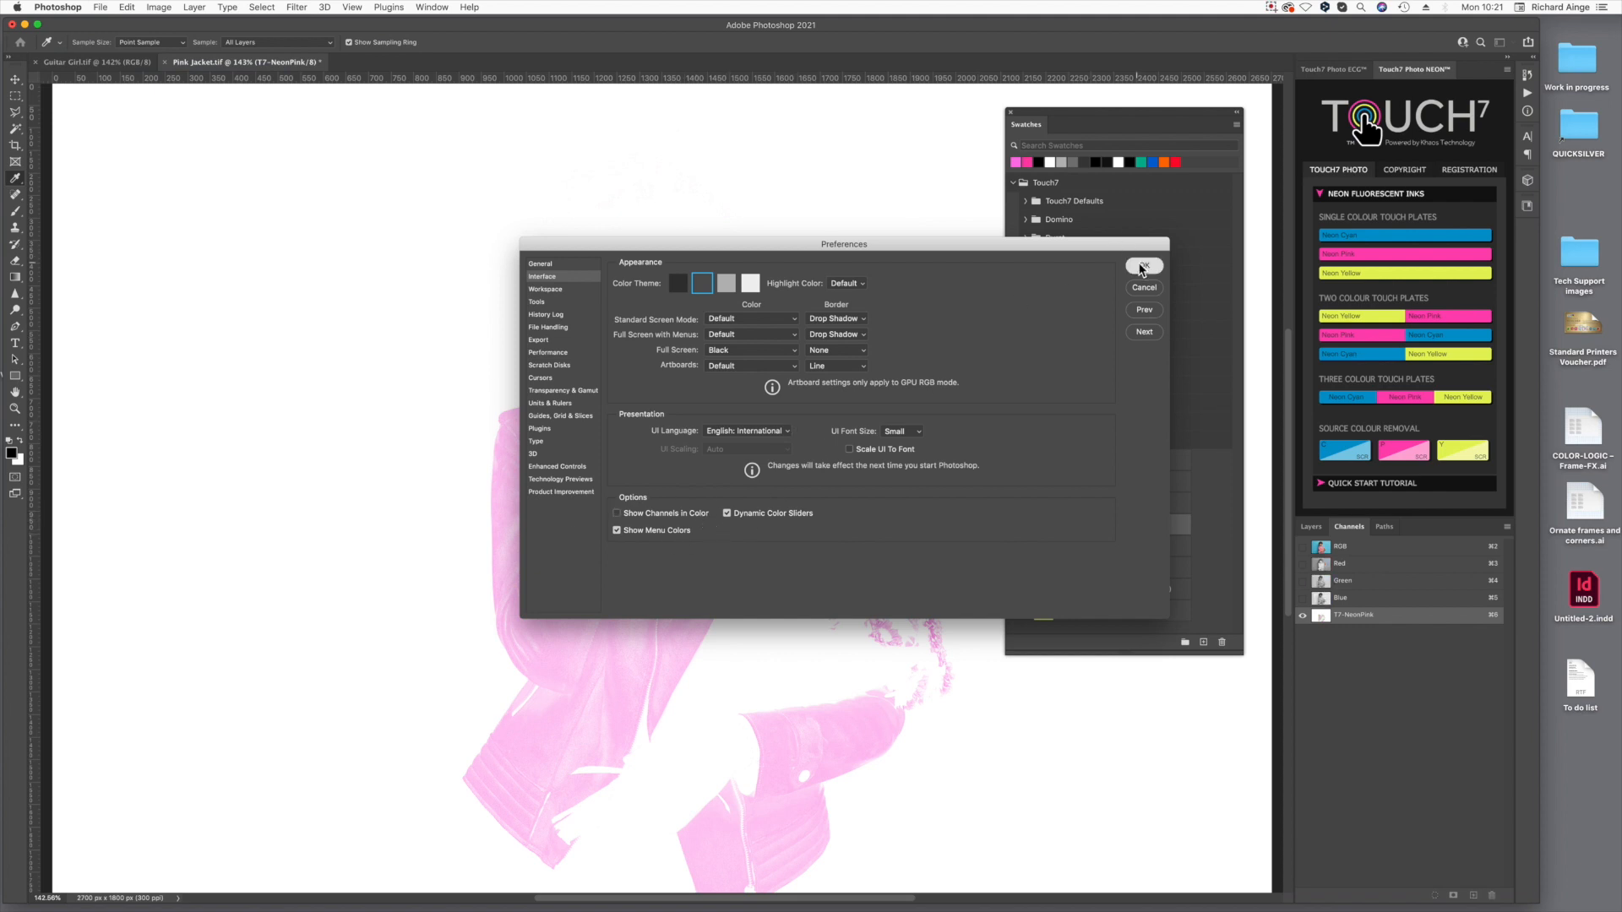
left_click(1328, 617)
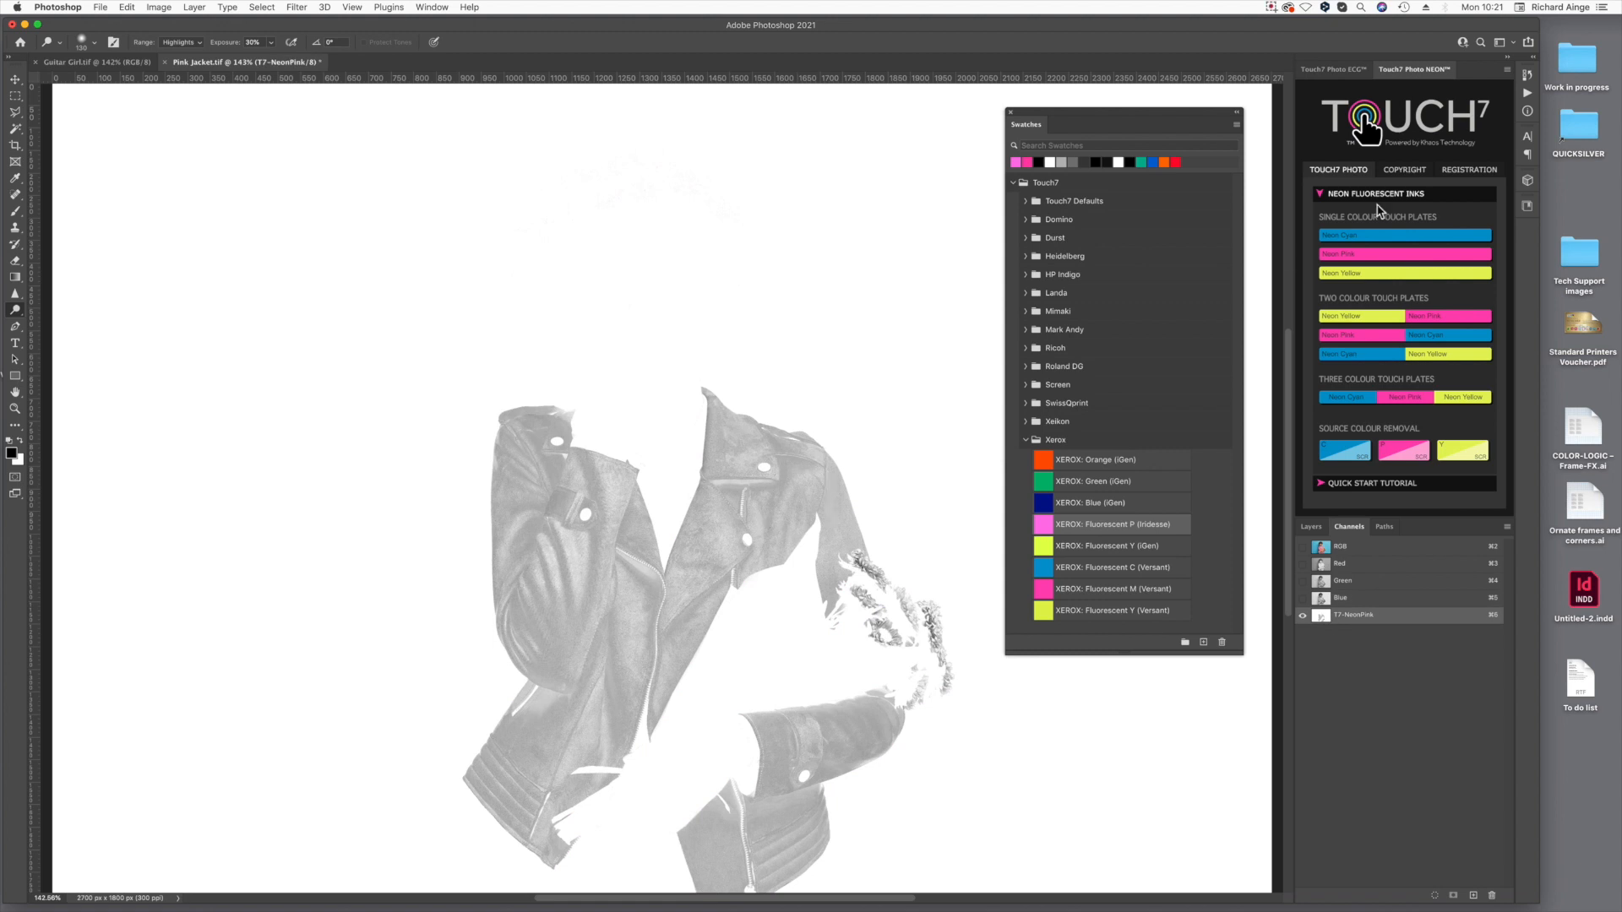
Float the Info readout over the canvas above the jacket and check the plate's density on the sleeve.
left_click(1530, 111)
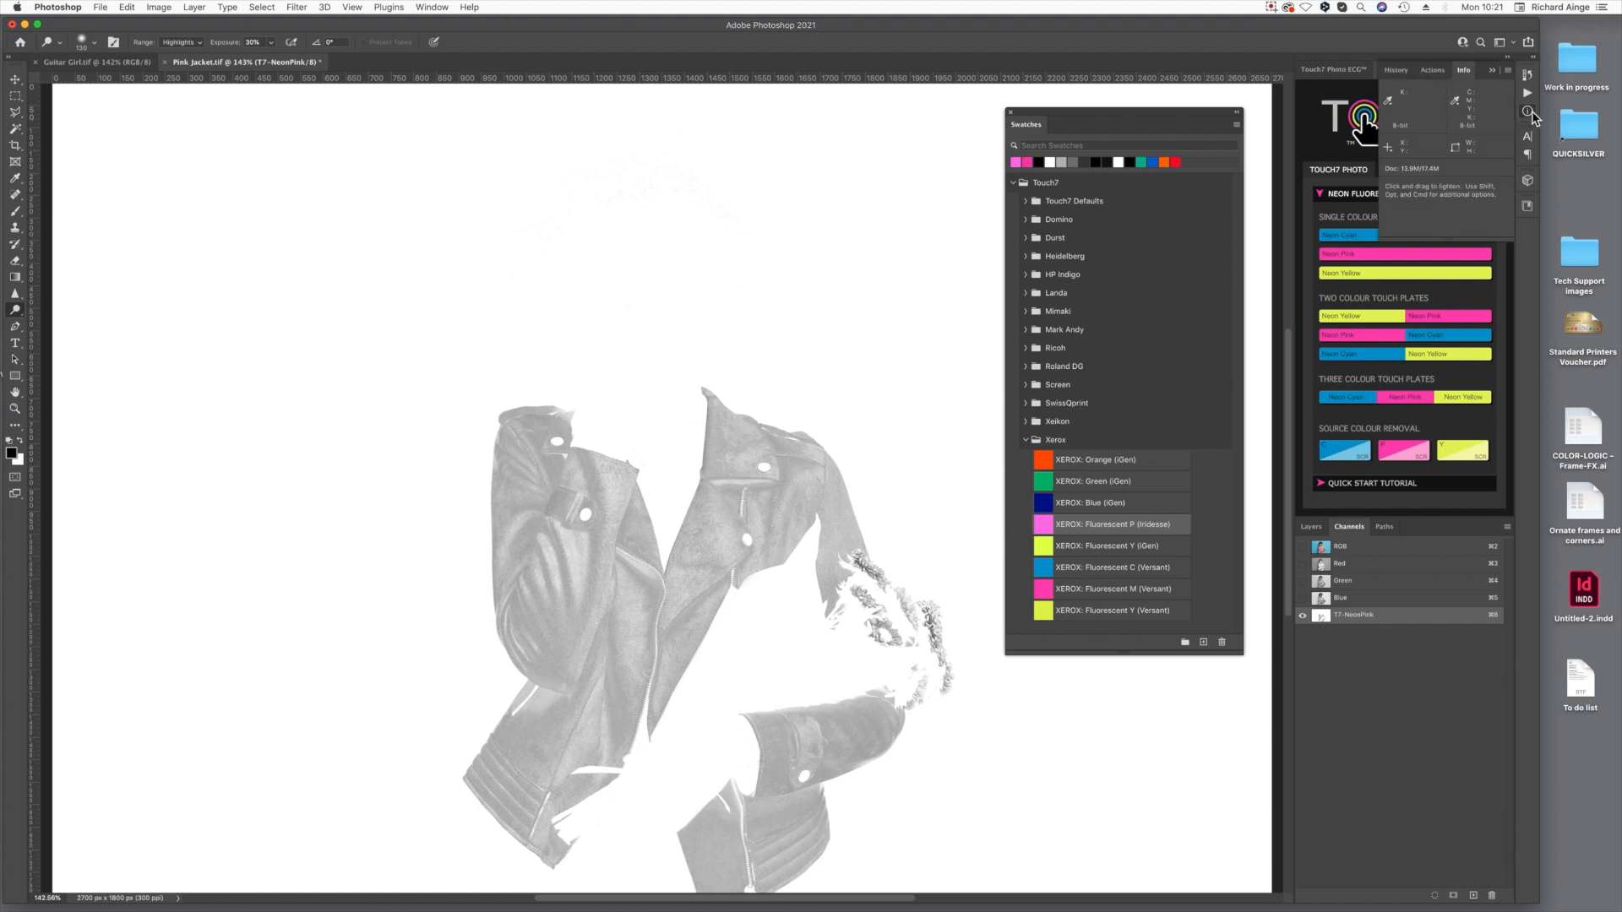
left_click(1466, 73)
left_click_drag(1467, 74, 752, 121)
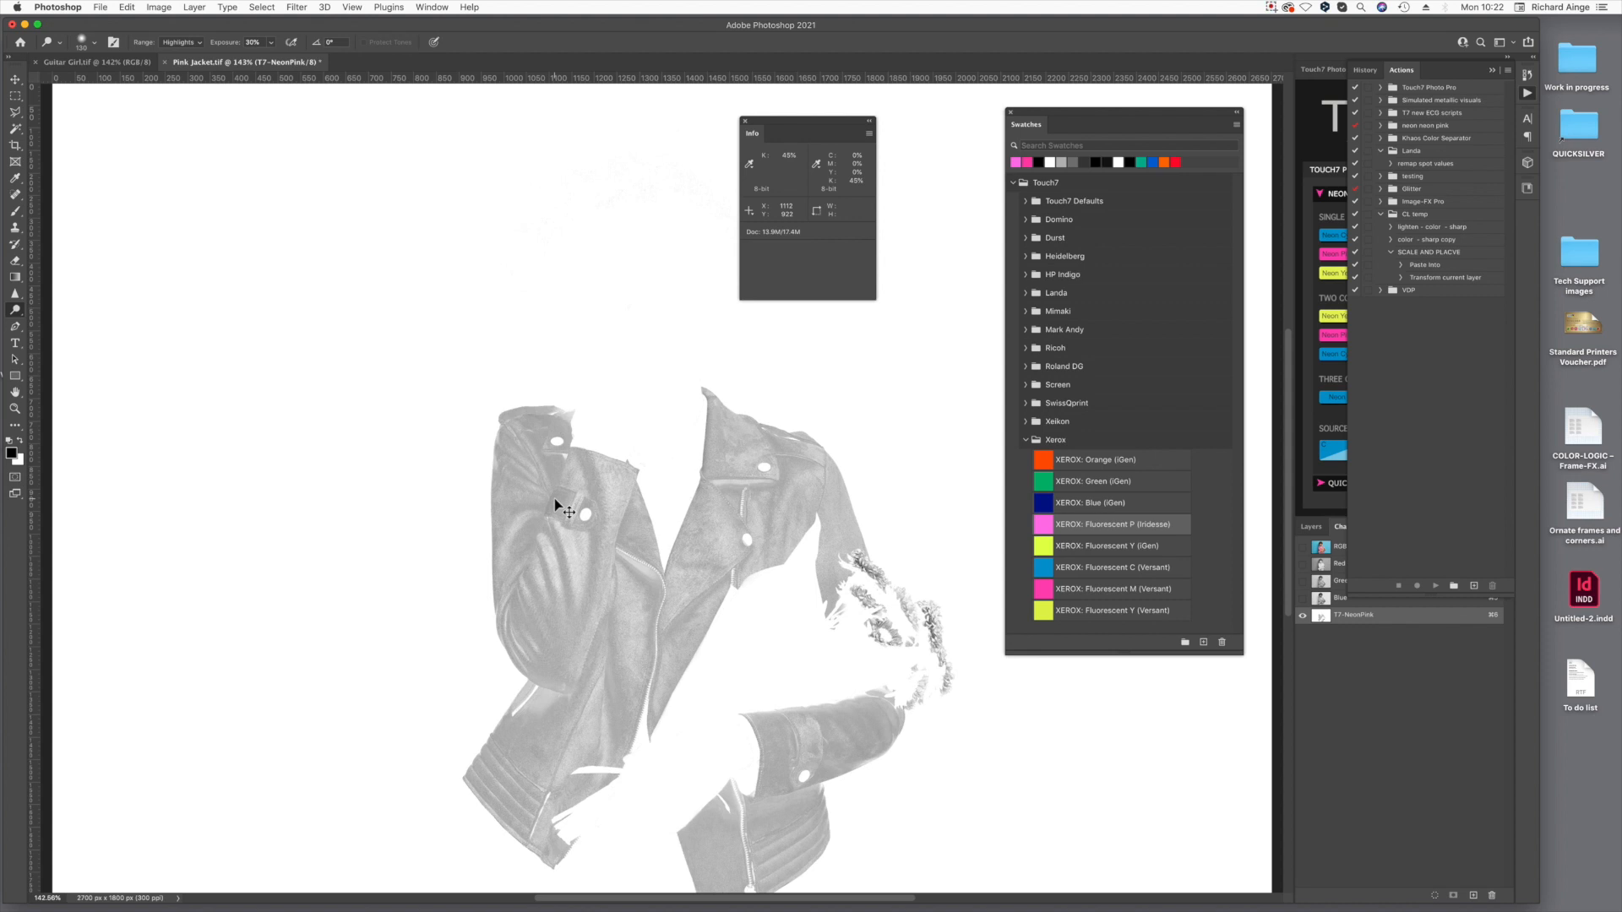
Try a Levels shadow input of 137 on the grayscale T7-NeonPink plate and cancel the adjustment.
key("super+l")
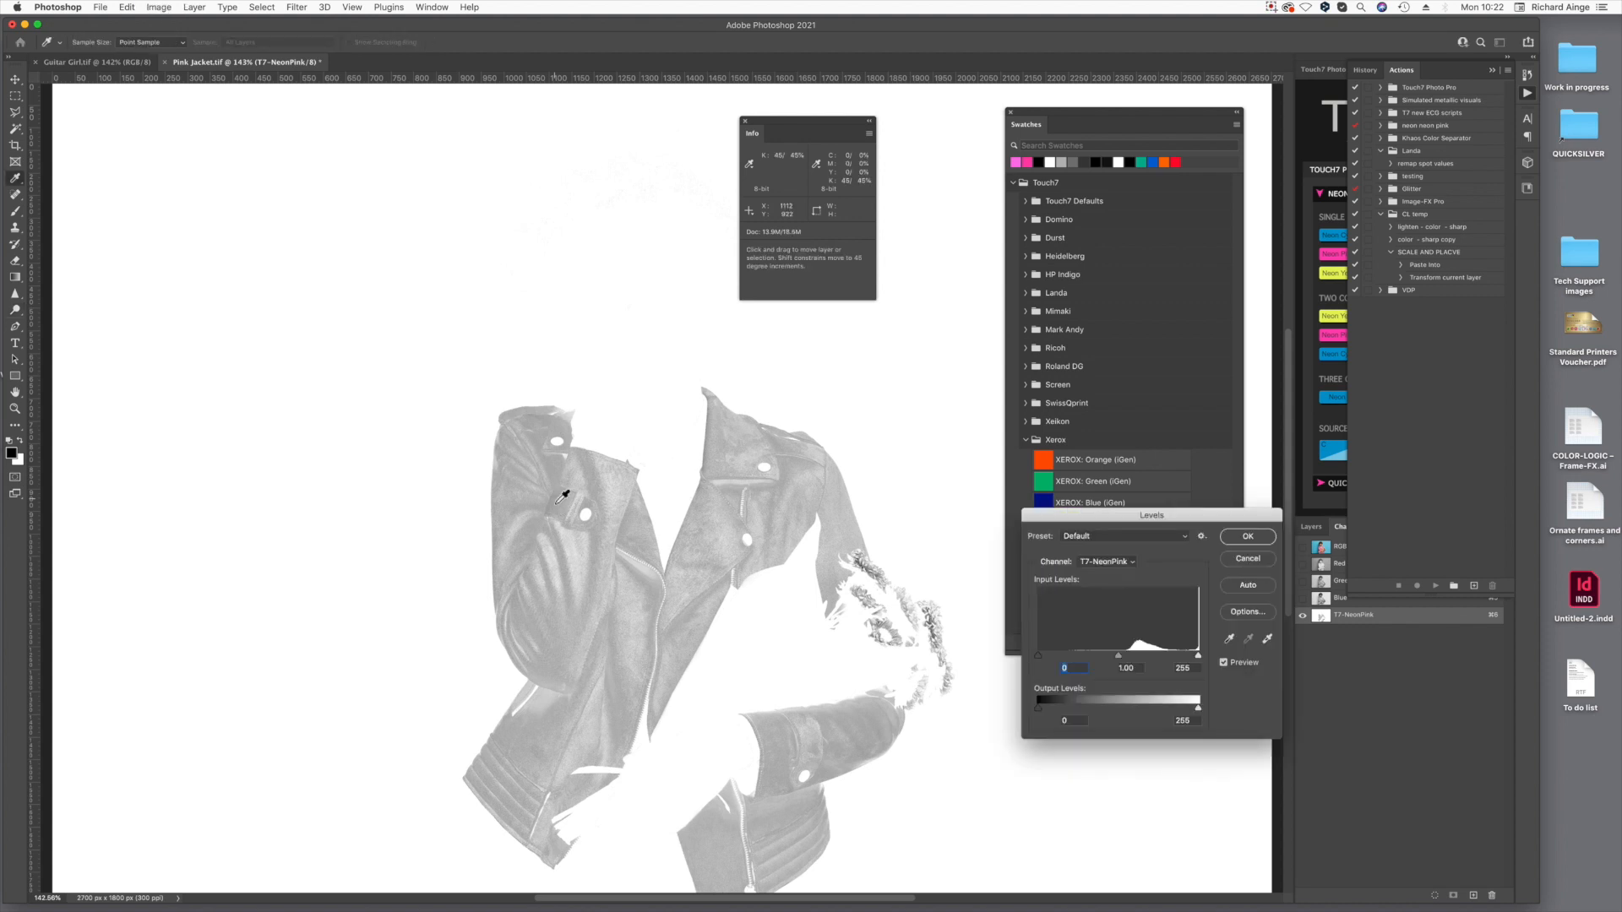
left_click_drag(1063, 516, 347, 140)
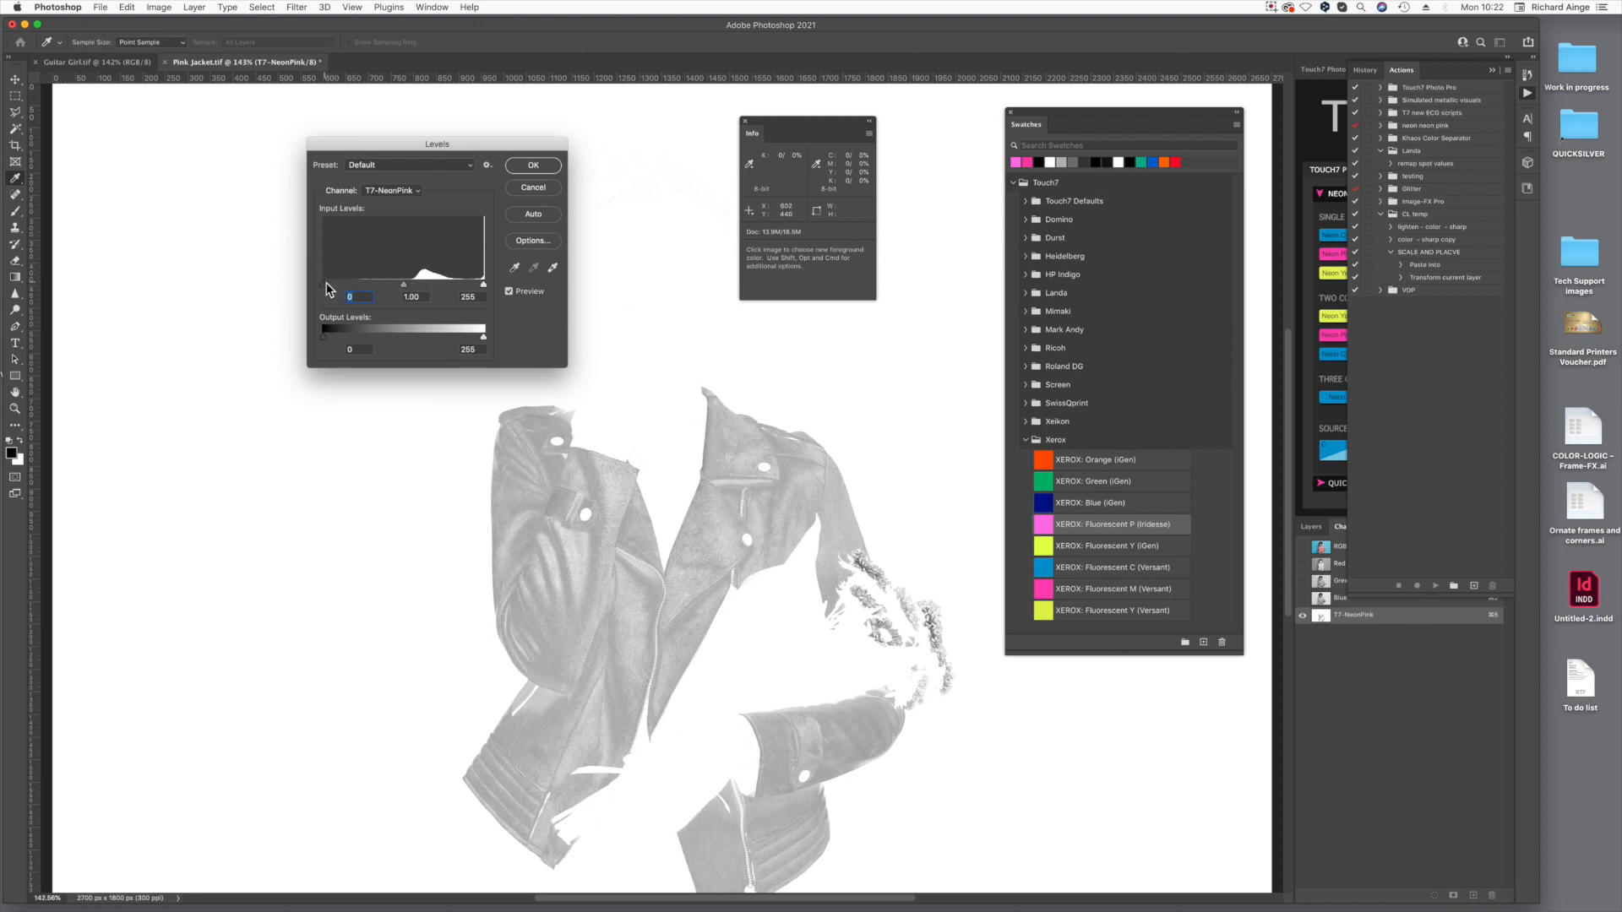
left_click_drag(325, 288, 411, 290)
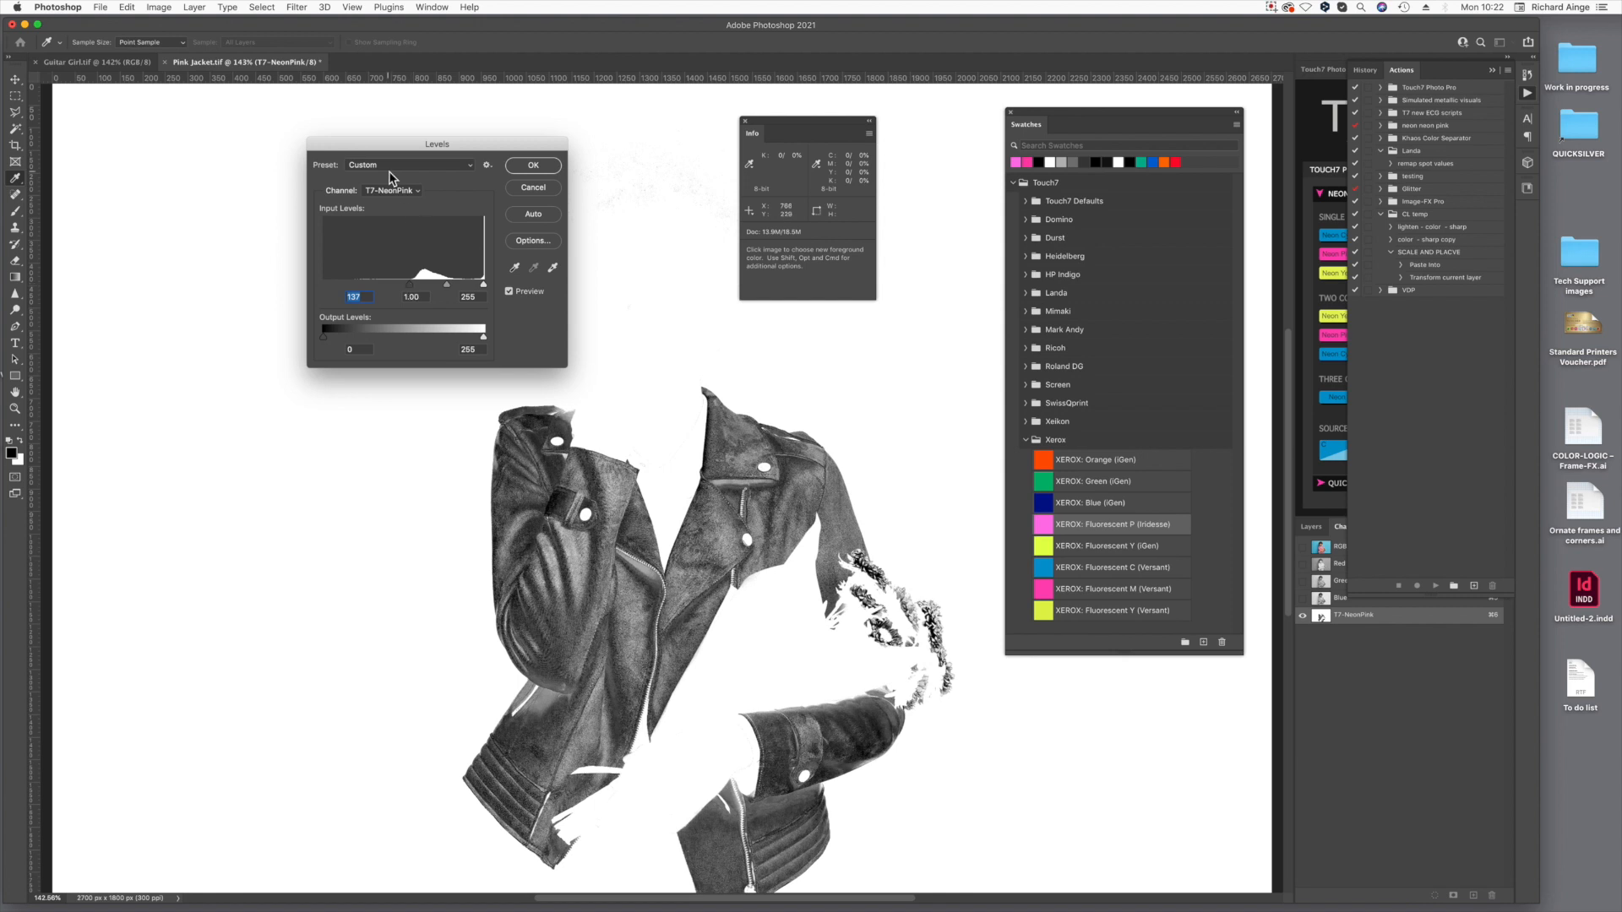
left_click(524, 191)
key("o")
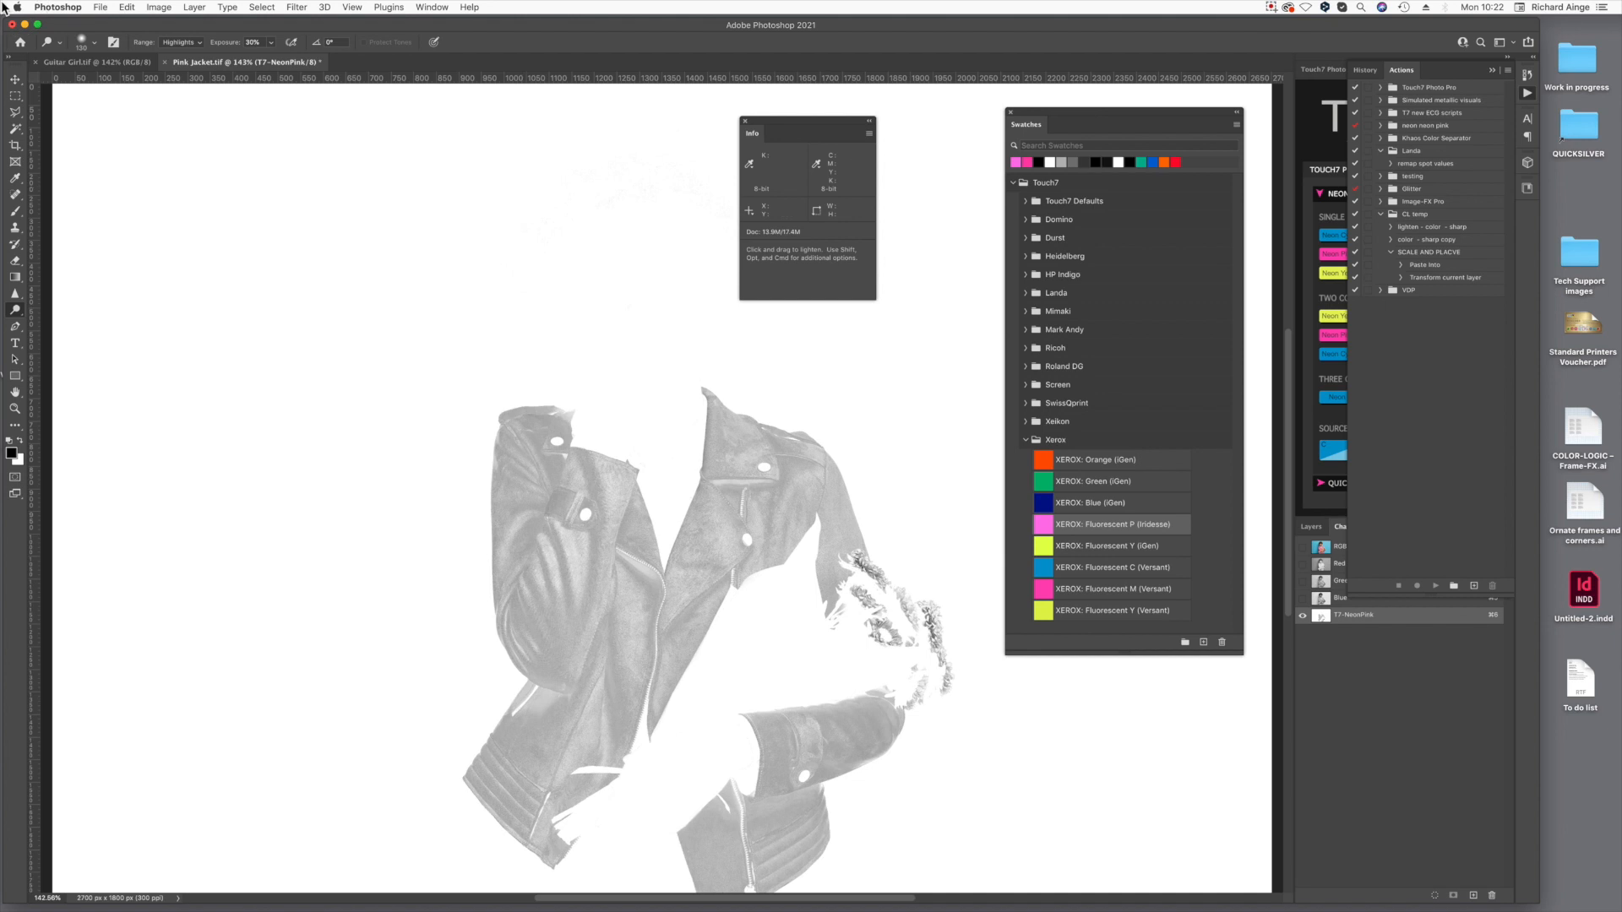
Turn Show Channels in Color back on in the Interface preferences and collapse the expanded Actions list.
left_click(57, 6)
left_click(82, 47)
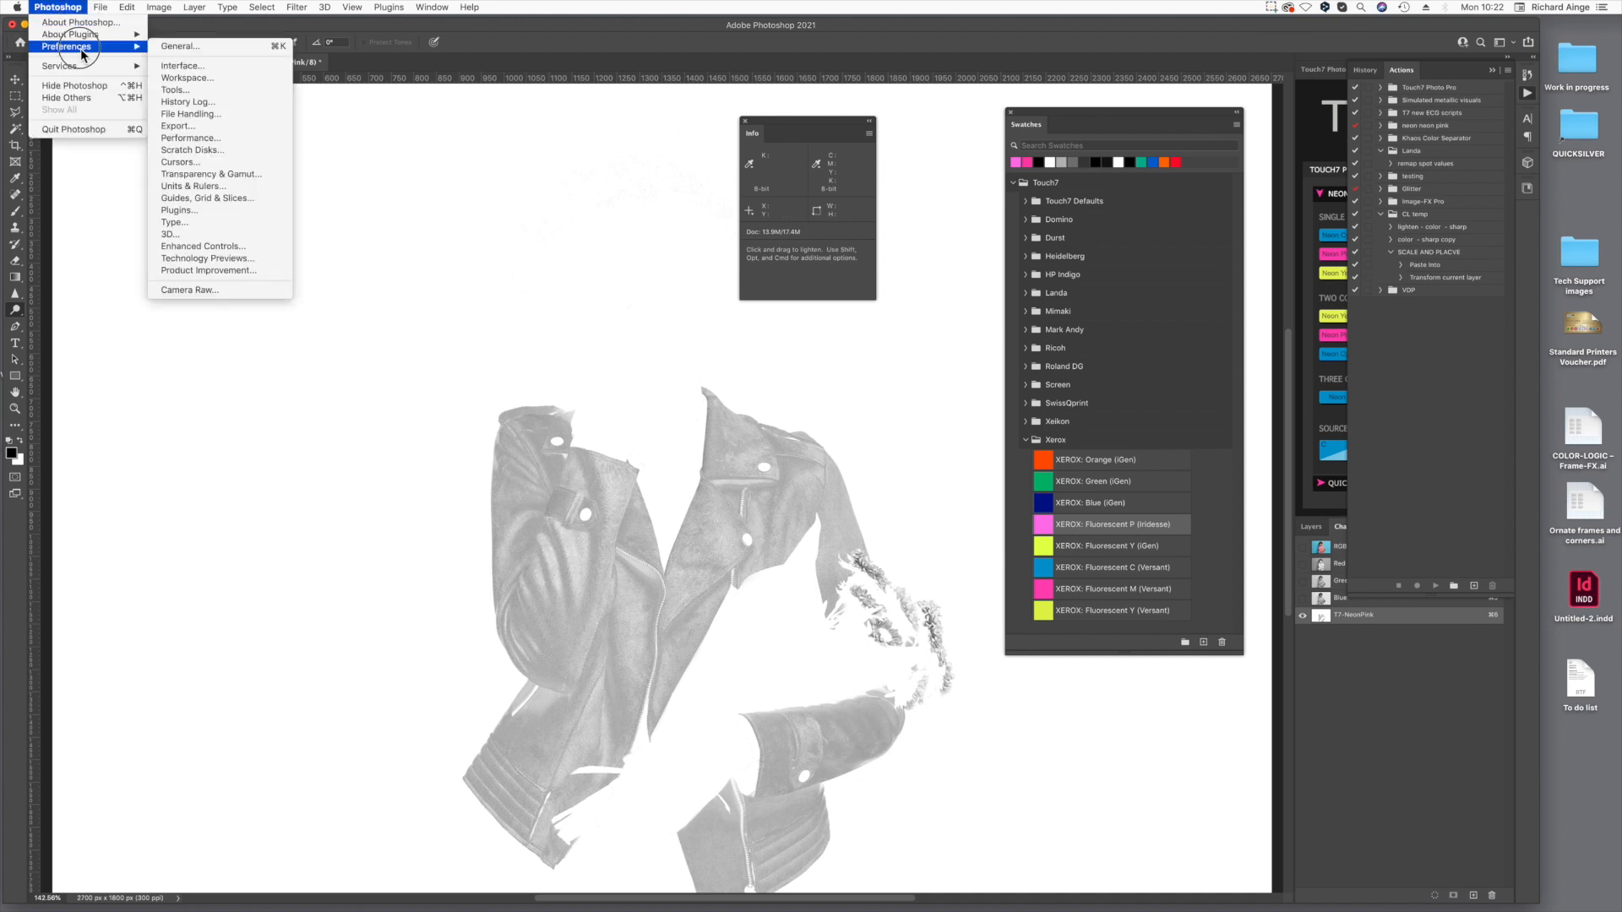
left_click(200, 69)
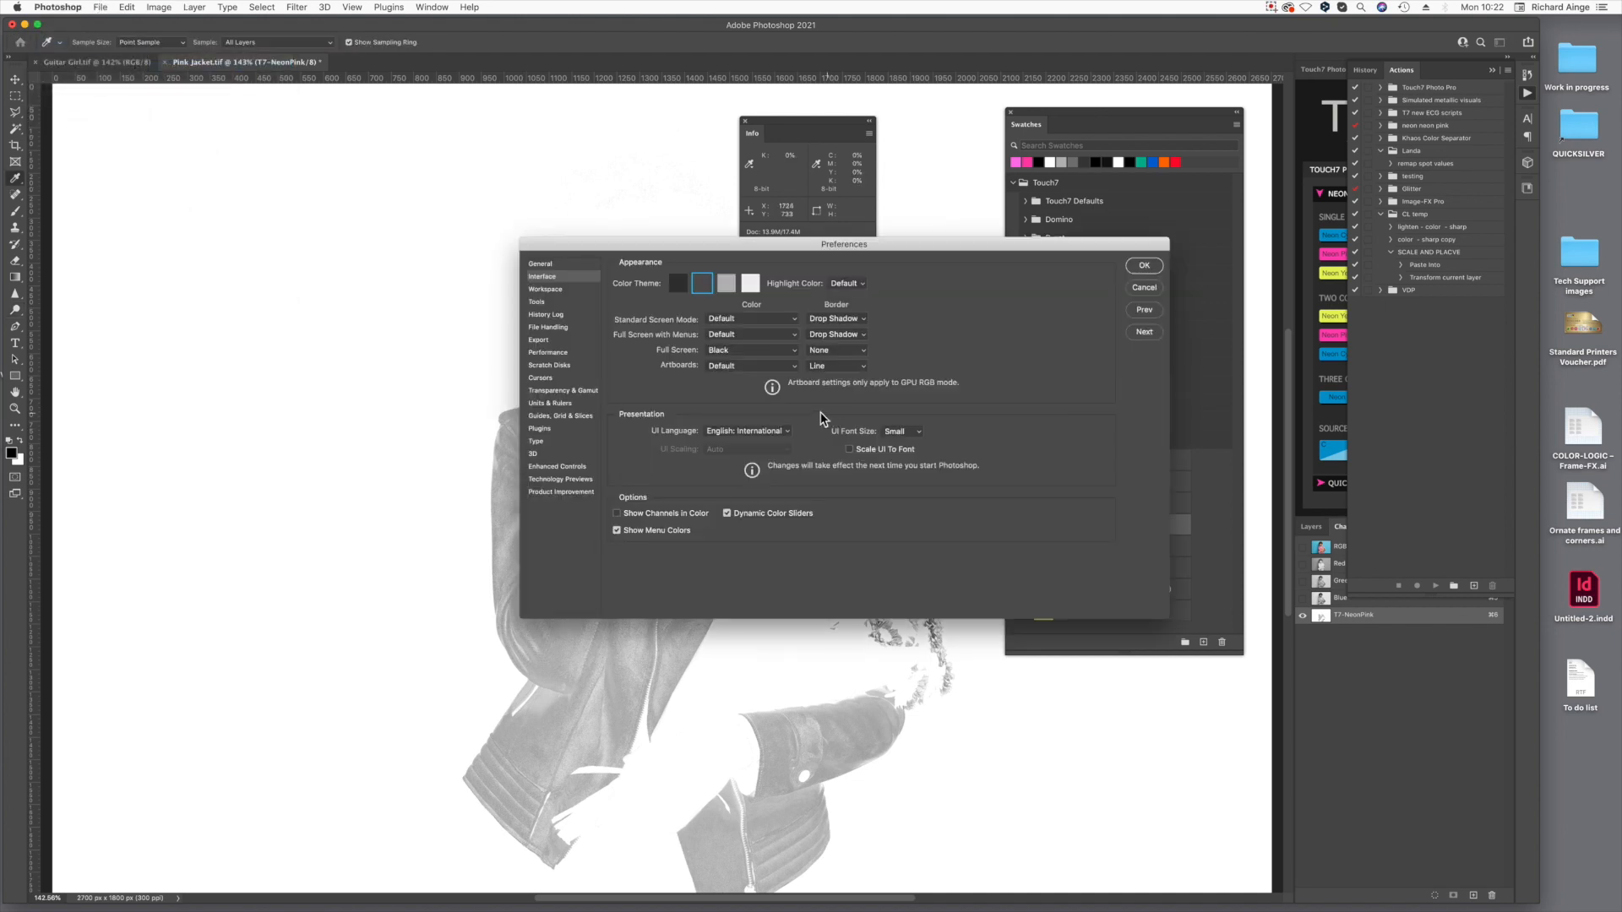
left_click(650, 517)
left_click(1135, 268)
left_click(1493, 69)
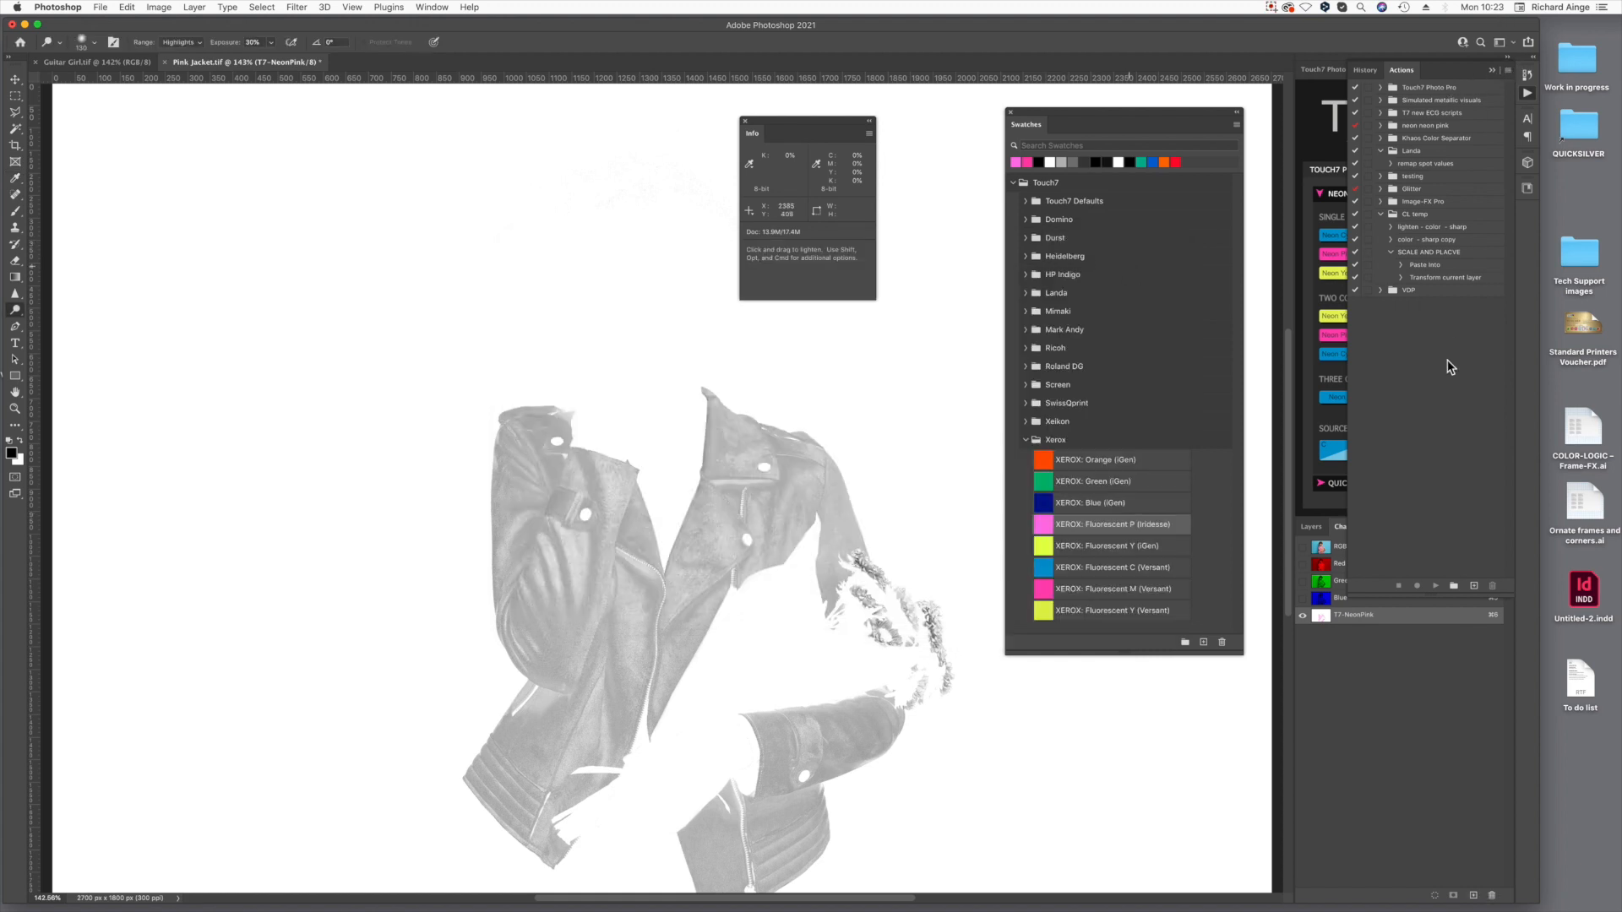
Display the RGB composite together with the T7-NeonPink plate, keeping only the plate selected for editing.
left_click(1333, 551)
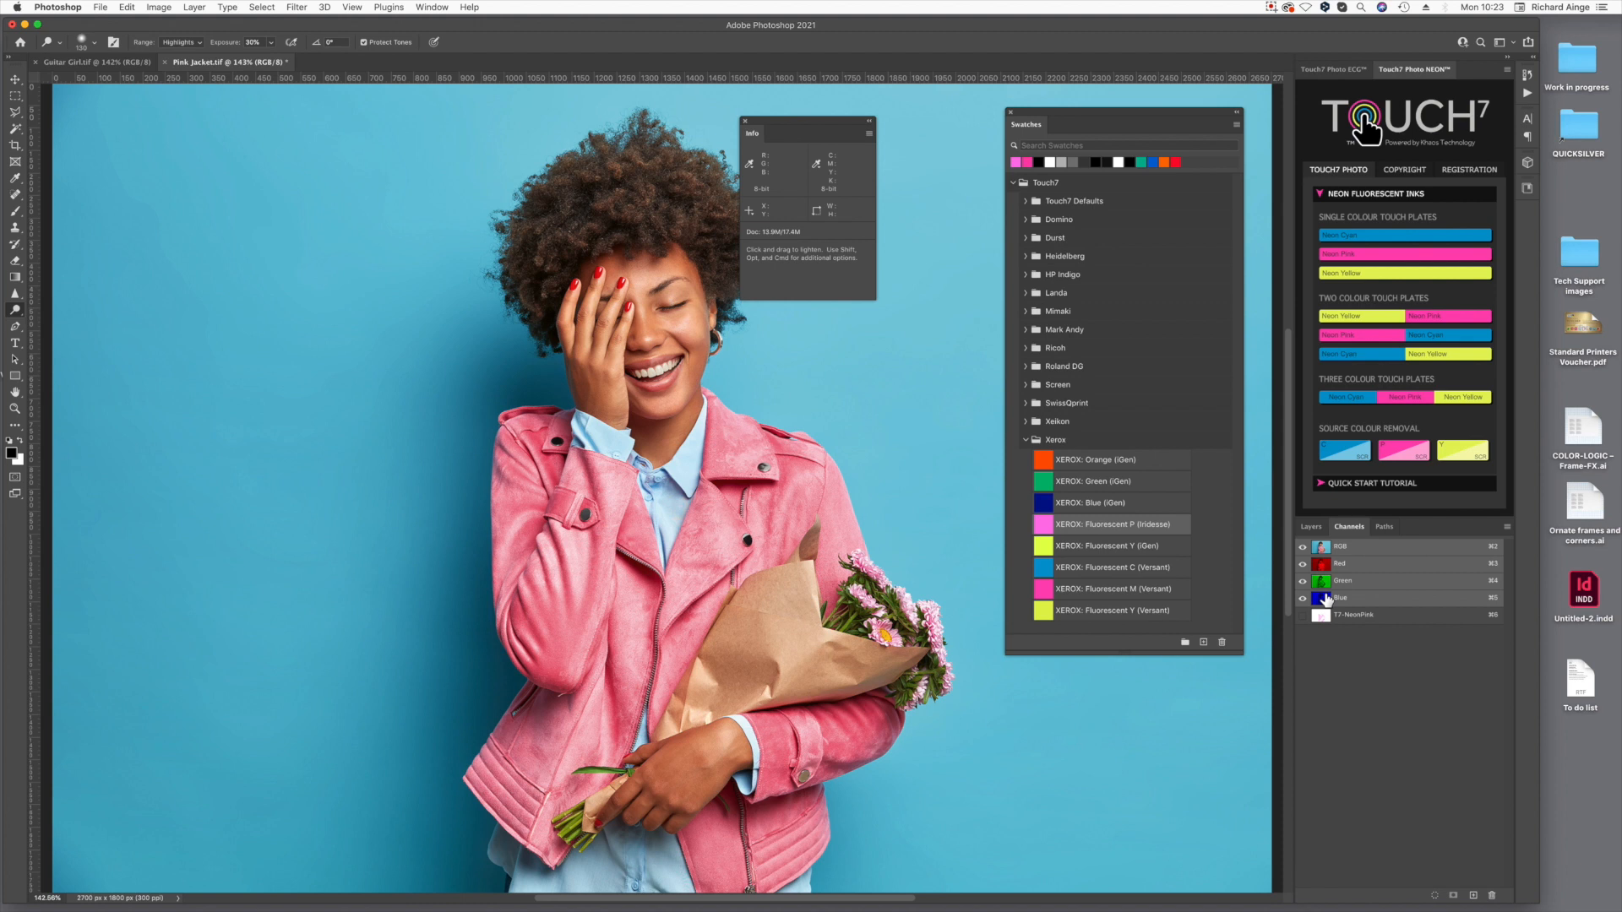
left_click(1301, 615)
left_click(1323, 620)
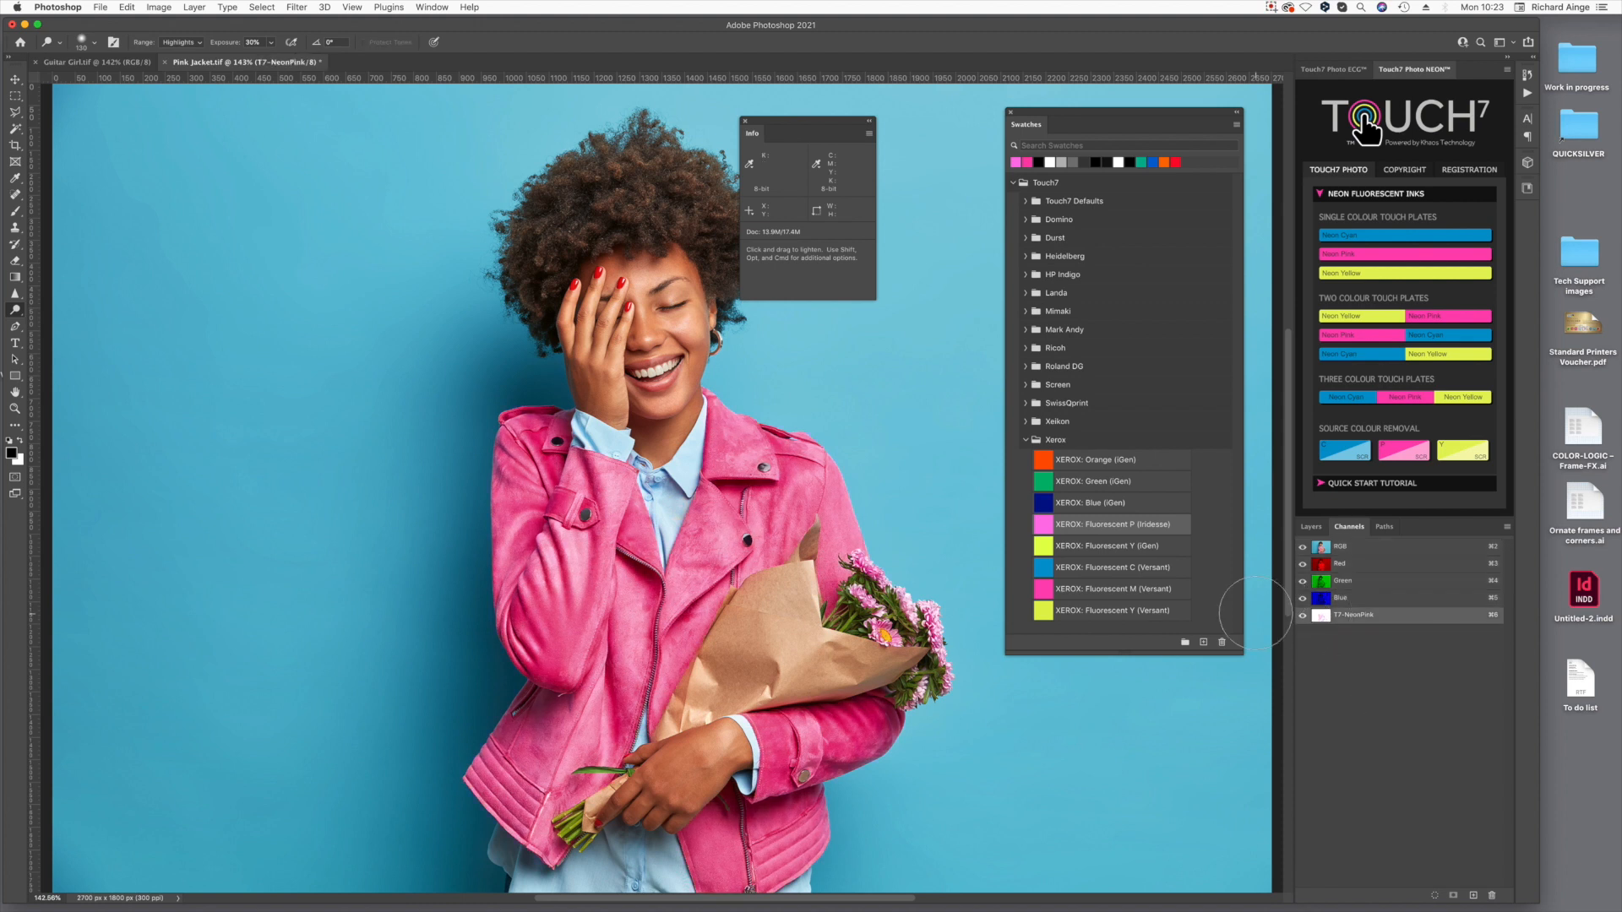
Preview a Levels shadow input of 137 on the T7-NeonPink plate over the composite, reset it, and apply 41 instead.
key("super+l")
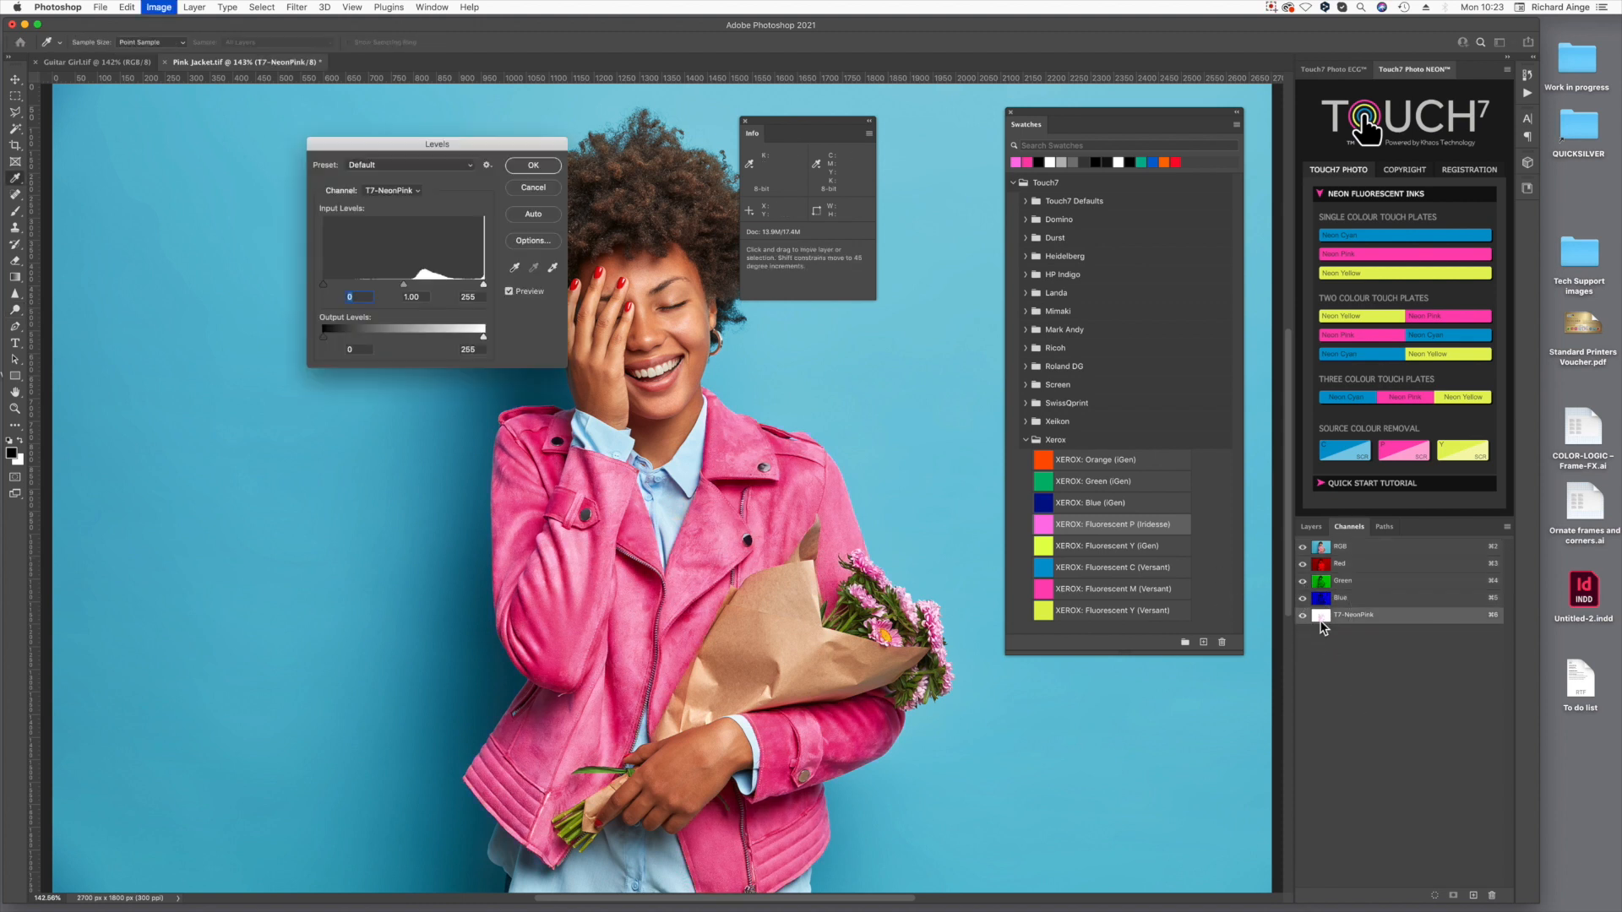
left_click_drag(323, 285, 413, 290)
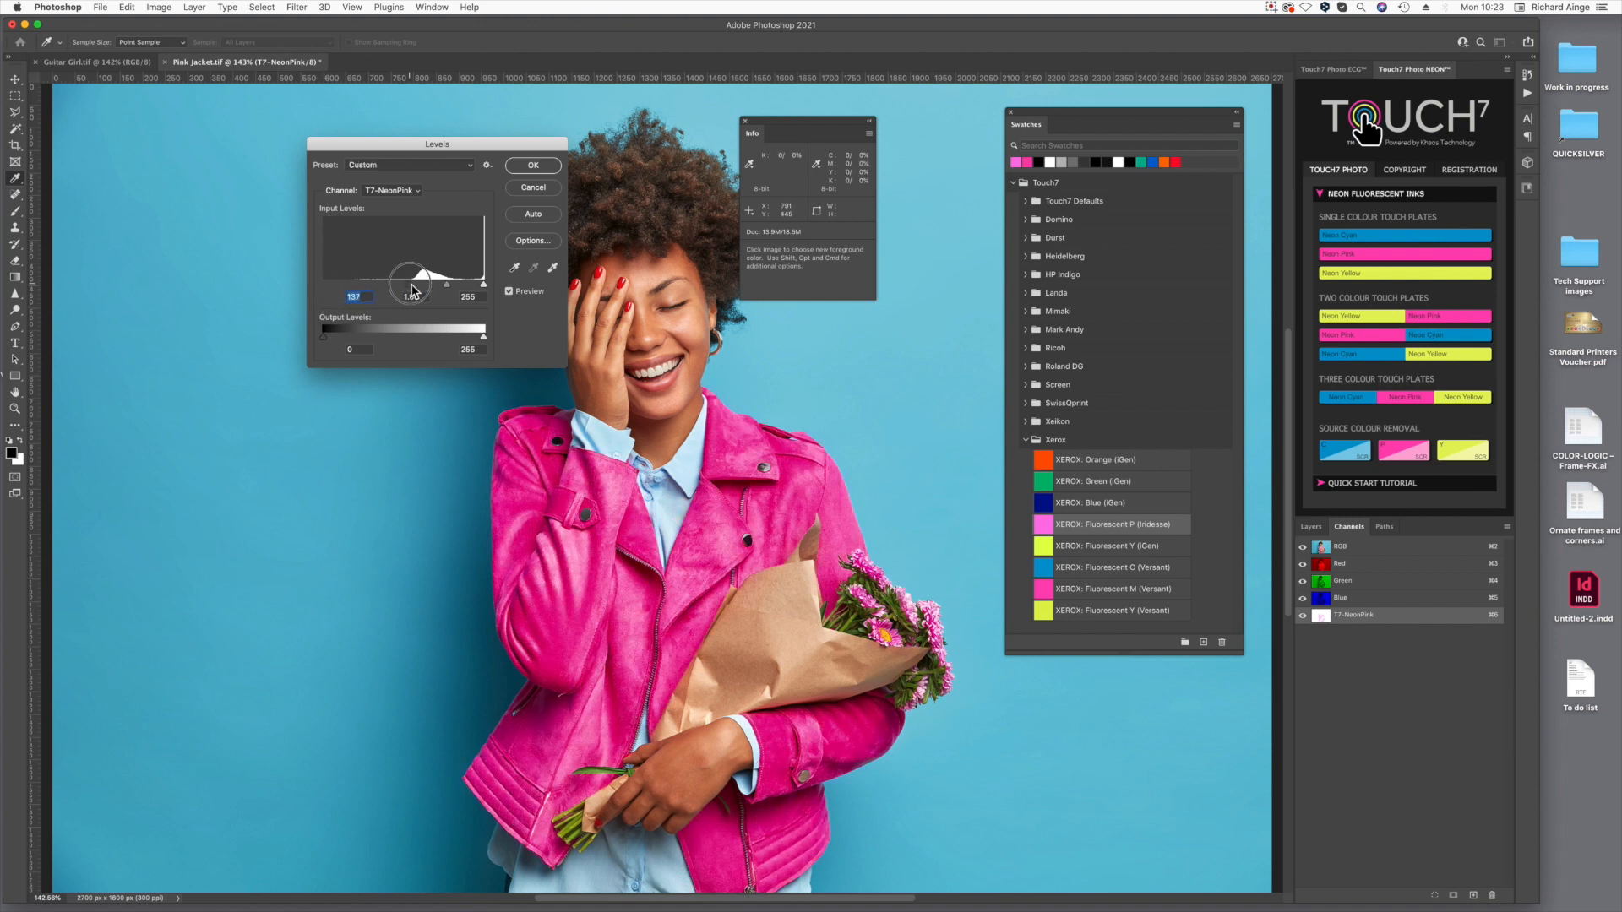
left_click_drag(413, 290, 401, 294)
left_click_drag(342, 290, 428, 289)
type("0")
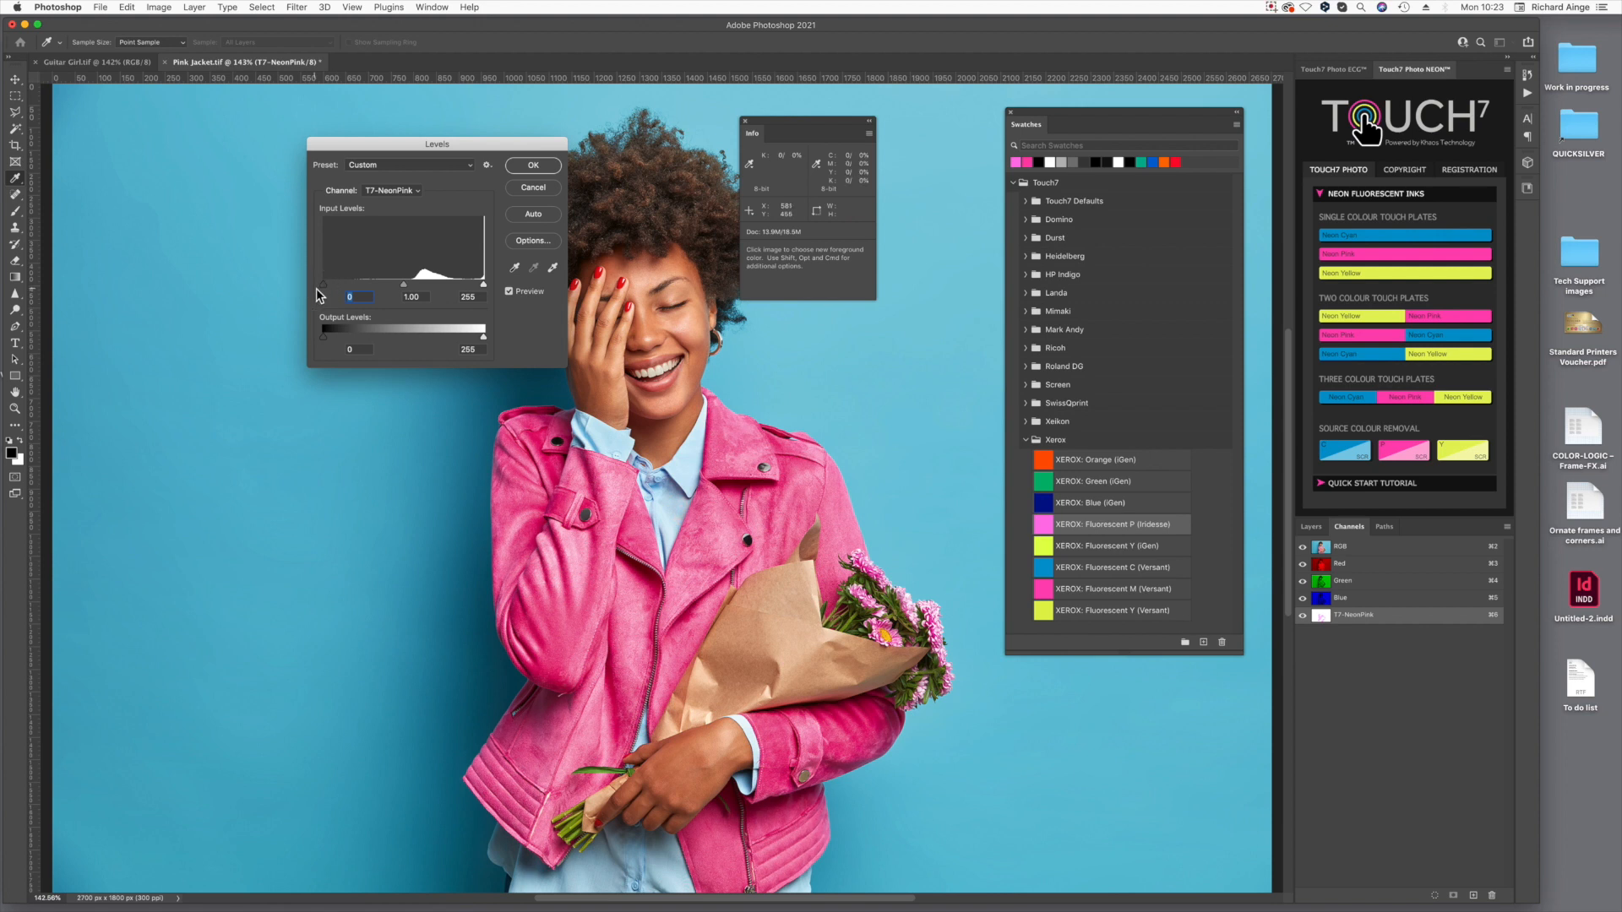
left_click_drag(324, 284, 351, 292)
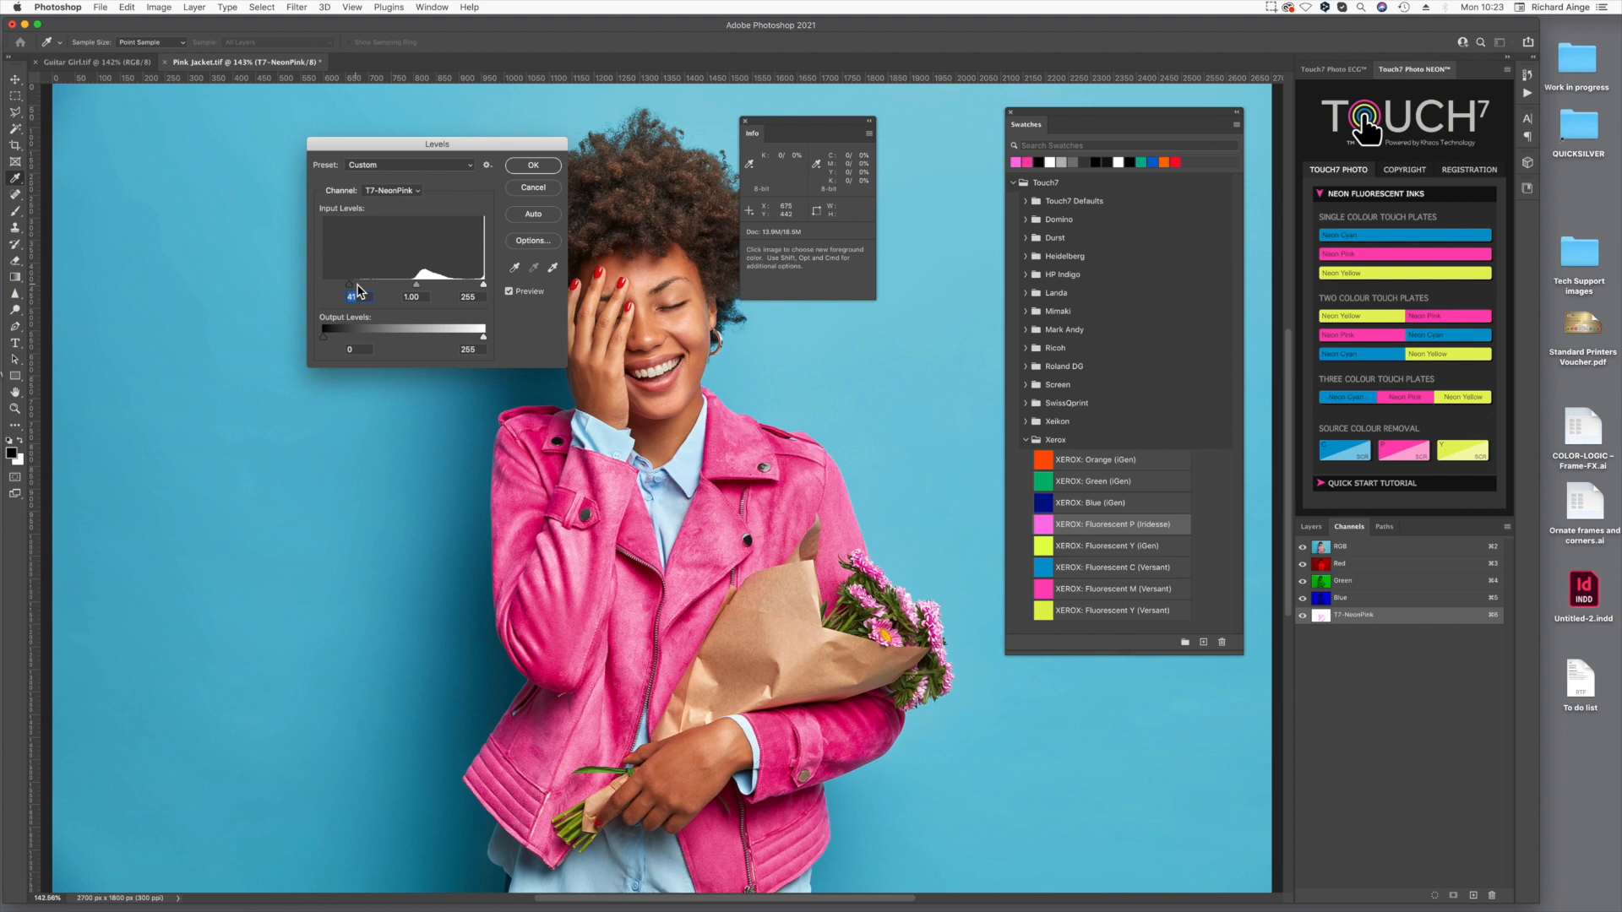
left_click(542, 172)
key("o")
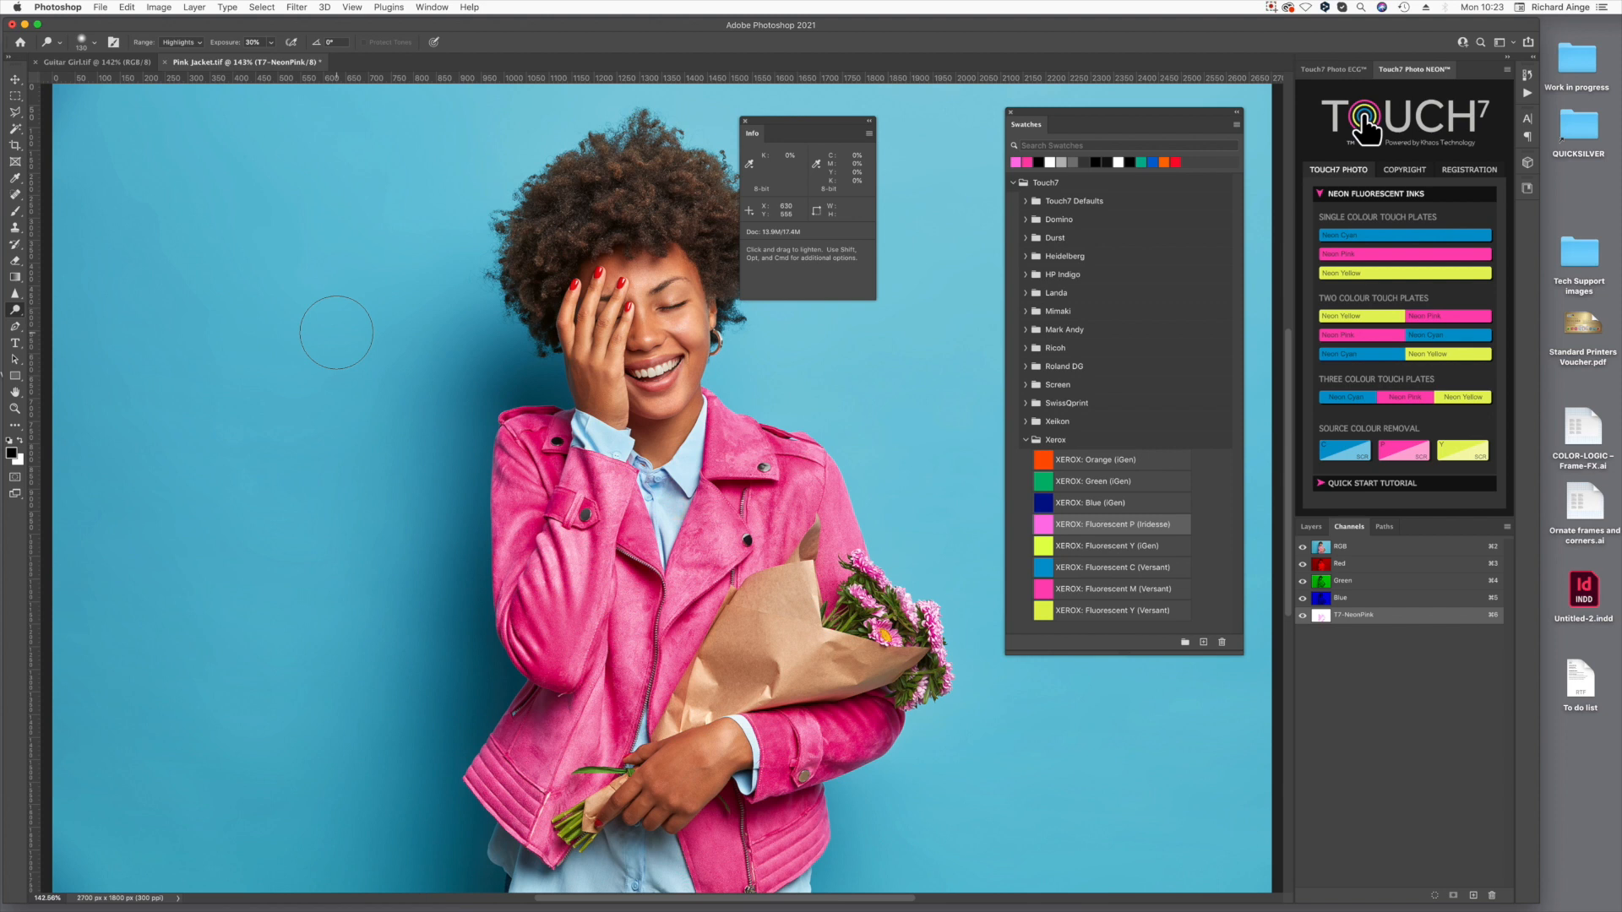
Delete the adjusted T7-NeonPink plate and return Pink Jacket.tif to an earlier history state that contains the plate.
left_click(1356, 549)
left_click_drag(1351, 616, 1492, 895)
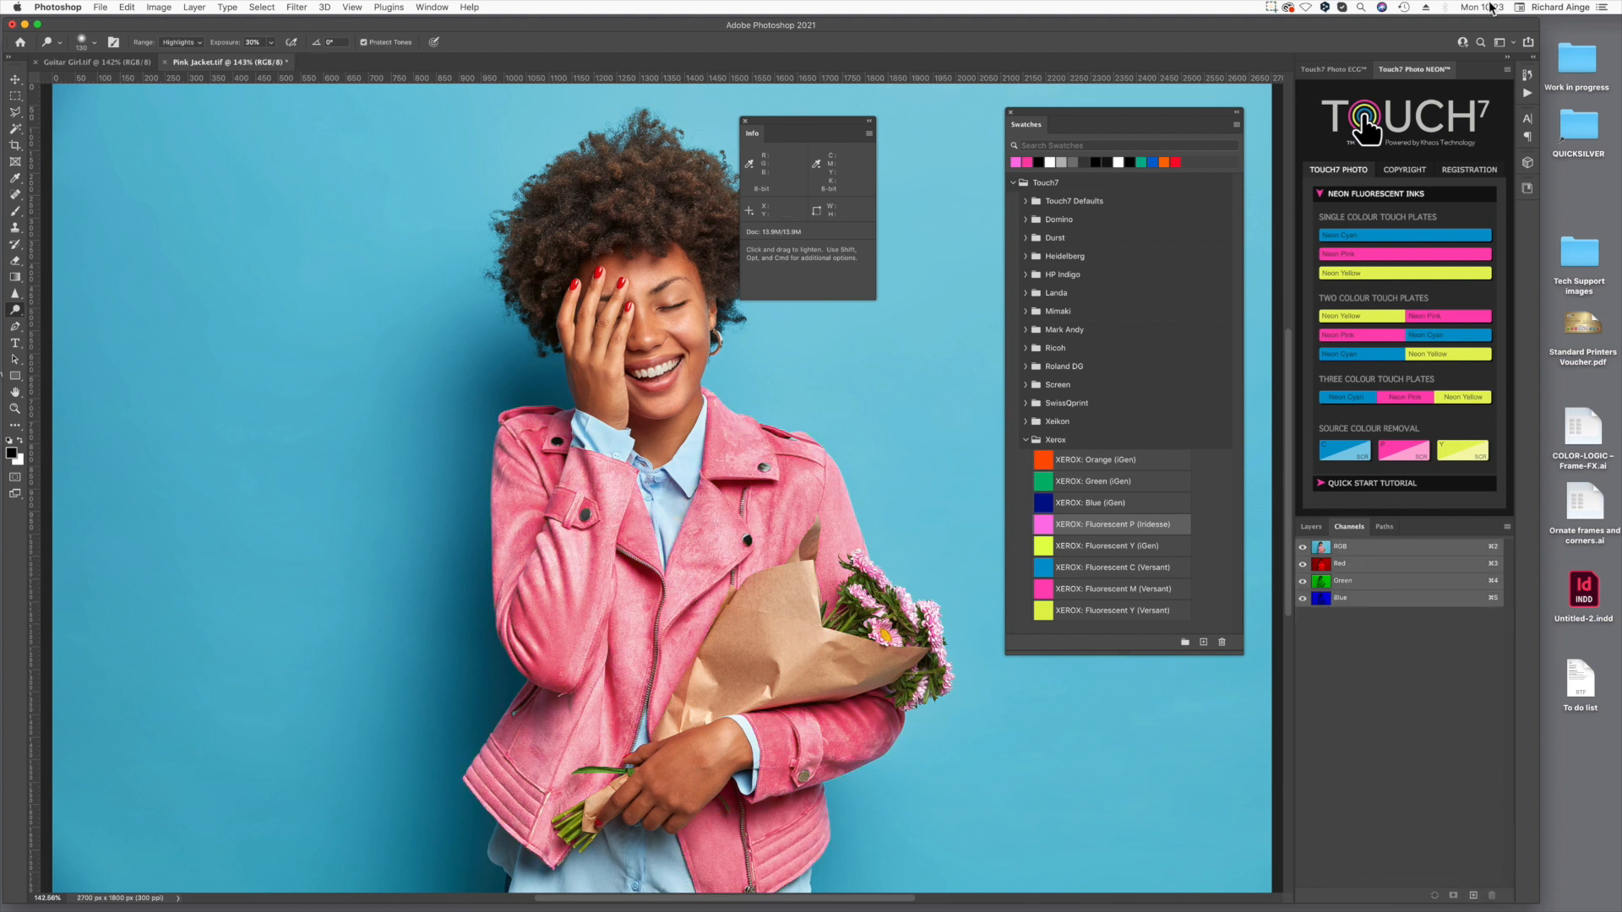
left_click(1527, 75)
left_click_drag(1425, 113, 1493, 584)
left_click(1493, 71)
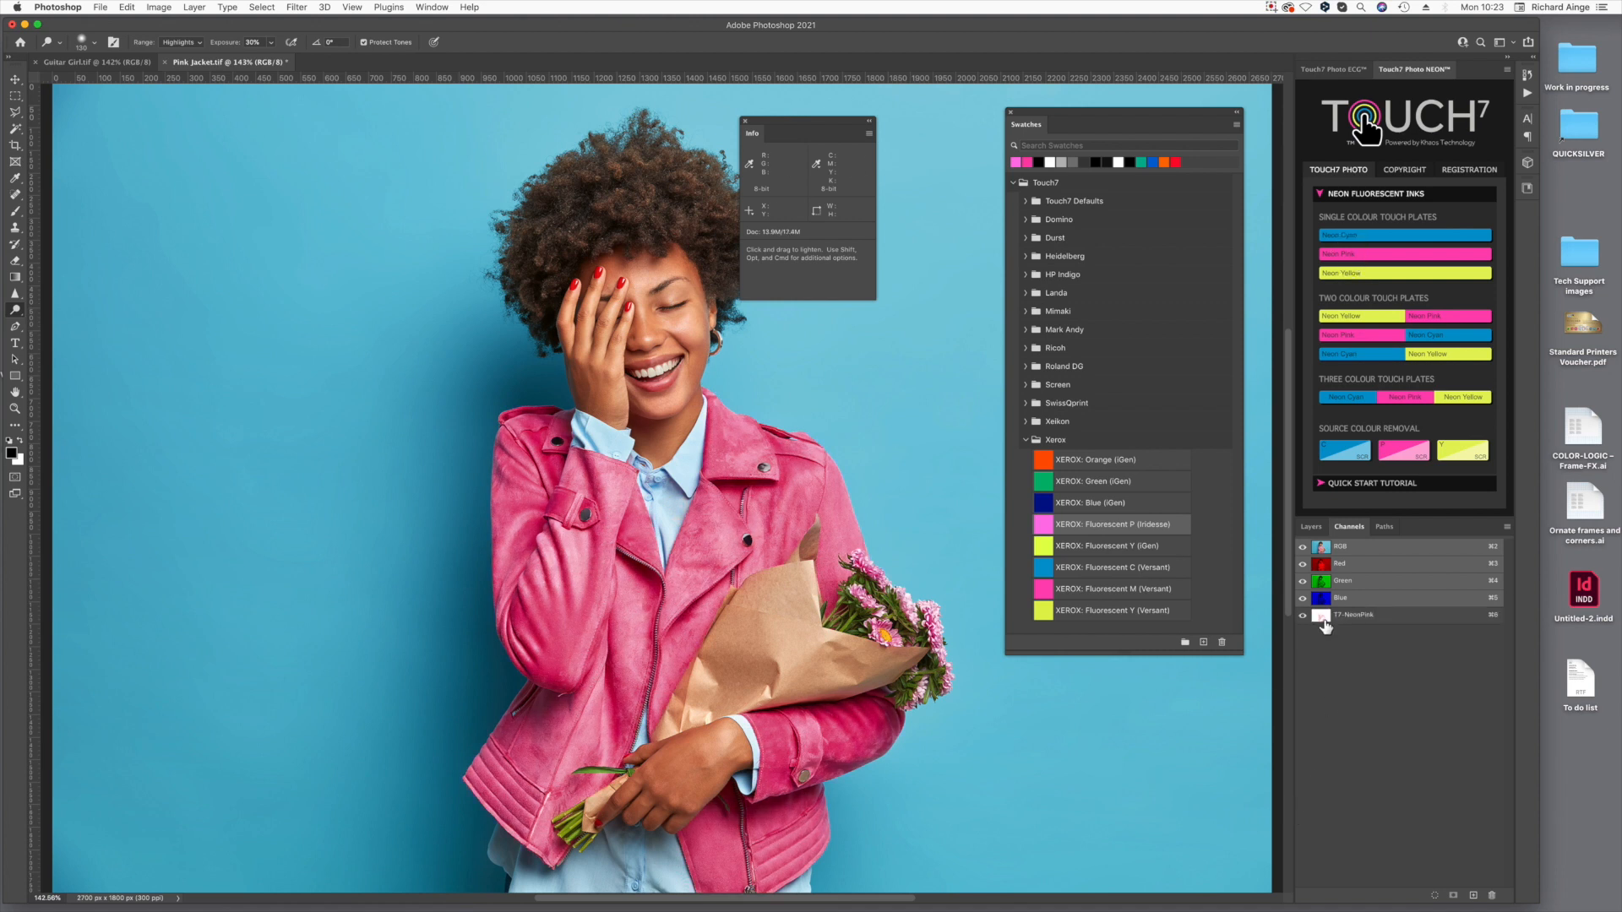
Set the T7-NeonPink spot channel's ink colour to the XEROX: Fluorescent P (Iridesse) swatch.
double_click(1323, 620)
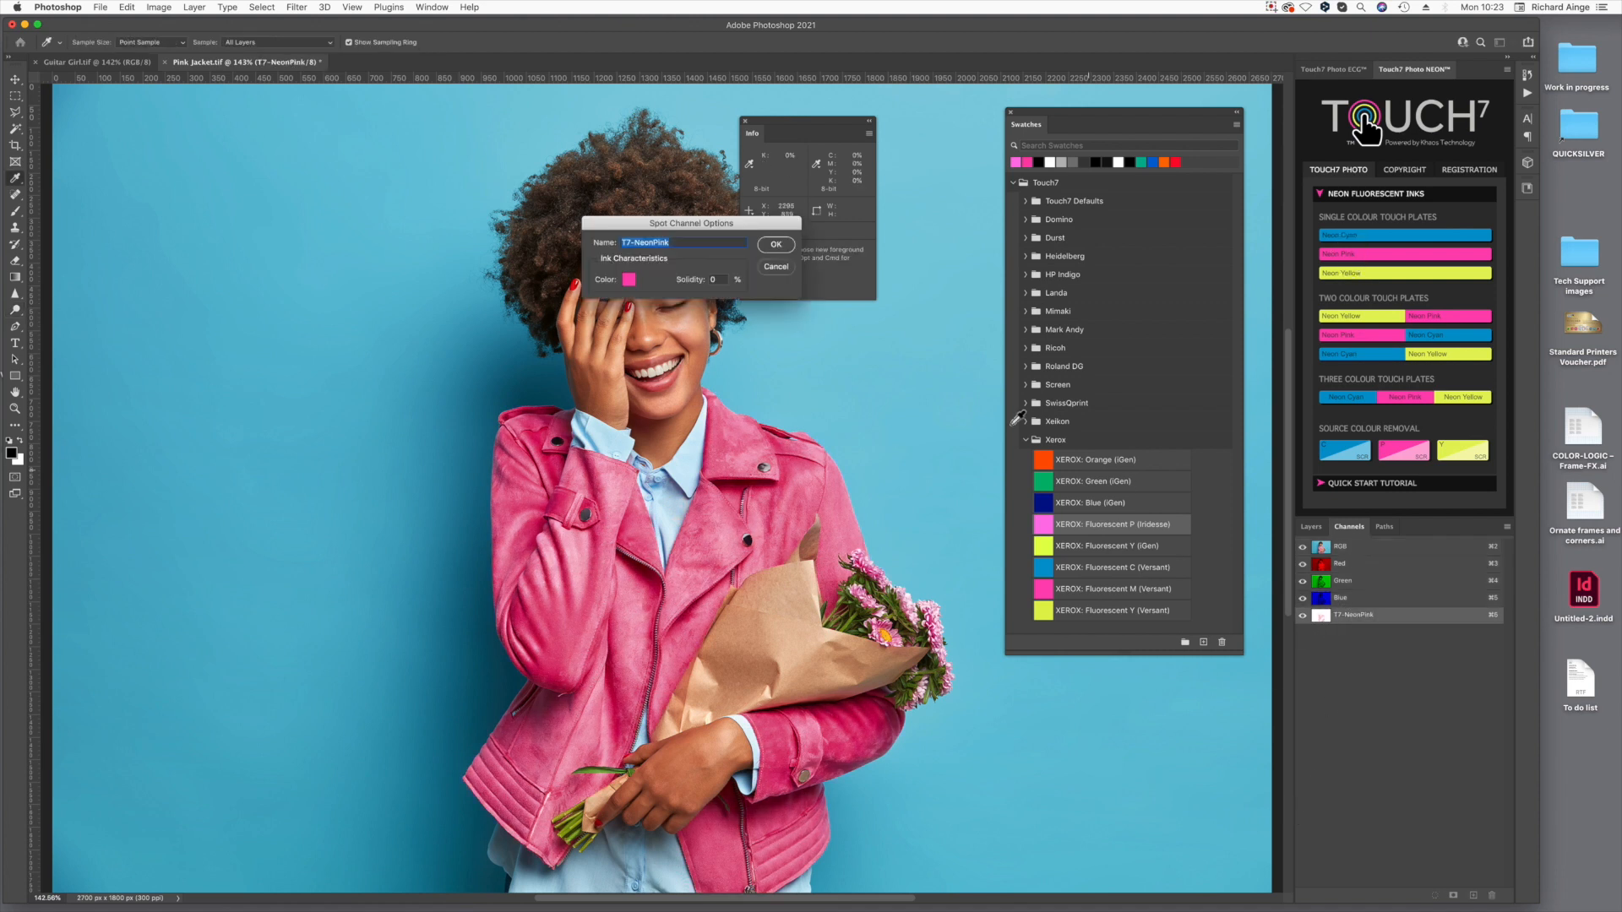
left_click(626, 279)
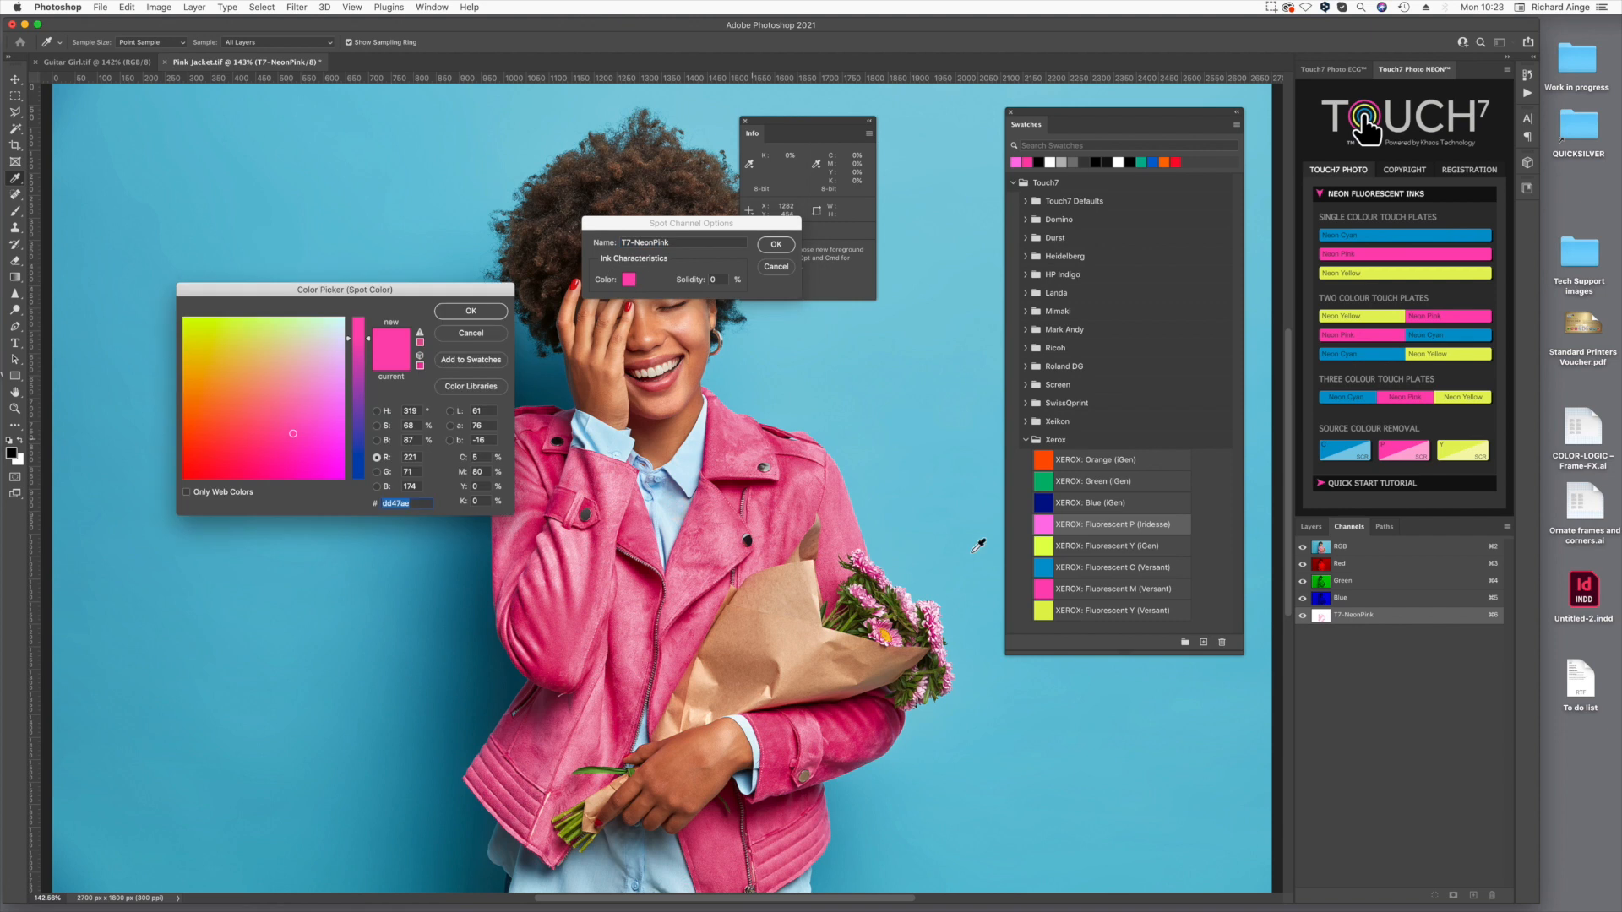
left_click(458, 316)
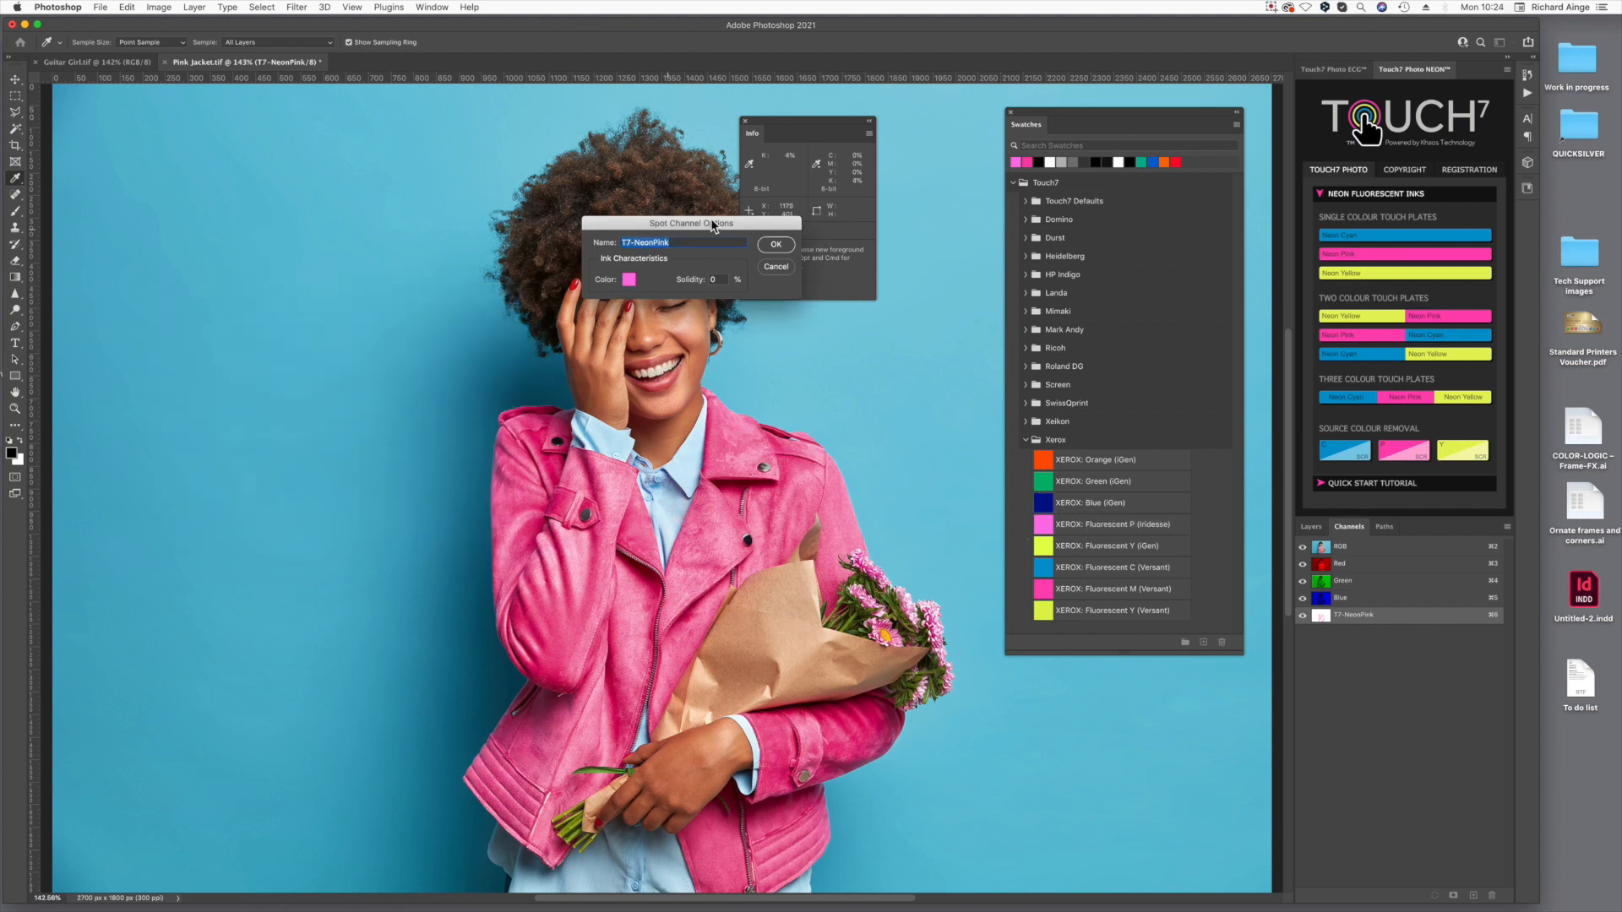
left_click(775, 246)
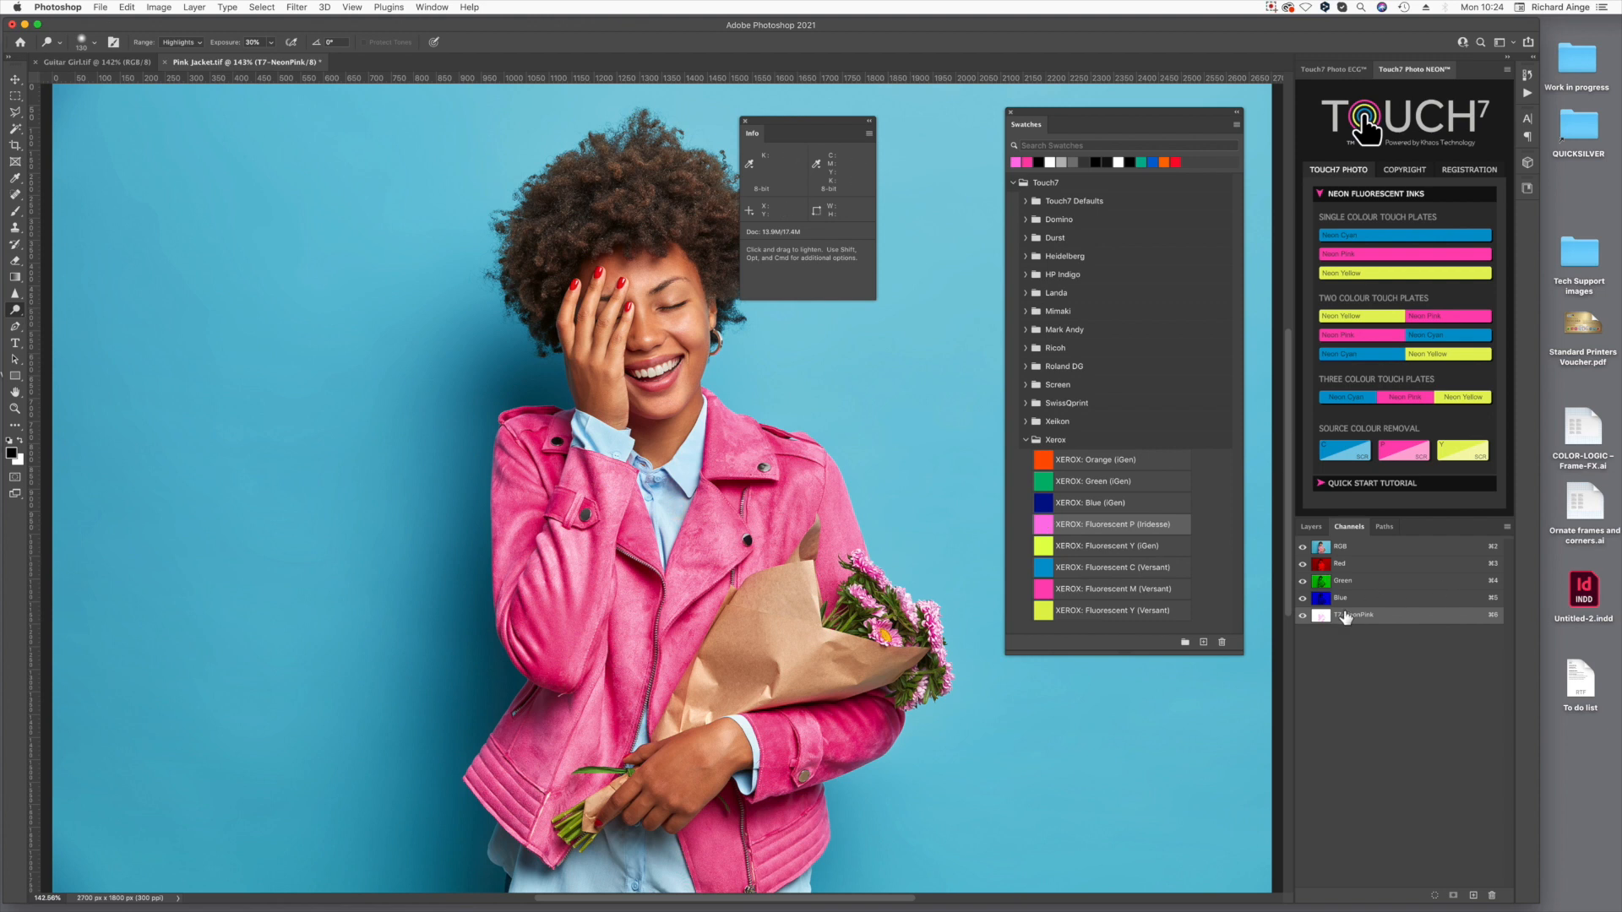
Apply a Levels shadow input of 55 to the T7-NeonPink plate and check the plate alone and over the composite.
key("super+l")
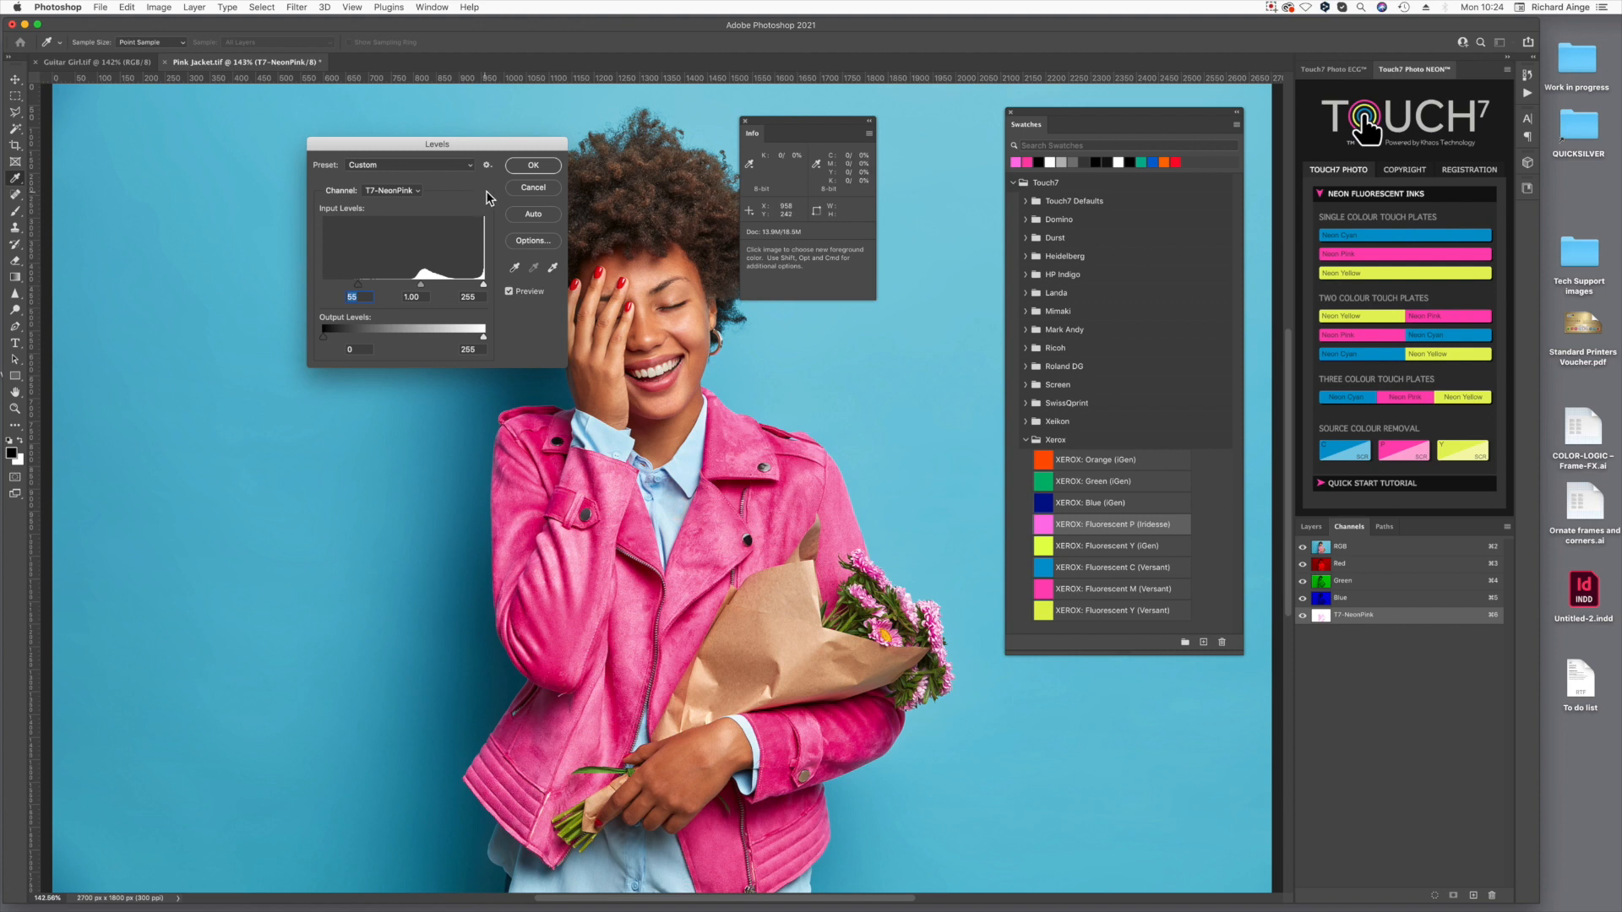
left_click(533, 165)
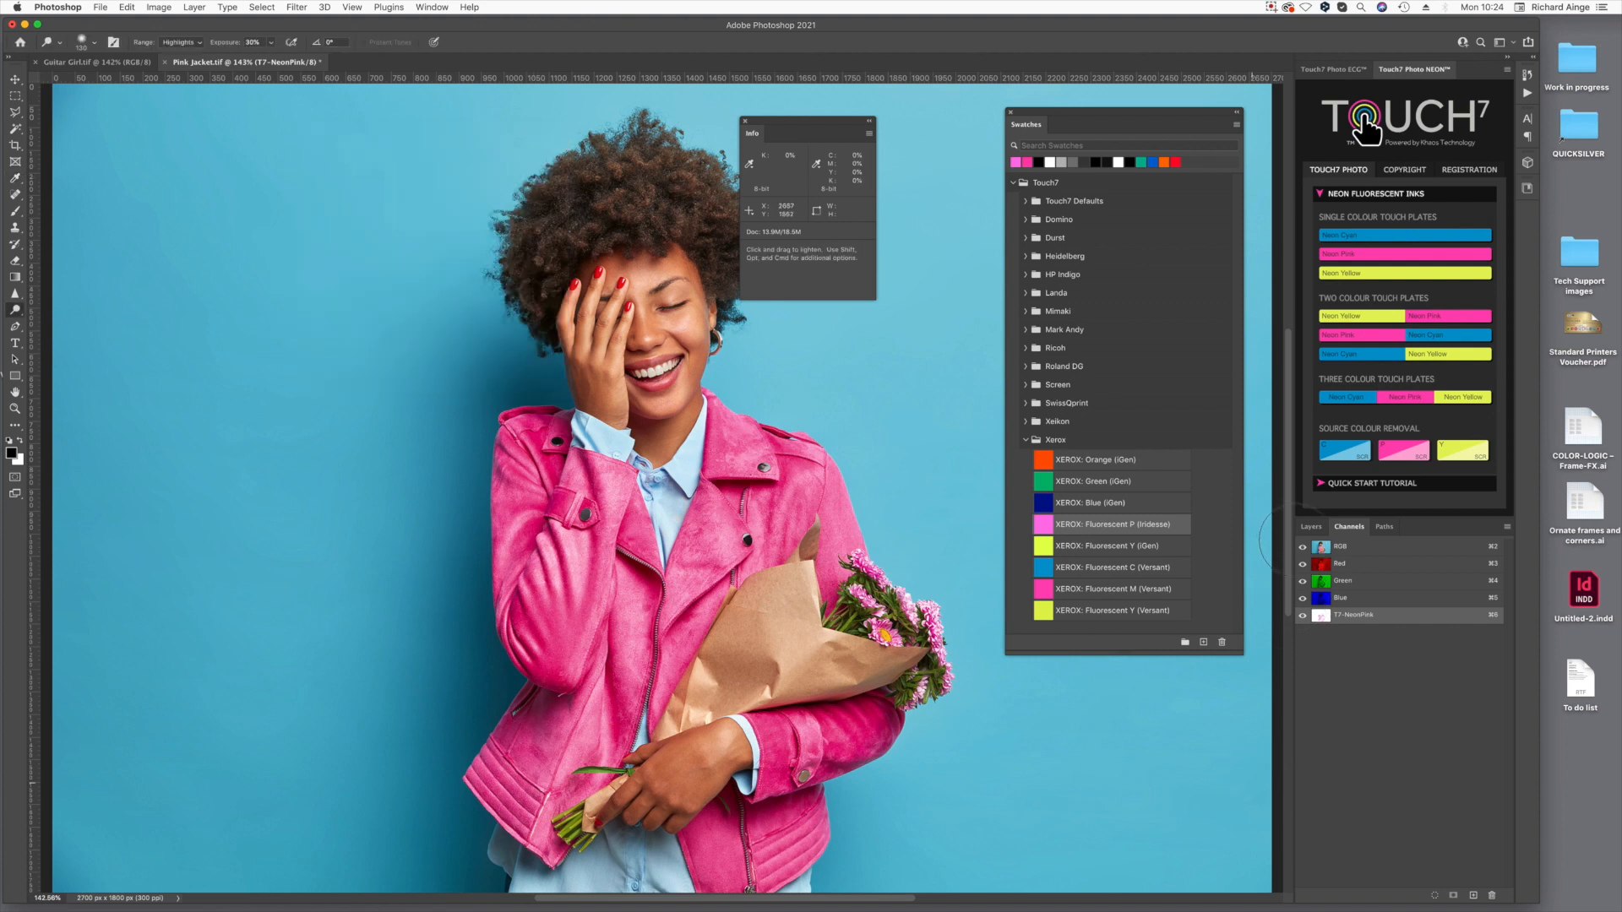
left_click(1302, 547)
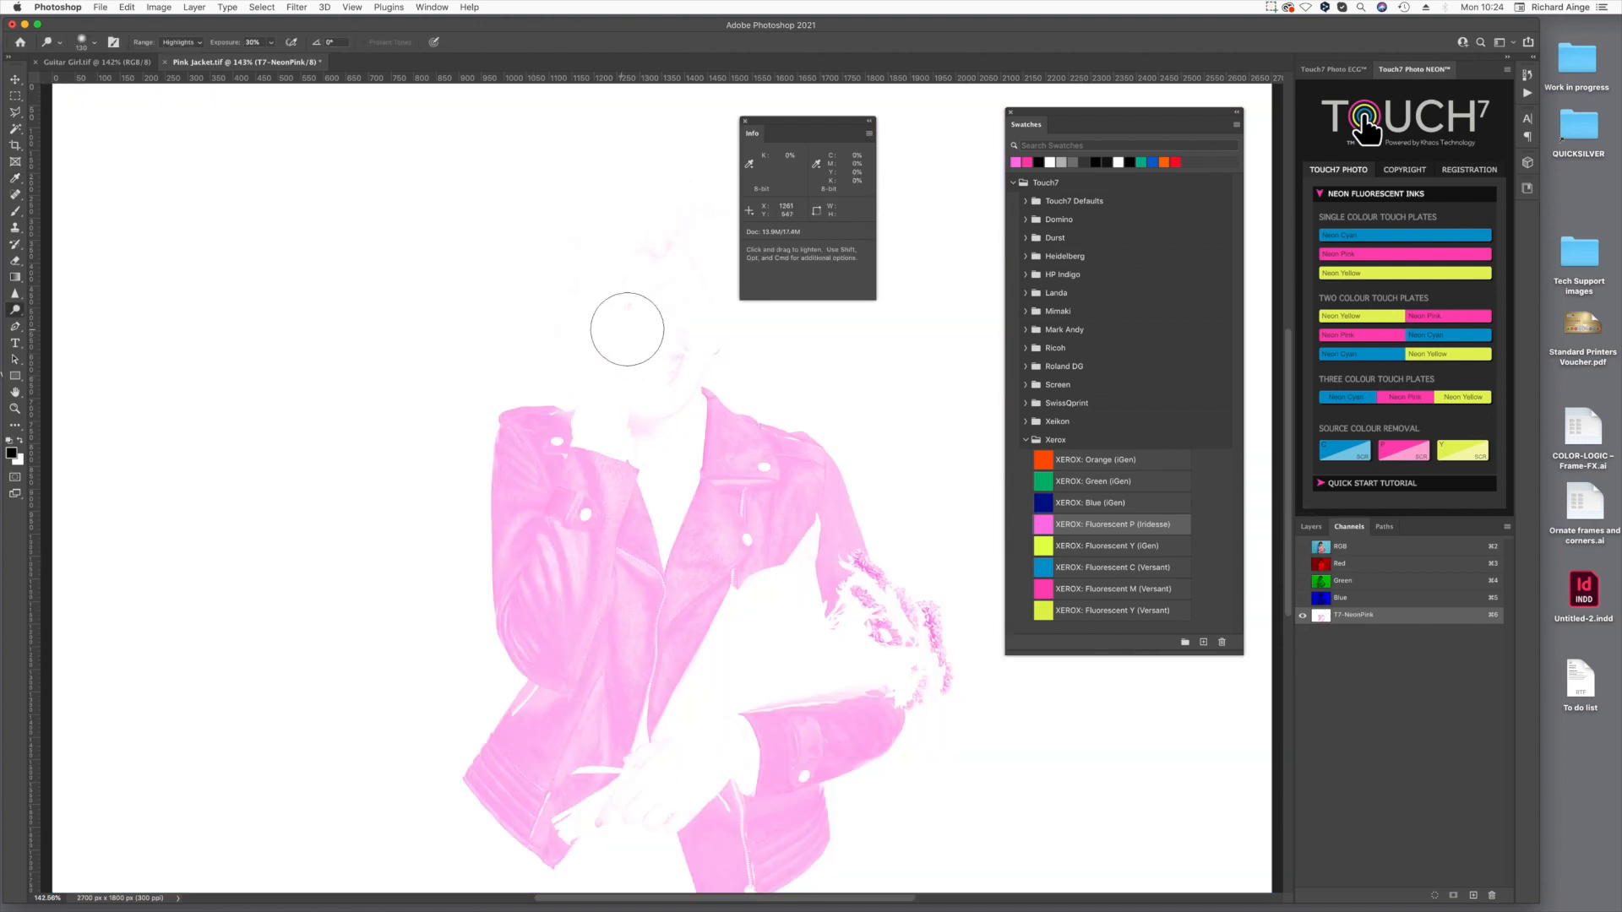
left_click(1303, 548)
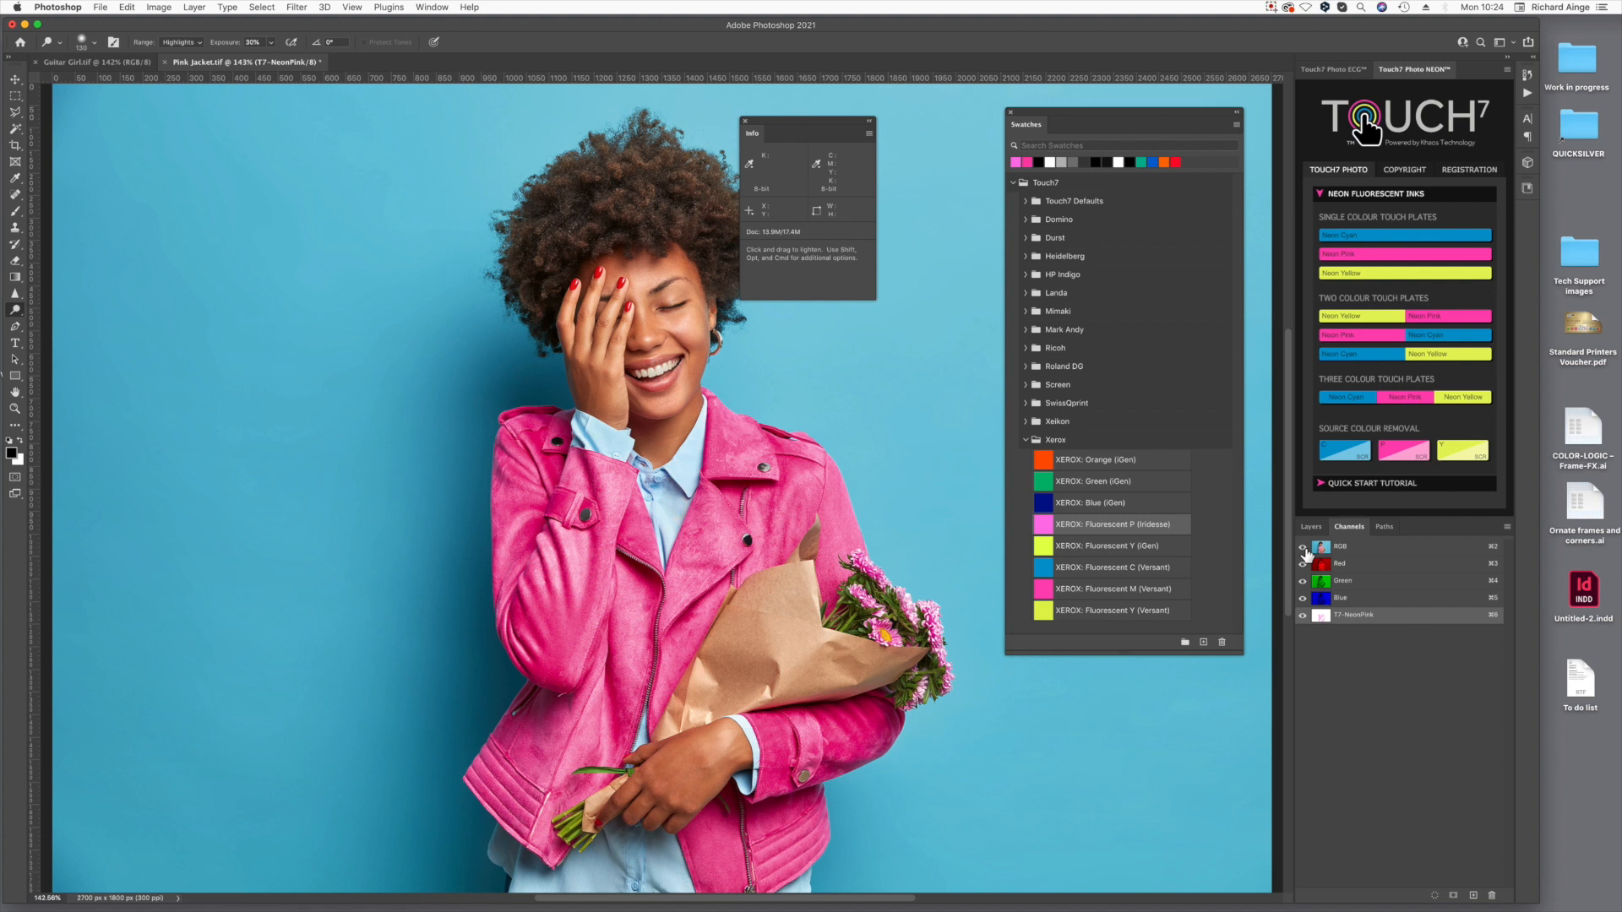
Close Pink Jacket.tif and clear the floating Info and Swatches panels away from the Guitar Girl image.
key("super+w")
left_click(776, 294)
left_click_drag(777, 129, 1528, 211)
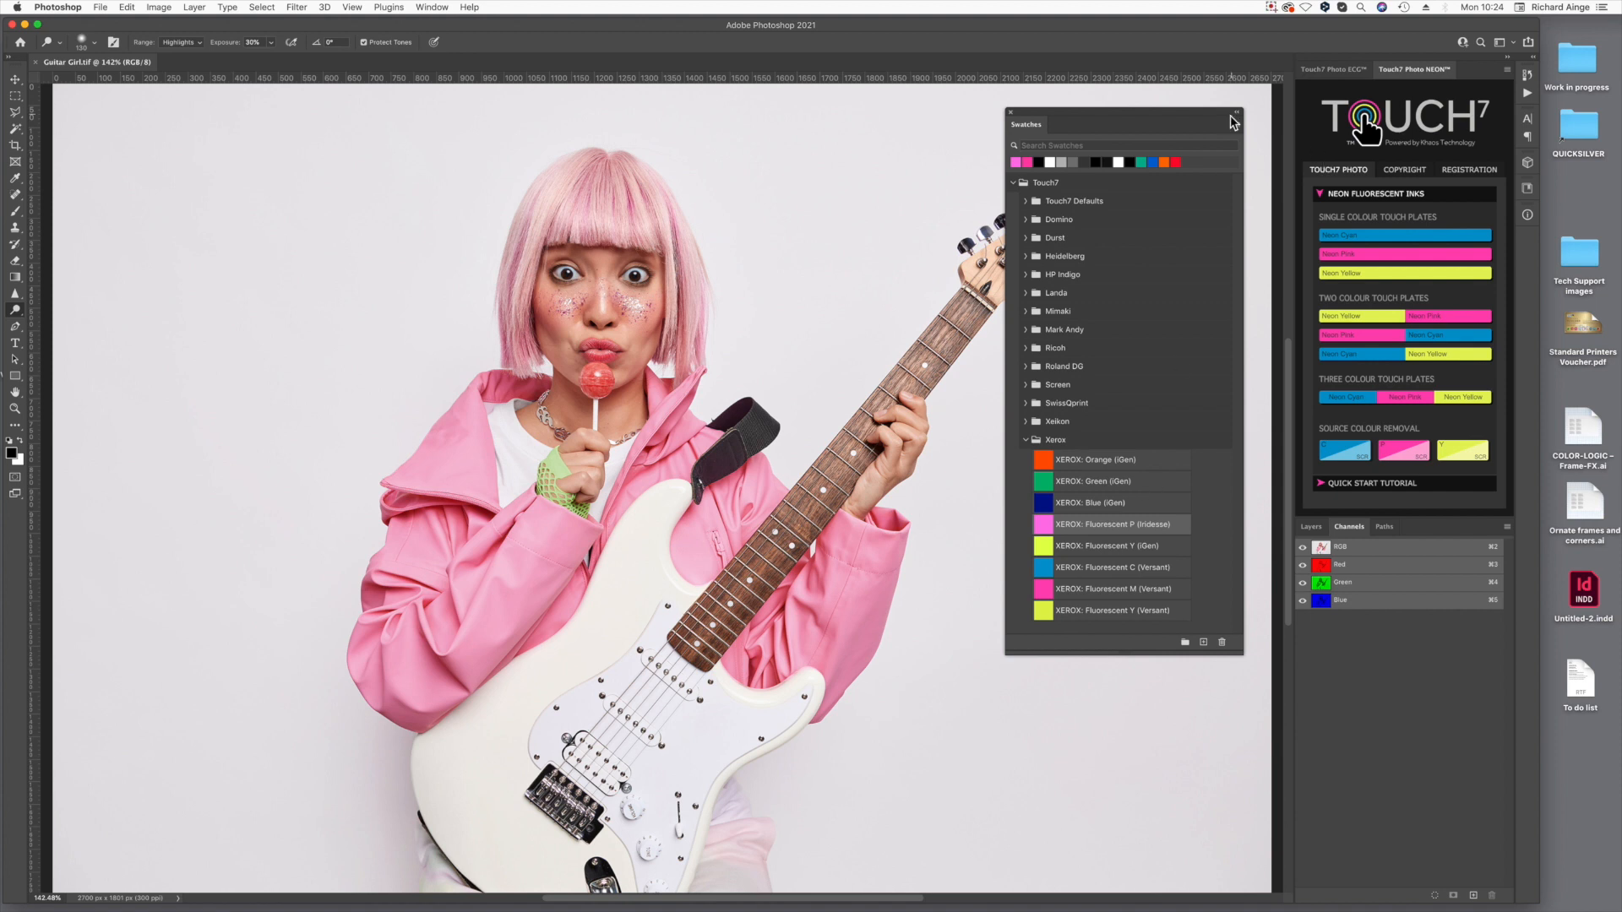
left_click_drag(1102, 124, 1132, 95)
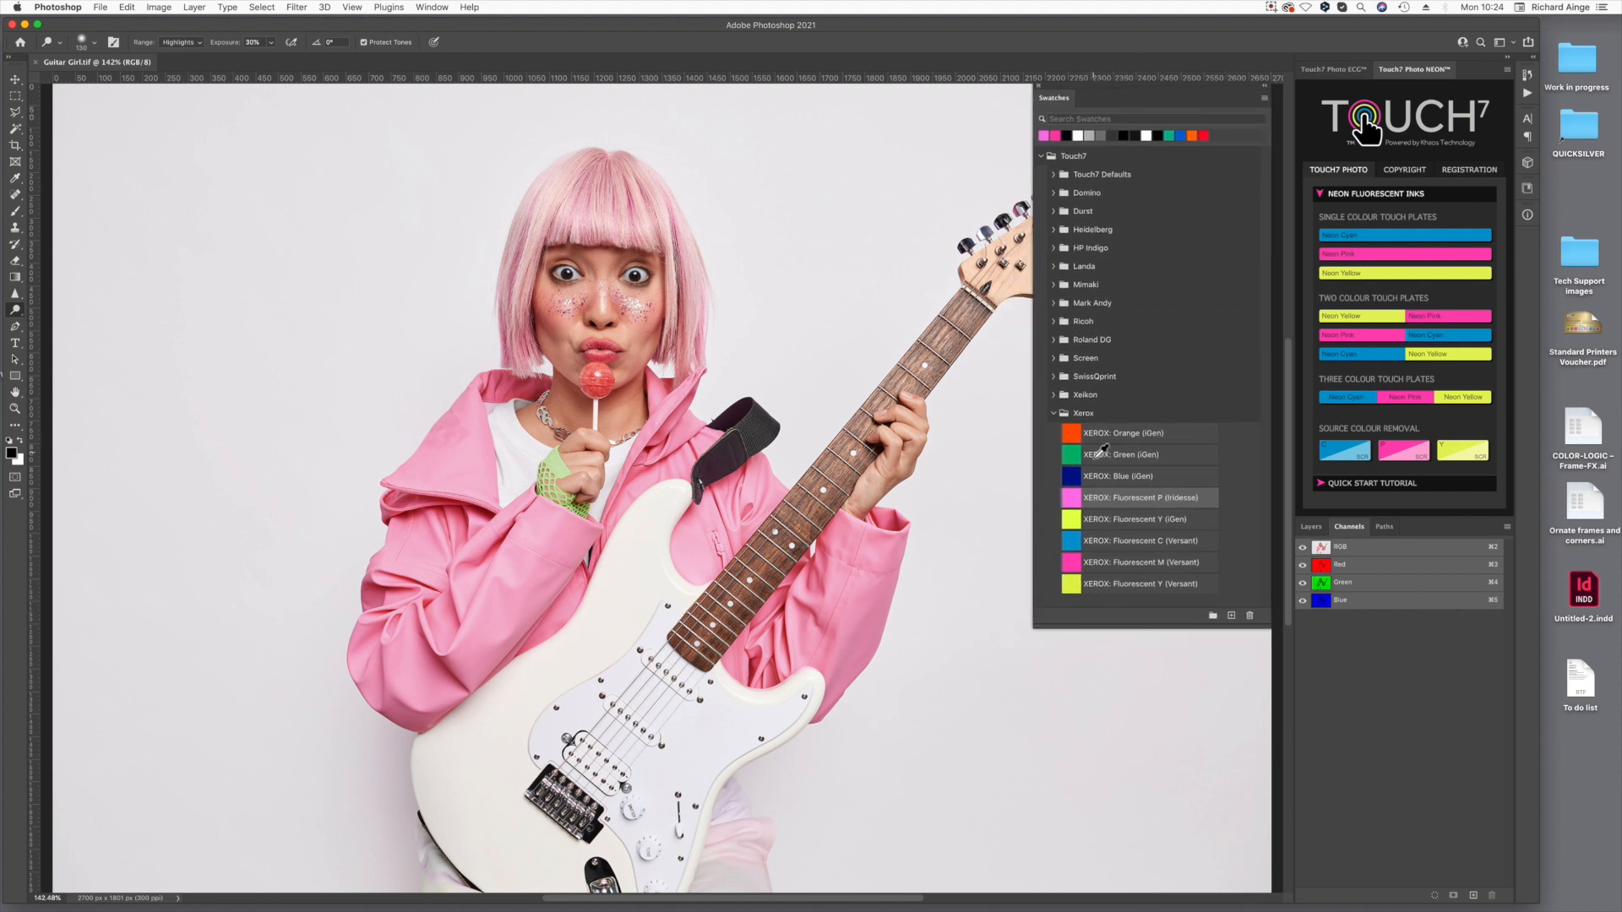
Generate a single-colour Neon Pink touch plate for Guitar Girl.tif and compare the plate alone with the RGB composite.
left_click(1393, 253)
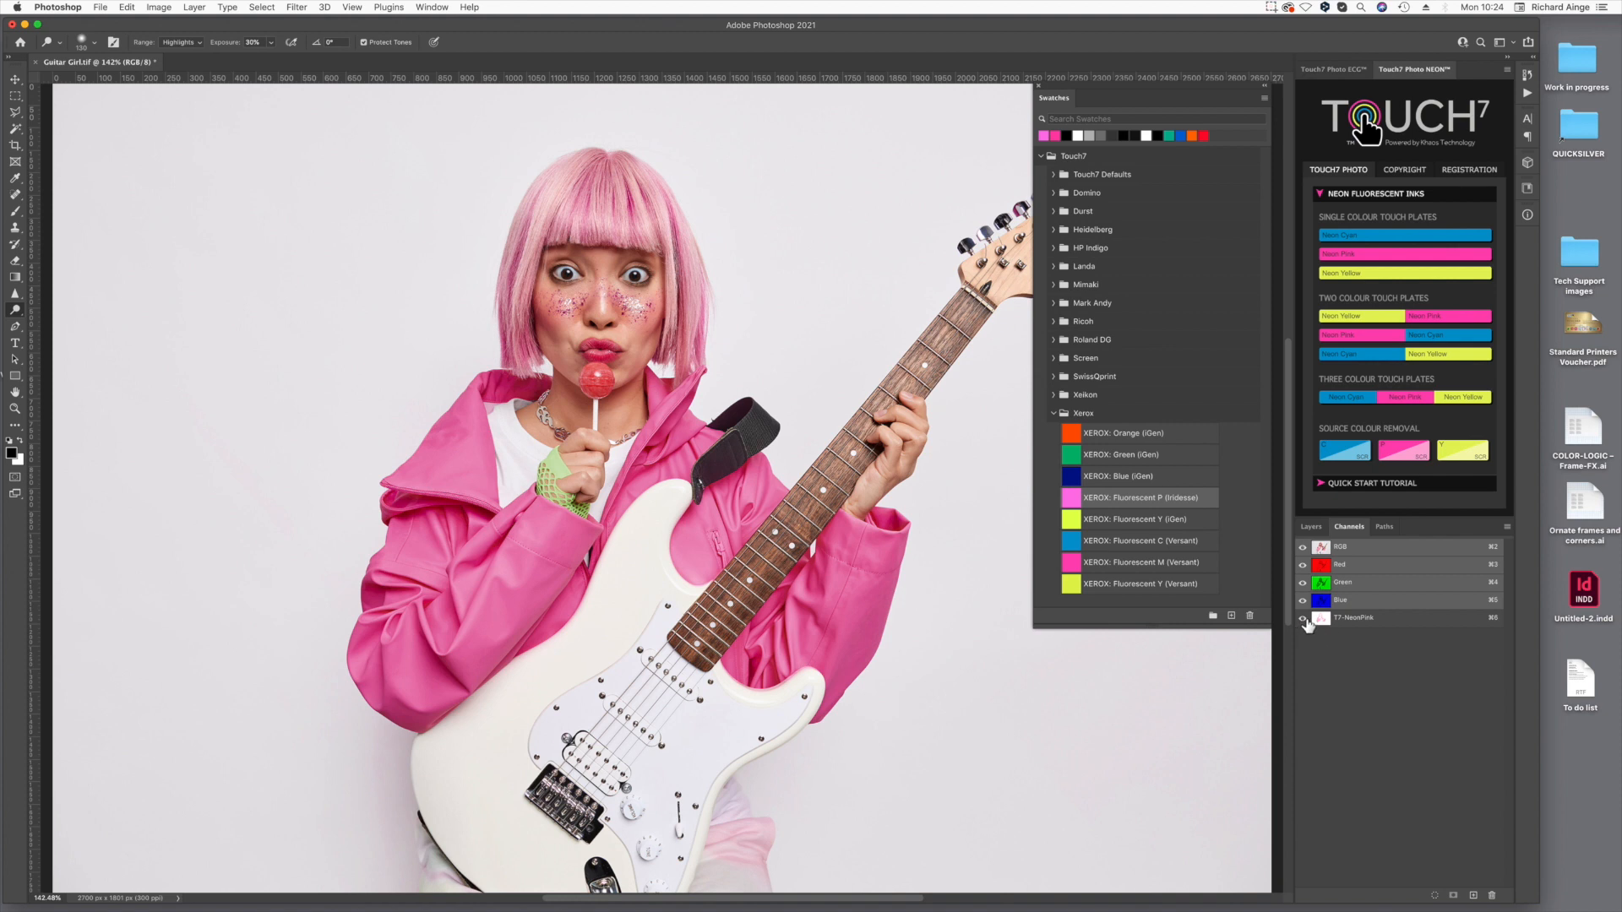
left_click(1304, 548)
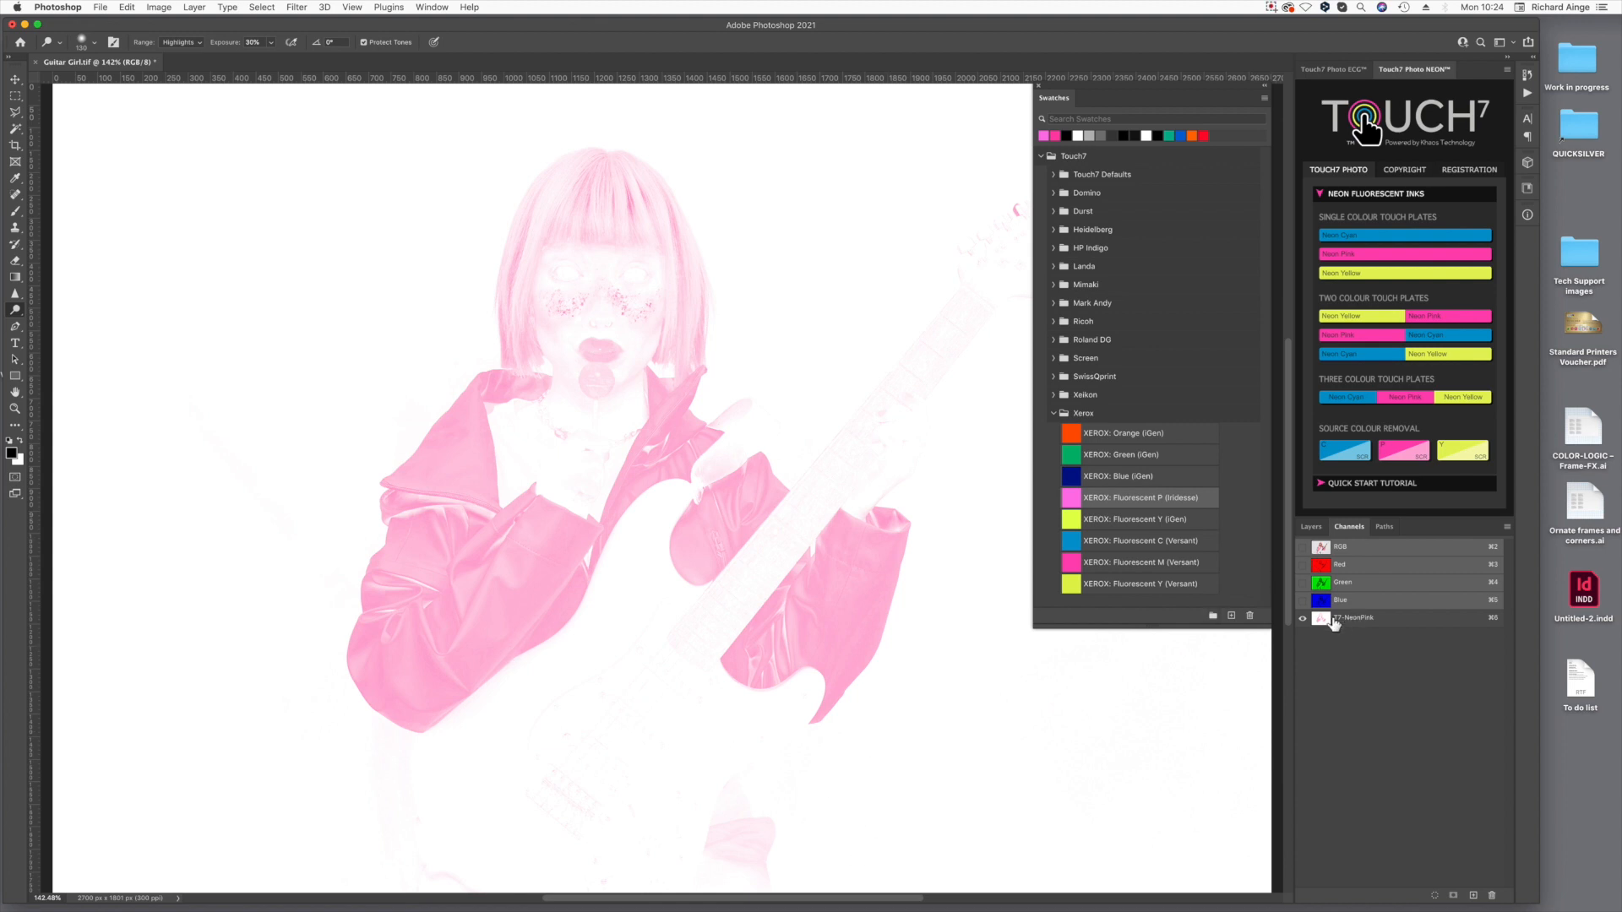
left_click(1337, 549)
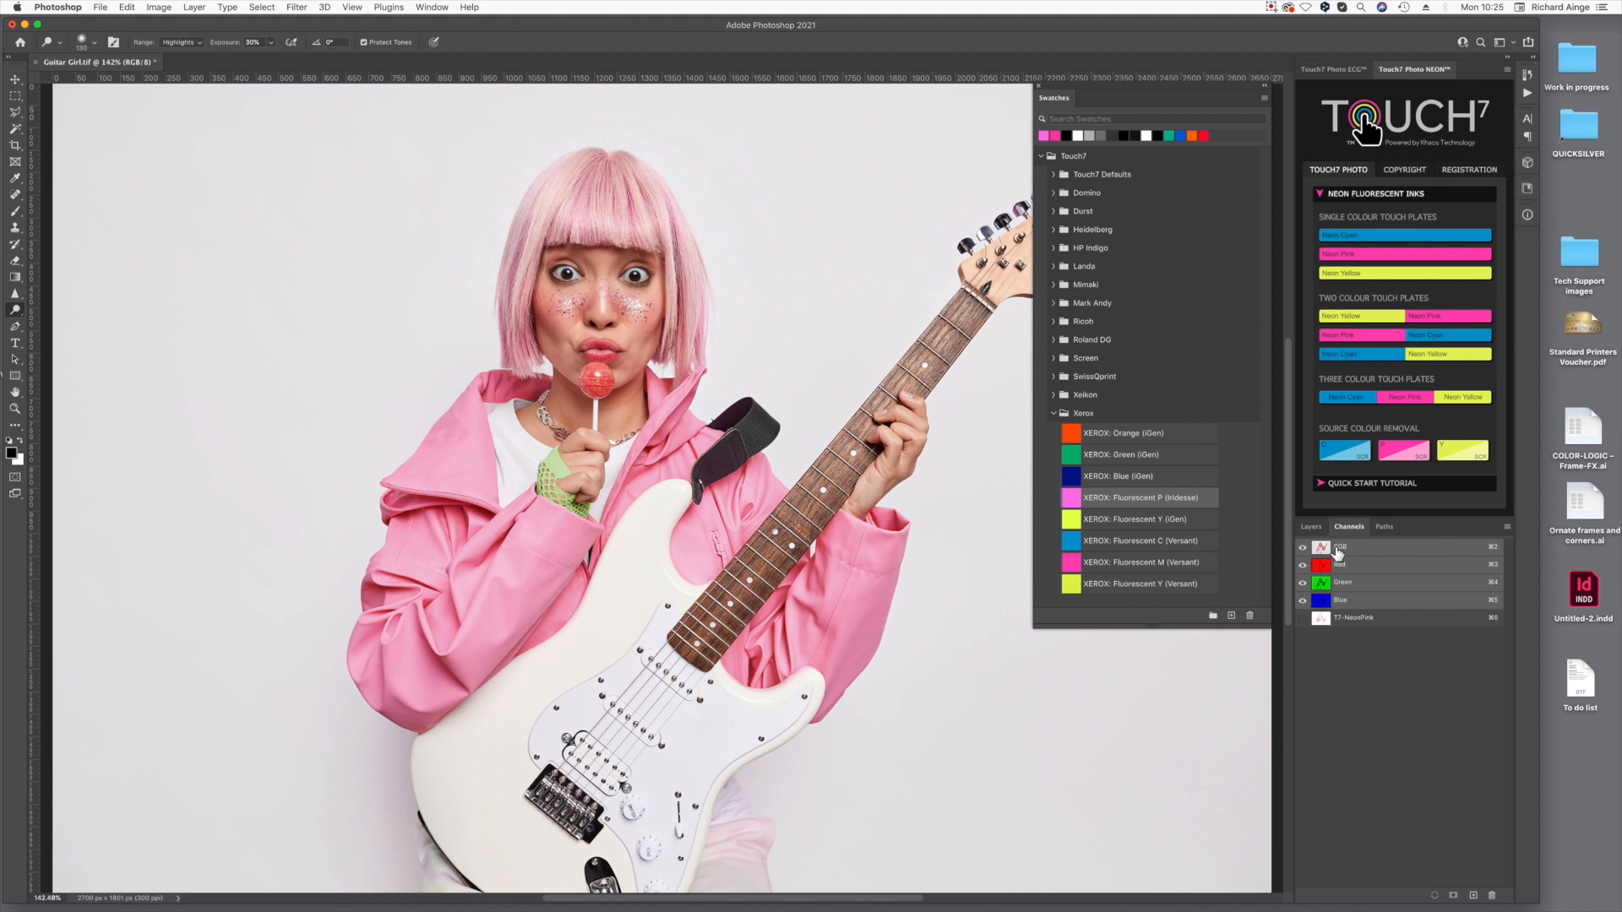
Convert the Guitar Girl image from RGB to CMYK Color mode.
left_click(158, 7)
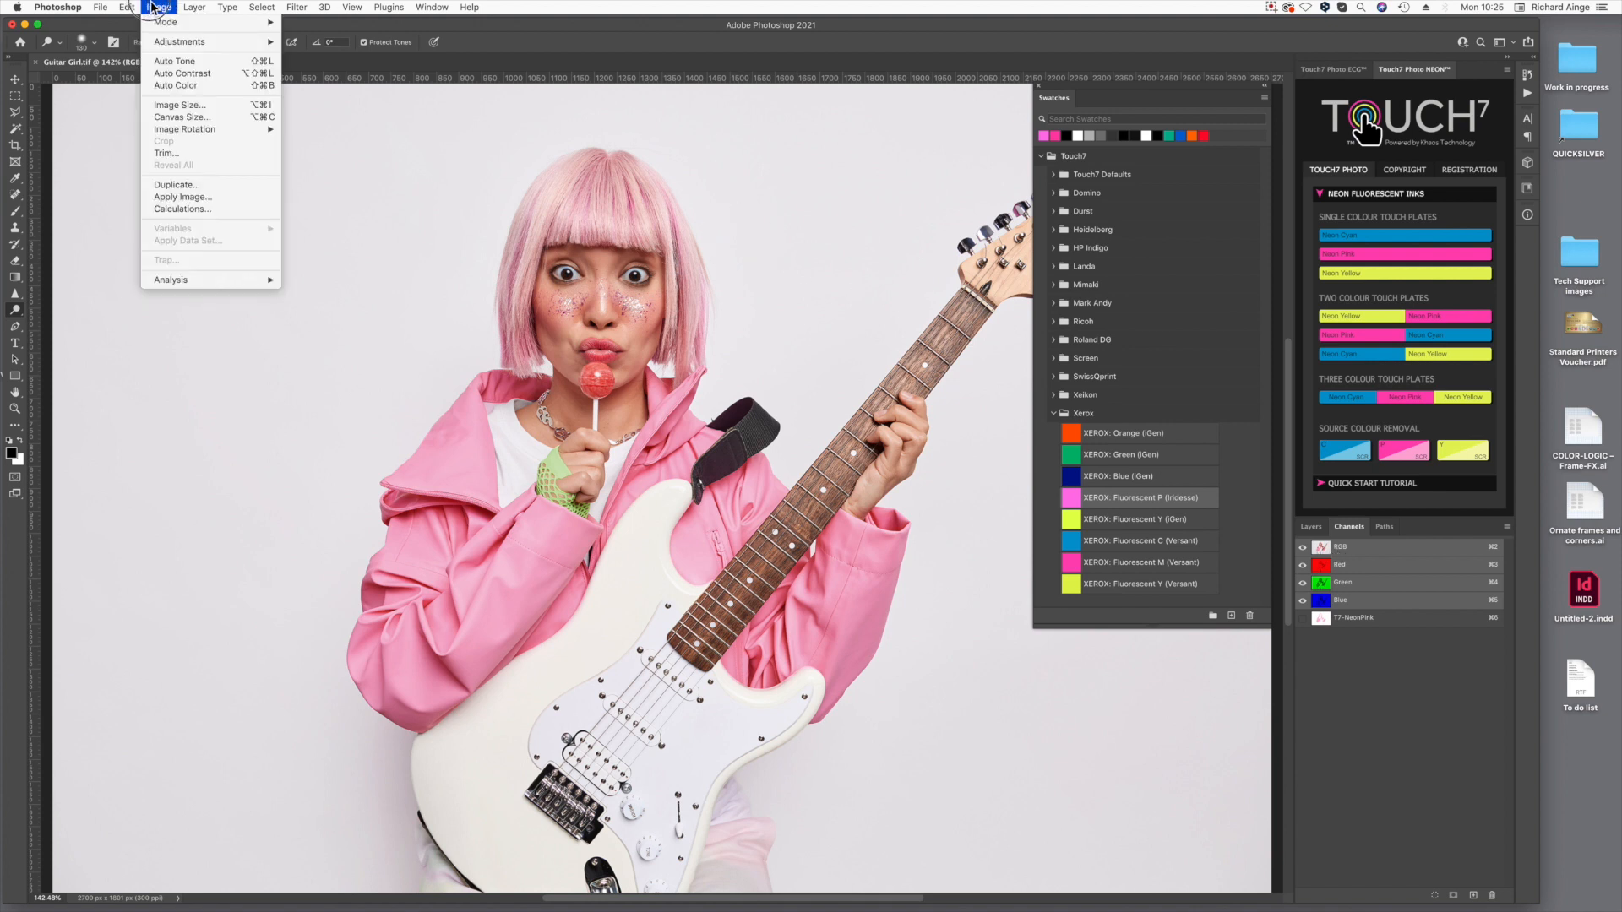
mouse_move(166, 24)
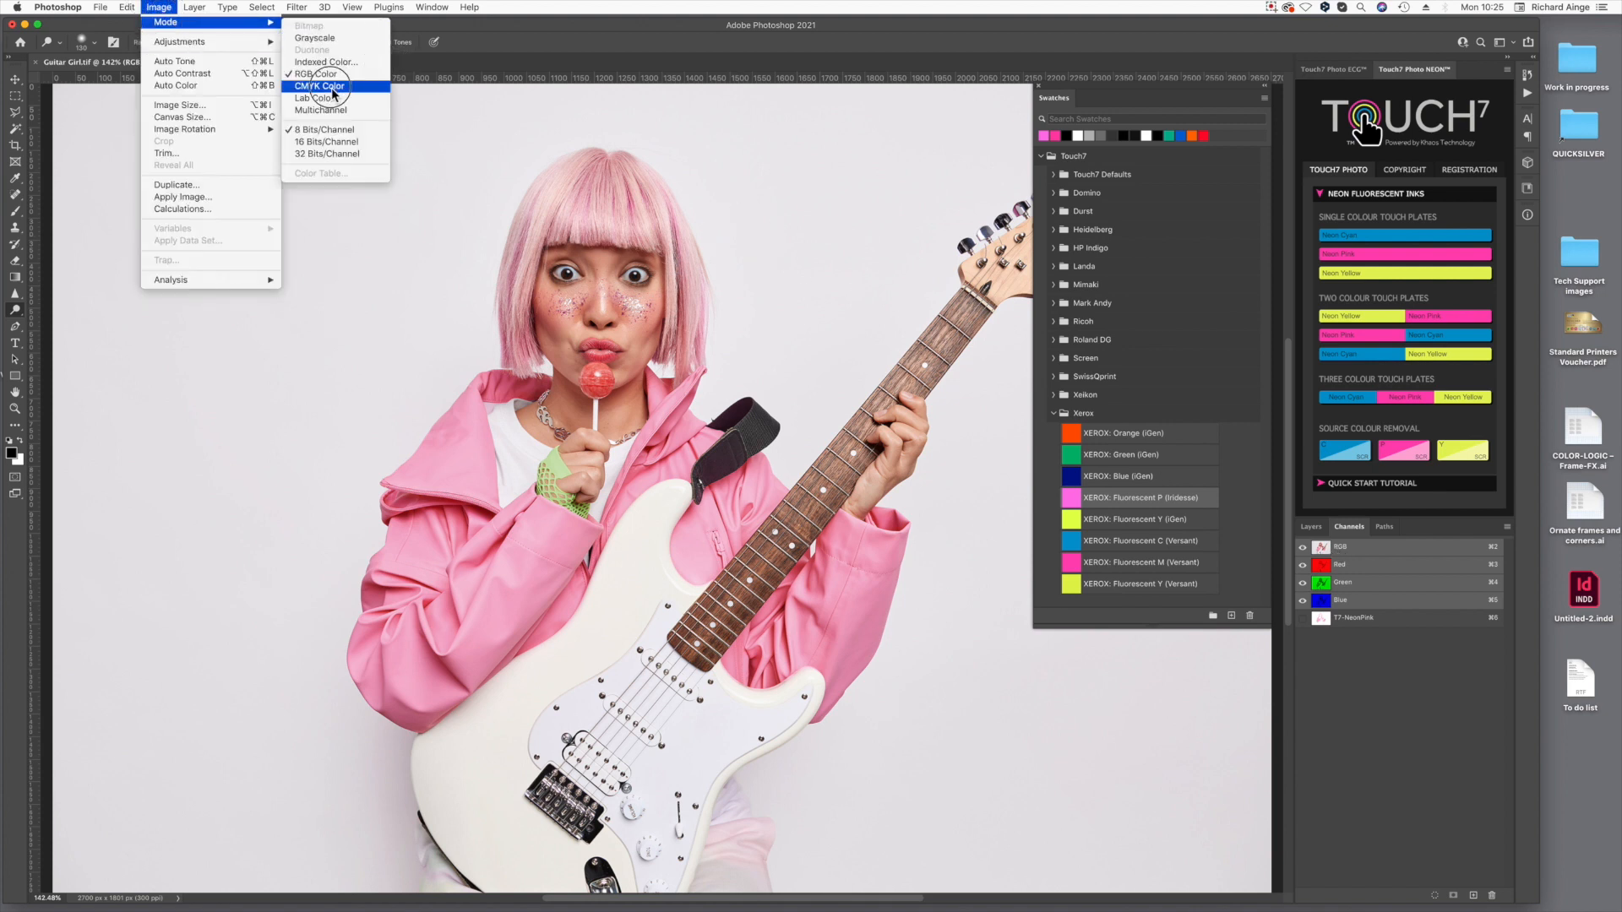
left_click(333, 88)
Copy the whole Magenta channel, select the T7-NeonPink plate with the CMYK composite displayed, and dock the Swatches panel.
left_click(1333, 586)
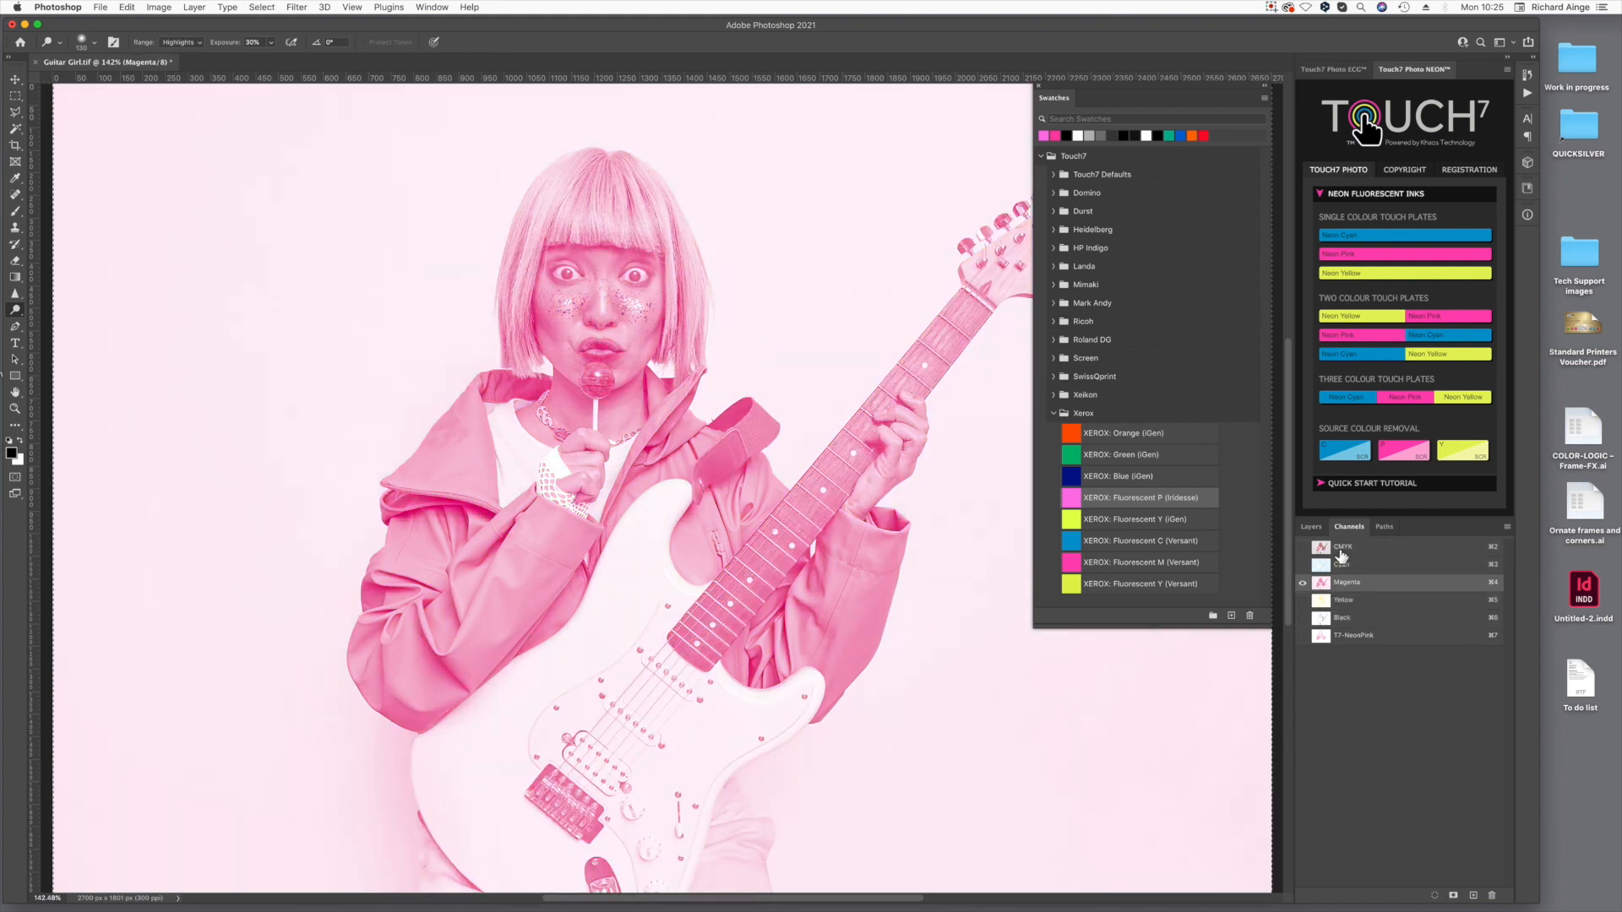
left_click(1340, 549)
left_click(1331, 637)
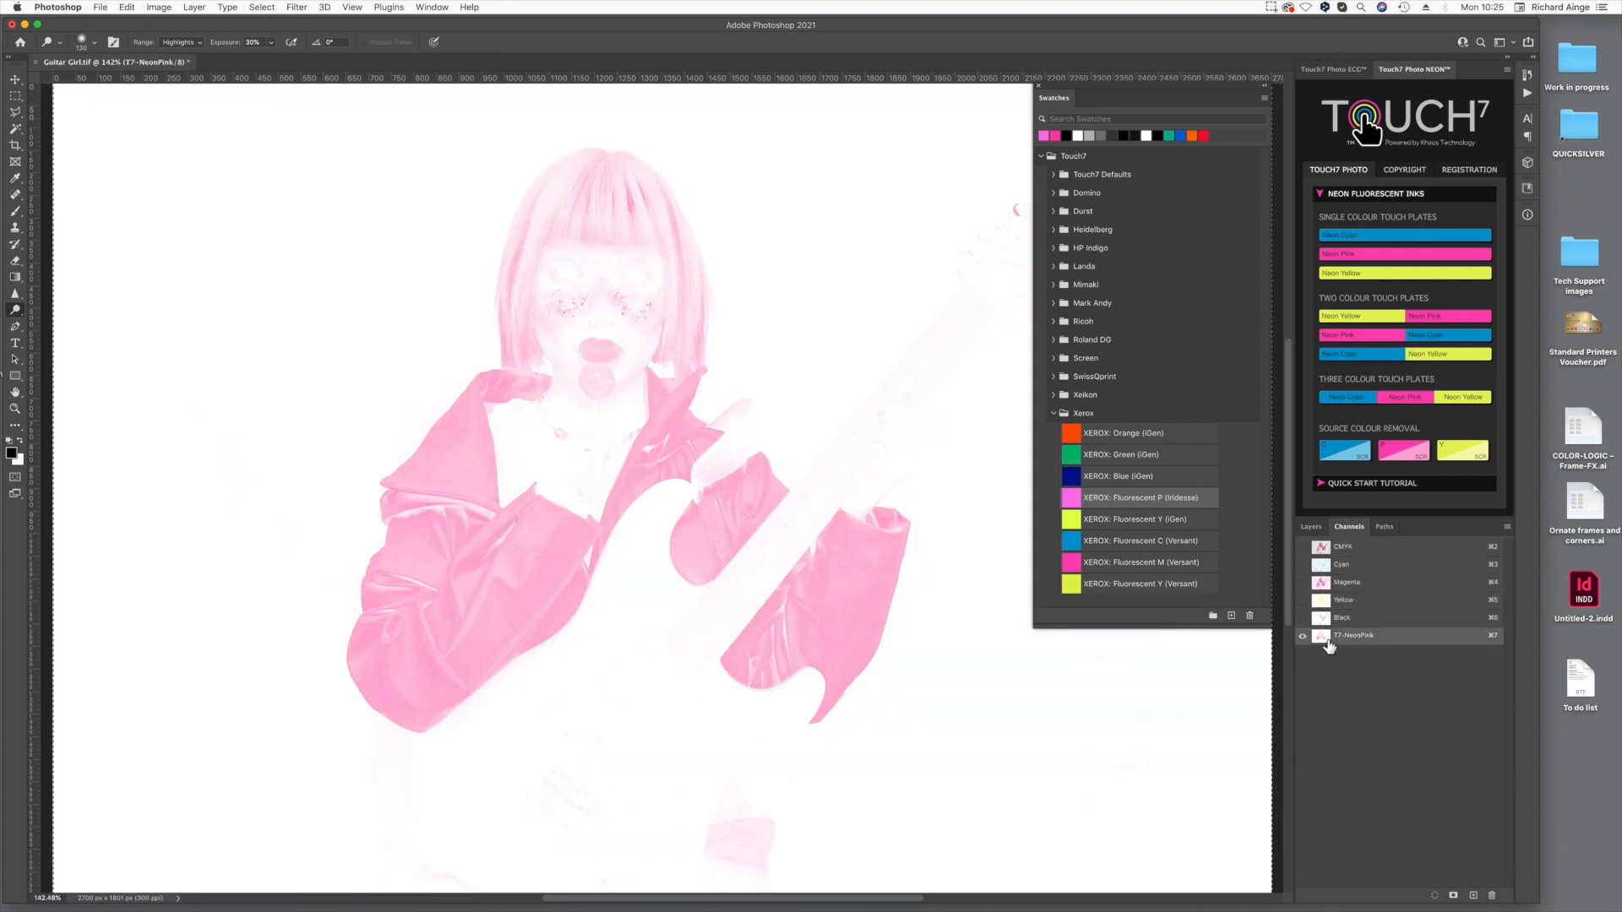
left_click(1303, 549)
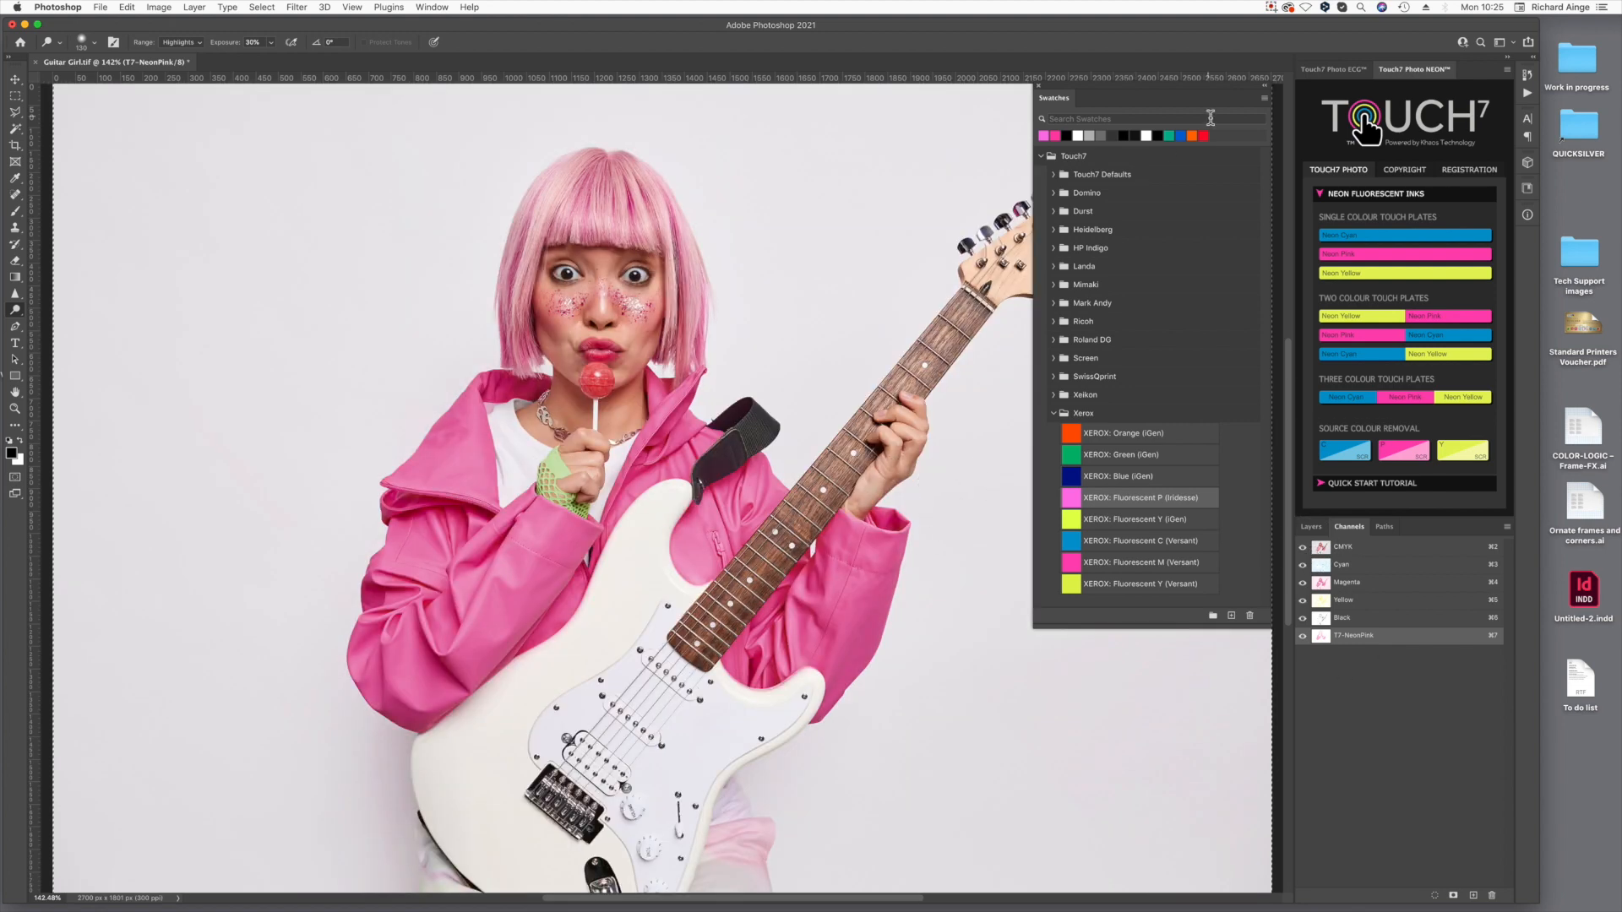
left_click_drag(1101, 101, 1528, 240)
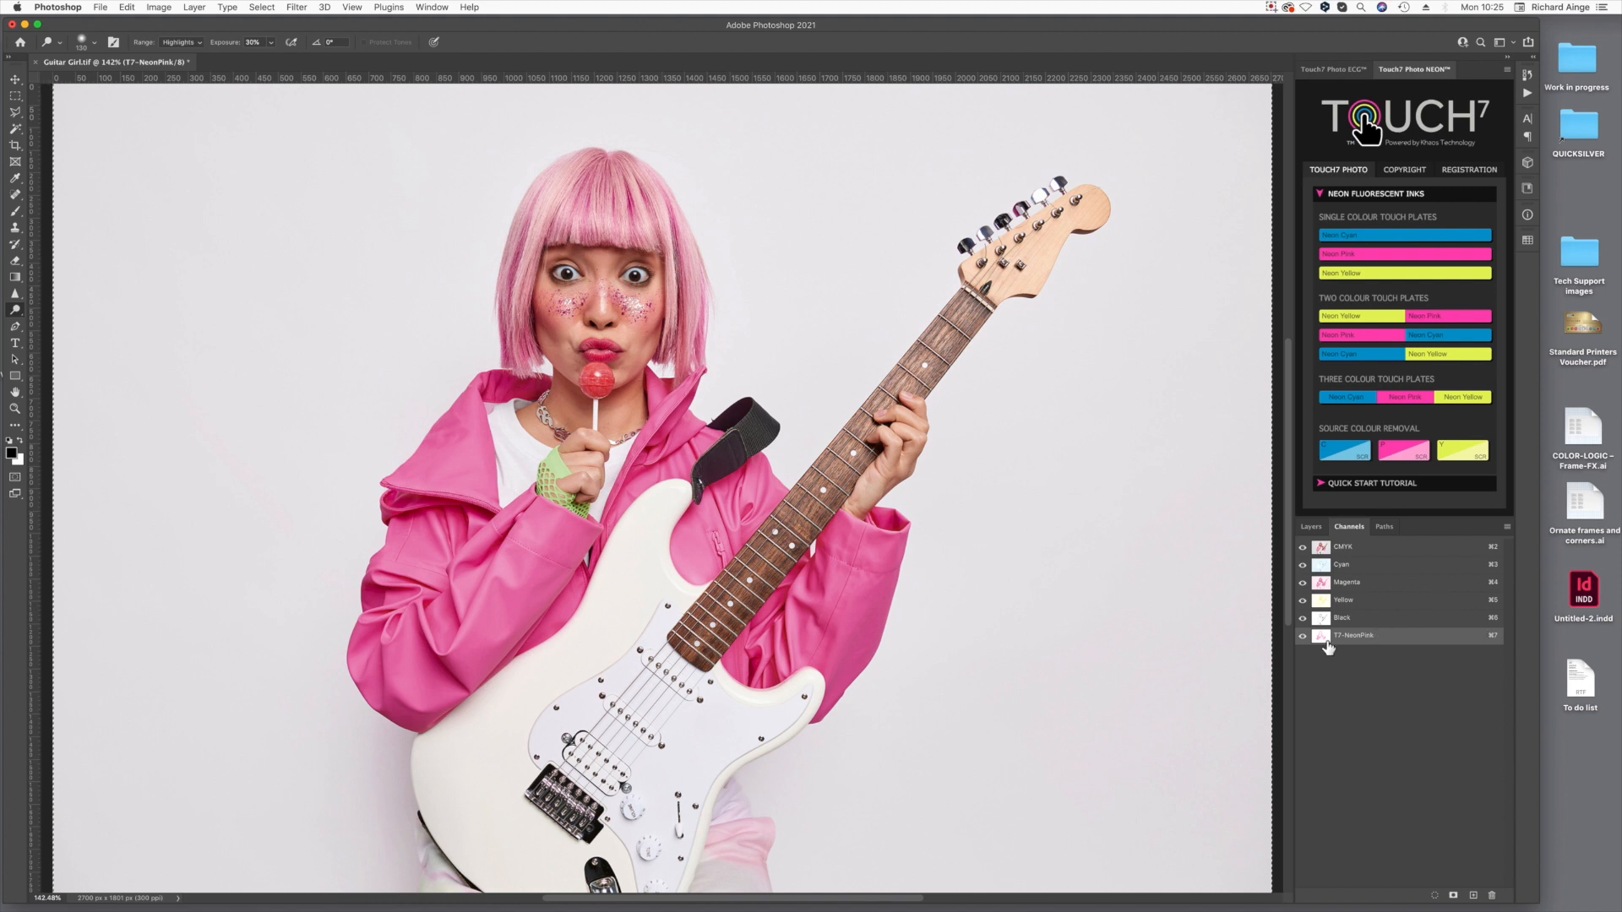
Paste the copied Magenta channel into the T7-NeonPink plate as a comparison and undo the paste.
key("super+v")
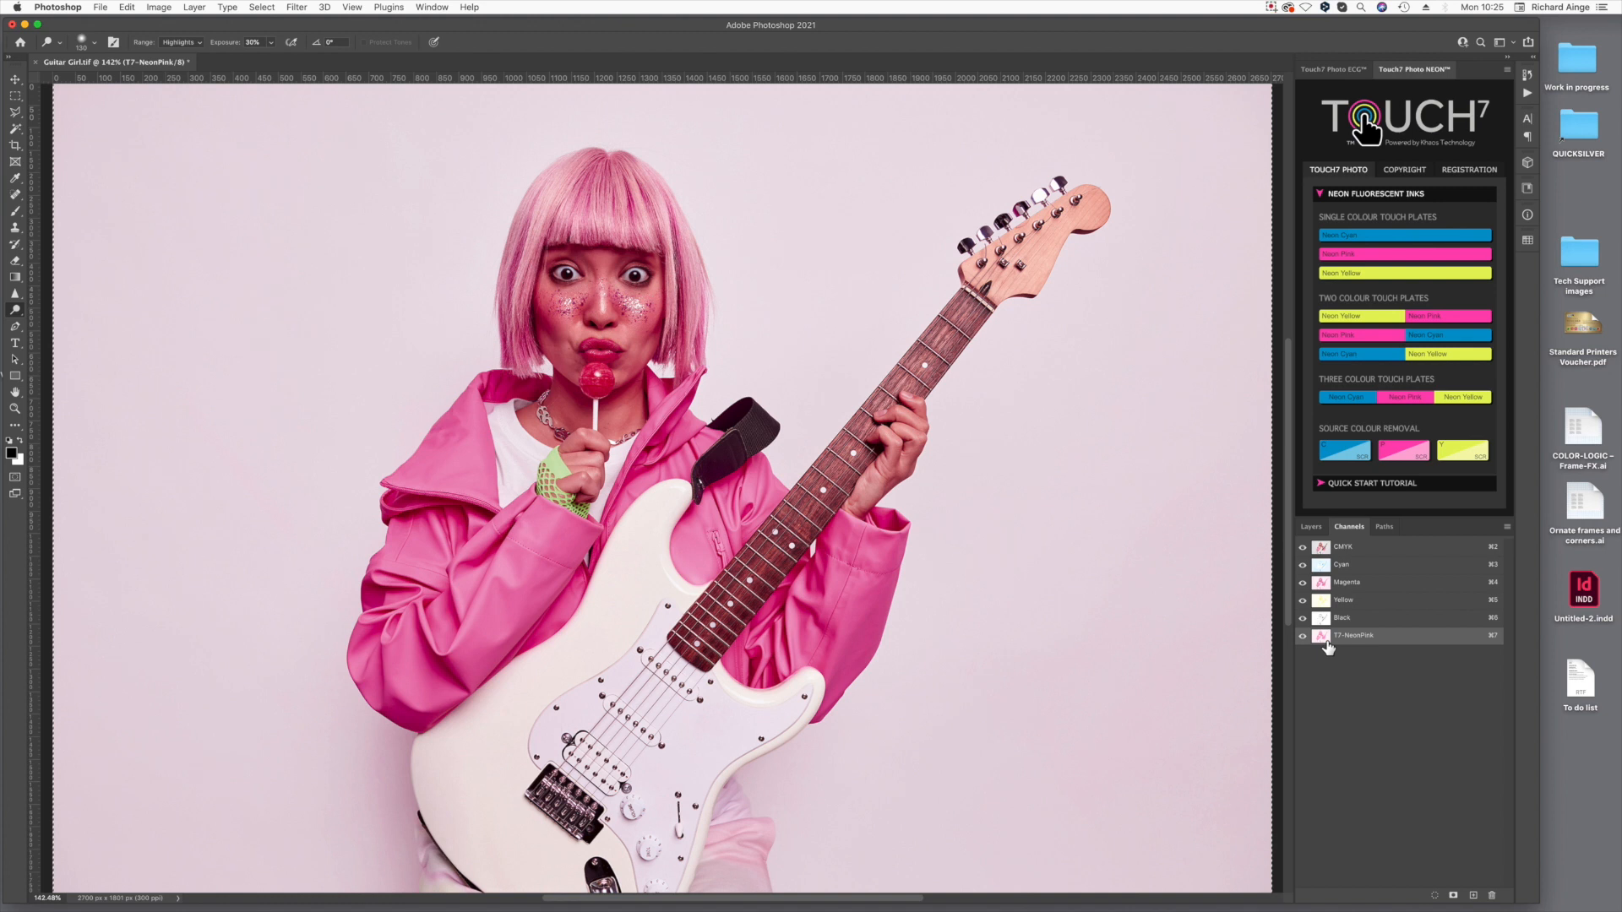
key("super+z")
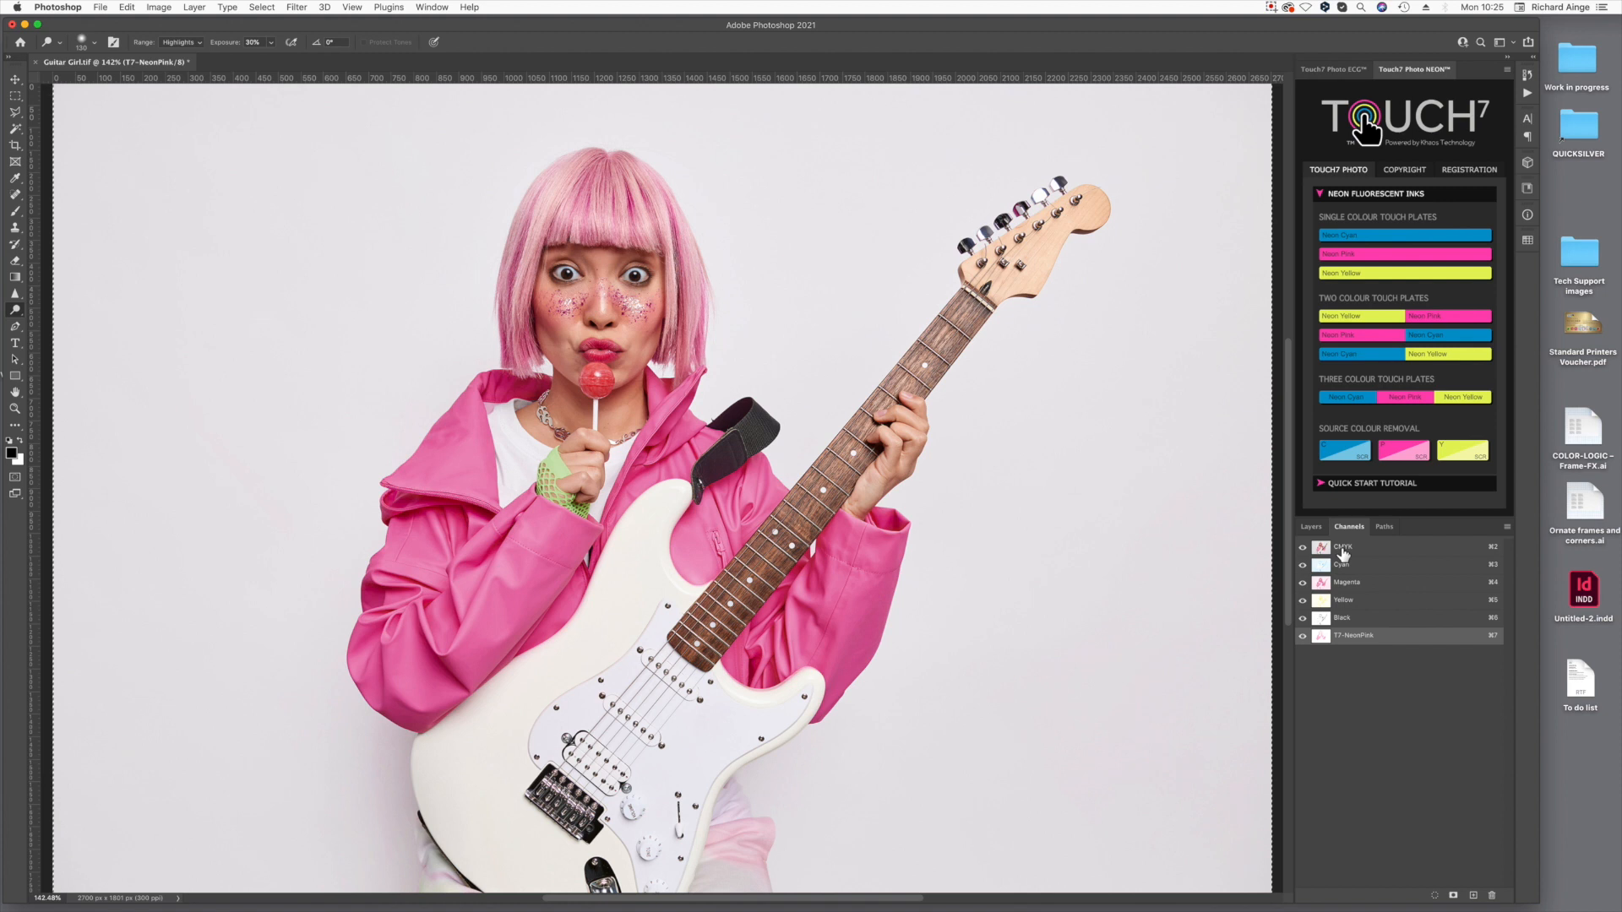
Examine the T7-NeonPink plate alone and inspect the guitar's headstock and tuning pegs closely for stray pink.
left_click(1303, 548)
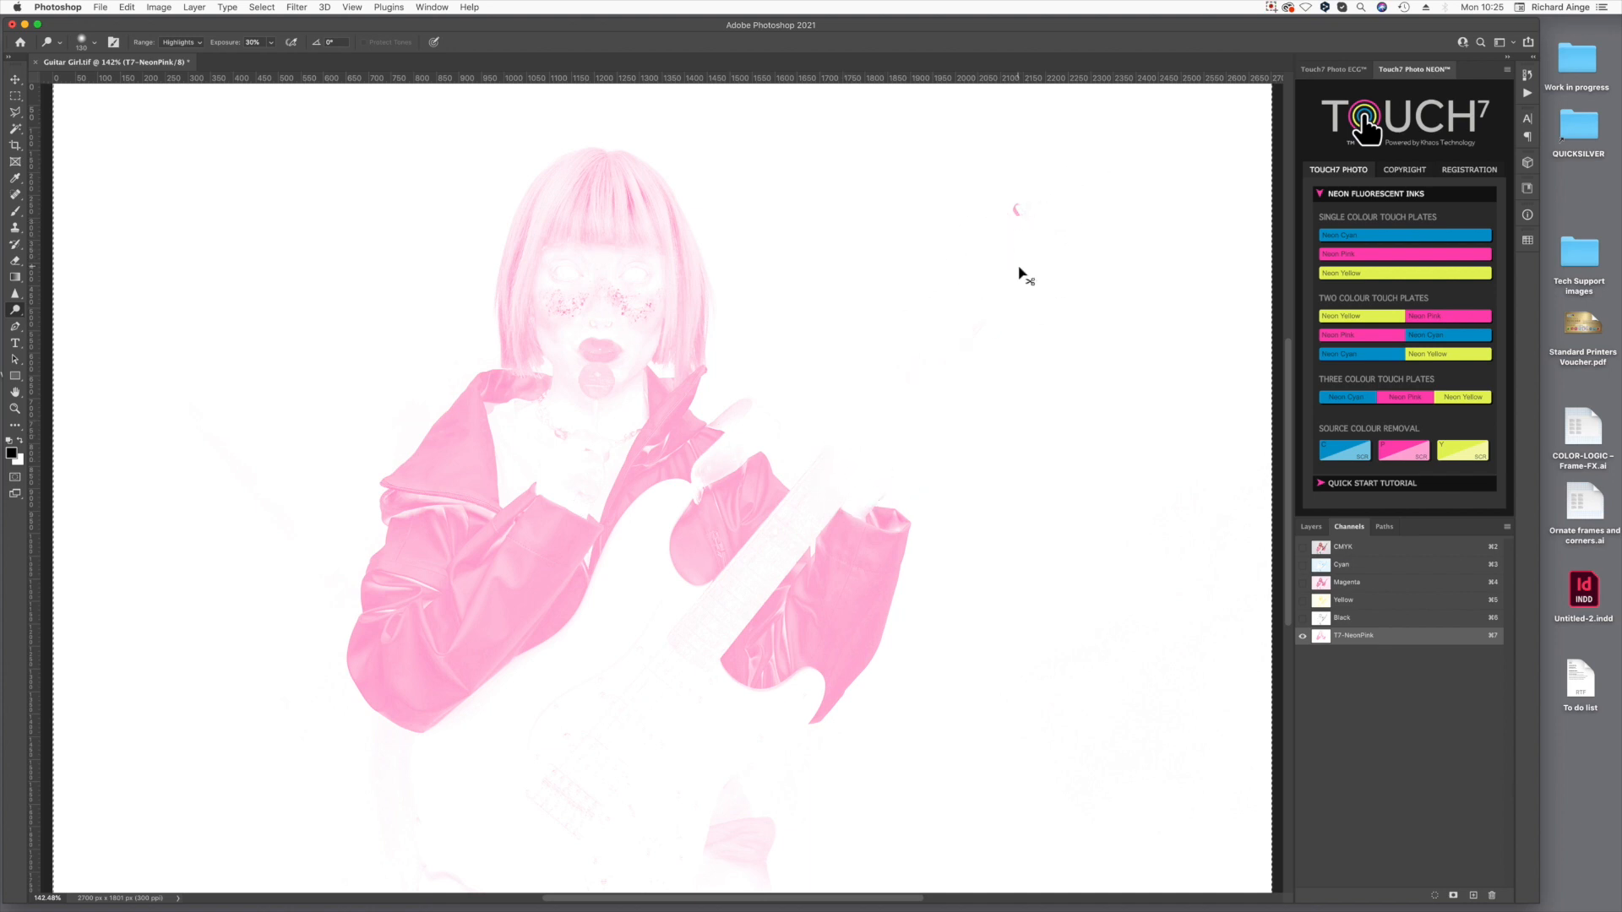
left_click(1303, 548)
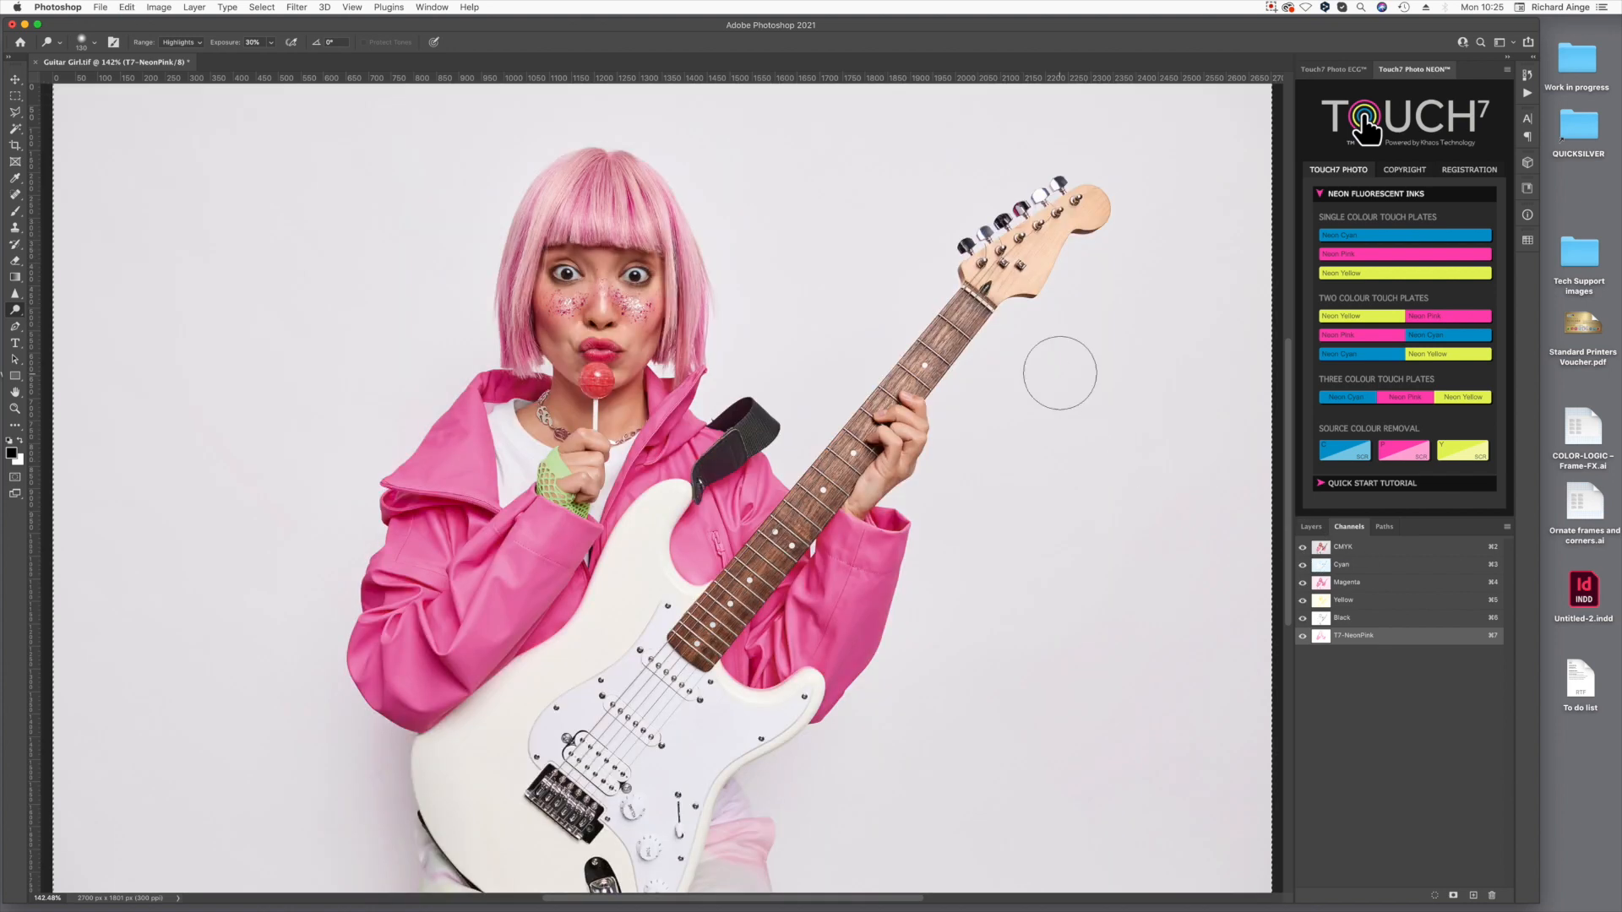
left_click(958, 358, "super")
left_click(958, 358, "super")
left_click(958, 358, "super")
left_click_drag(912, 277, 774, 473)
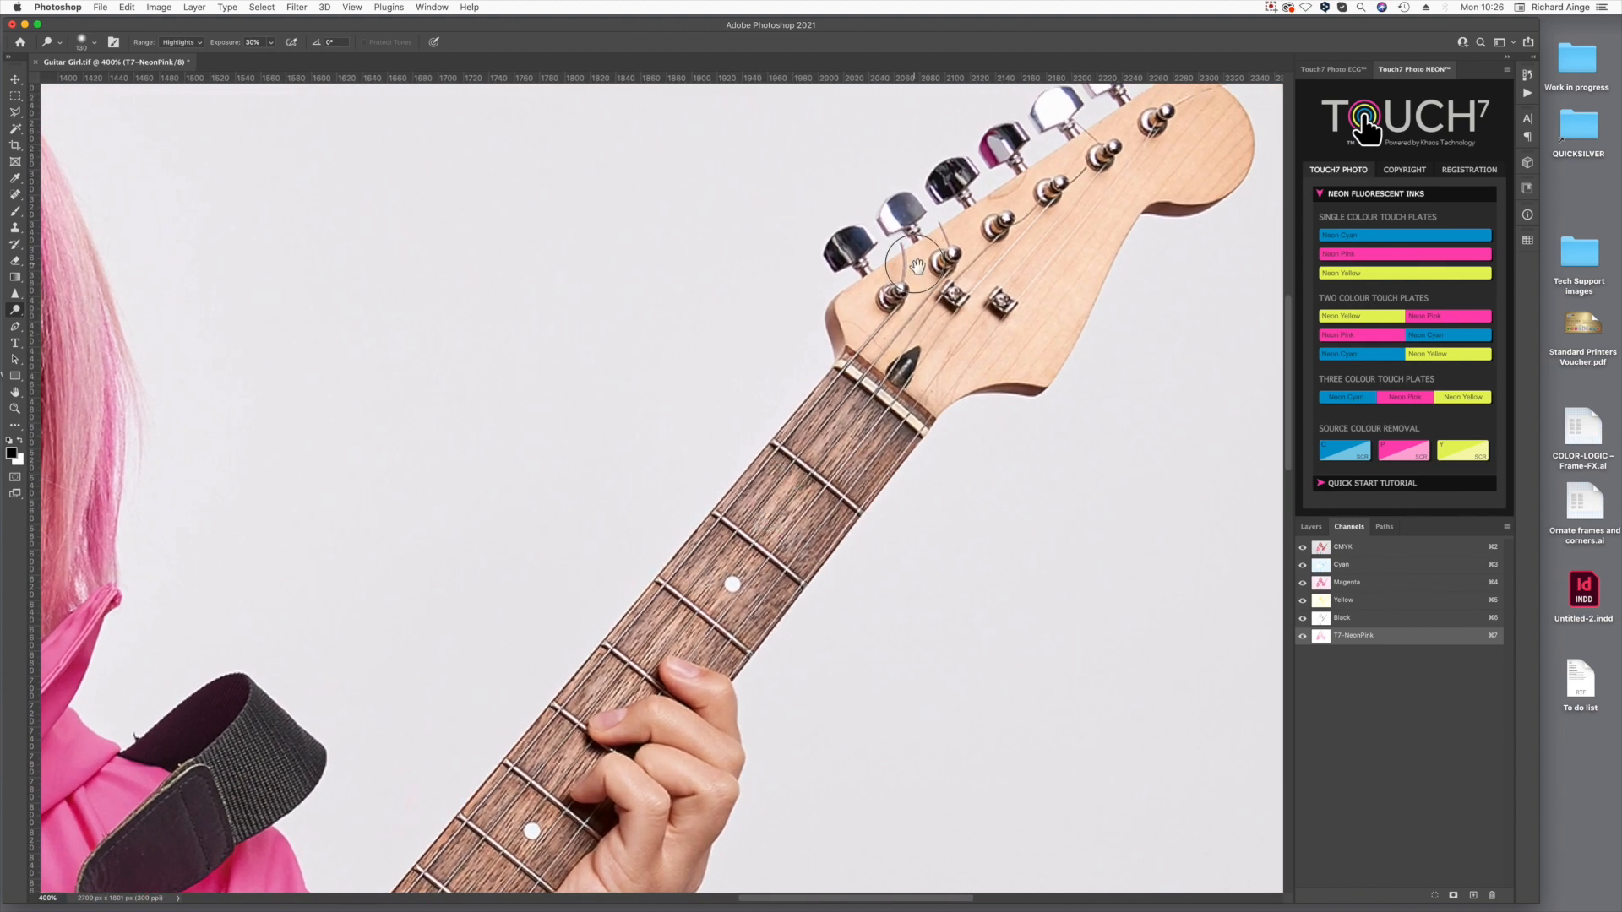
left_click_drag(916, 268, 823, 430)
left_click(888, 329, "super")
left_click(887, 329, "super")
left_click(887, 330, "super")
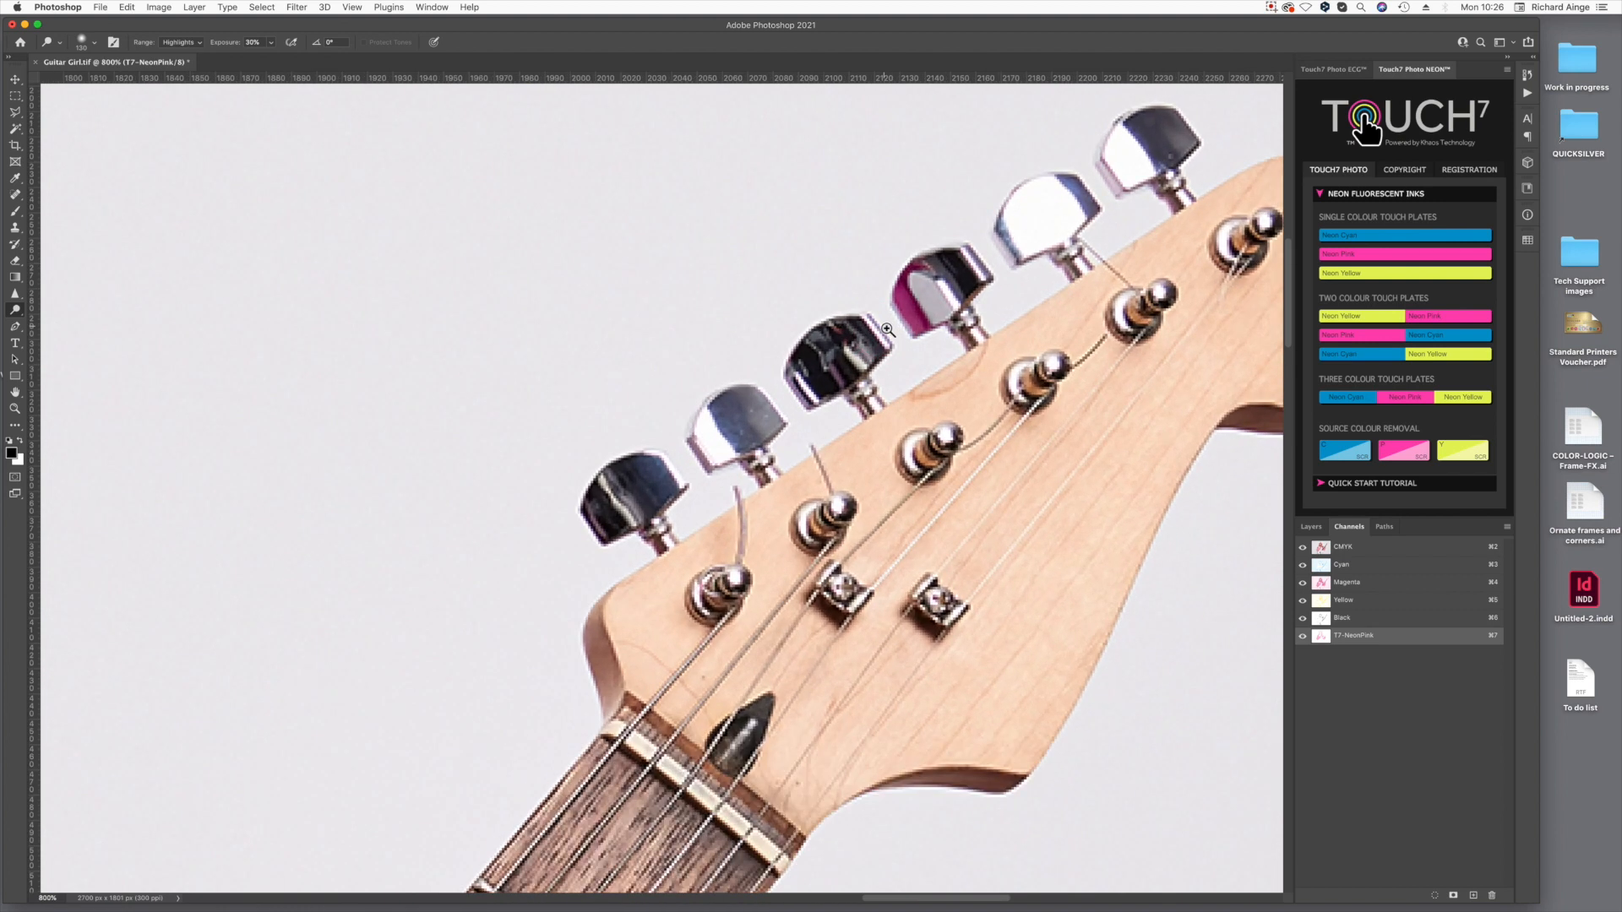
left_click(887, 329, "super")
left_click(887, 329, "super")
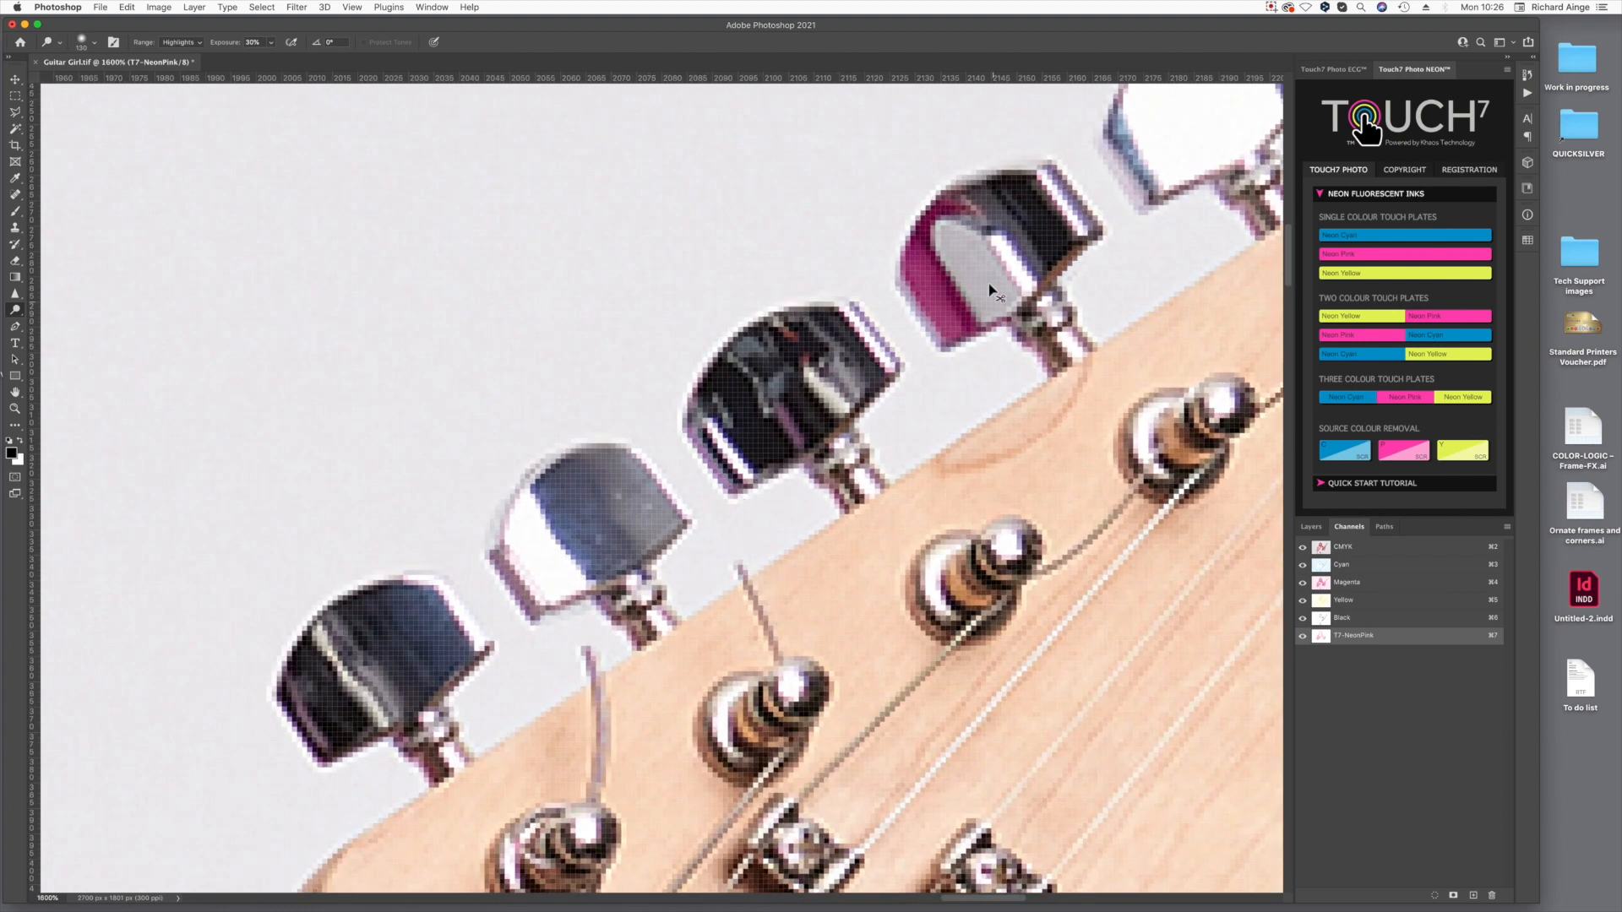
key("super+0")
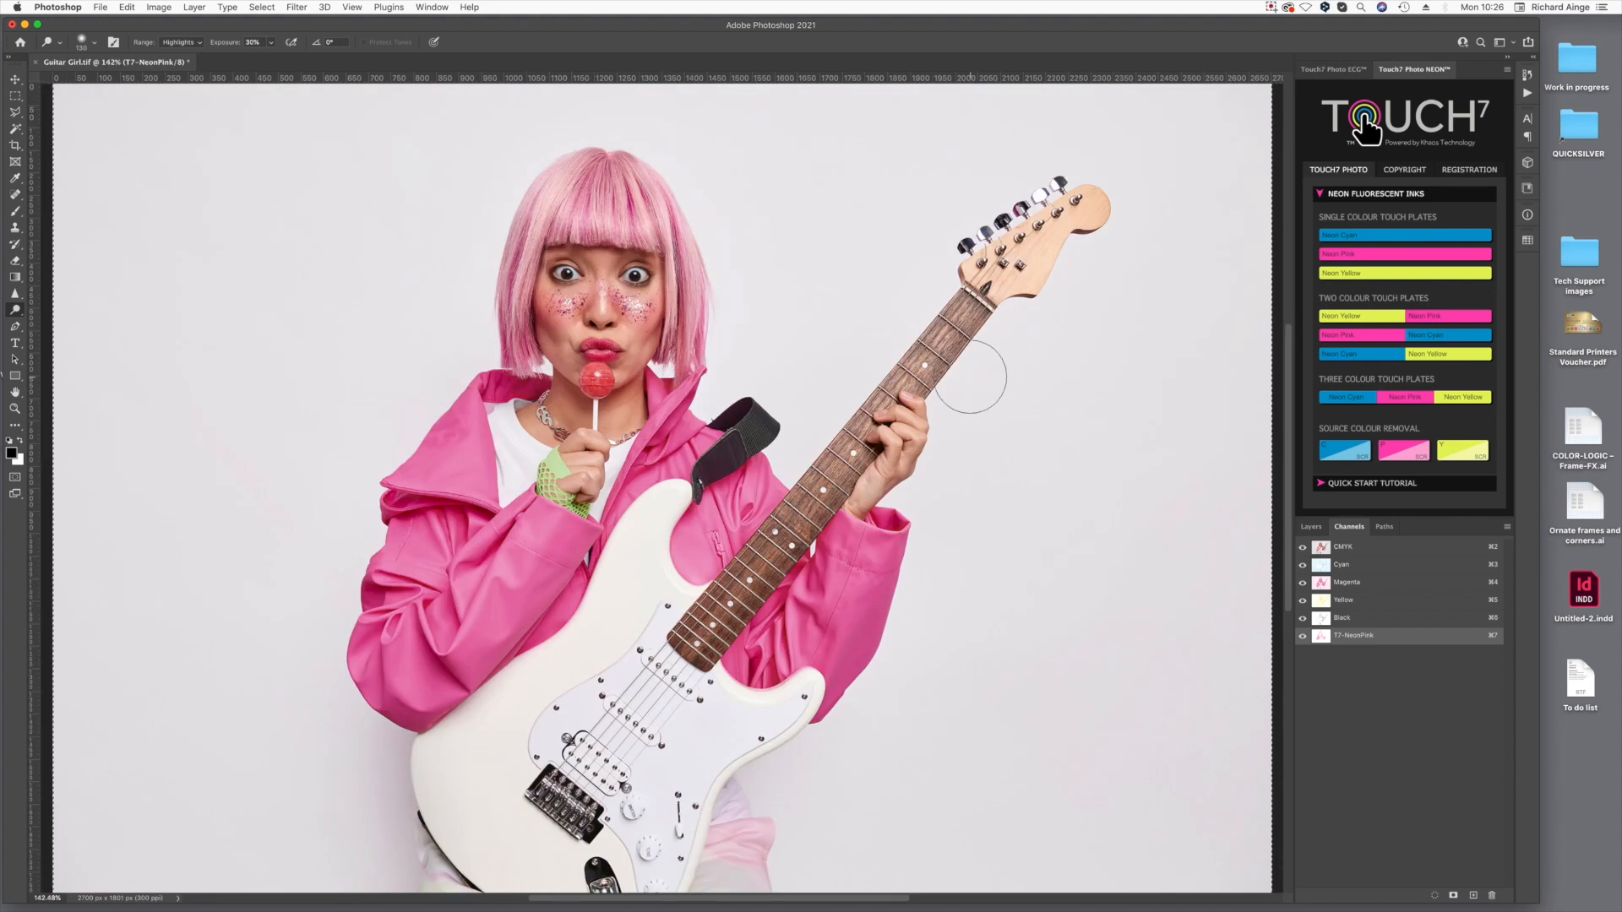
Display the T7-NeonPink plate alone and dodge away stray pink on the guitar, lower clothing, face and neck.
left_click(1303, 549)
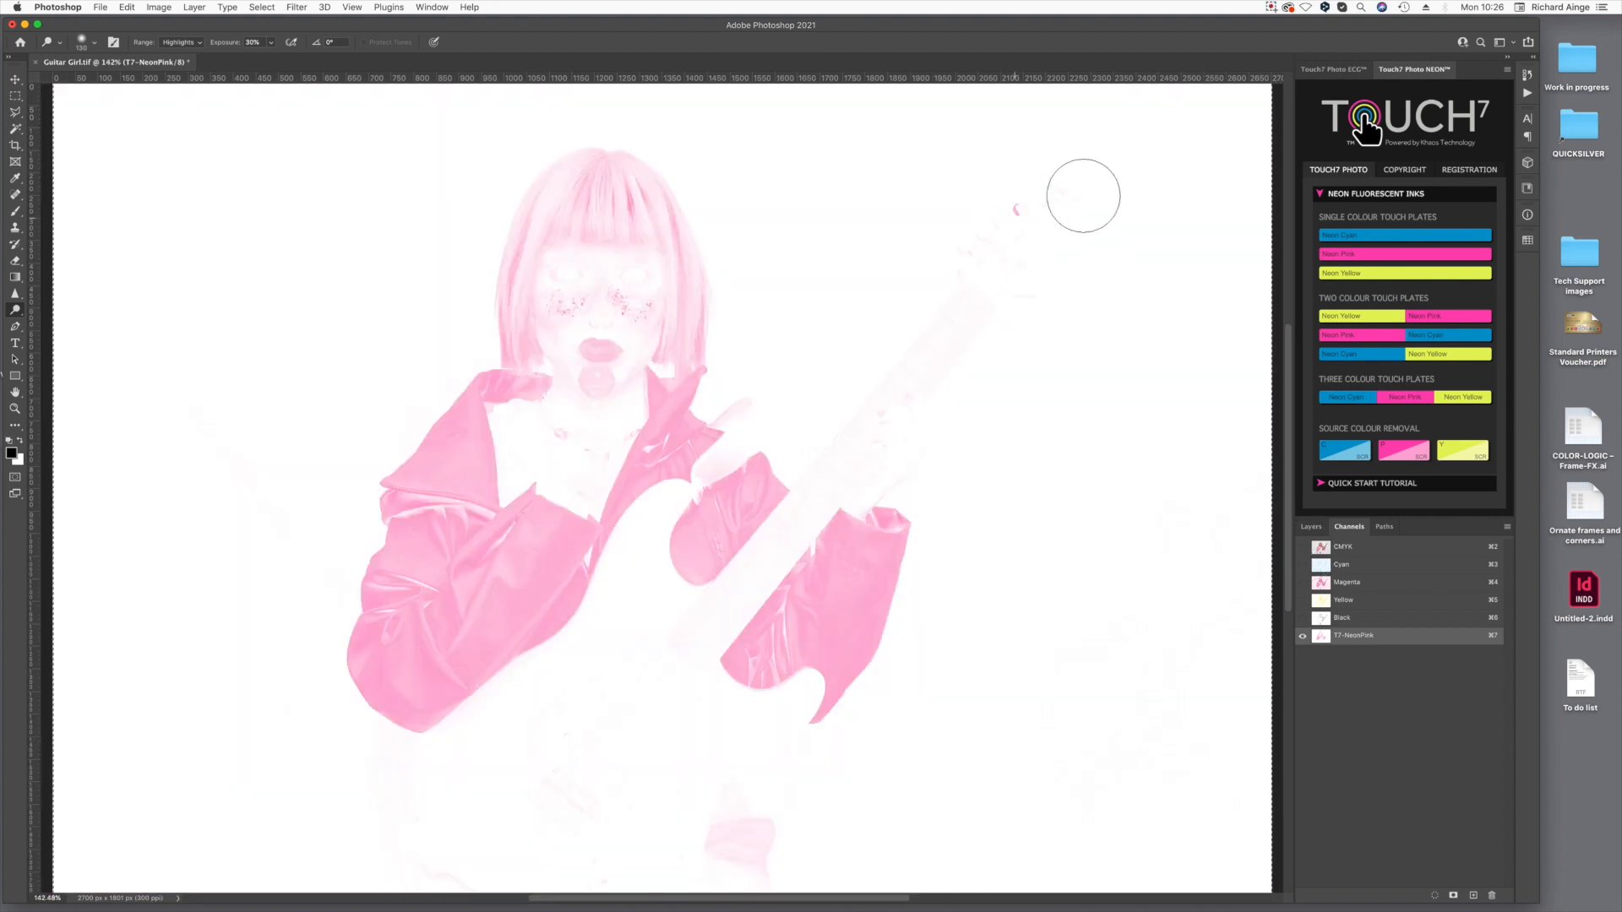
mouse_move(1054, 246)
left_mouse_down()
mouse_move(1012, 248)
mouse_move(1017, 323)
mouse_move(1041, 257)
mouse_move(819, 483)
mouse_move(858, 455)
mouse_move(844, 478)
mouse_move(909, 475)
mouse_move(840, 482)
left_mouse_up()
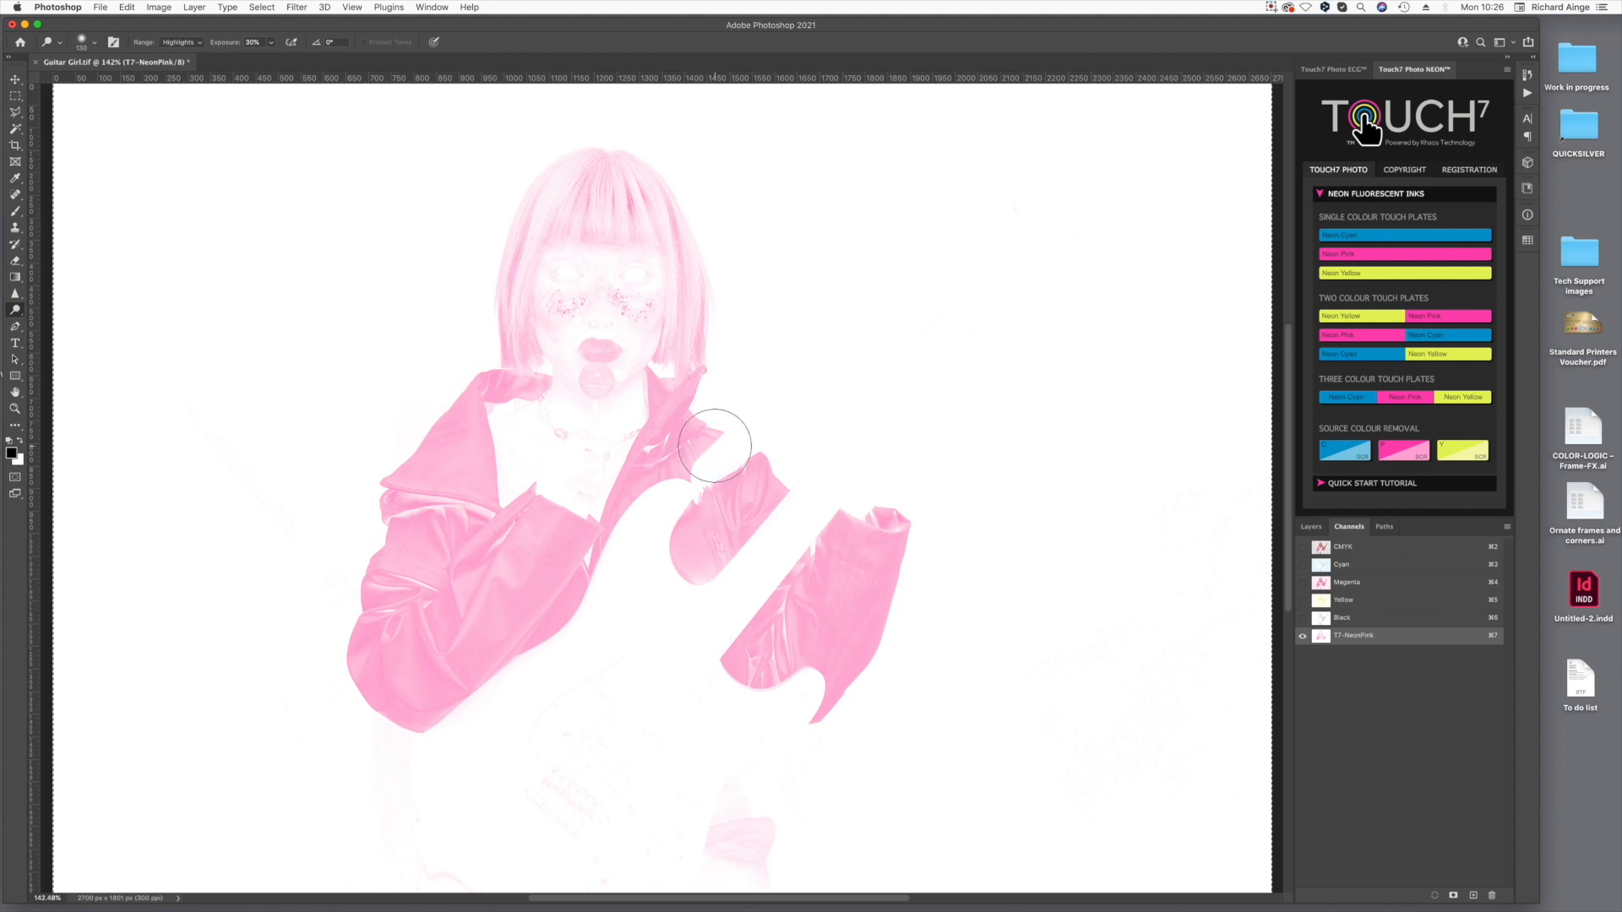
left_click_drag(710, 841, 735, 858)
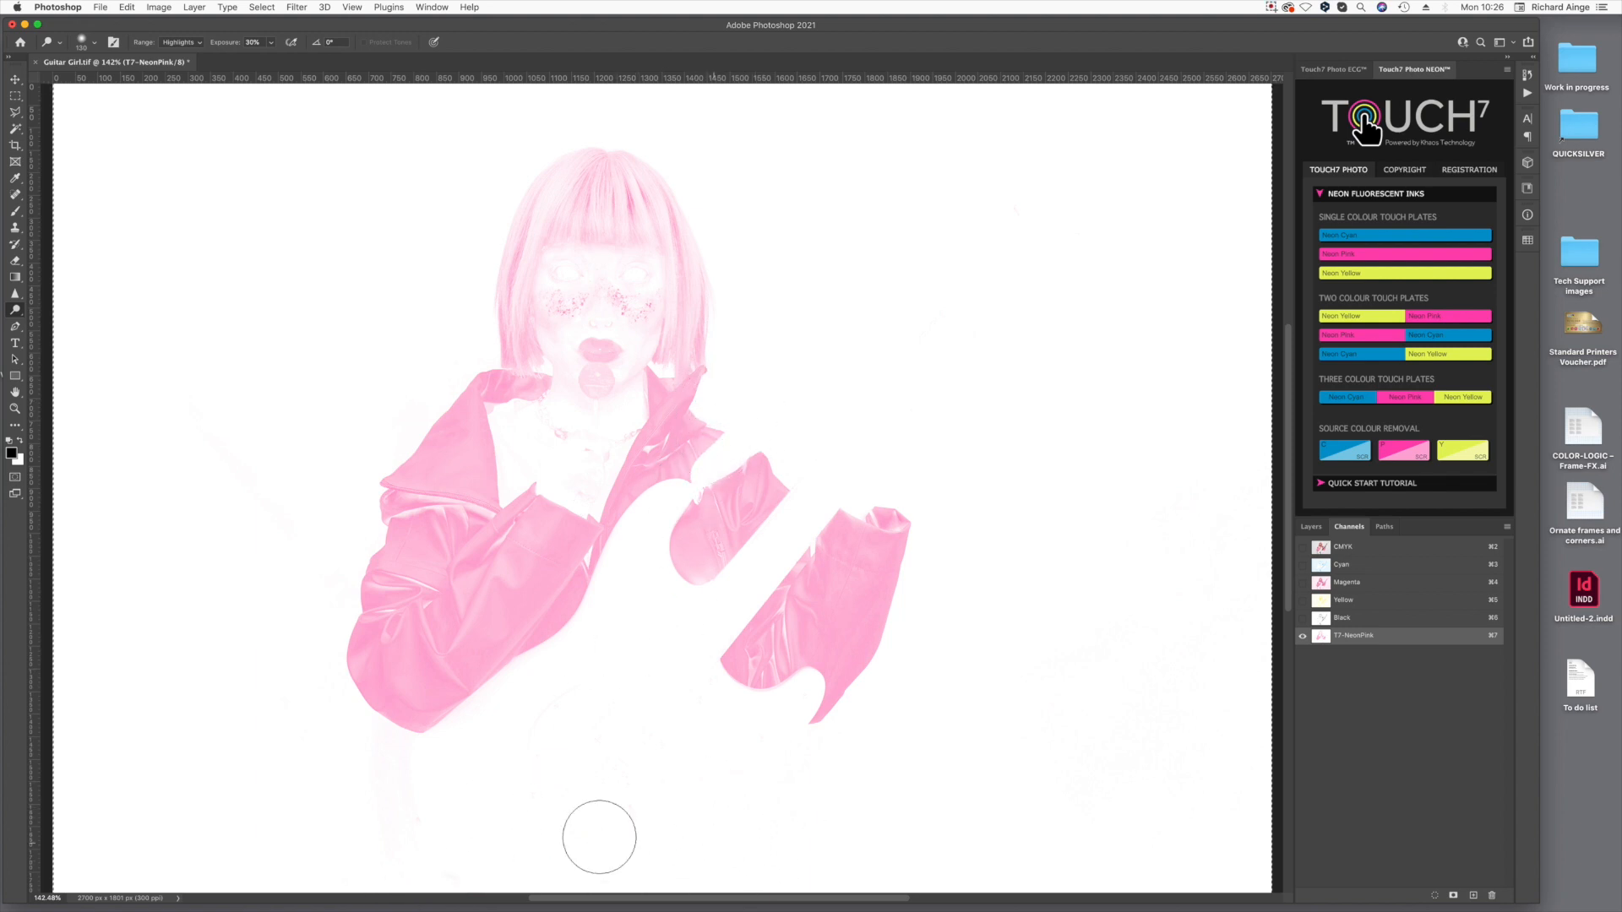
mouse_move(529, 417)
left_mouse_down()
mouse_move(563, 438)
mouse_move(538, 434)
mouse_move(607, 358)
mouse_move(594, 403)
mouse_move(561, 345)
mouse_move(614, 360)
mouse_move(535, 300)
mouse_move(621, 274)
mouse_move(643, 293)
mouse_move(601, 363)
mouse_move(591, 300)
mouse_move(603, 350)
mouse_move(638, 331)
mouse_move(610, 460)
mouse_move(630, 433)
mouse_move(594, 460)
mouse_move(623, 408)
mouse_move(518, 435)
left_mouse_up()
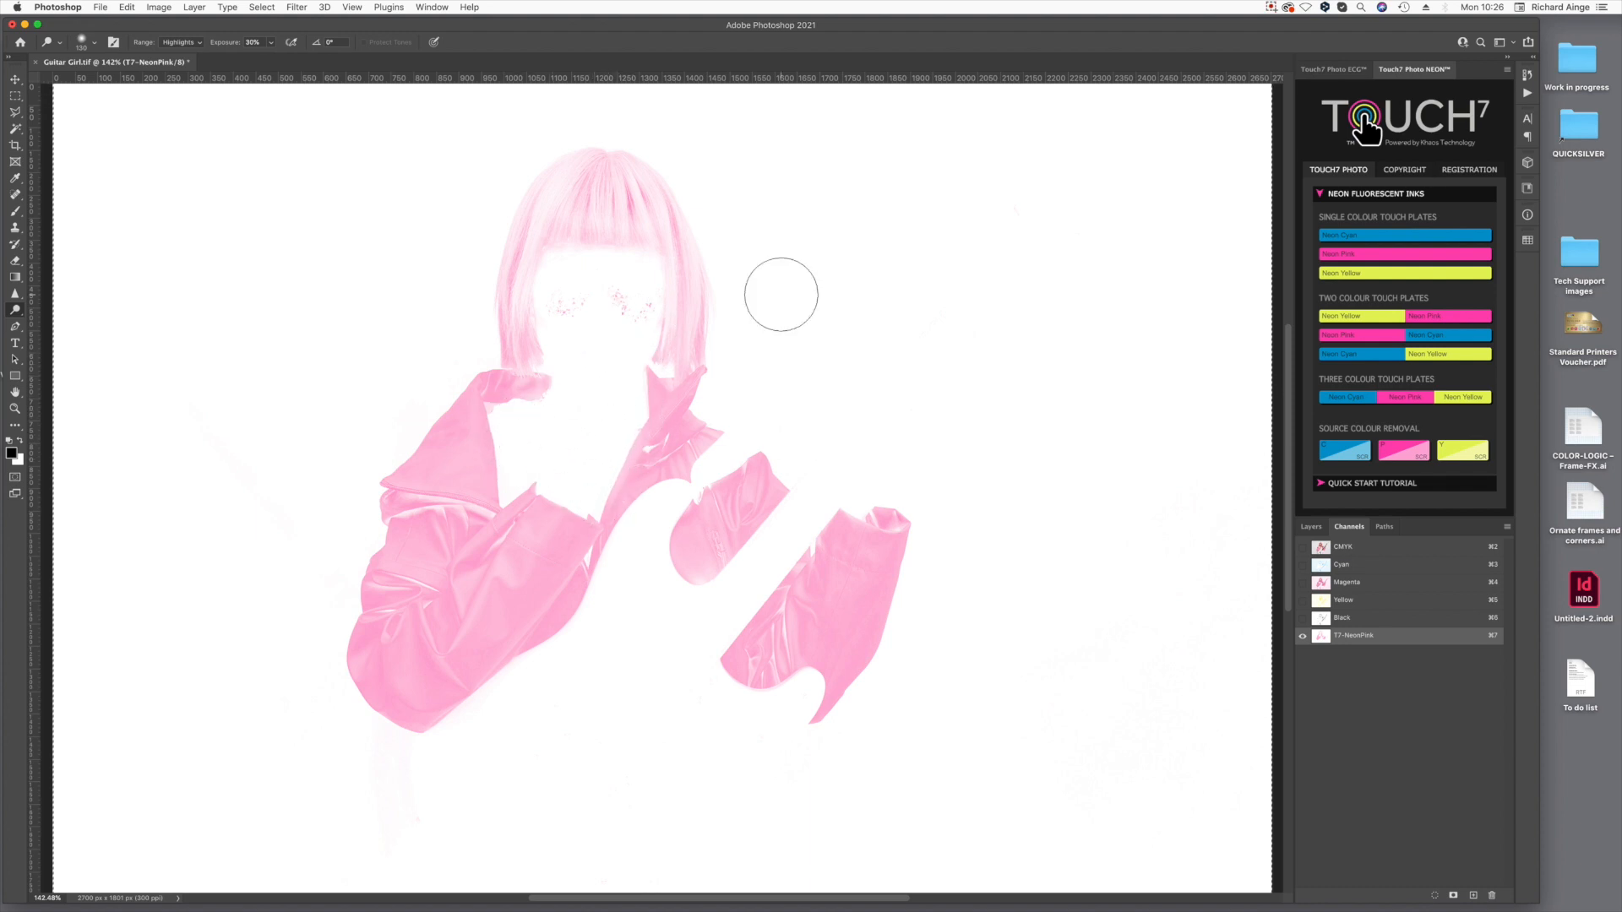
Show the CMYK composite again and compare the image with and without the T7-NeonPink plate.
left_click(1302, 547)
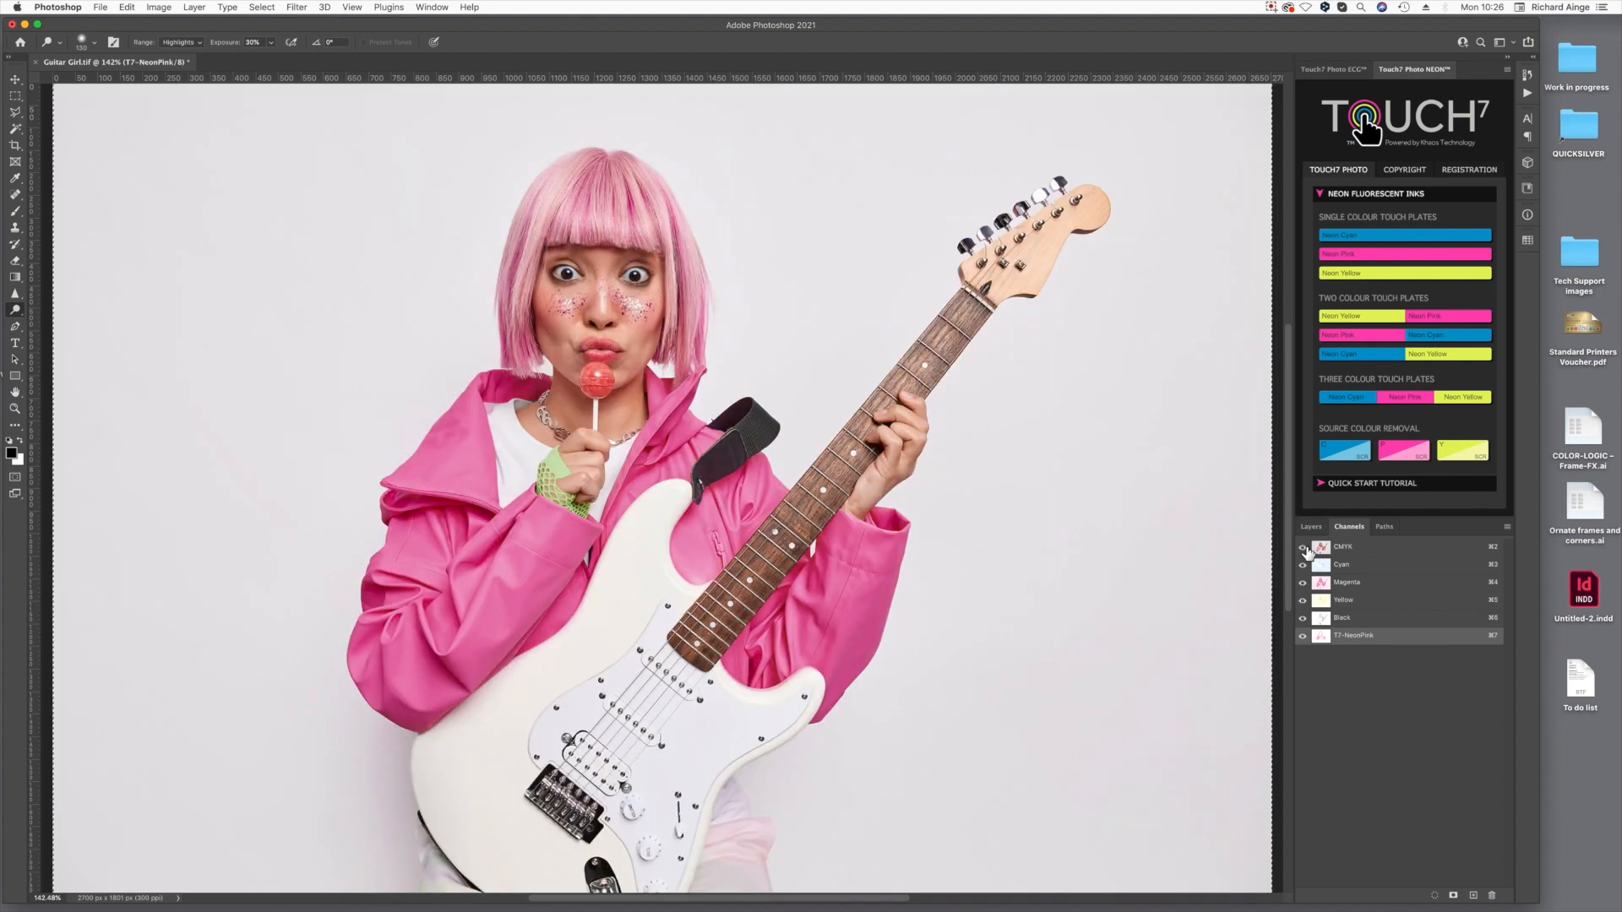
left_click(1304, 638)
left_click(1303, 636)
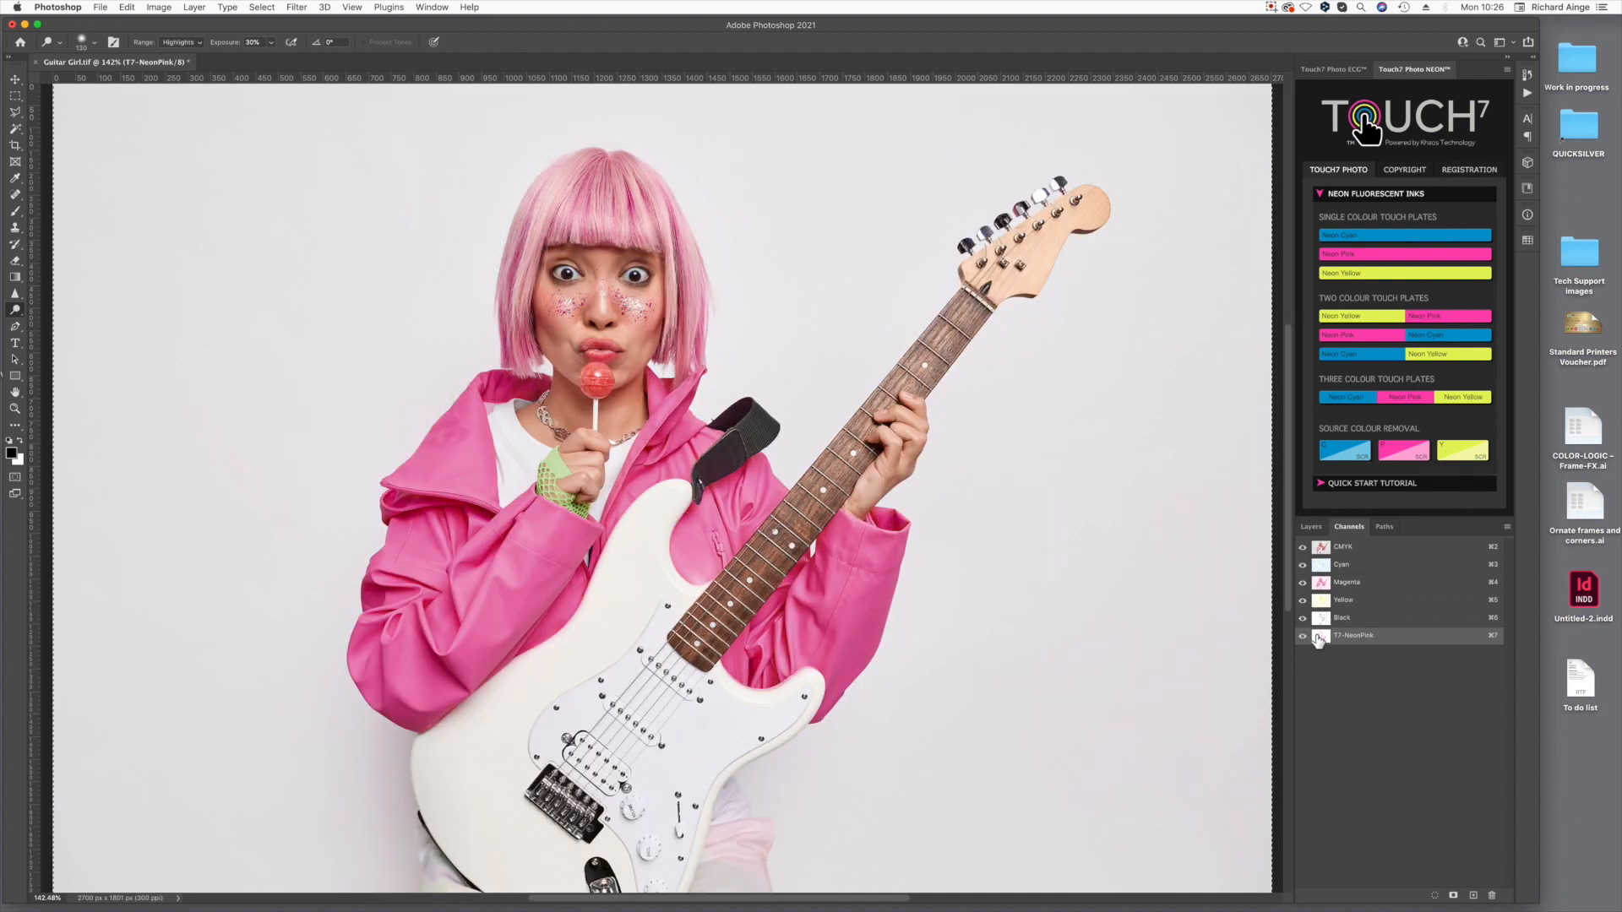
Change the T7-NeonPink spot channel's ink colour to the XEROX: Fluorescent P (Iridesse) swatch.
double_click(1321, 635)
left_click(629, 279)
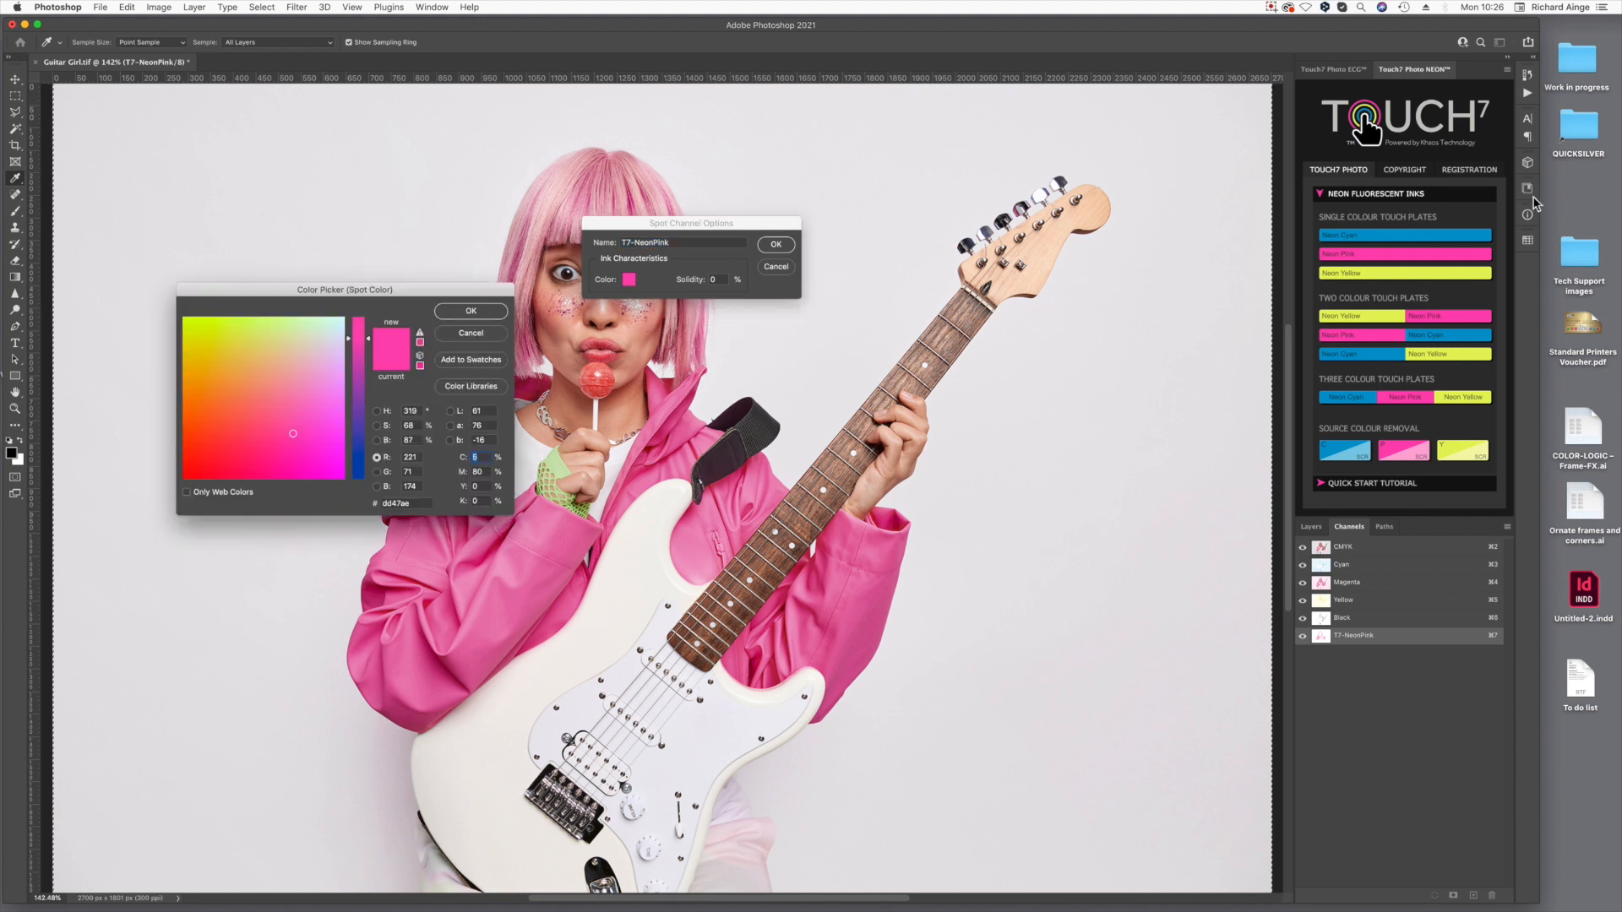
left_click(1528, 239)
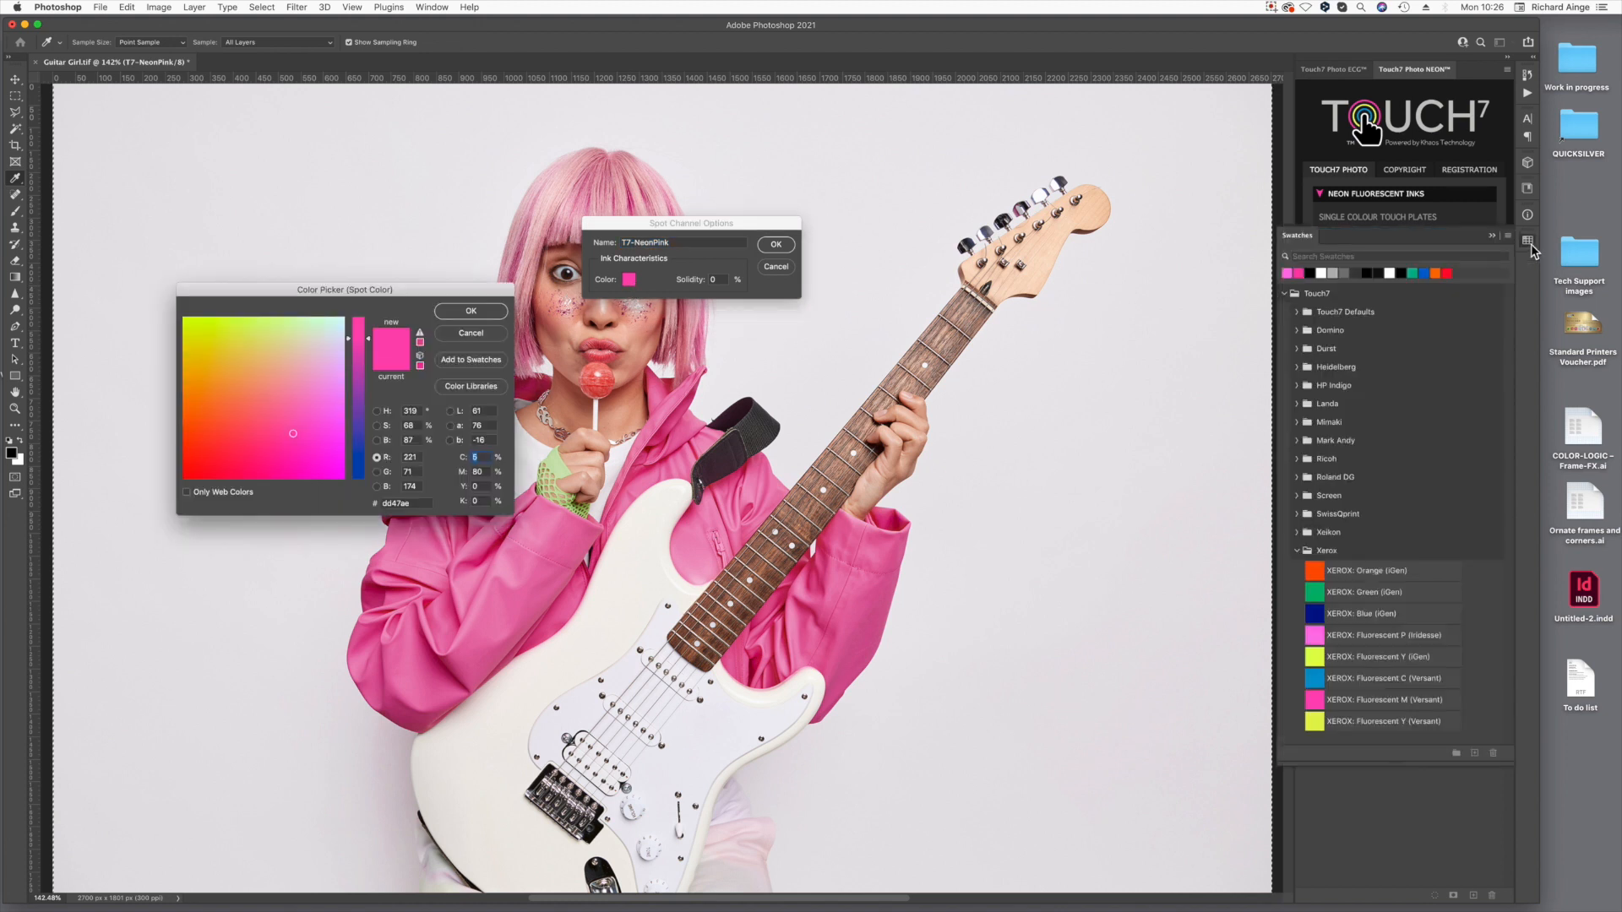
left_click(1316, 635)
key("Return")
left_click(775, 245)
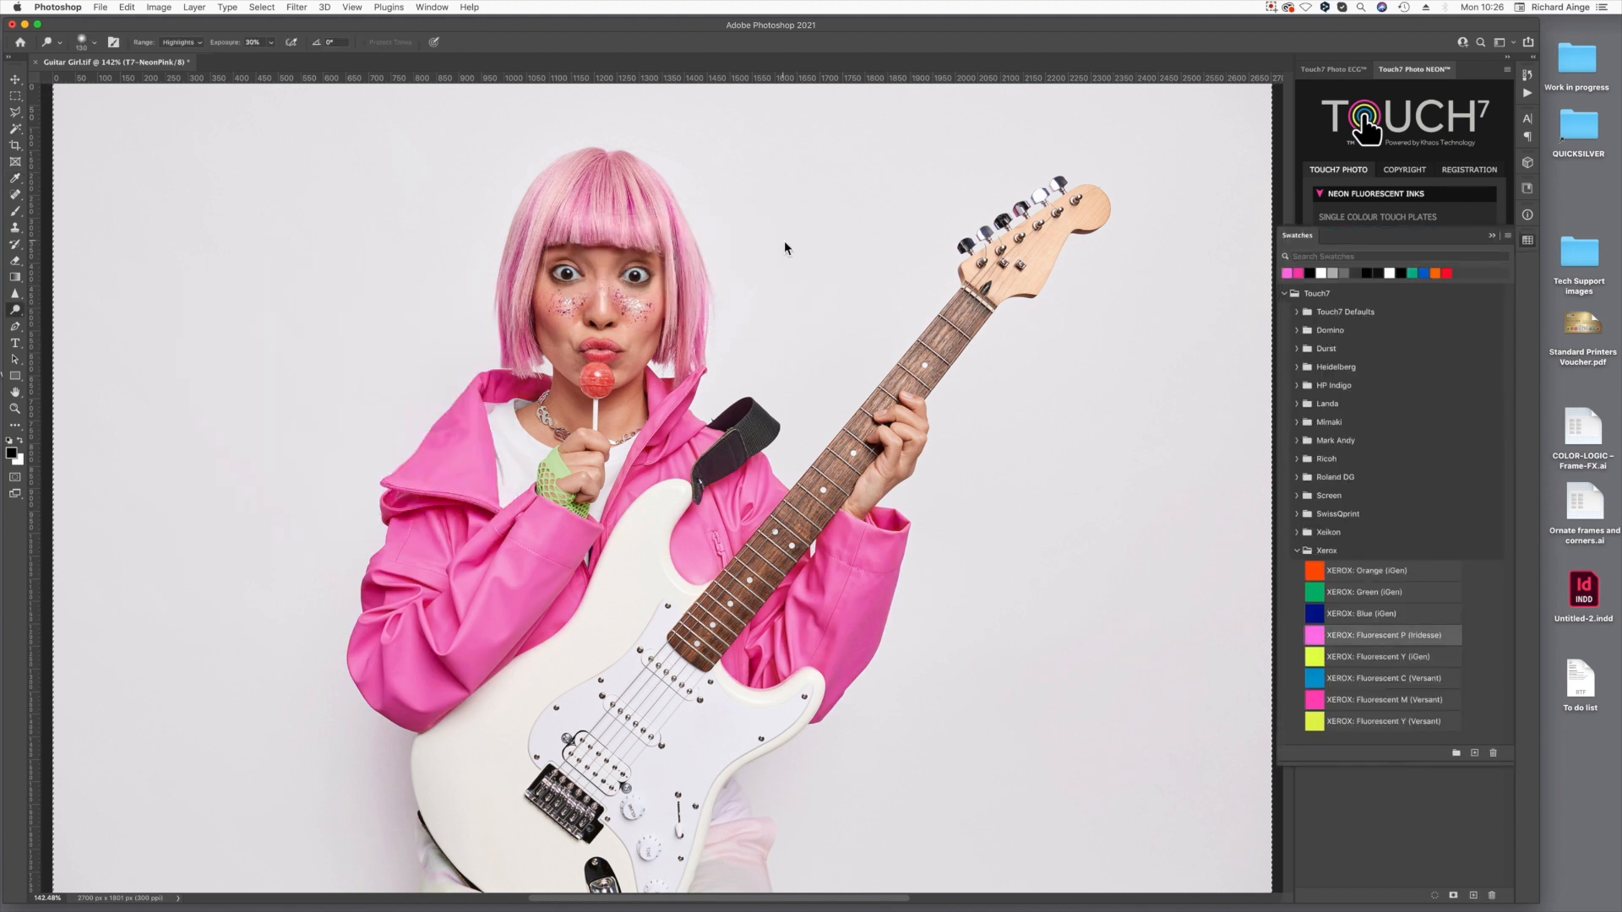
left_click(1492, 237)
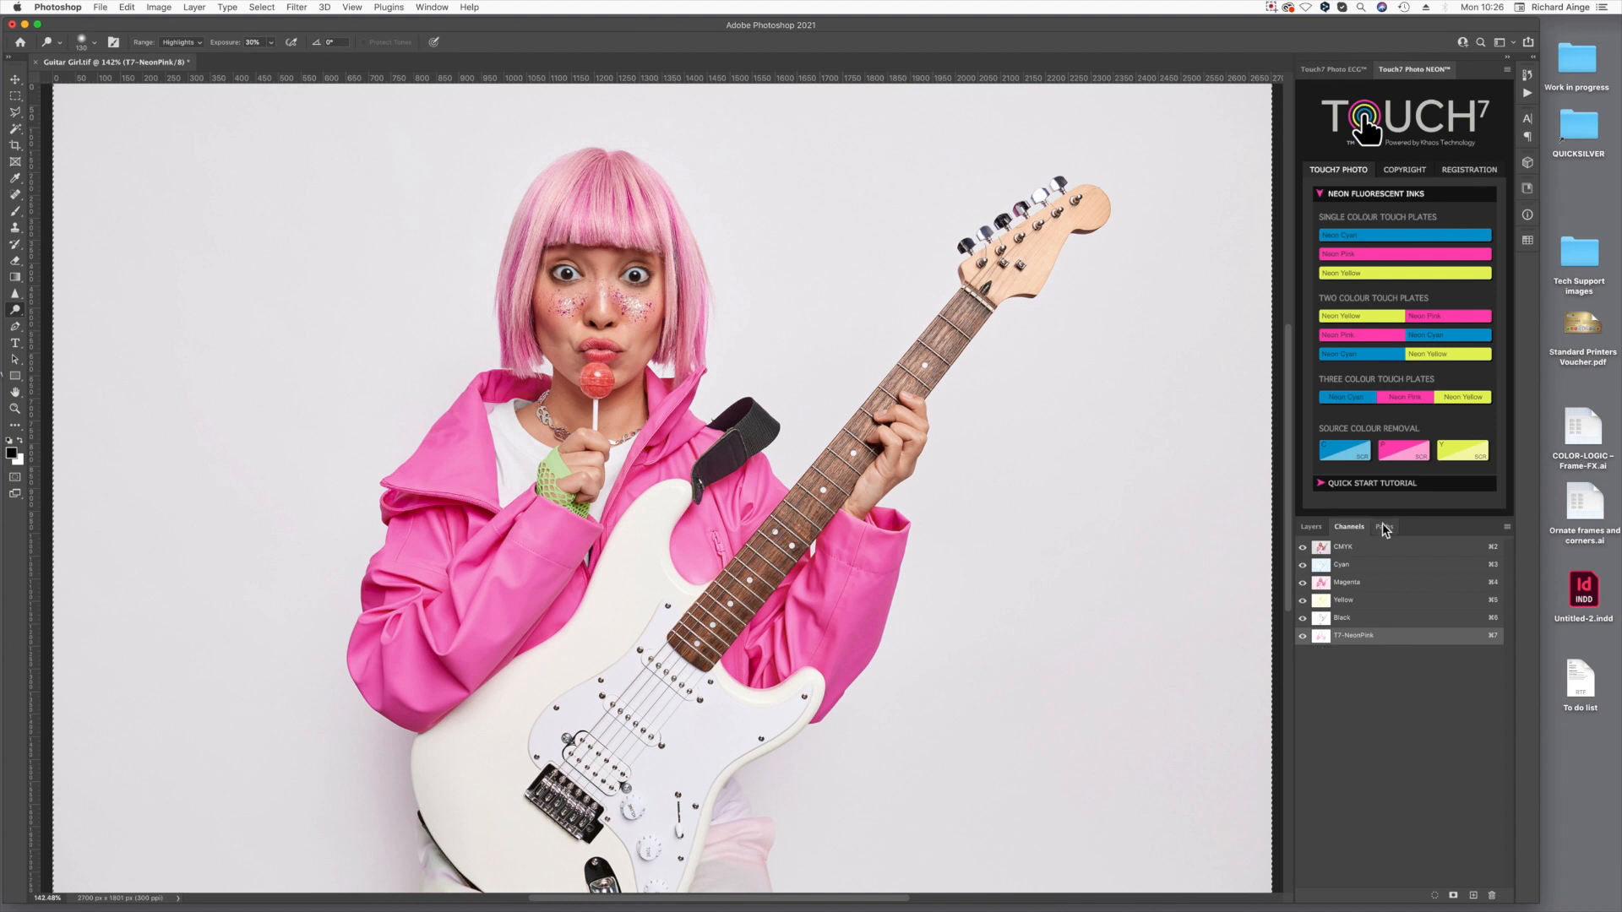
Apply the Neon Pink source colour removal and check the image with and without the T7-NeonPink plate.
left_click(1403, 452)
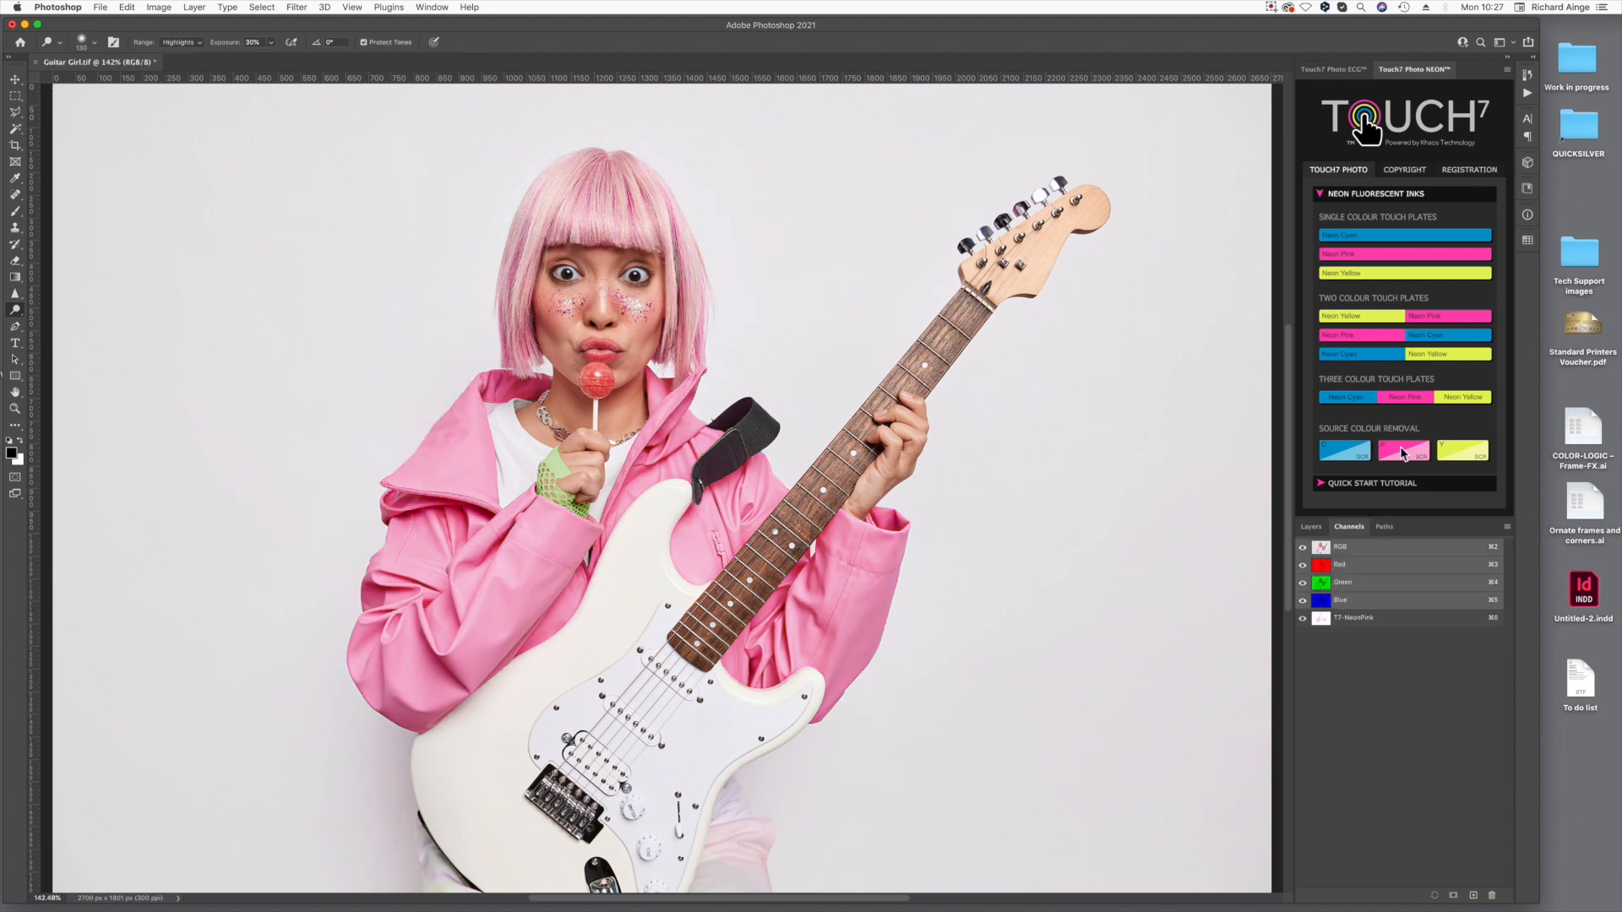
left_click(1304, 619)
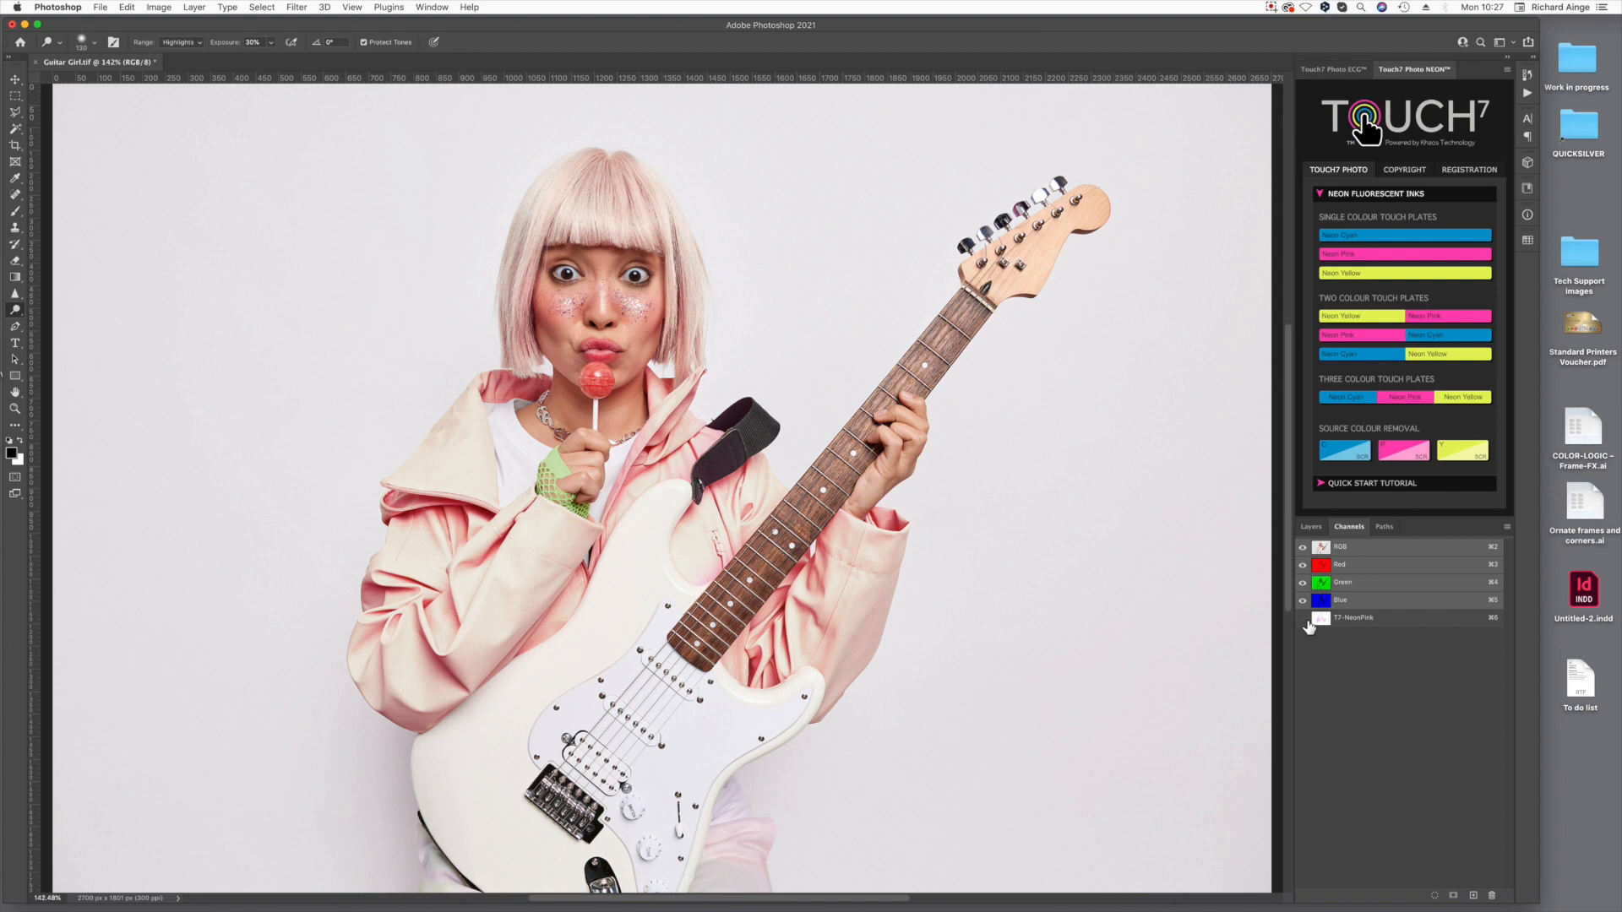
left_click(1303, 619)
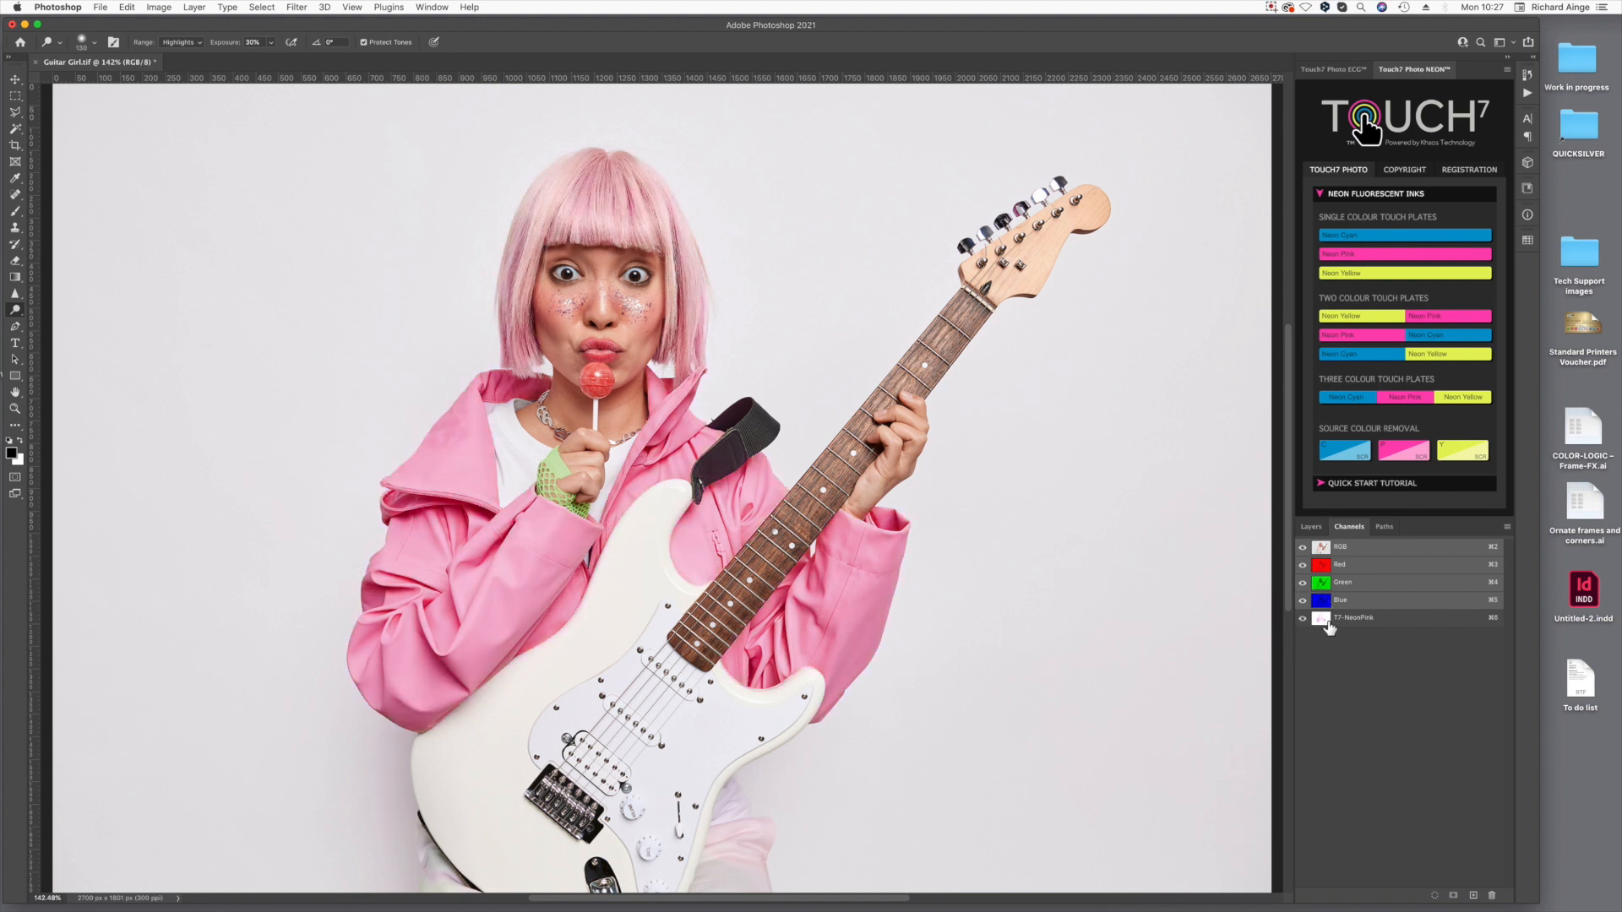
Merge the T7-NeonPink spot channel into the RGB channels.
left_click(1327, 623, "shift")
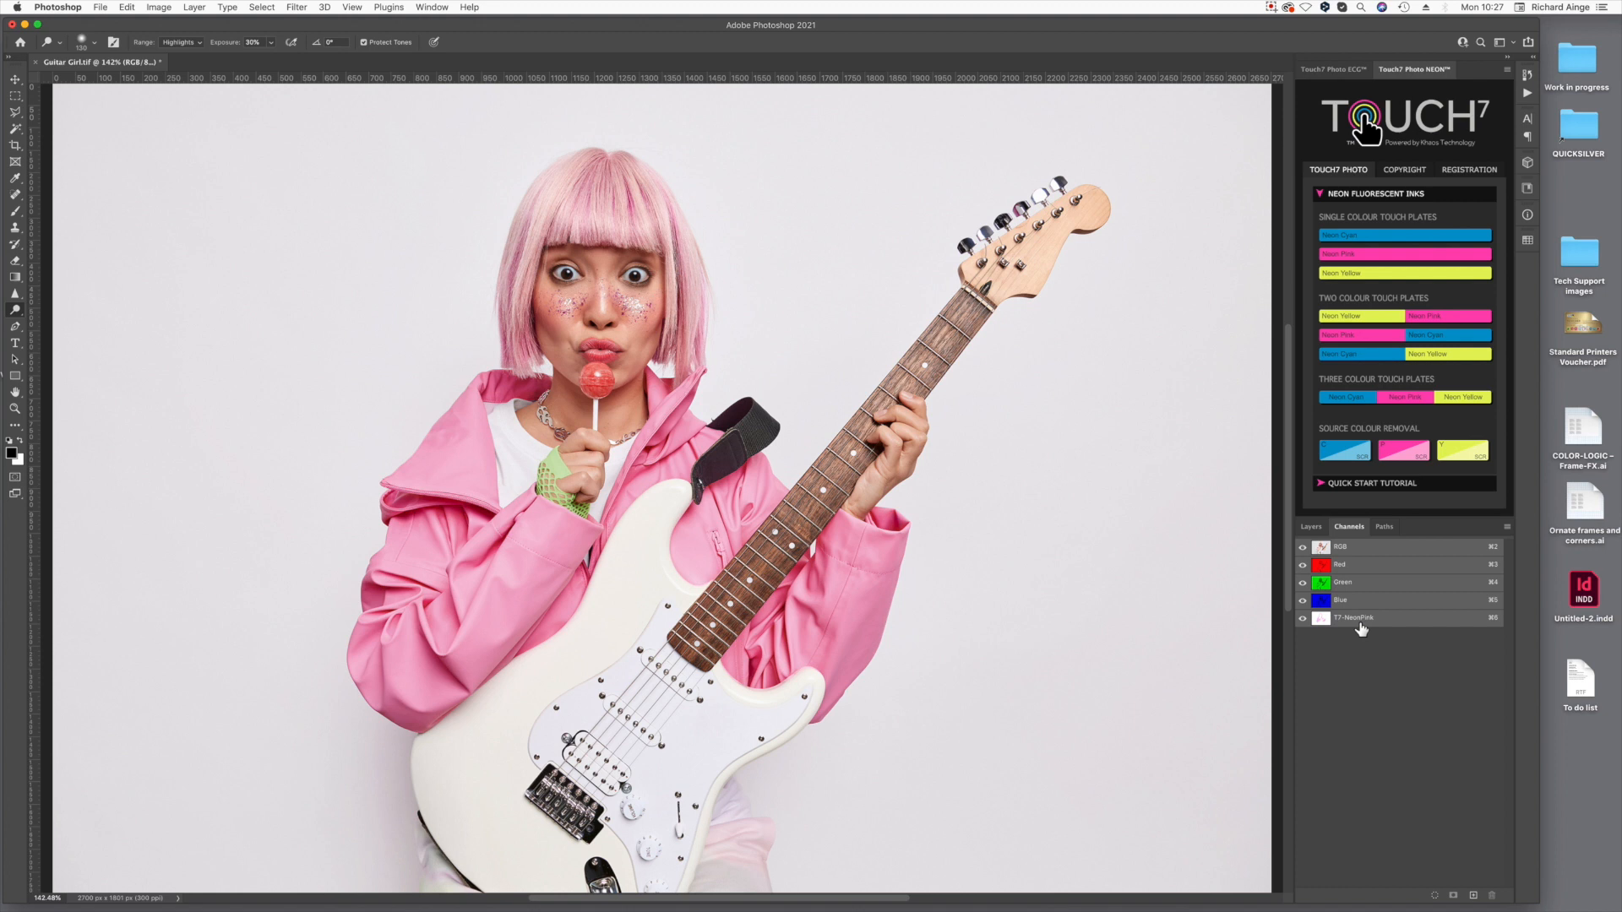
left_click(1507, 527)
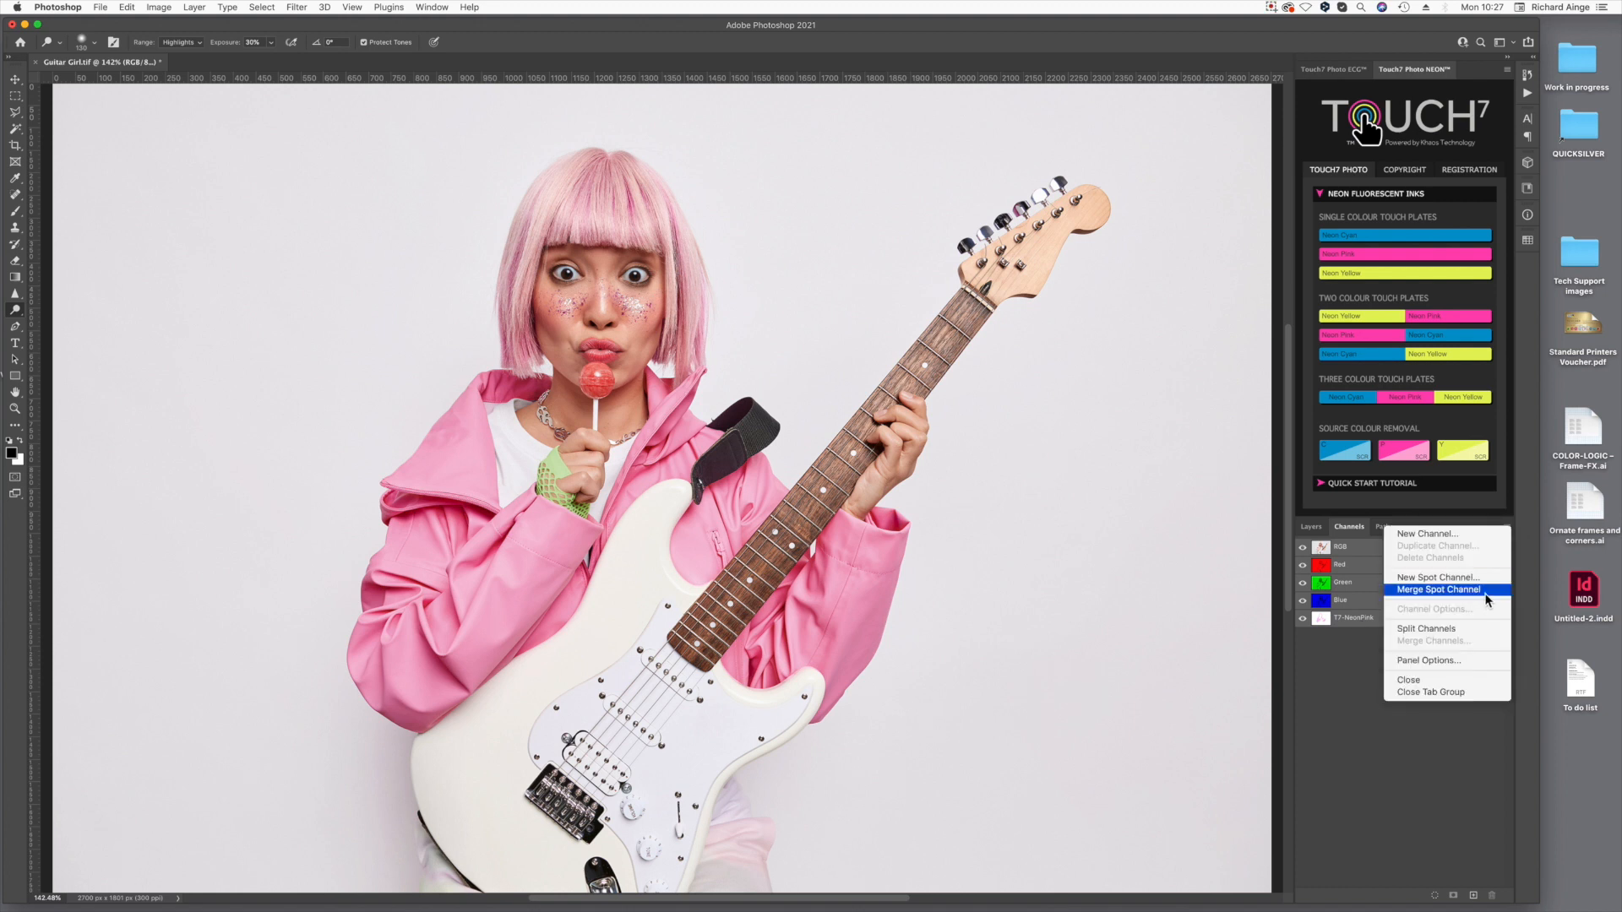
left_click(1487, 591)
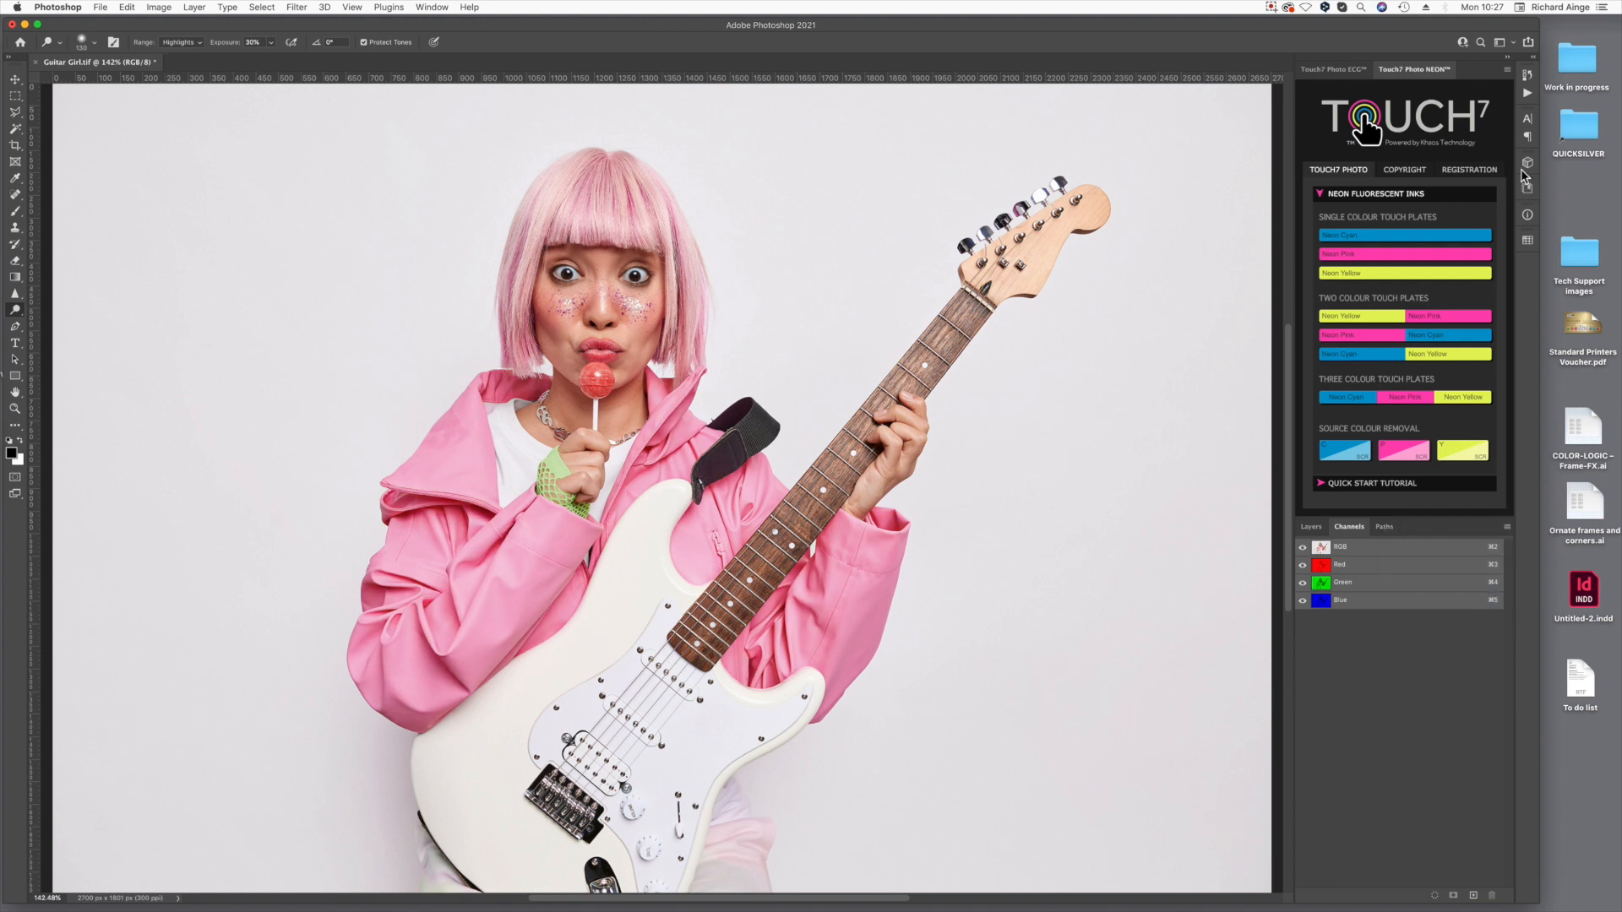
Examine the merged jacket colour closely and compare the merged image with the original Guitar Girl.tif snapshot in the history.
left_click(1528, 74)
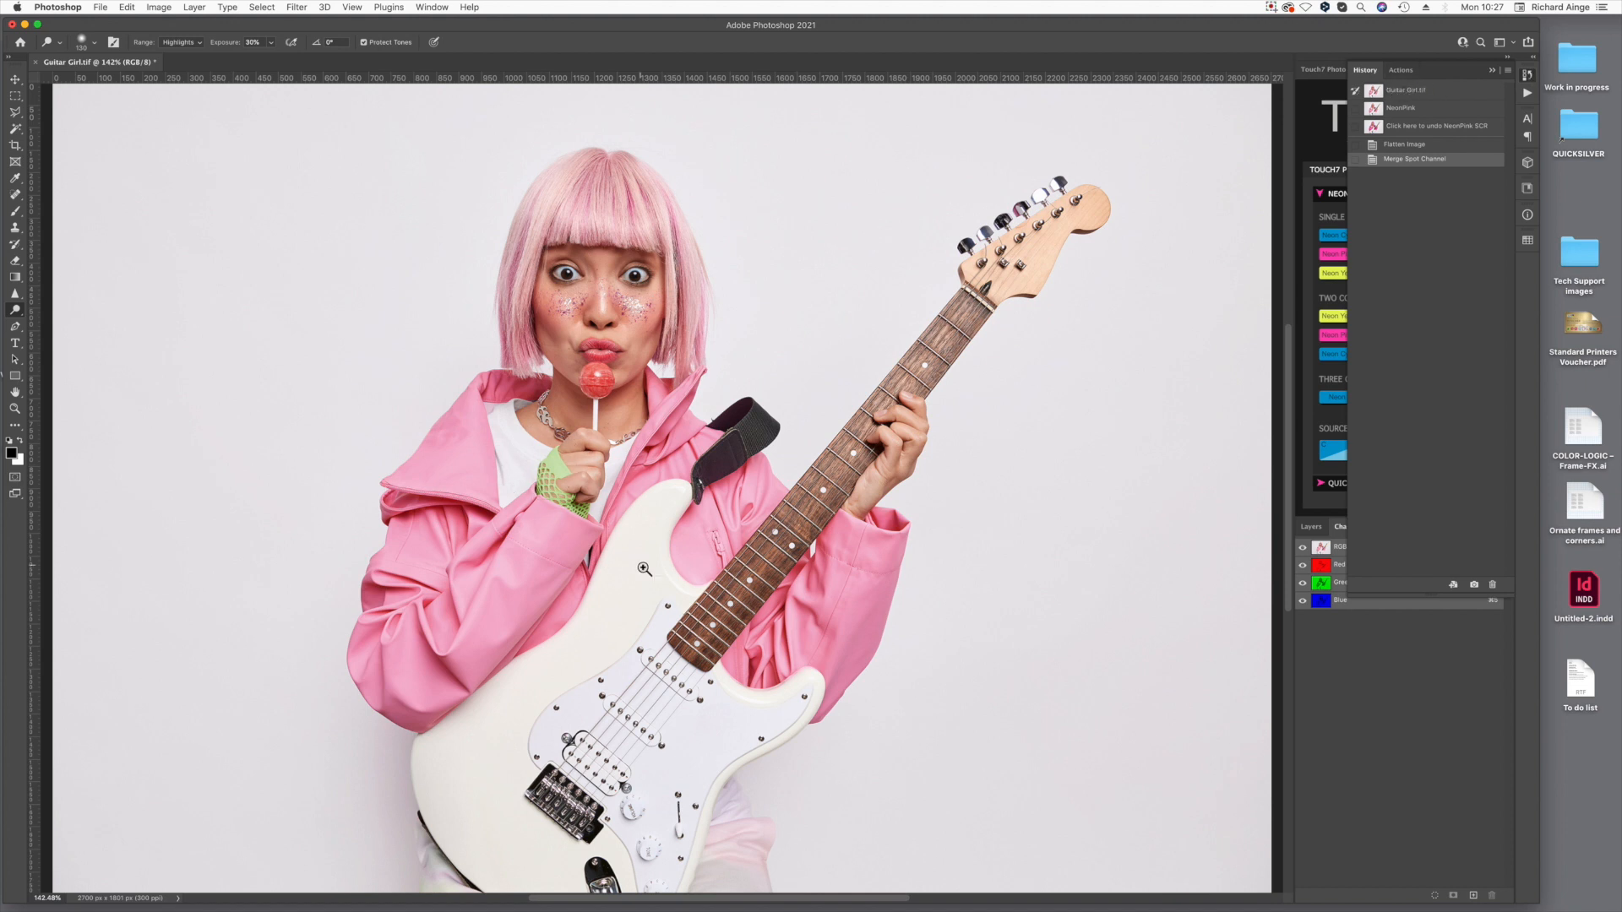
key("super+plus")
key("super+plus")
left_click_drag(648, 568, 842, 578)
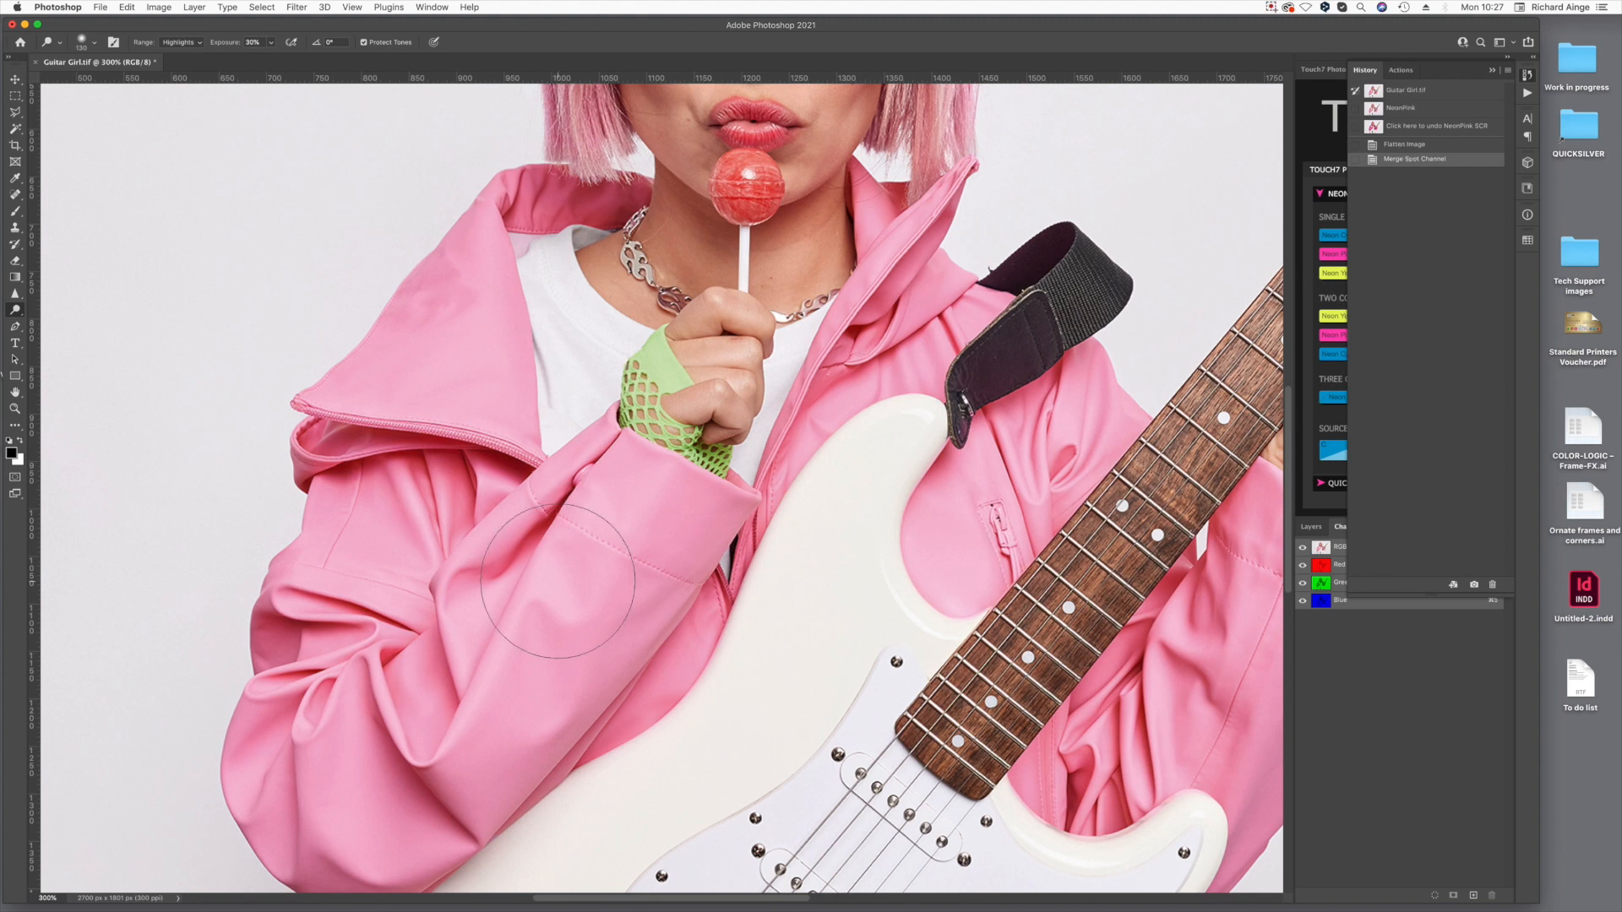
left_click(1415, 92)
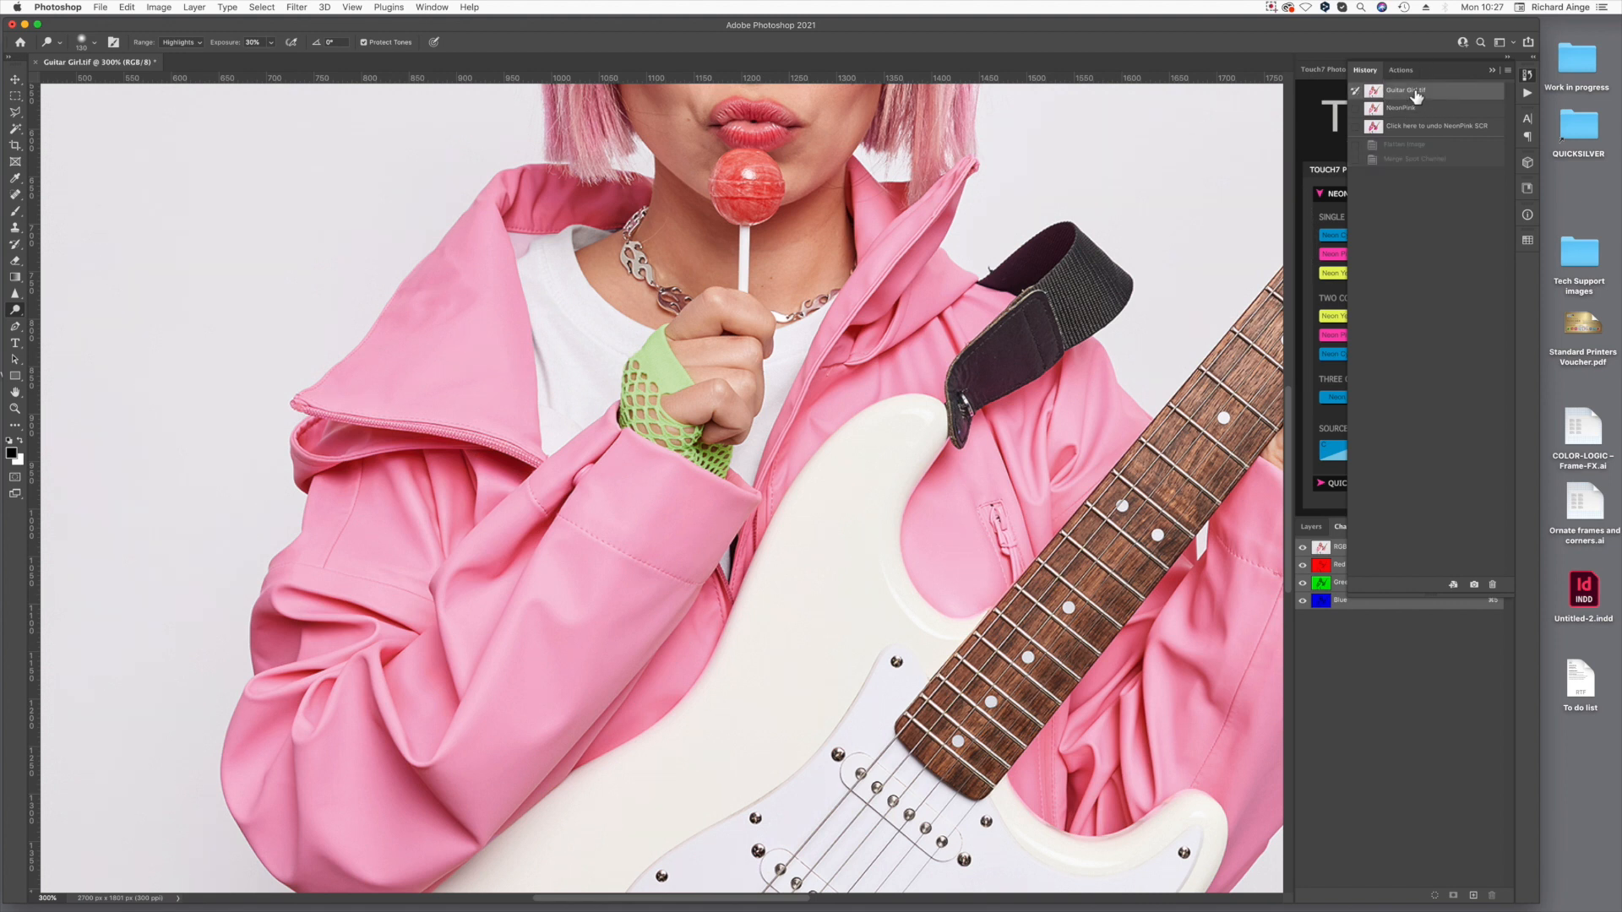
key("super+0")
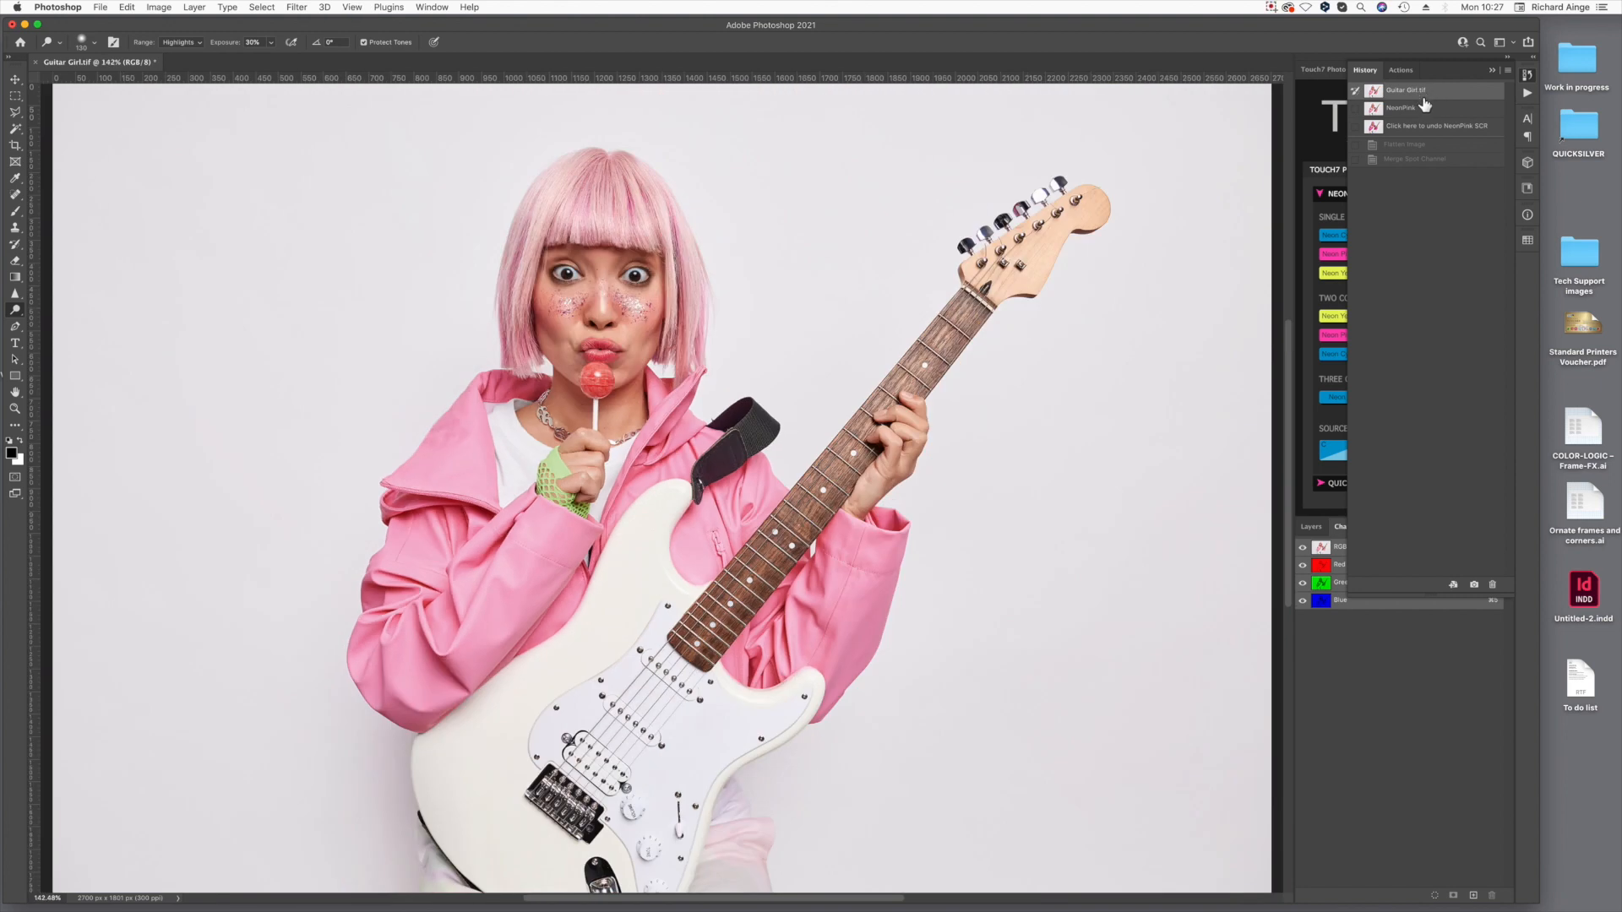
left_click(1428, 160)
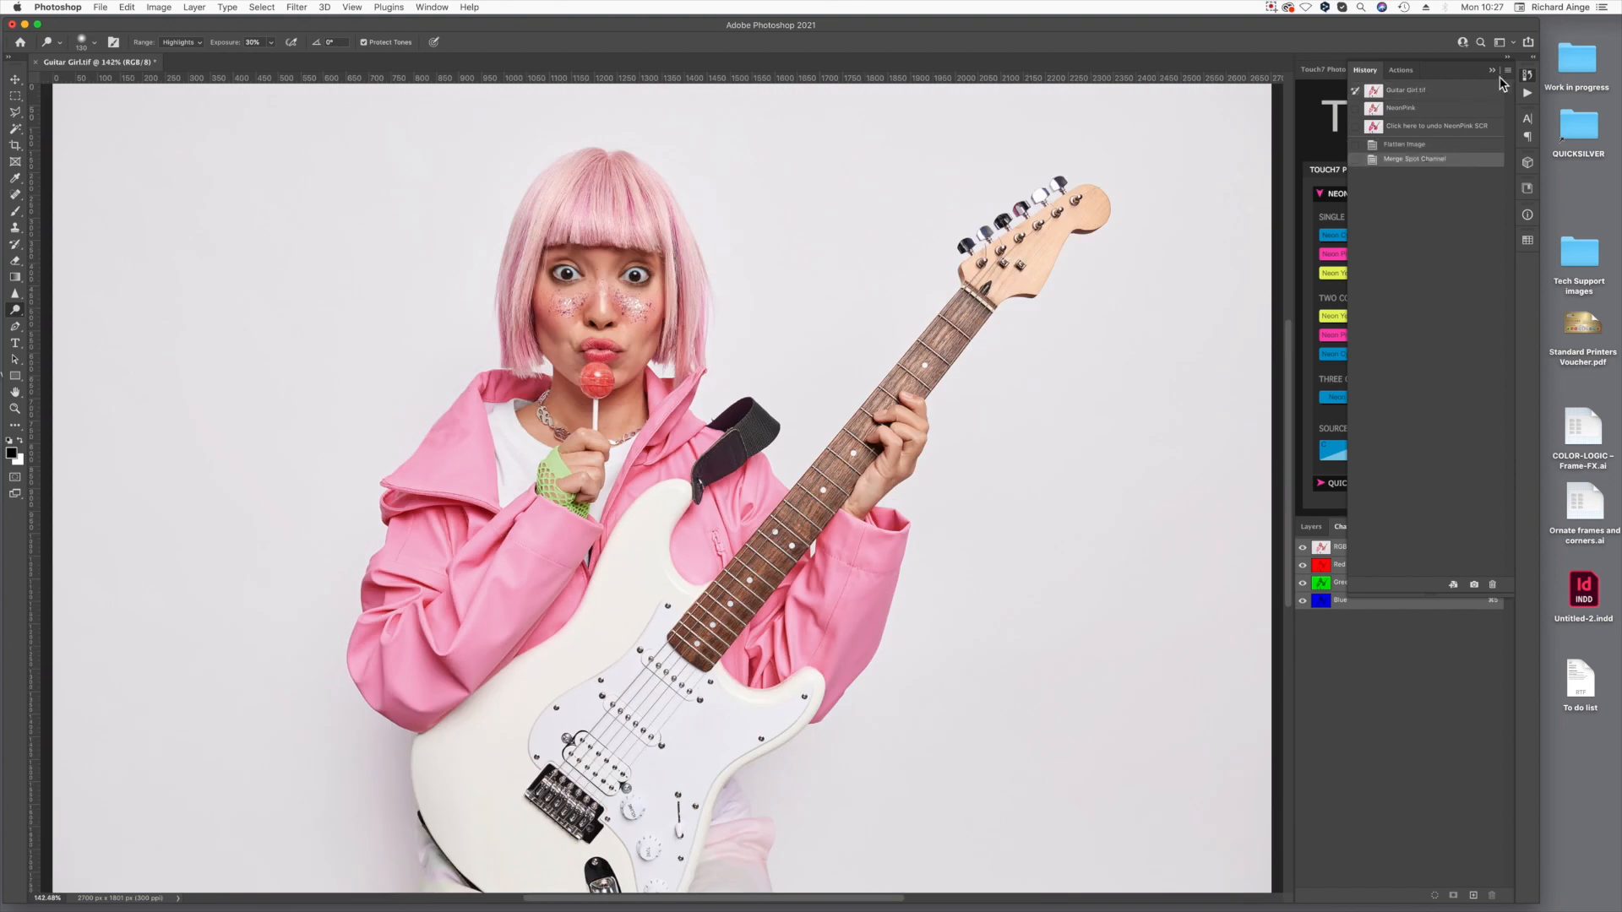
left_click(1493, 71)
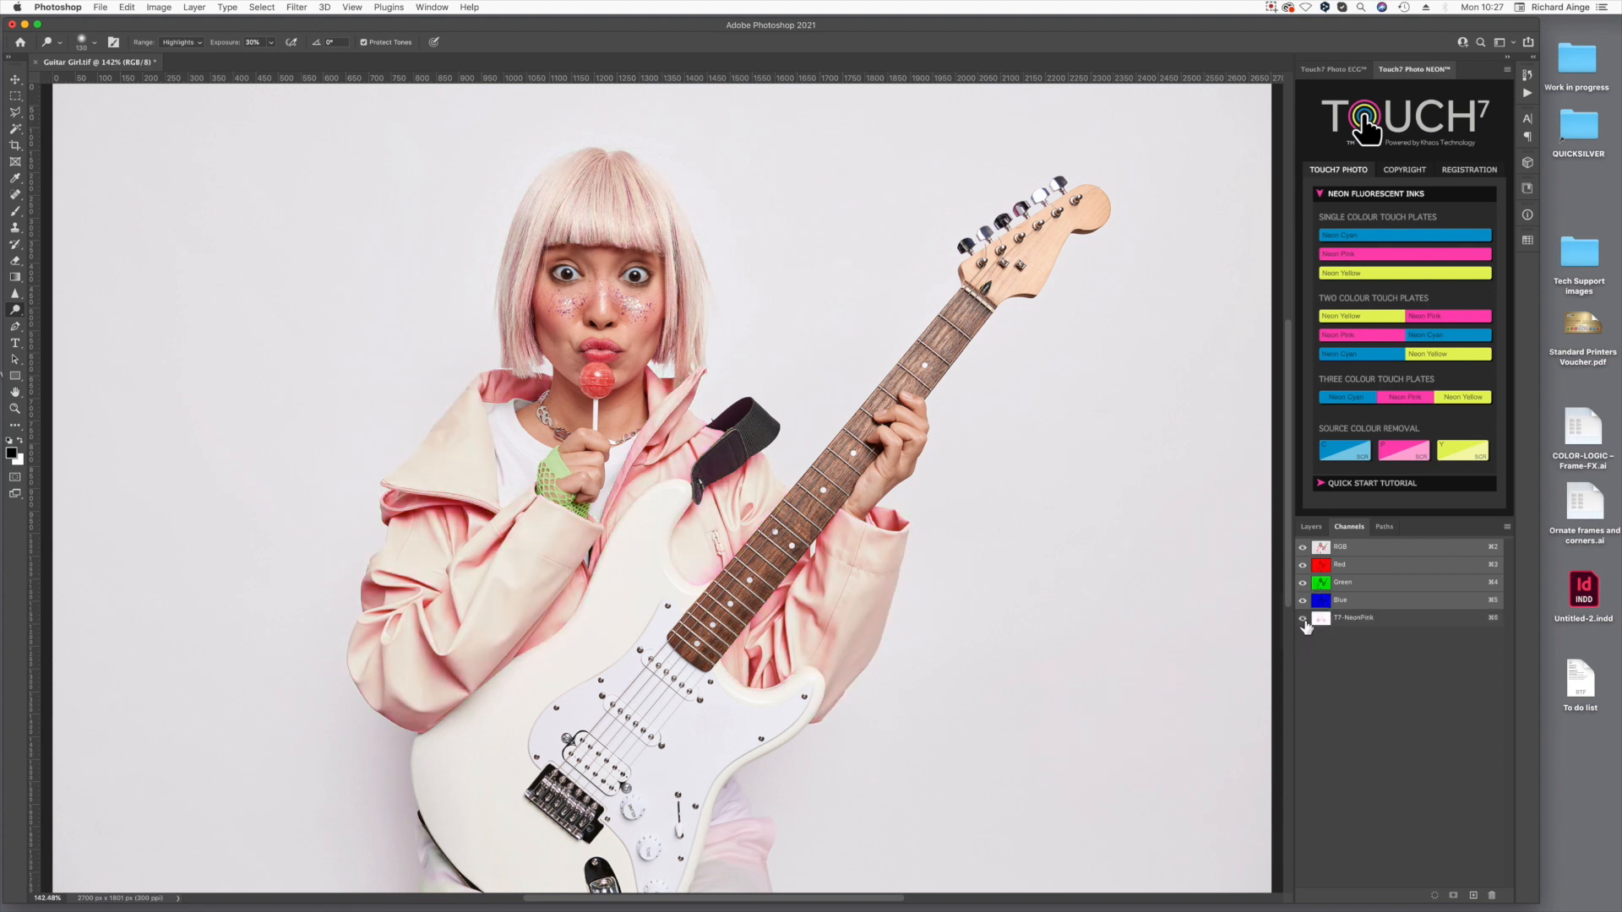
Compare the unmerged, source-colour-removed image with and without the T7-NeonPink plate.
left_click(1304, 619)
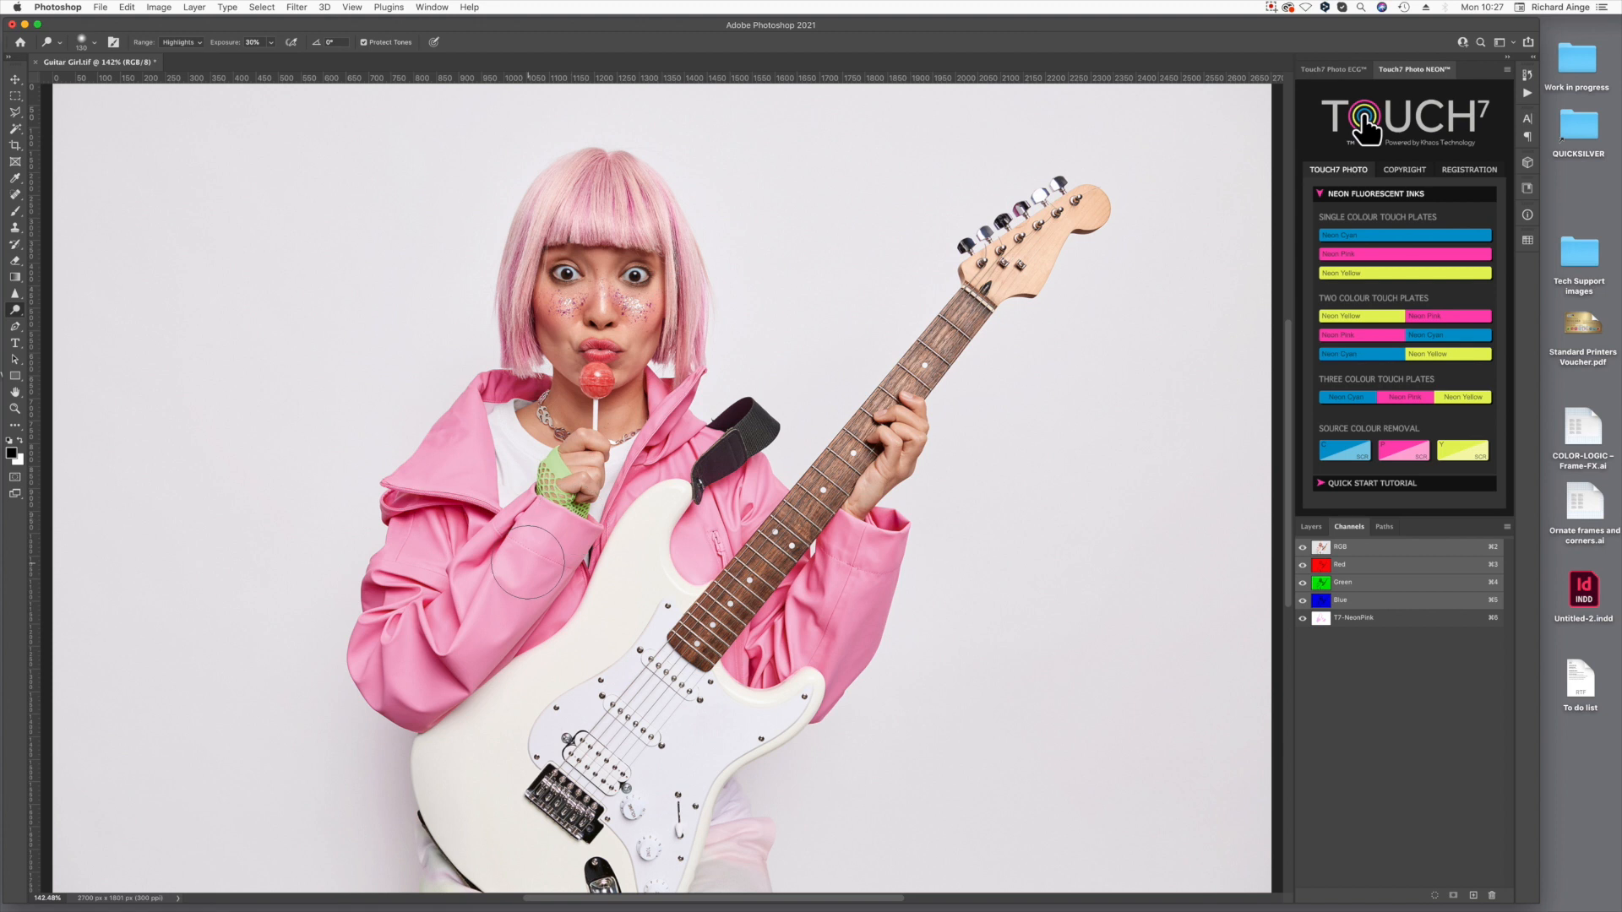
left_click(1305, 623)
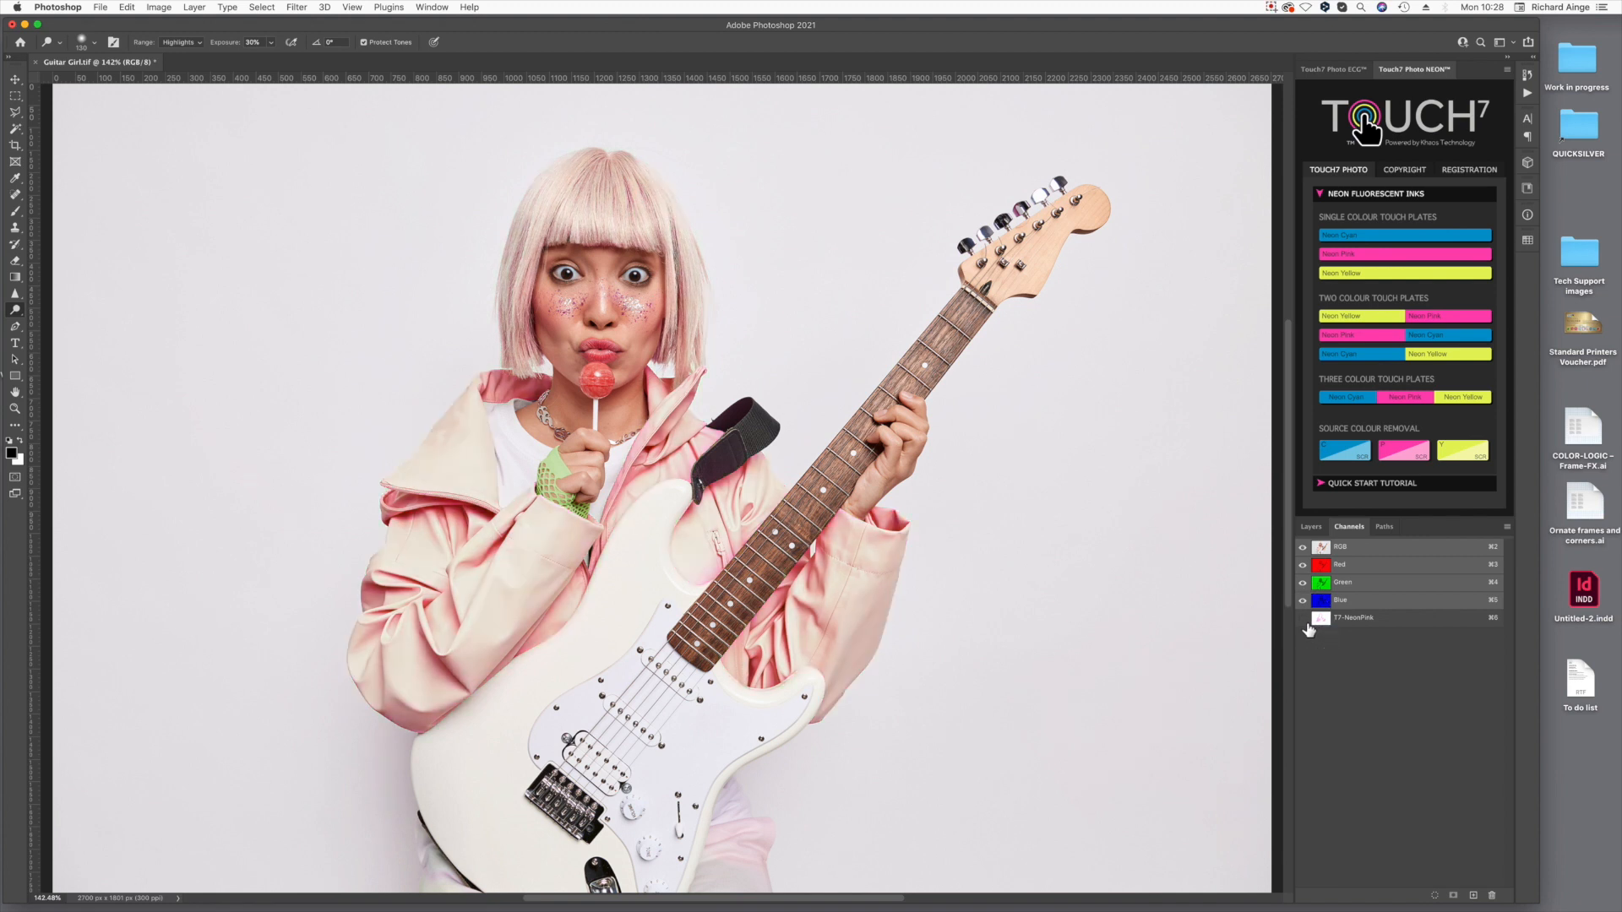
left_click(1303, 618)
Strengthen the T7-NeonPink plate with a Levels adjustment, setting the black input level to 108.
left_click(1327, 622)
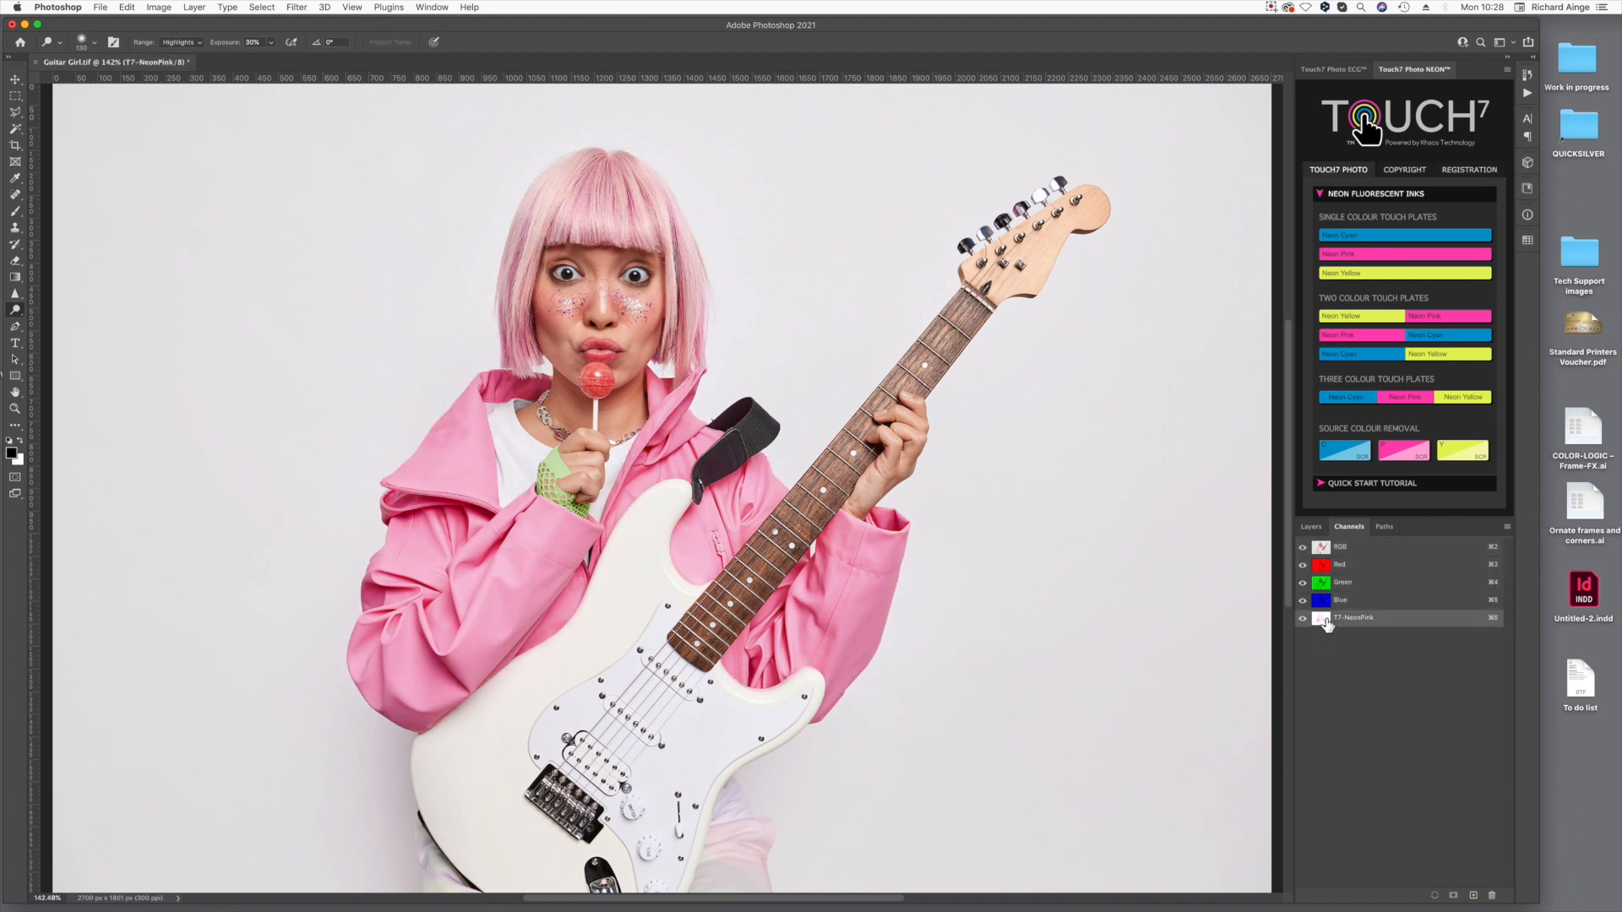
key("super+l")
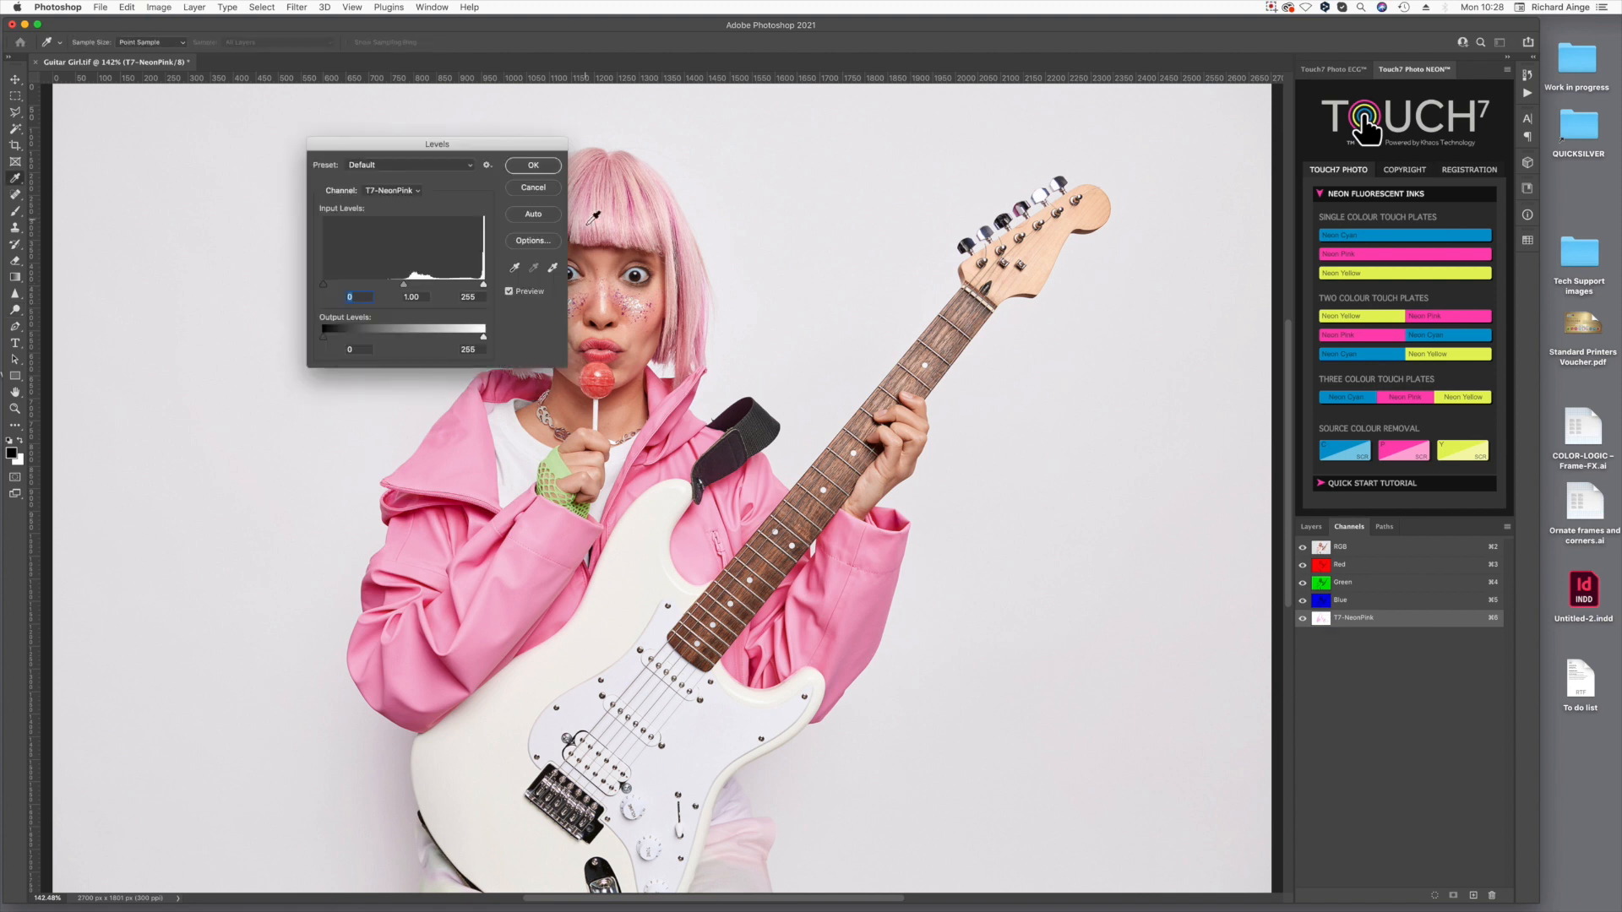
left_click_drag(499, 144, 380, 148)
left_click_drag(209, 295, 275, 296)
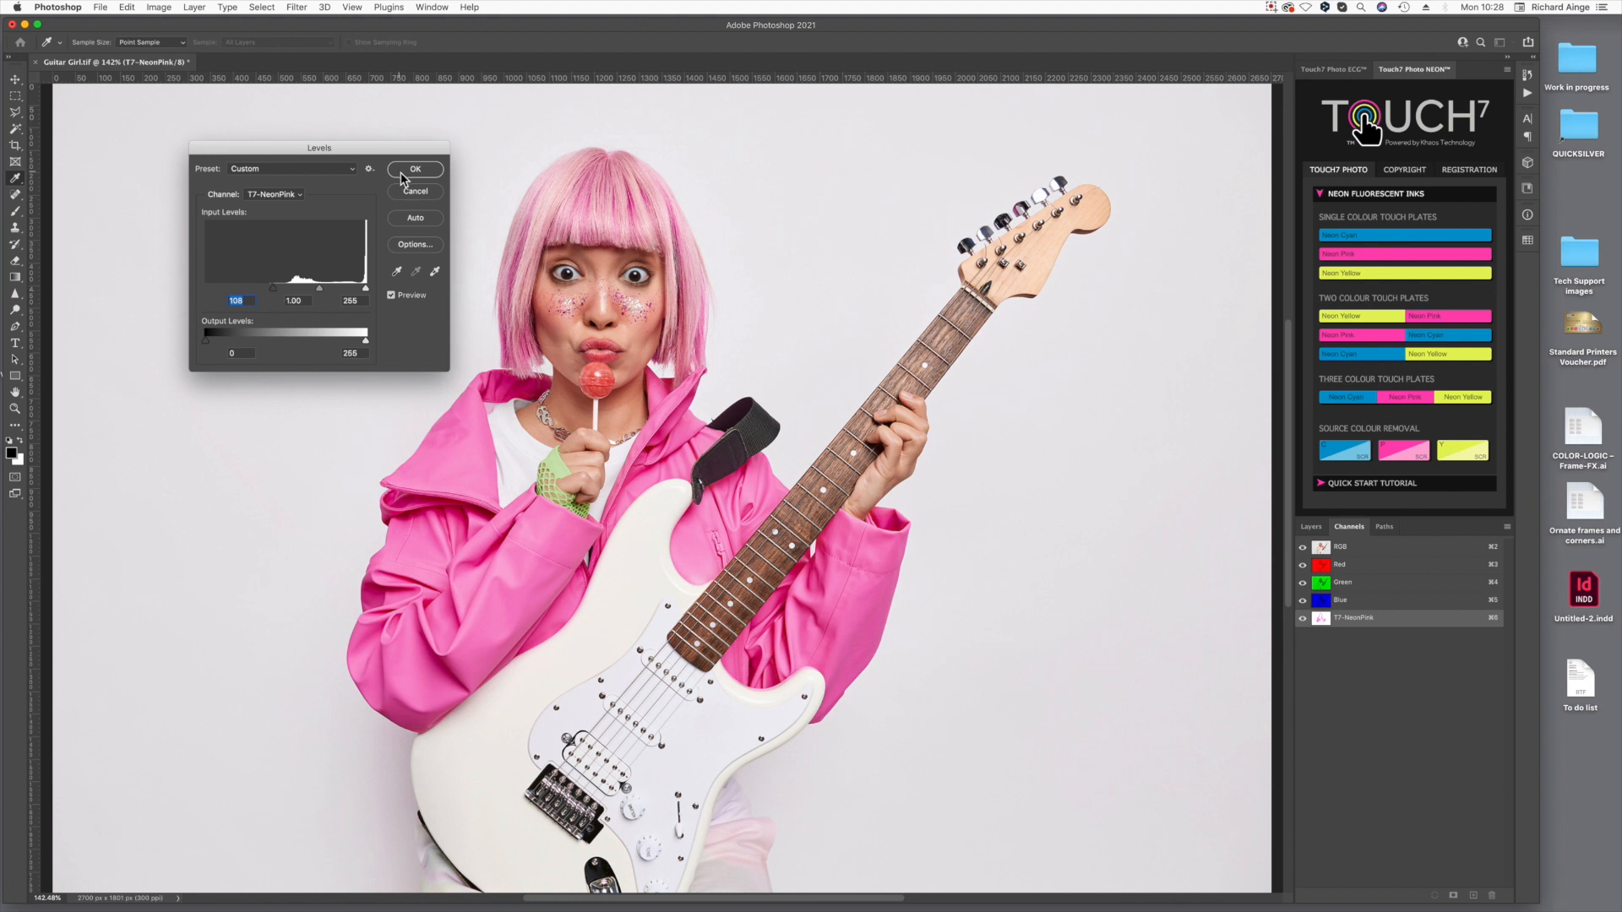
left_click(427, 169)
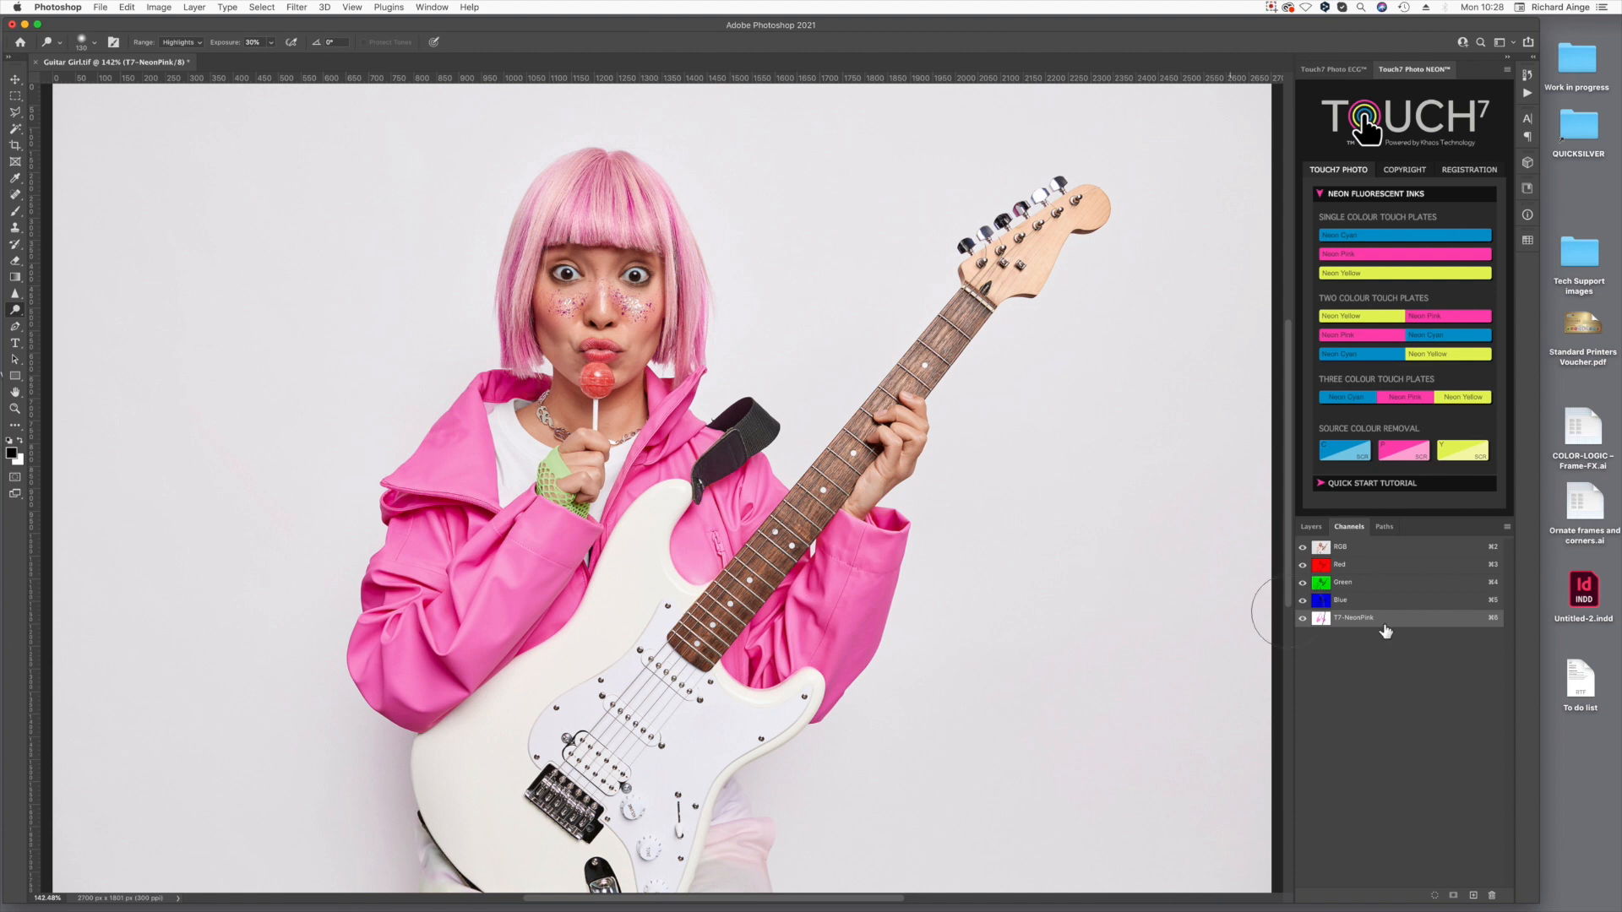
Hide and redisplay the strengthened T7-NeonPink plate to compare its effect on the hair and jacket.
left_click(1302, 620)
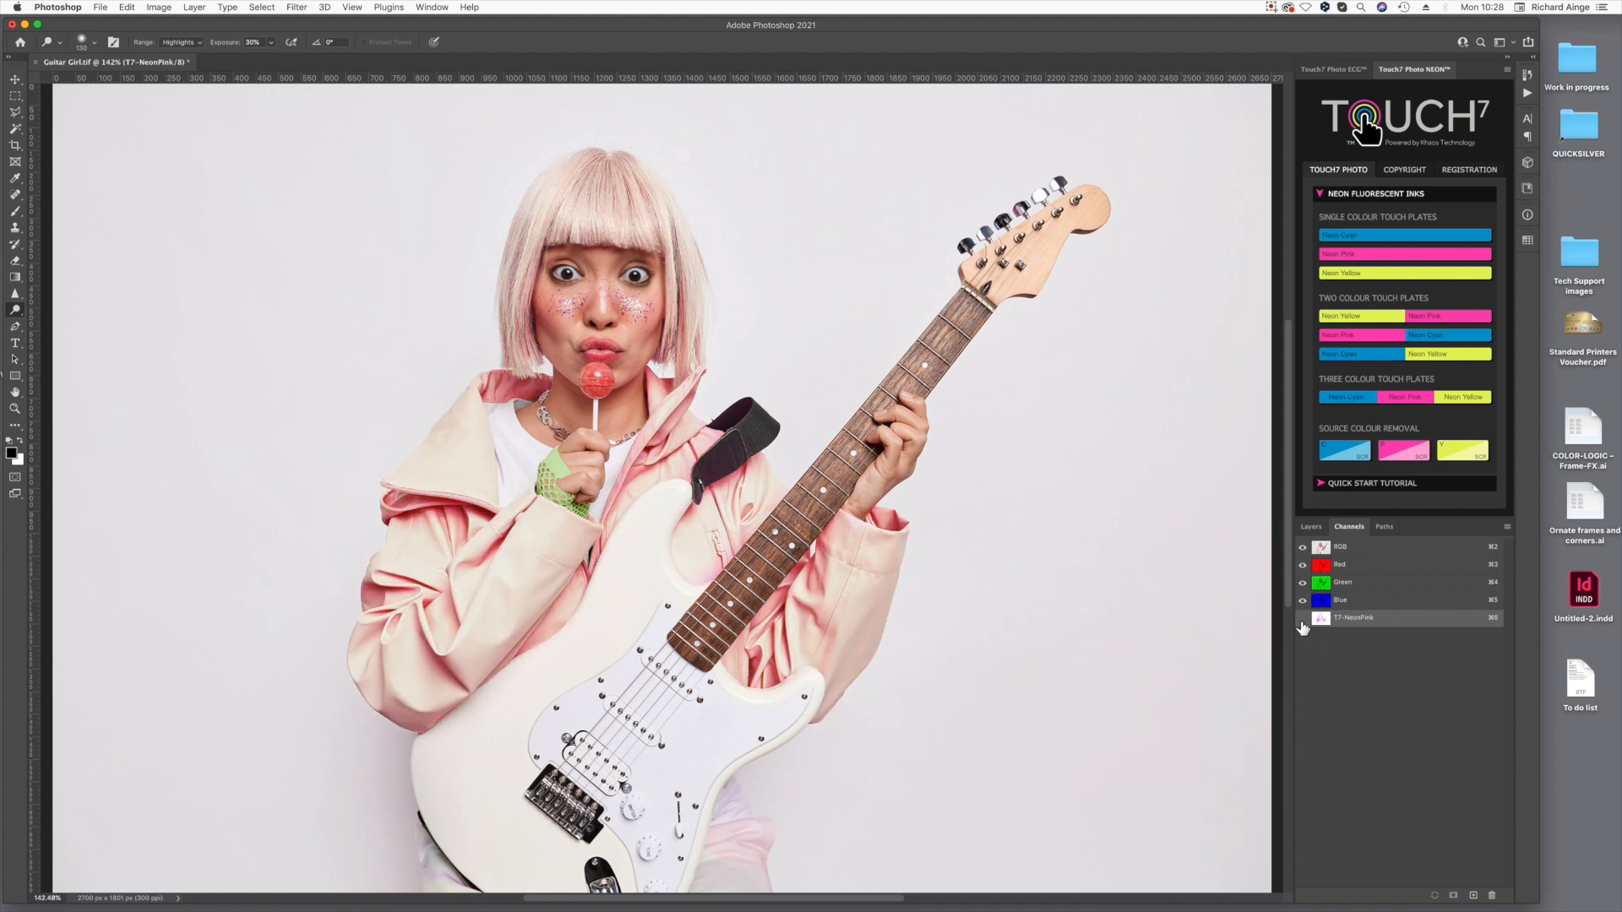
left_click(1302, 620)
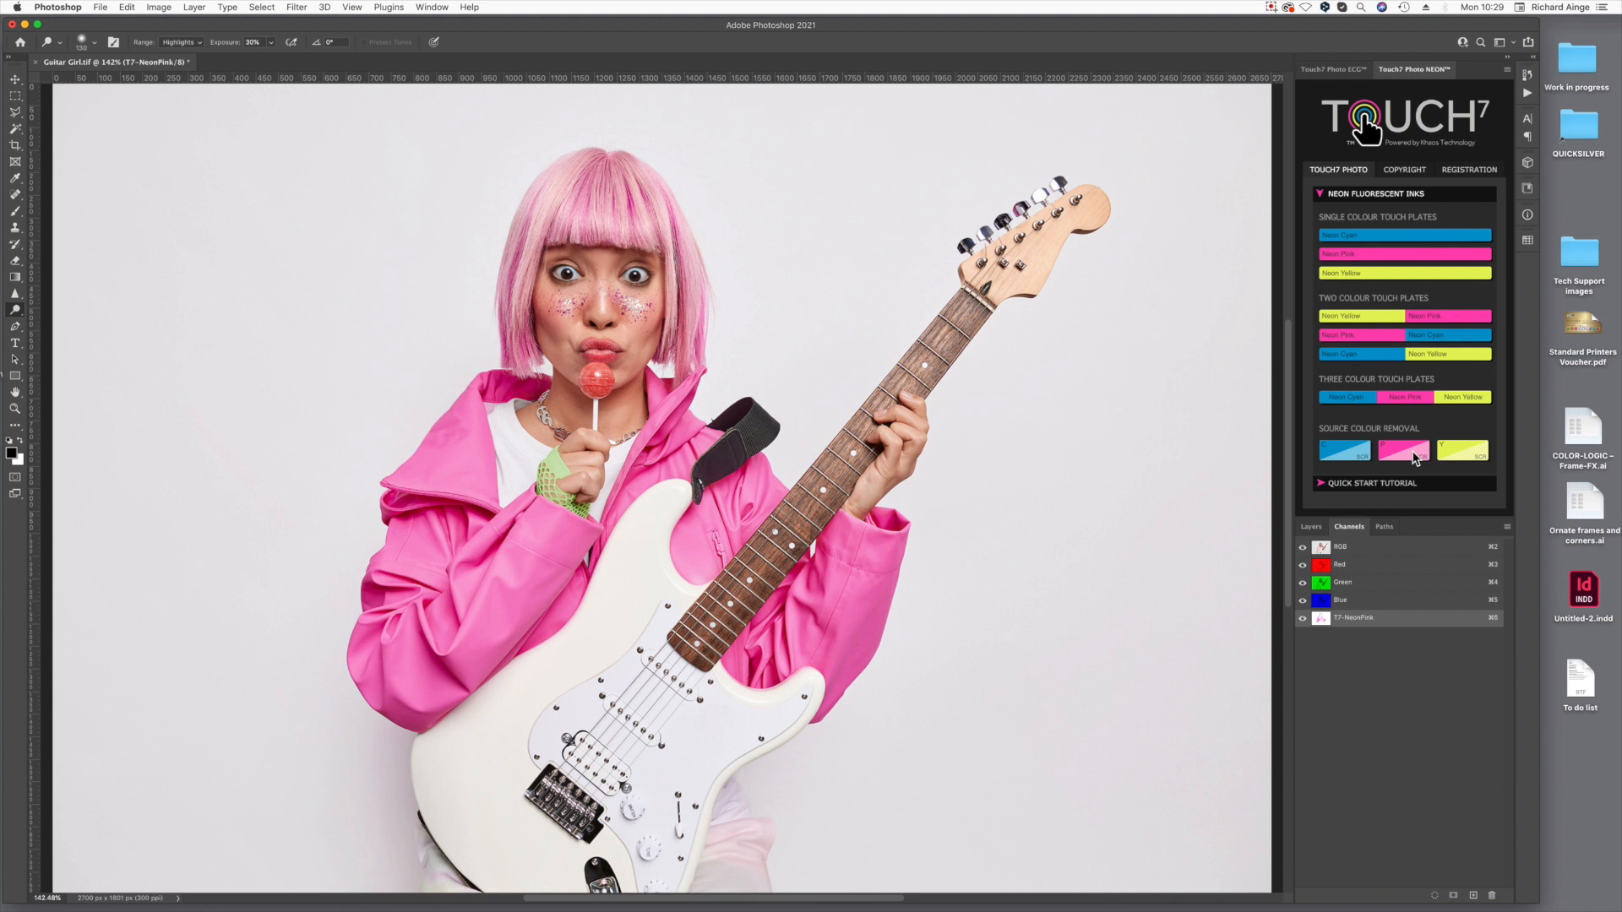
left_click(1276, 7)
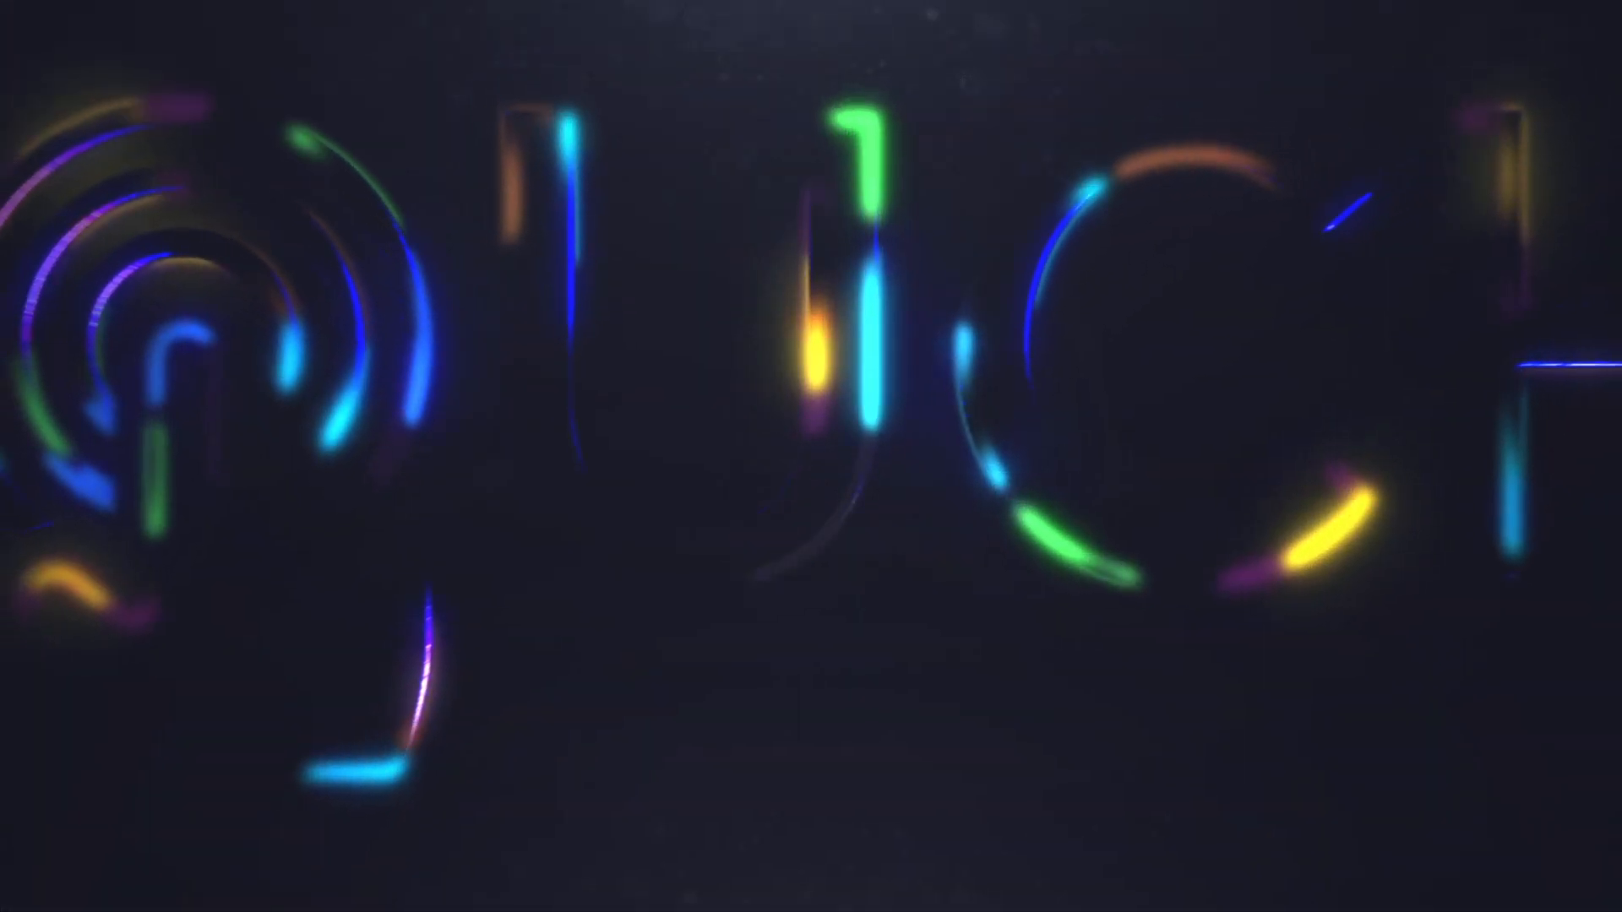